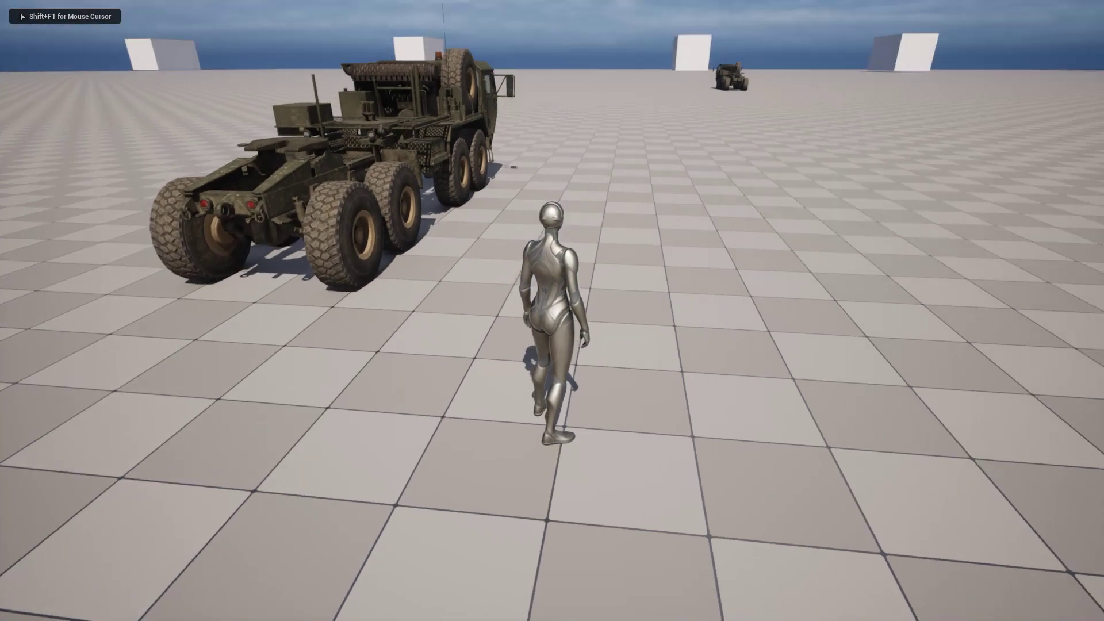
# - Run to the truck, enter it with C, drive forward, steer right and reverse
pyautogui.press('w')
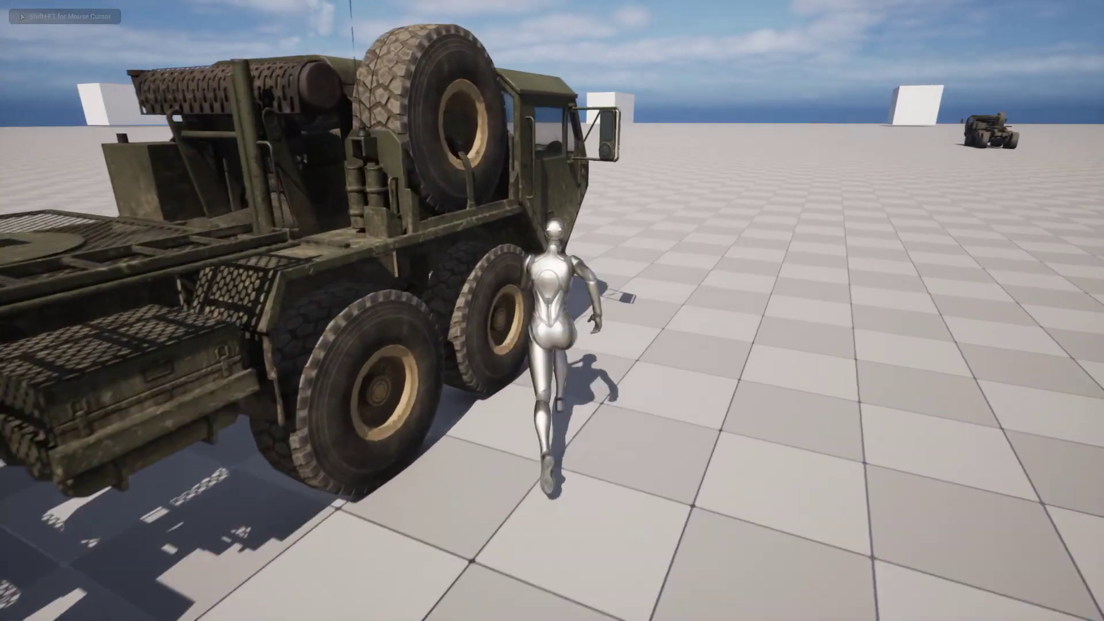
pyautogui.press('c')
pyautogui.press('w')
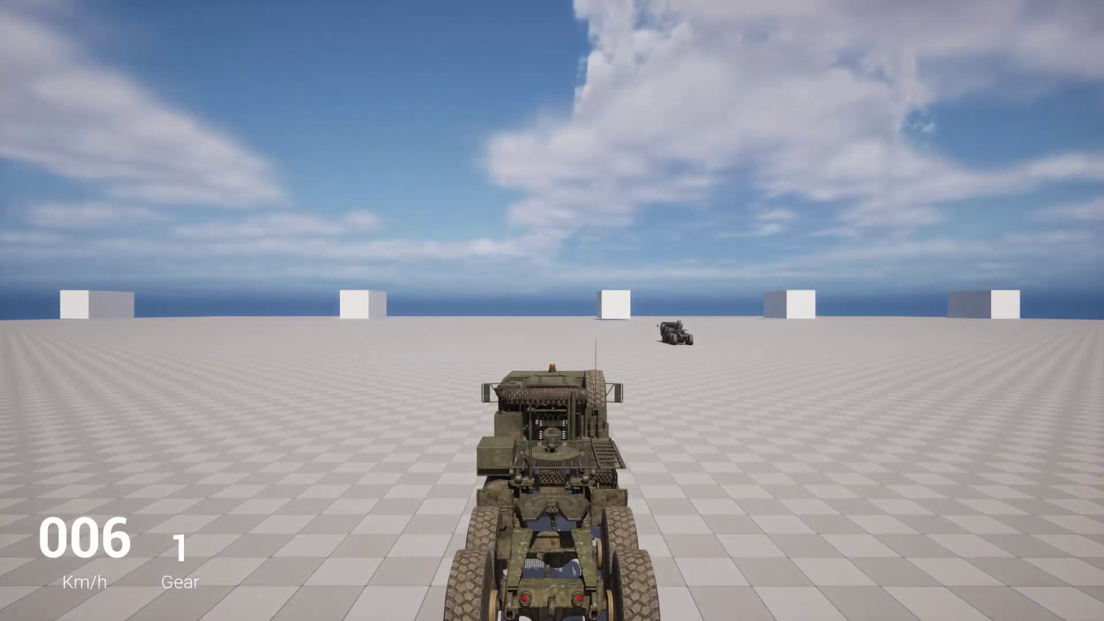
pyautogui.press('w')
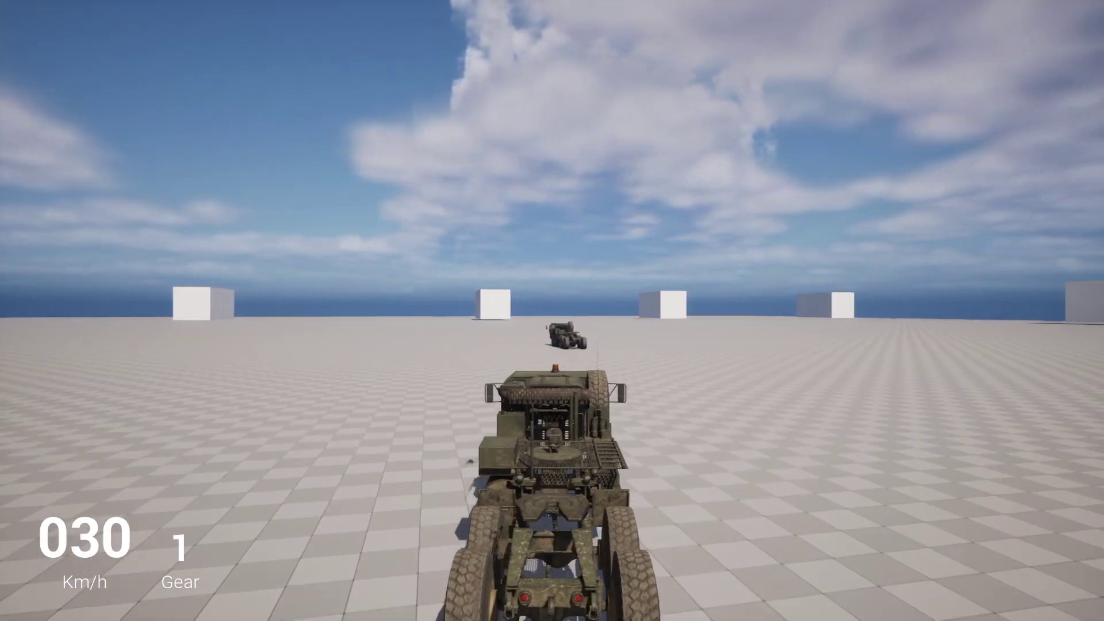
pyautogui.press('w')
pyautogui.press('d')
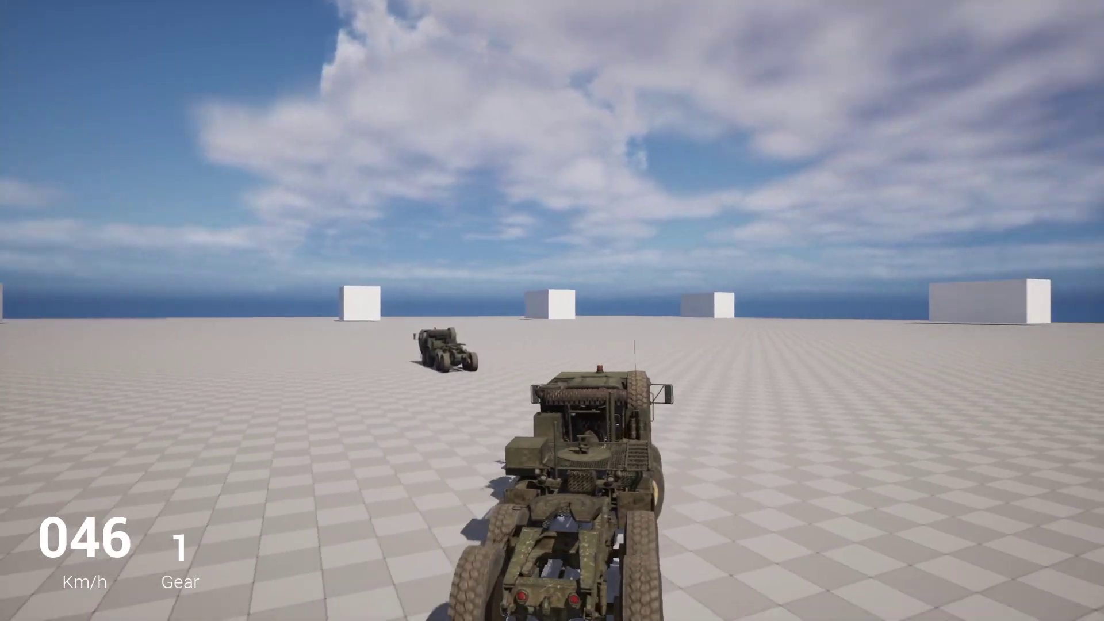
pyautogui.press('s')
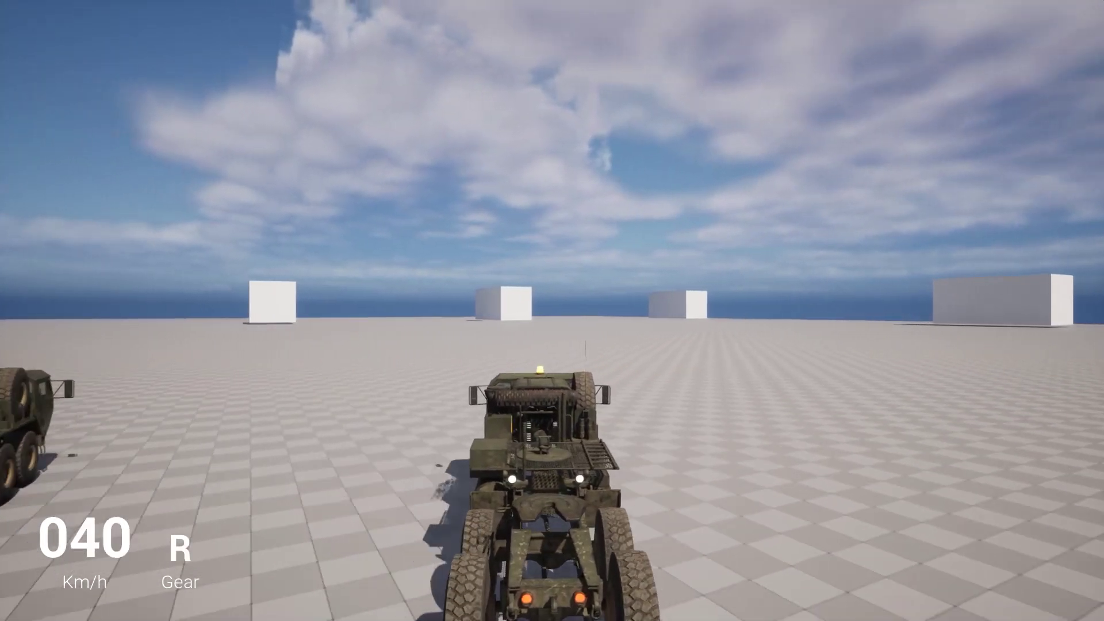
# - Exit with E, run back and re-enter the truck, drive and brake, then stop the play session
pyautogui.press('e')
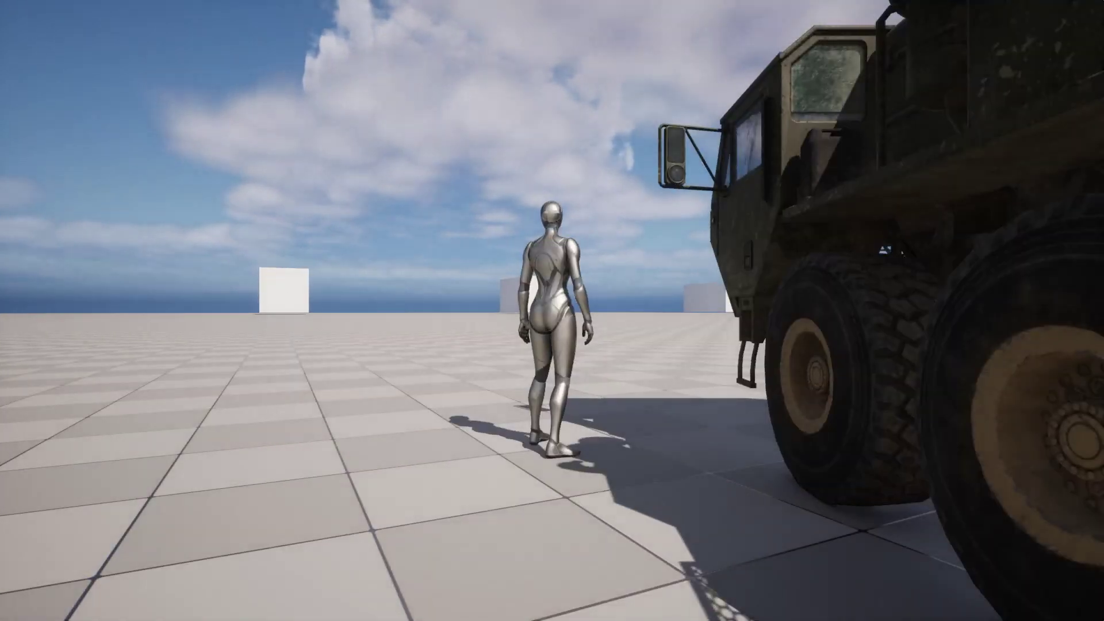
pyautogui.press('w')
pyautogui.press('w')
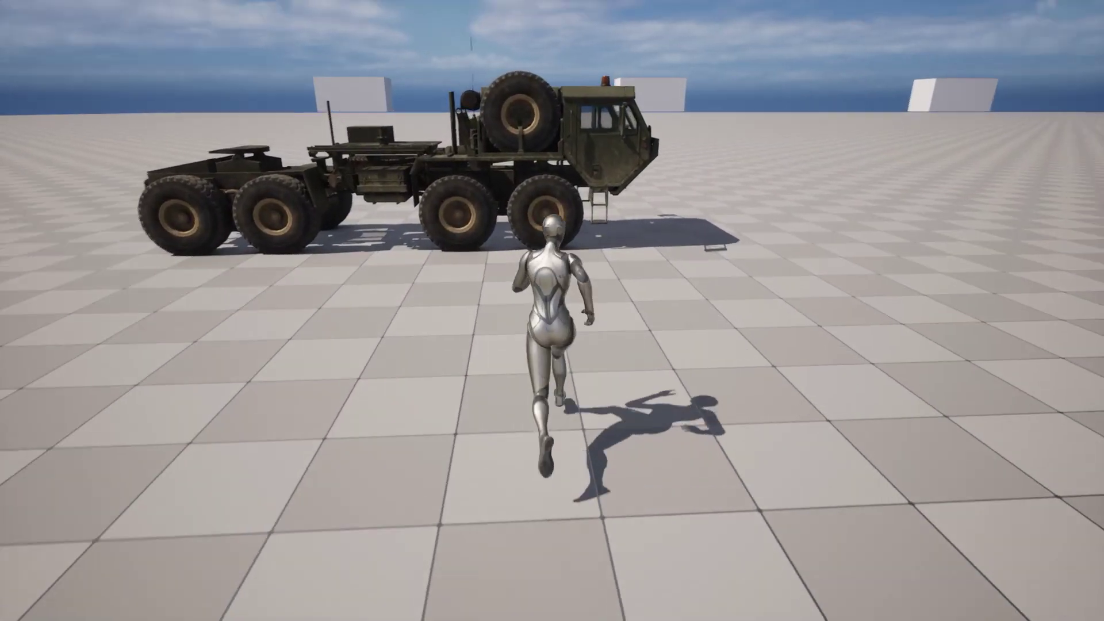
pyautogui.press('c')
pyautogui.press('w')
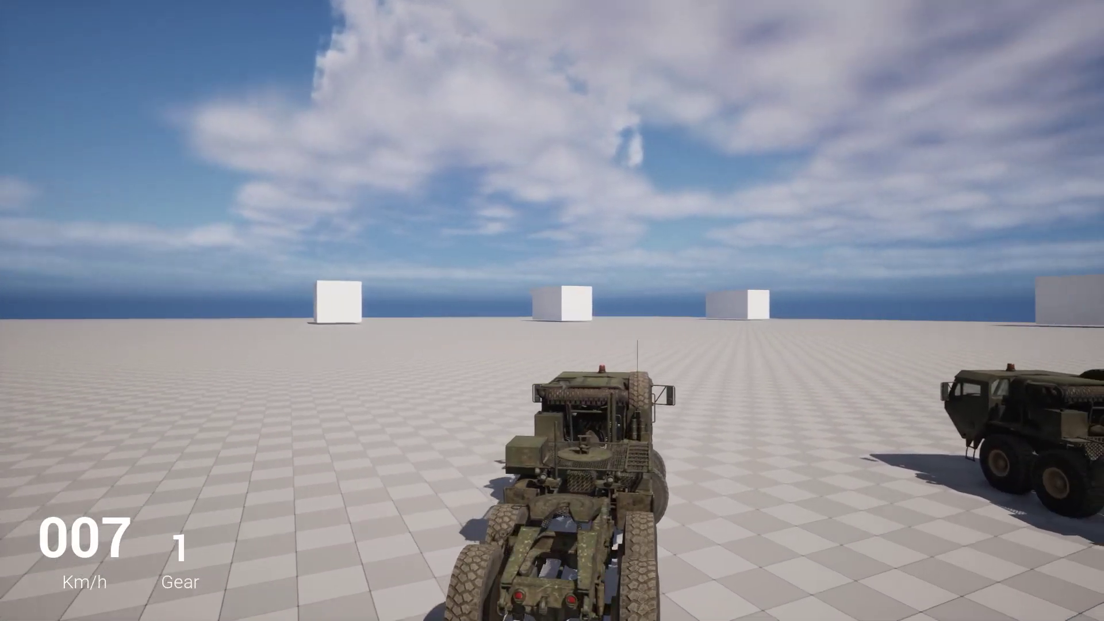
pyautogui.press('w')
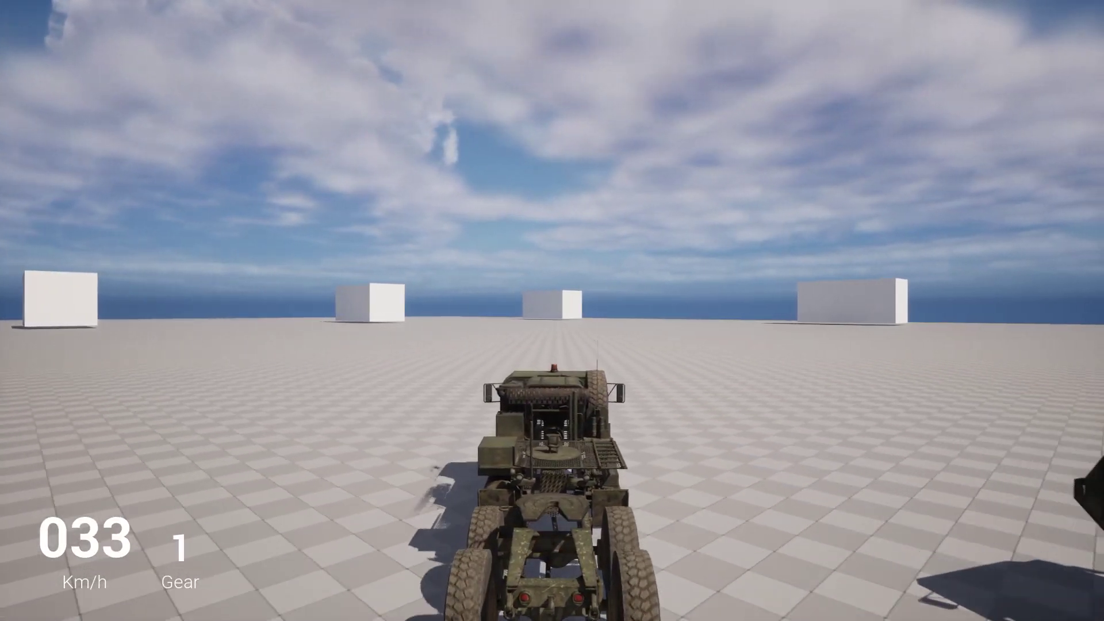
pyautogui.press('s')
pyautogui.press('s')
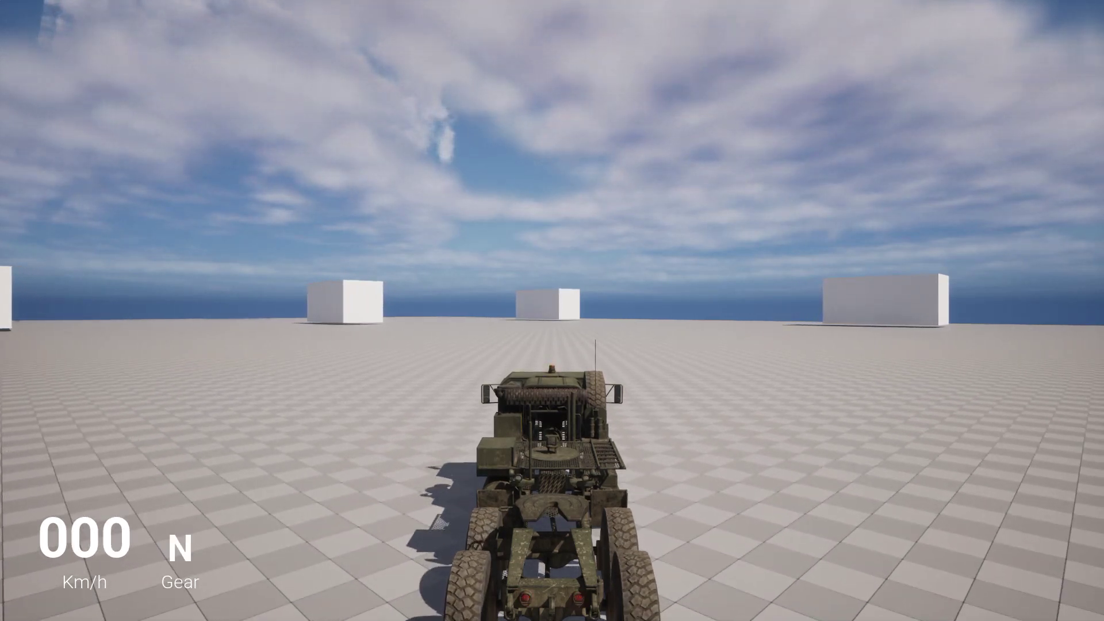
pyautogui.press('Escape')
pyautogui.hotkey('ctrl', 'space')
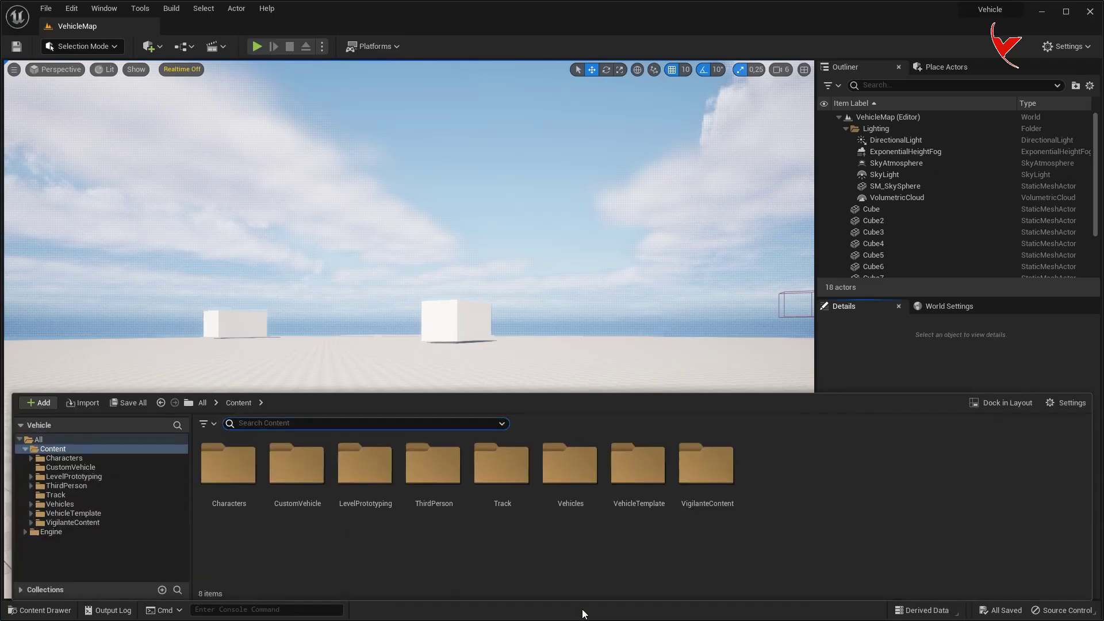
# - Open BP_CustomVehicle from the CustomVehicle folder and select its vehicle mesh component
pyautogui.doubleClick(297, 463)
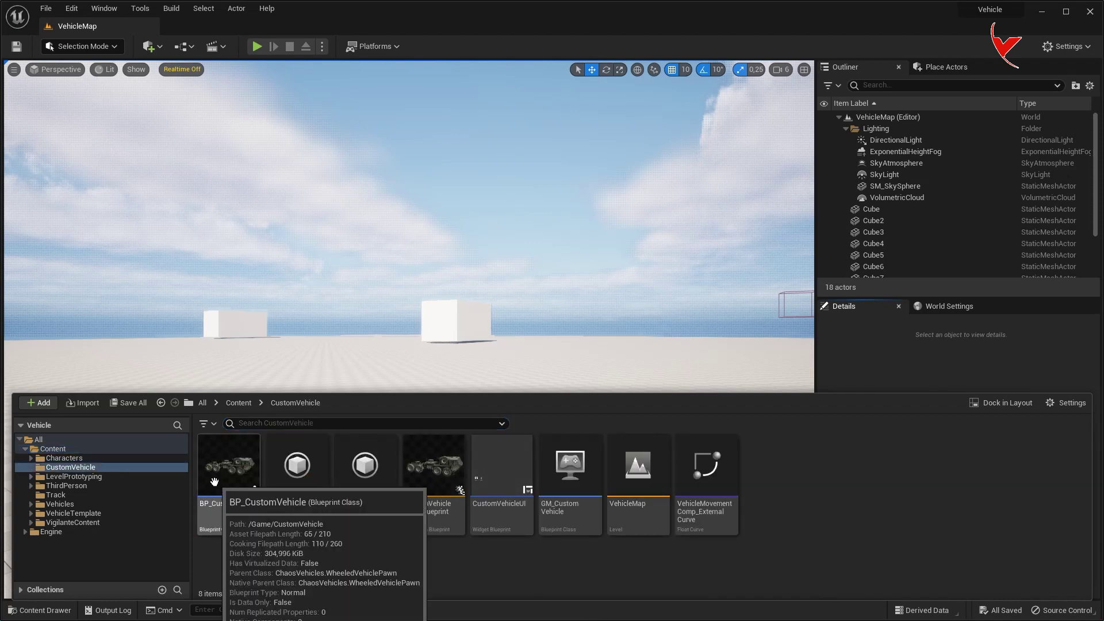
pyautogui.doubleClick(260, 486)
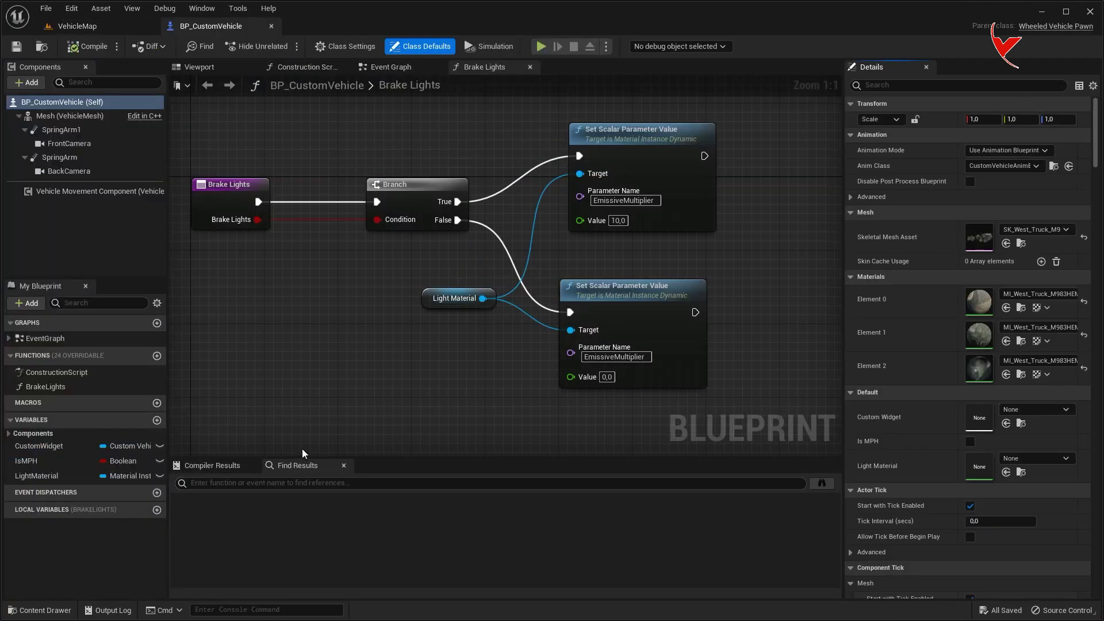
pyautogui.click(213, 73)
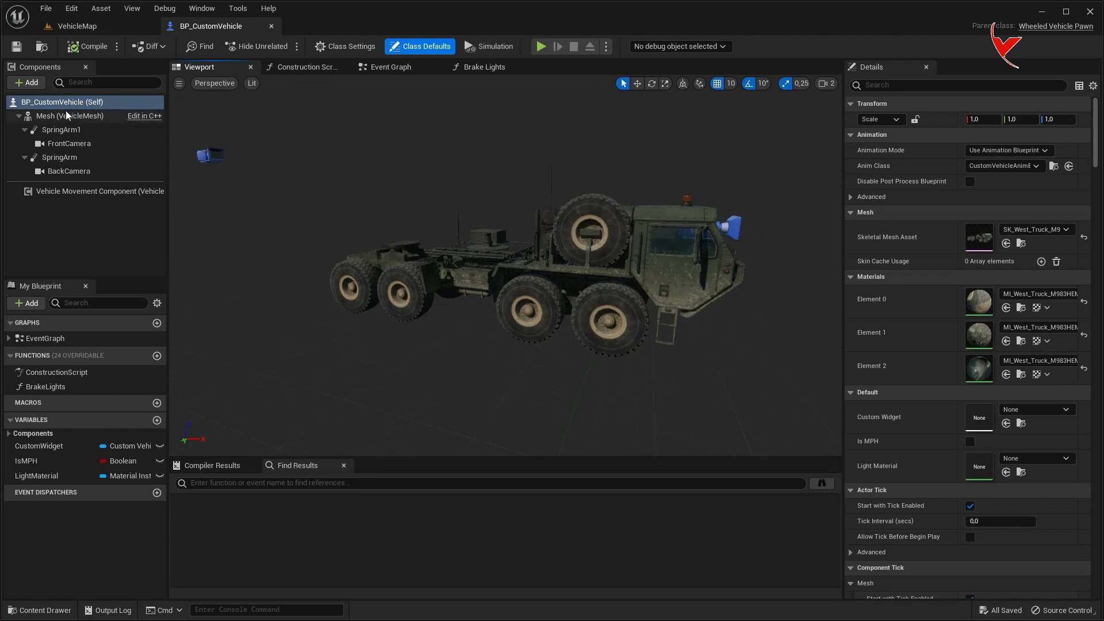
pyautogui.click(63, 115)
# - Add a Box Collision under the mesh and scale it up to about 3.75×6×6
pyautogui.click(39, 83)
pyautogui.write('box')
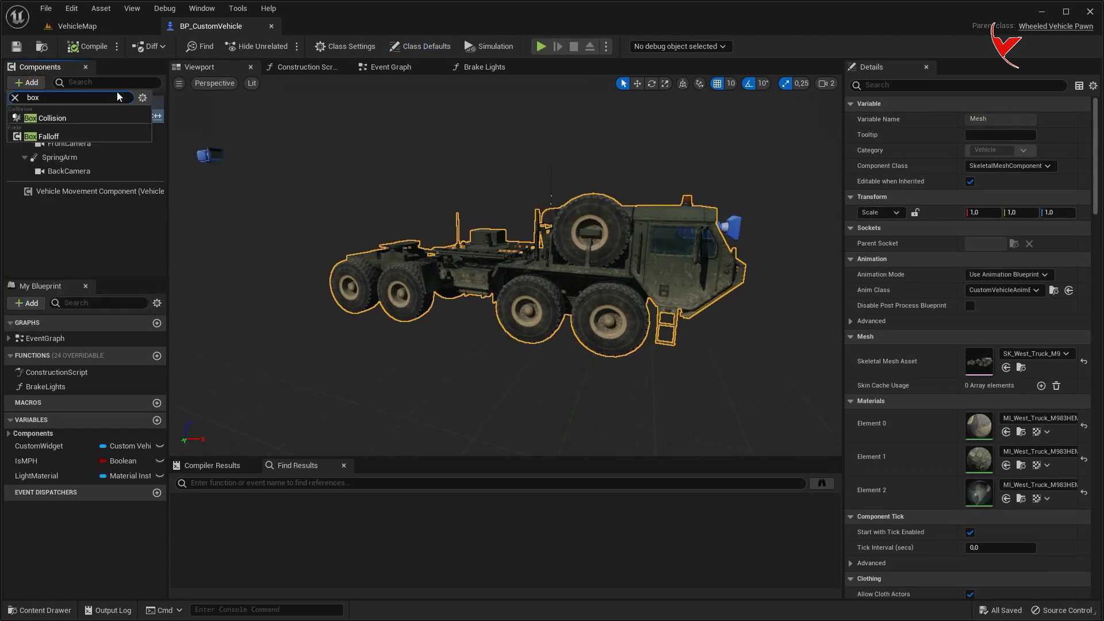
pyautogui.click(61, 119)
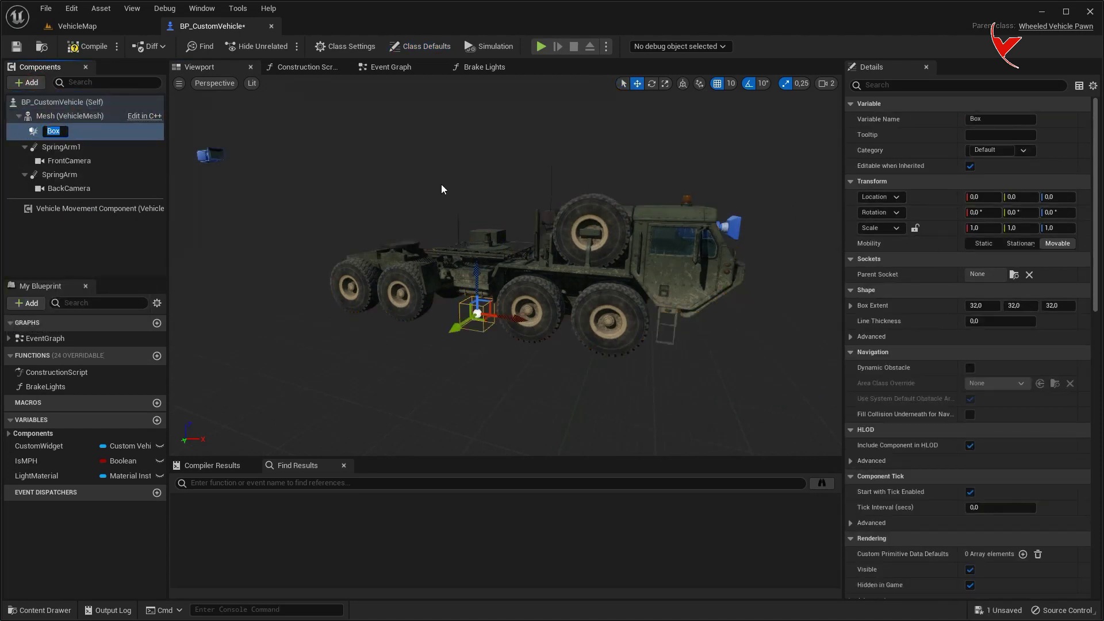
pyautogui.click(666, 86)
pyautogui.moveTo(662, 288); pyautogui.dragTo(555, 310)
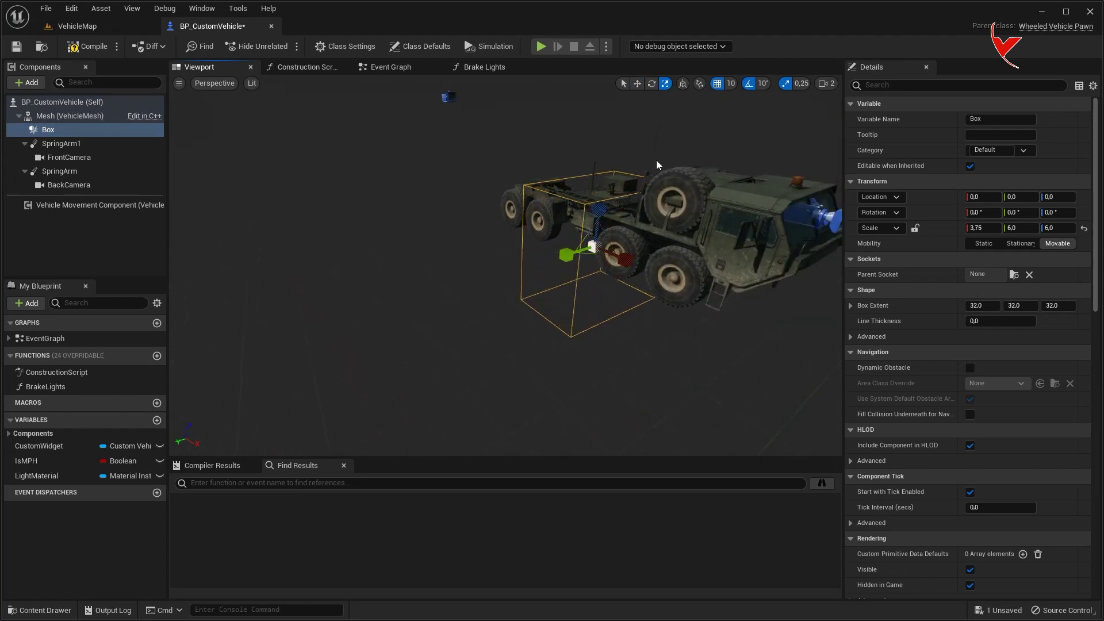
# - Move the box forward onto the truck cab, around location 440, 0, 150
pyautogui.click(637, 83)
pyautogui.moveTo(575, 259); pyautogui.dragTo(403, 259)
pyautogui.moveTo(288, 278); pyautogui.dragTo(537, 218)
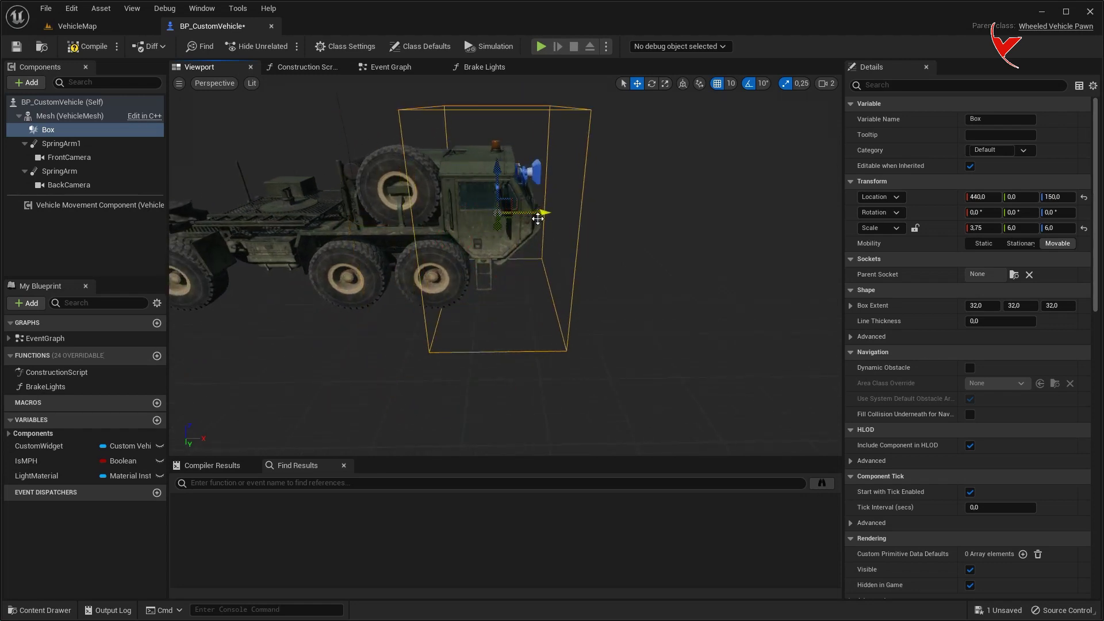
pyautogui.moveTo(537, 218); pyautogui.dragTo(604, 224, button='right')
pyautogui.click(826, 84)
pyautogui.moveTo(839, 110); pyautogui.dragTo(857, 111)
pyautogui.moveTo(748, 172)
pyautogui.mouseDown(button='right')
pyautogui.moveTo(633, 184)
pyautogui.moveTo(246, 348)
pyautogui.mouseUp(button='right')
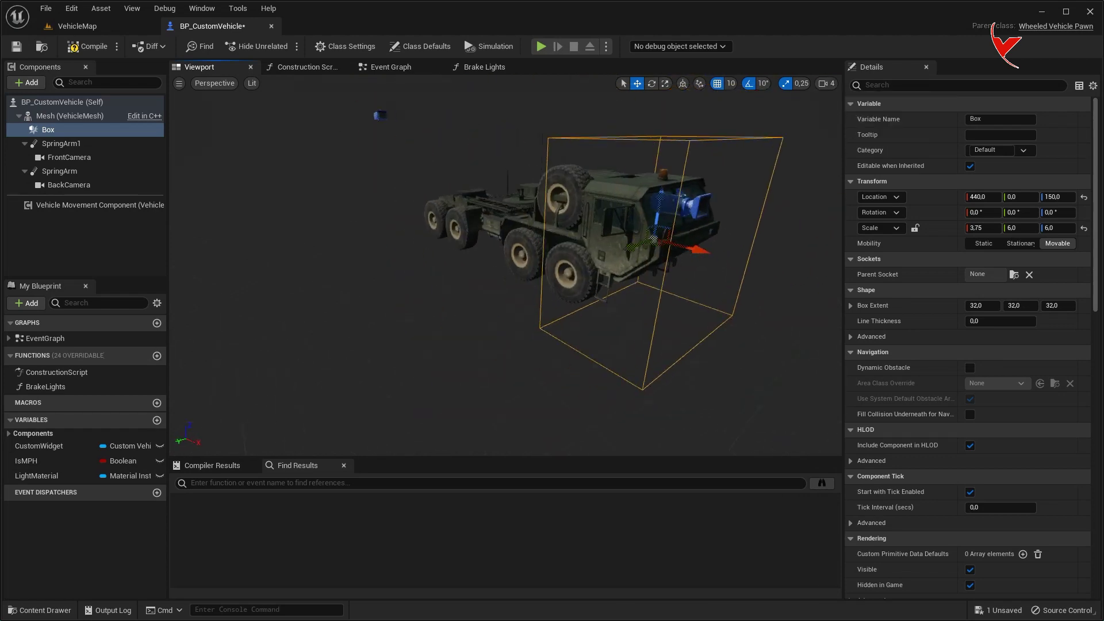
pyautogui.click(246, 348)
pyautogui.click(157, 402)
# - Name the macro LoadSettings and give it an execution input In and execution output Out
pyautogui.write('LoadSettings')
pyautogui.press('Return')
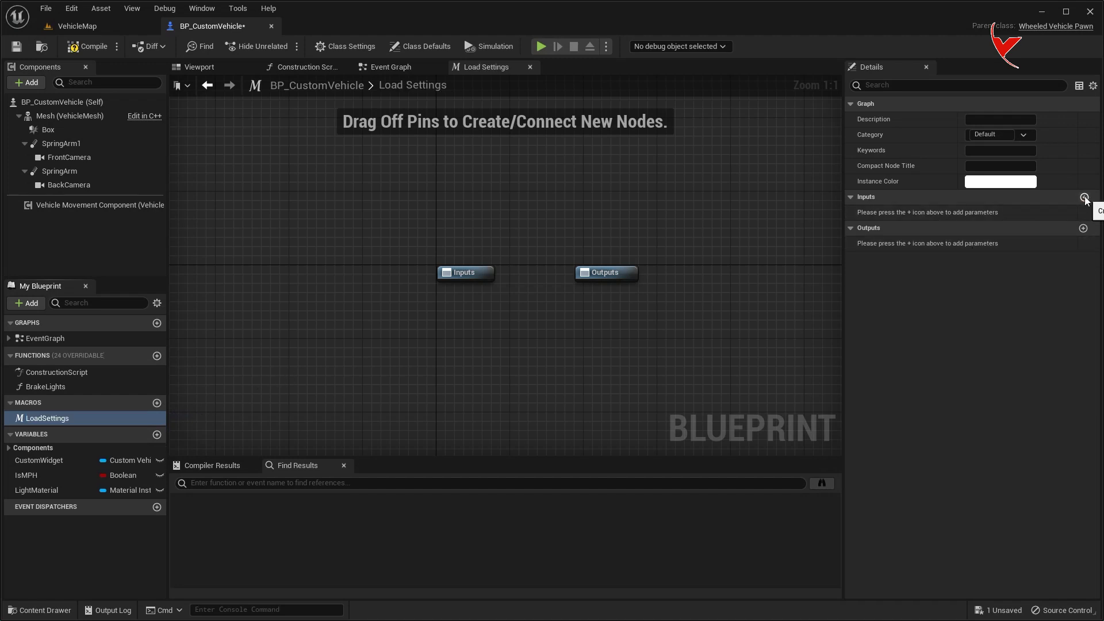
pyautogui.write('In')
pyautogui.press('Return')
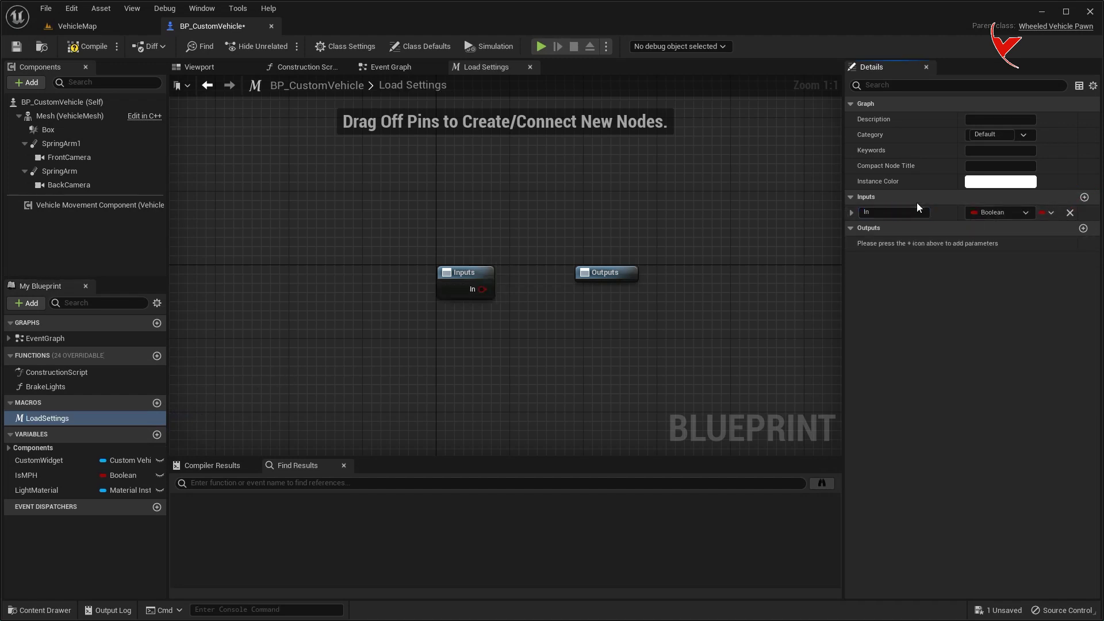
pyautogui.click(977, 208)
pyautogui.click(982, 246)
pyautogui.click(1083, 228)
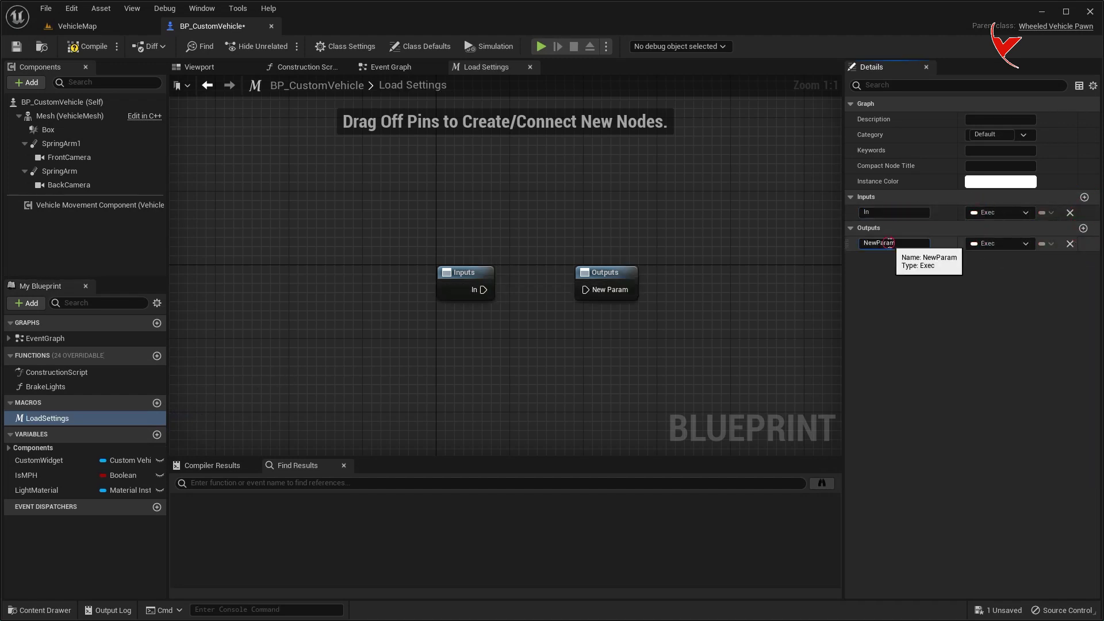
# - Add a Get Player Pawn node and promote its Return Value to a DefaultPawn variable
pyautogui.scroll(-3, 449, 288)
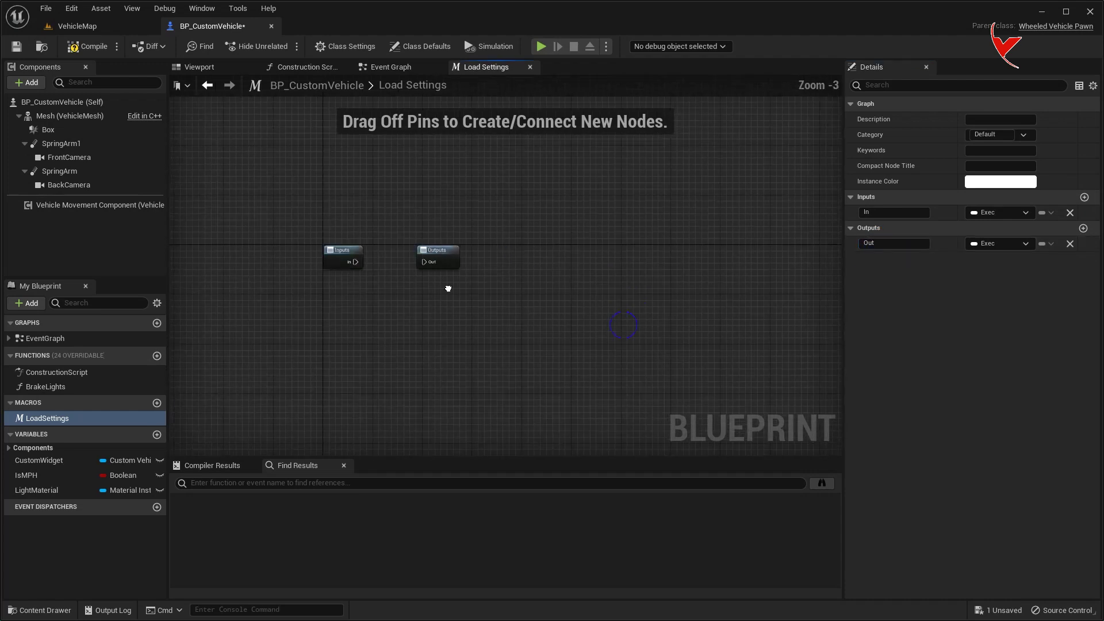
pyautogui.moveTo(453, 260); pyautogui.dragTo(705, 241)
pyautogui.scroll(3, 382, 268)
pyautogui.rightClick(345, 267)
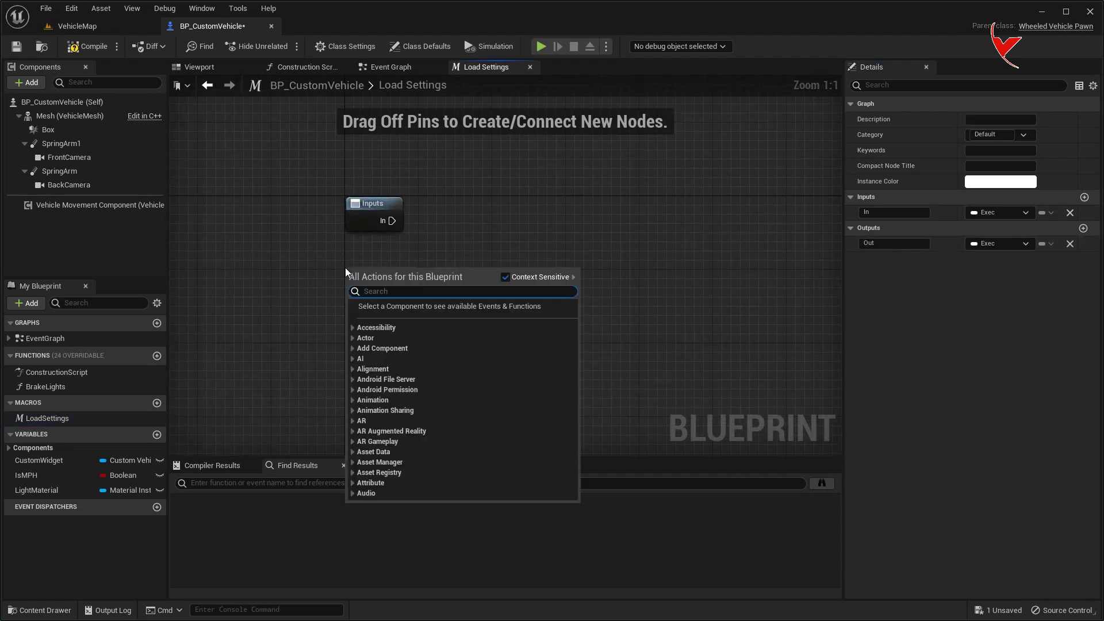
pyautogui.write('get player pawn')
pyautogui.click(398, 319)
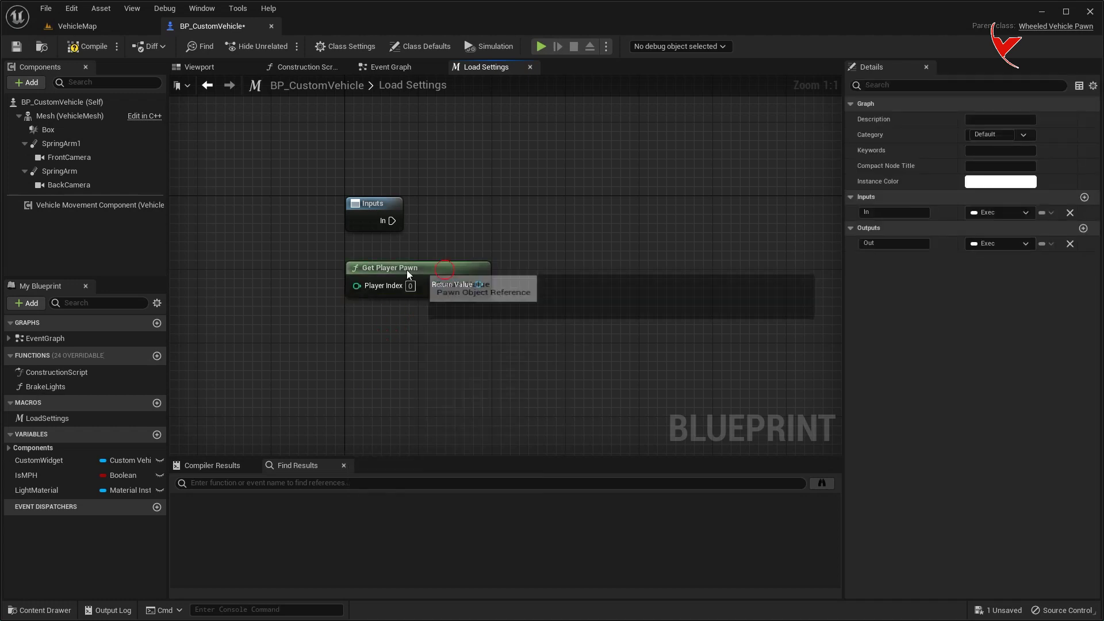
pyautogui.moveTo(406, 269); pyautogui.dragTo(314, 269)
pyautogui.rightClick(389, 284)
pyautogui.click(444, 308)
pyautogui.moveTo(518, 255)
pyautogui.mouseDown()
pyautogui.moveTo(489, 203)
pyautogui.moveTo(468, 213)
pyautogui.mouseUp()
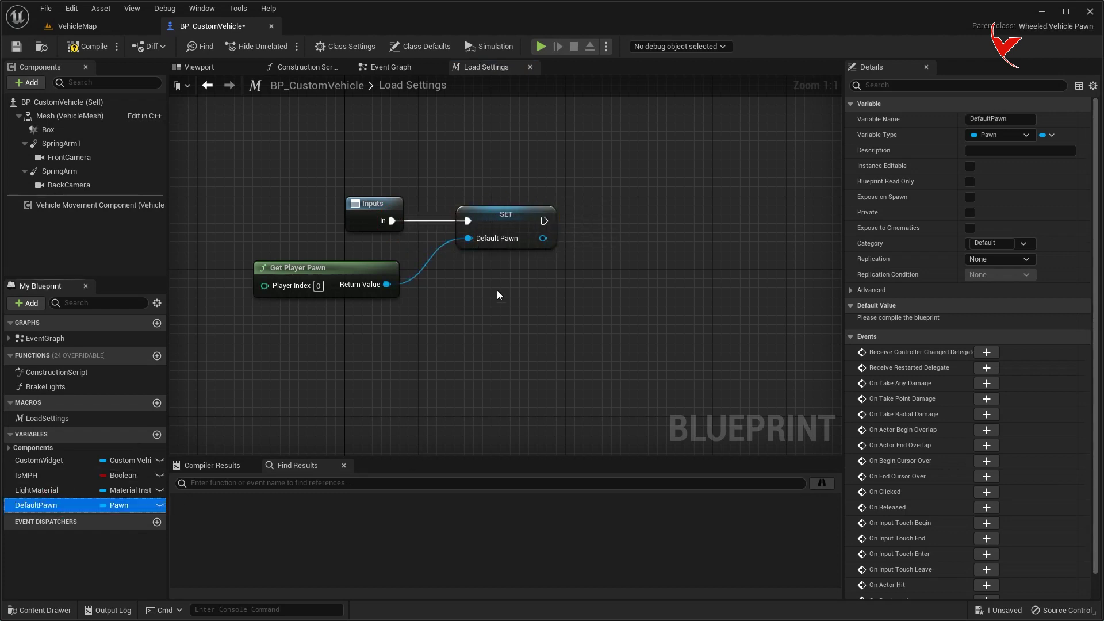
pyautogui.moveTo(467, 325); pyautogui.dragTo(362, 328, button='right')
# - After SET, add Get Actor Of Class fed by Default Pawn through a Get Class node
pyautogui.moveTo(444, 225); pyautogui.dragTo(505, 224)
pyautogui.write('get actor of cl')
pyautogui.press('Return')
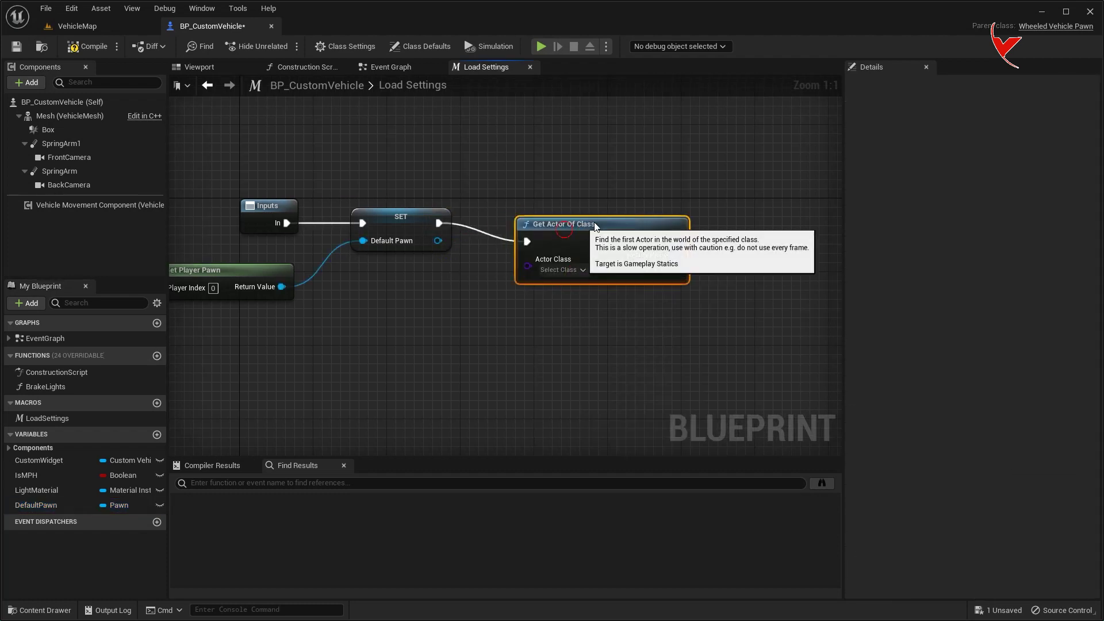
pyautogui.moveTo(569, 232); pyautogui.dragTo(707, 214)
pyautogui.moveTo(437, 240)
pyautogui.mouseDown()
pyautogui.moveTo(554, 254)
pyautogui.moveTo(646, 241)
pyautogui.mouseUp()
pyautogui.moveTo(526, 210); pyautogui.dragTo(526, 265)
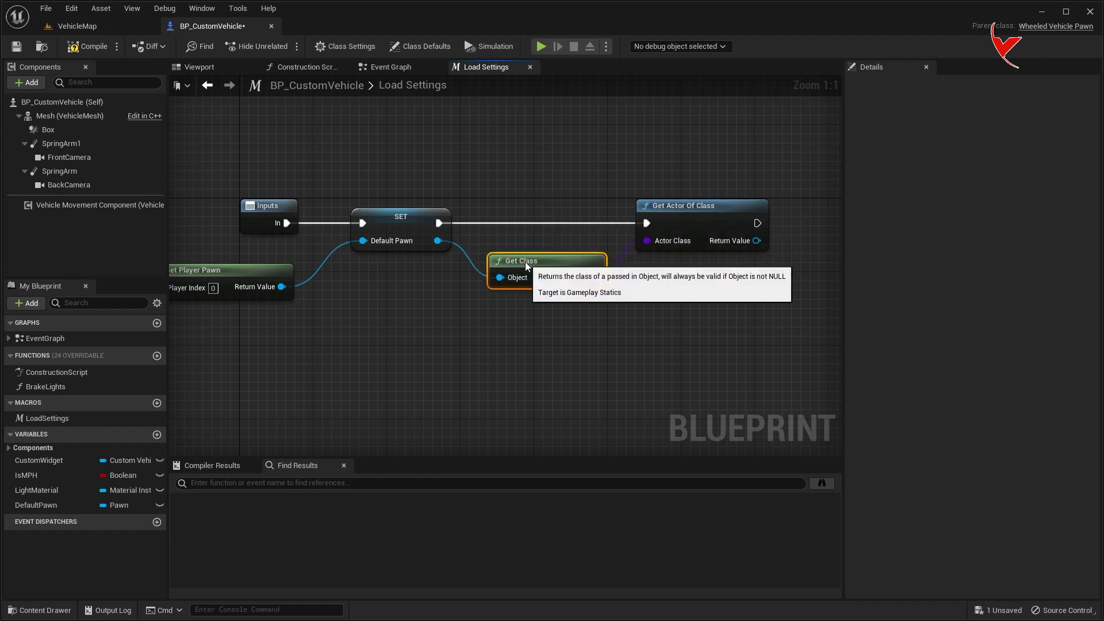
pyautogui.moveTo(677, 275); pyautogui.dragTo(440, 271, button='right')
# - Compare Get Actor Of Class's return value against a Self reference with a not-equal check
pyautogui.moveTo(532, 247)
pyautogui.mouseDown()
pyautogui.moveTo(549, 263)
pyautogui.moveTo(613, 260)
pyautogui.moveTo(505, 312)
pyautogui.mouseUp()
pyautogui.write('create widget')
pyautogui.click(608, 330)
pyautogui.write('get self')
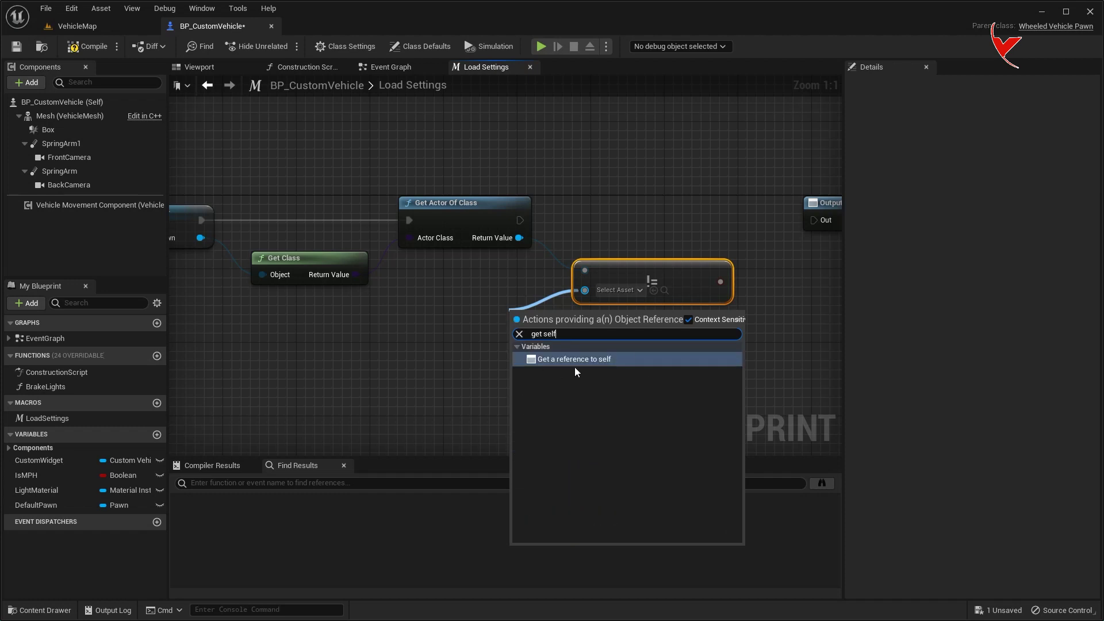
pyautogui.click(573, 360)
pyautogui.moveTo(575, 321); pyautogui.dragTo(400, 330, button='right')
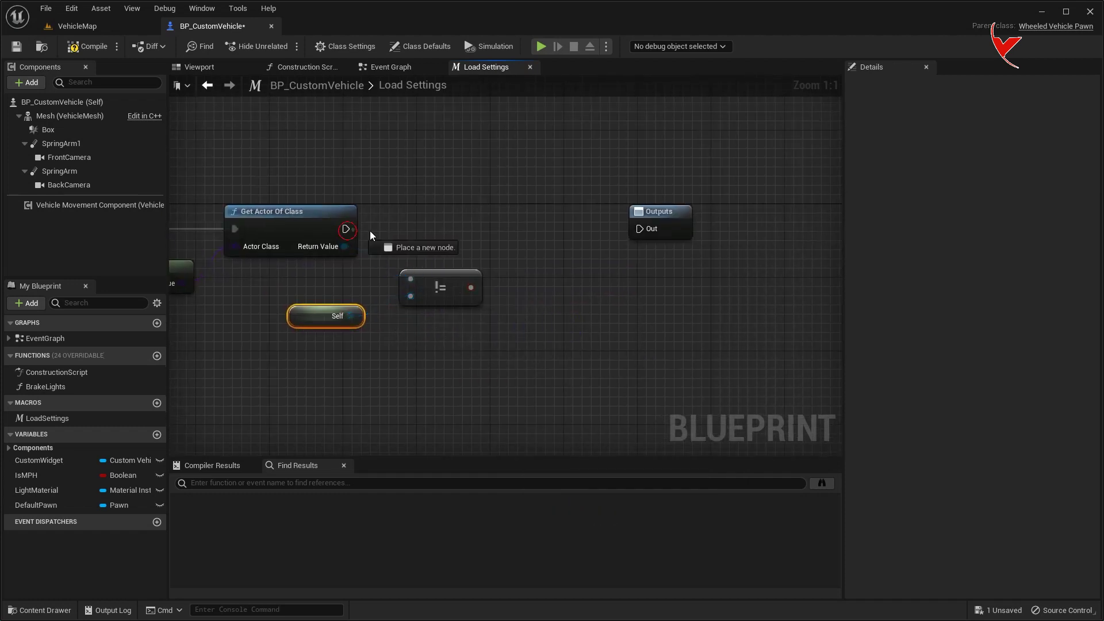
# - Add a Branch after Get Actor Of Class and move the Outputs node aside
pyautogui.moveTo(371, 230); pyautogui.dragTo(520, 229)
pyautogui.write('branch')
pyautogui.click(583, 401)
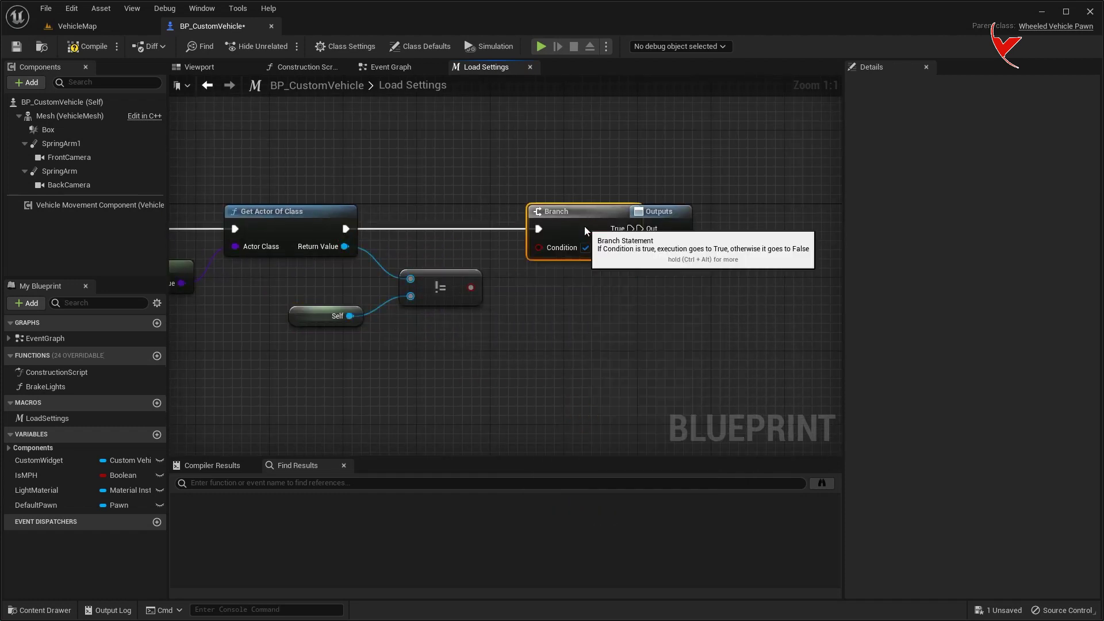
pyautogui.scroll(-6, 584, 226)
pyautogui.moveTo(460, 253); pyautogui.dragTo(684, 256)
pyautogui.scroll(4, 564, 266)
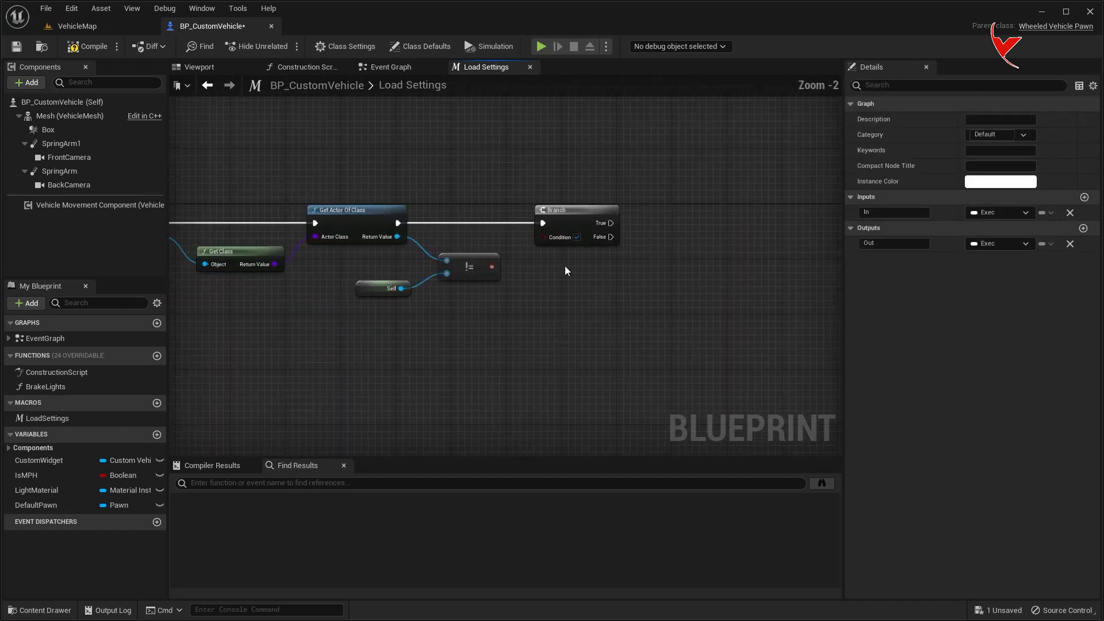
pyautogui.scroll(2, 521, 266)
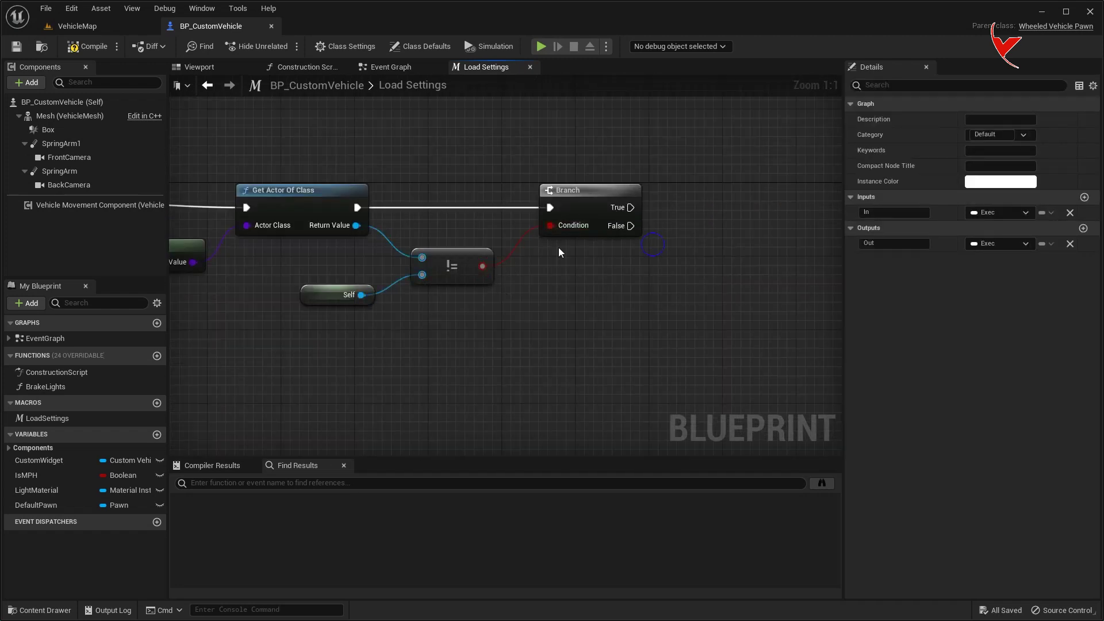
pyautogui.moveTo(560, 252); pyautogui.dragTo(393, 219, button='right')
# - Add a Set Actor Tick Enabled node on the Branch's True output
pyautogui.moveTo(453, 210); pyautogui.dragTo(454, 210)
pyautogui.write('set ')
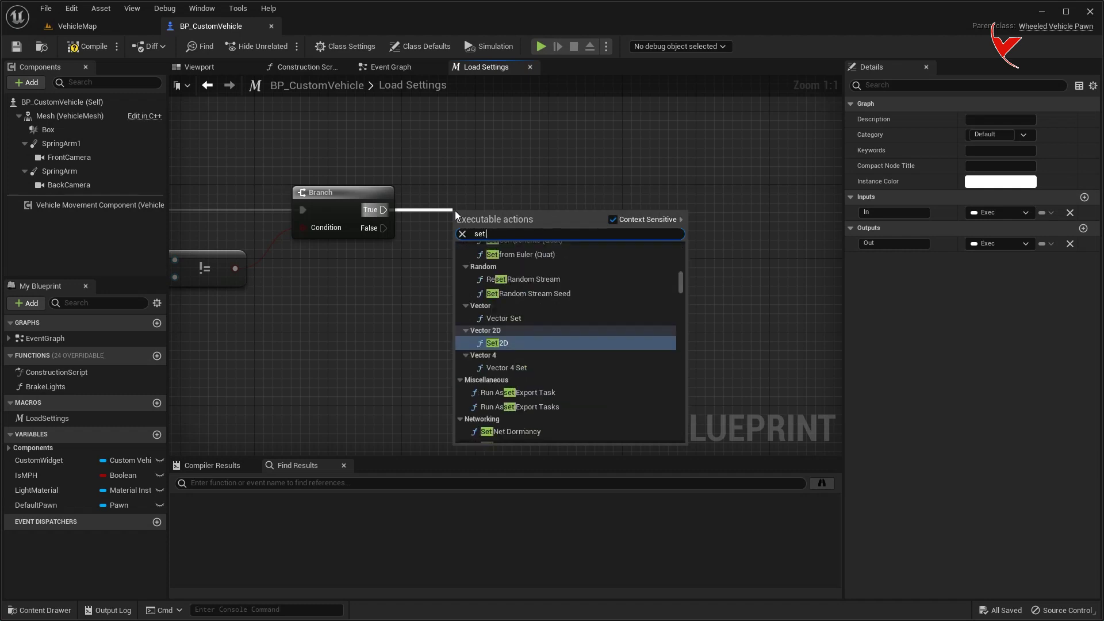
pyautogui.write('actor tic')
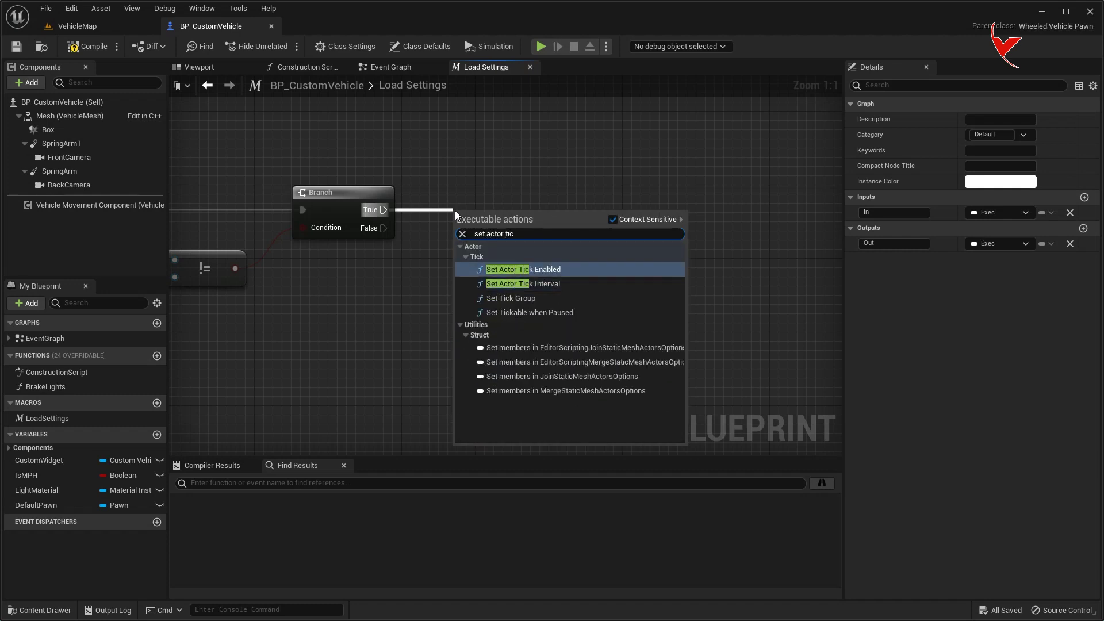
pyautogui.press('Return')
pyautogui.moveTo(543, 196); pyautogui.dragTo(455, 170, button='right')
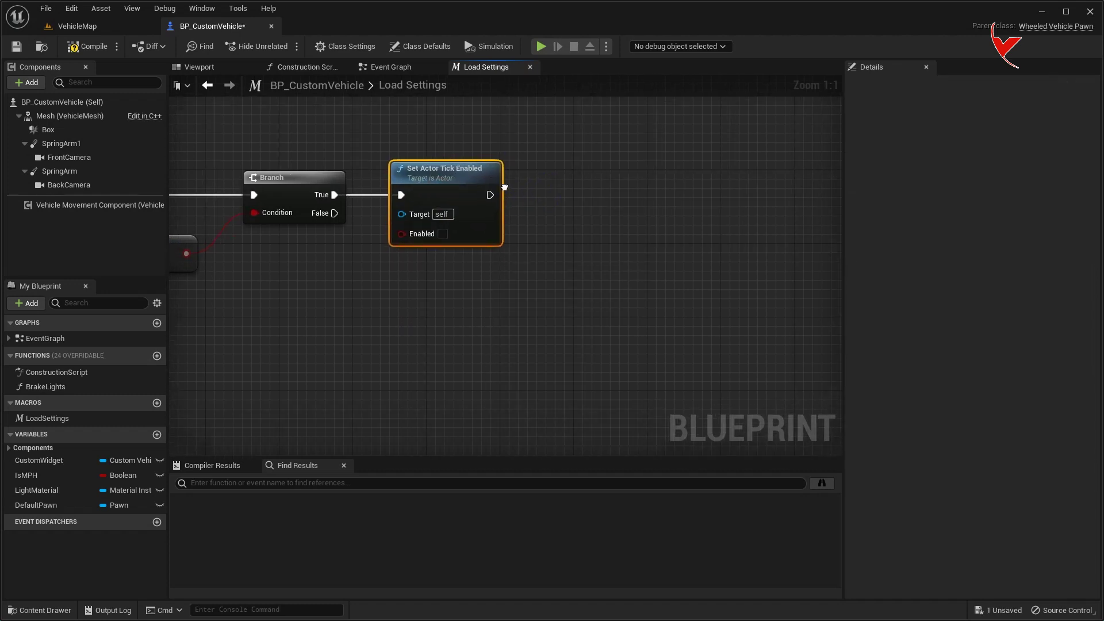
# - Create Booleans isPawn? and isTickEnabled?, set each after the tick node, and add Custom Widget
pyautogui.click(157, 435)
pyautogui.write('isPawn?')
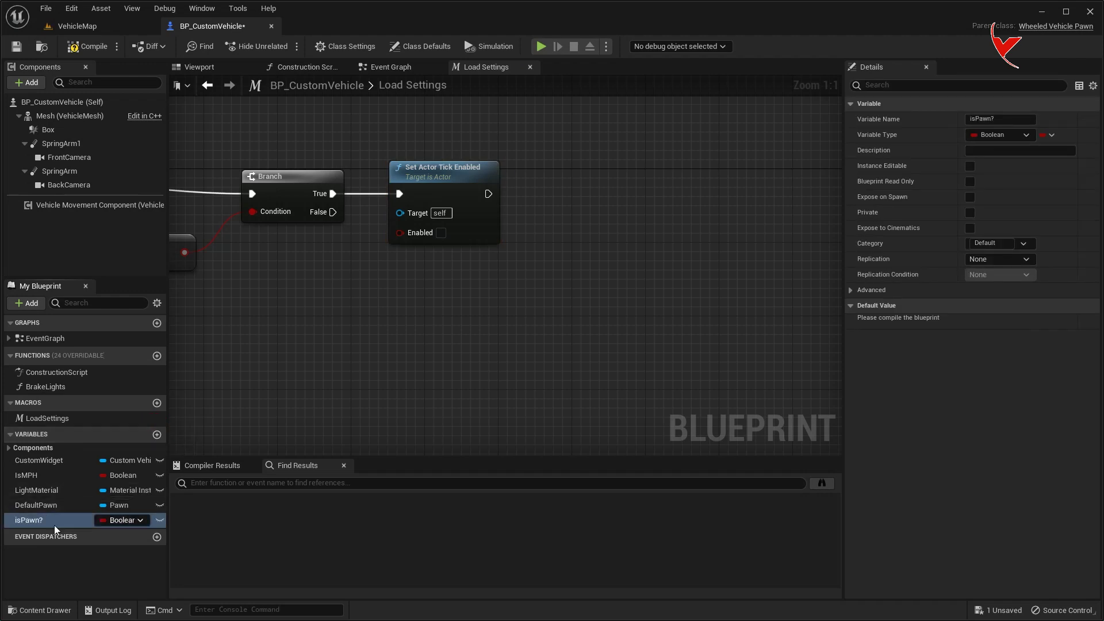
pyautogui.keyDown('alt'); pyautogui.moveTo(531, 222); pyautogui.dragTo(538, 183); pyautogui.keyUp('alt')
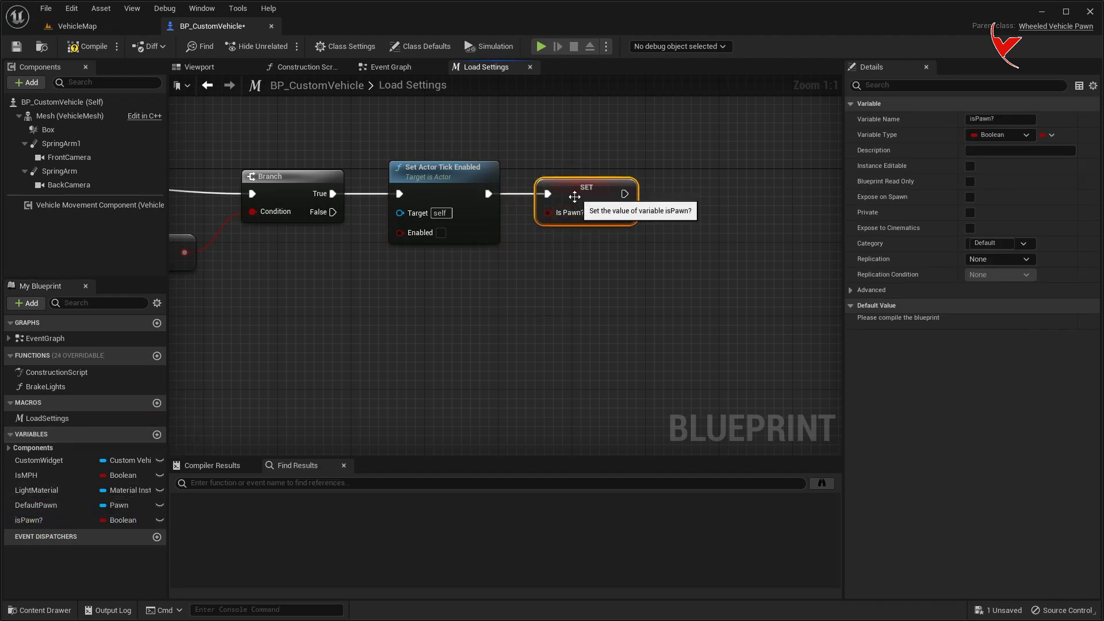
pyautogui.click(156, 434)
pyautogui.write('isTickEnabled?')
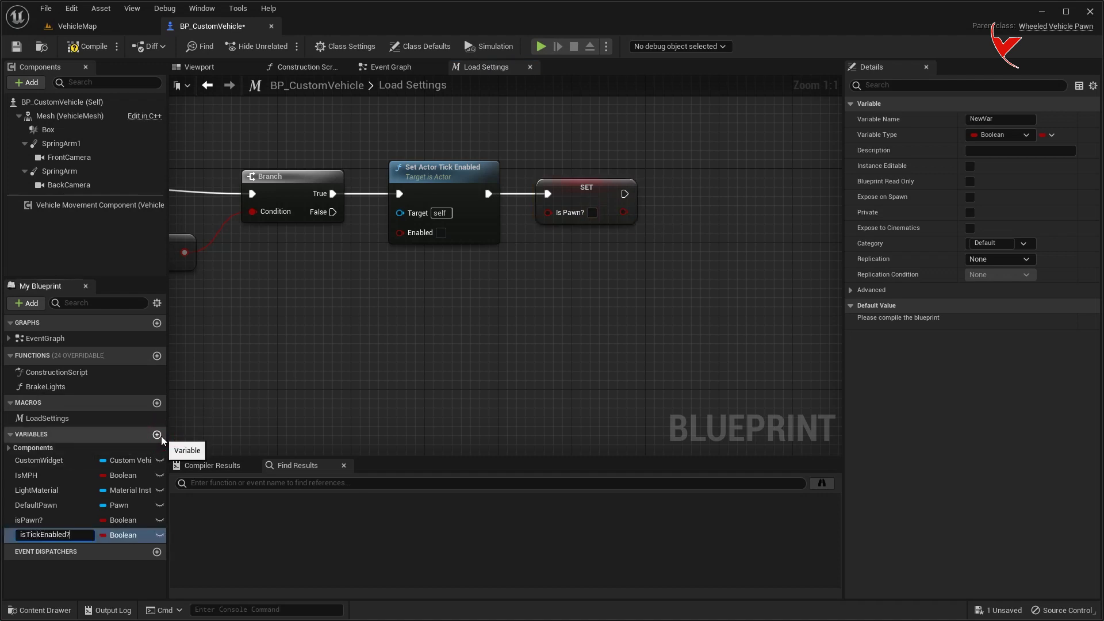
pyautogui.keyDown('alt'); pyautogui.moveTo(626, 208); pyautogui.dragTo(627, 208); pyautogui.keyUp('alt')
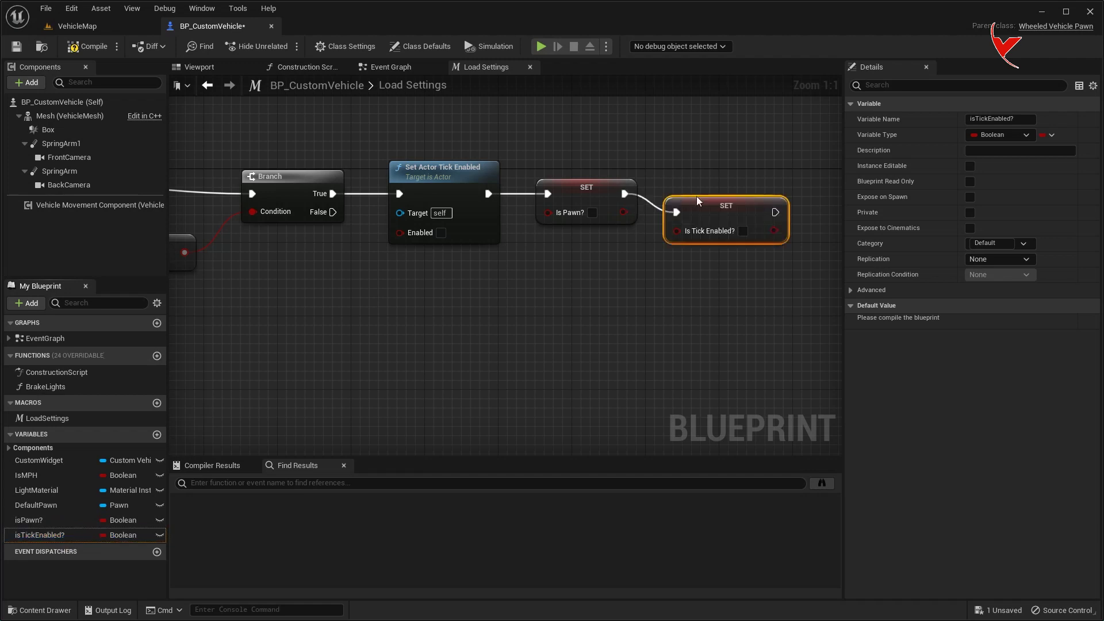
pyautogui.moveTo(719, 258); pyautogui.dragTo(410, 248, button='right')
pyautogui.moveTo(39, 460)
pyautogui.mouseDown()
pyautogui.moveTo(545, 215)
pyautogui.moveTo(610, 161)
pyautogui.mouseUp()
pyautogui.click(472, 260)
# - Add a Set Visibility node for Custom Widget with visibility set to Hidden
pyautogui.write('set visi')
pyautogui.click(598, 290)
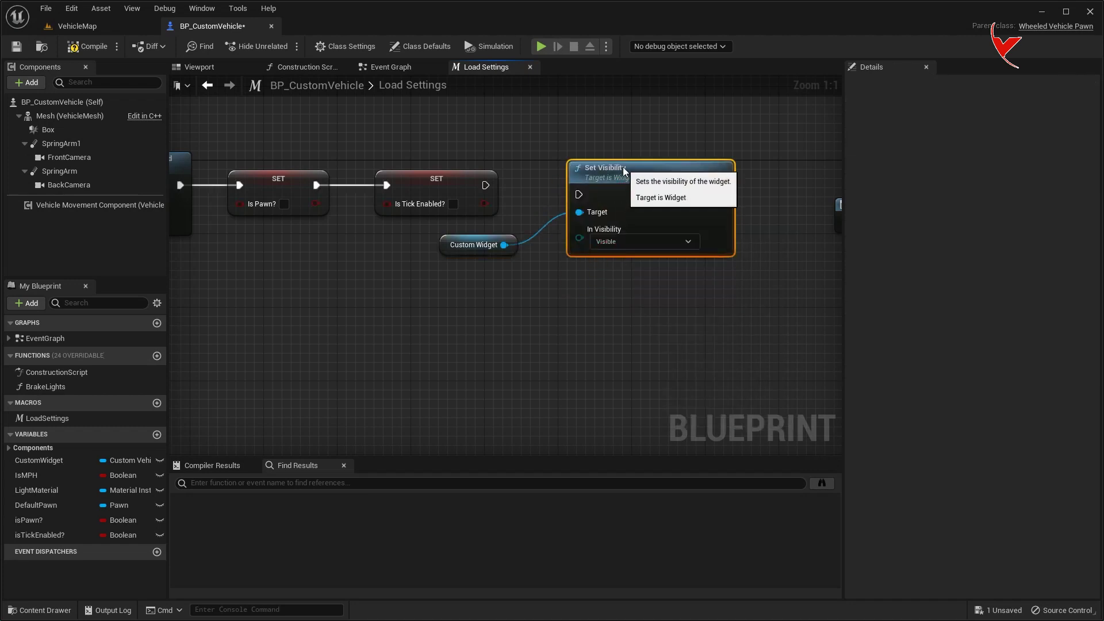
pyautogui.click(606, 232)
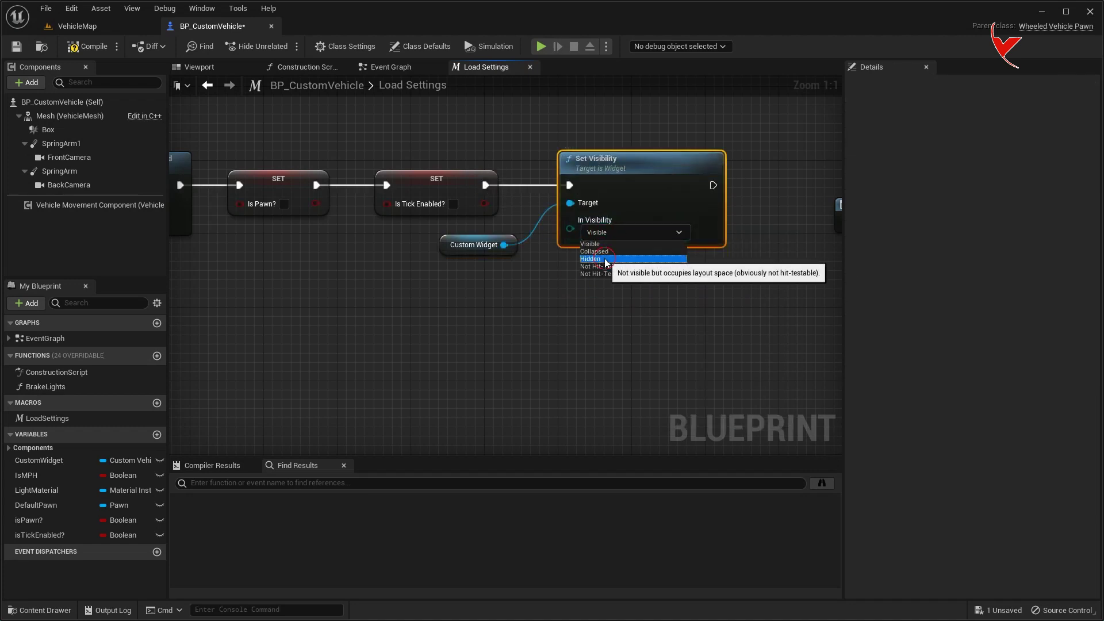
pyautogui.click(606, 267)
# - Place a SET isPawn? node on the Branch's False path
pyautogui.scroll(-1, 609, 217)
pyautogui.moveTo(609, 217); pyautogui.dragTo(681, 206, button='right')
pyautogui.scroll(-1, 680, 206)
pyautogui.scroll(-1, 681, 206)
pyautogui.moveTo(414, 226); pyautogui.dragTo(477, 232, button='right')
pyautogui.scroll(2, 477, 233)
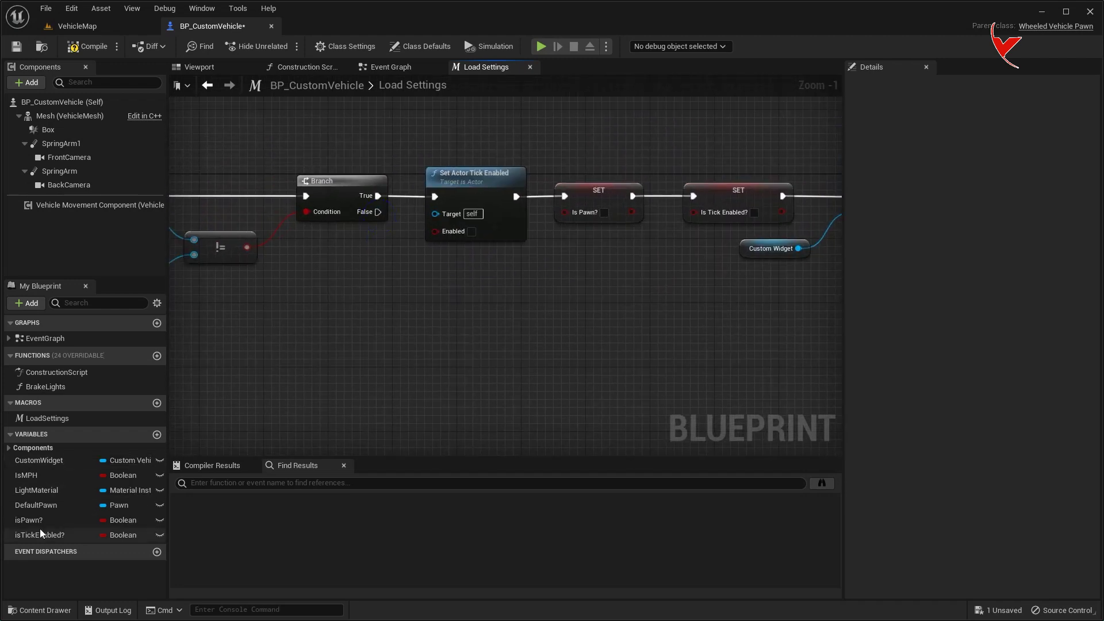
pyautogui.moveTo(30, 520)
pyautogui.mouseDown()
pyautogui.moveTo(378, 216)
pyautogui.moveTo(445, 299)
pyautogui.mouseUp()
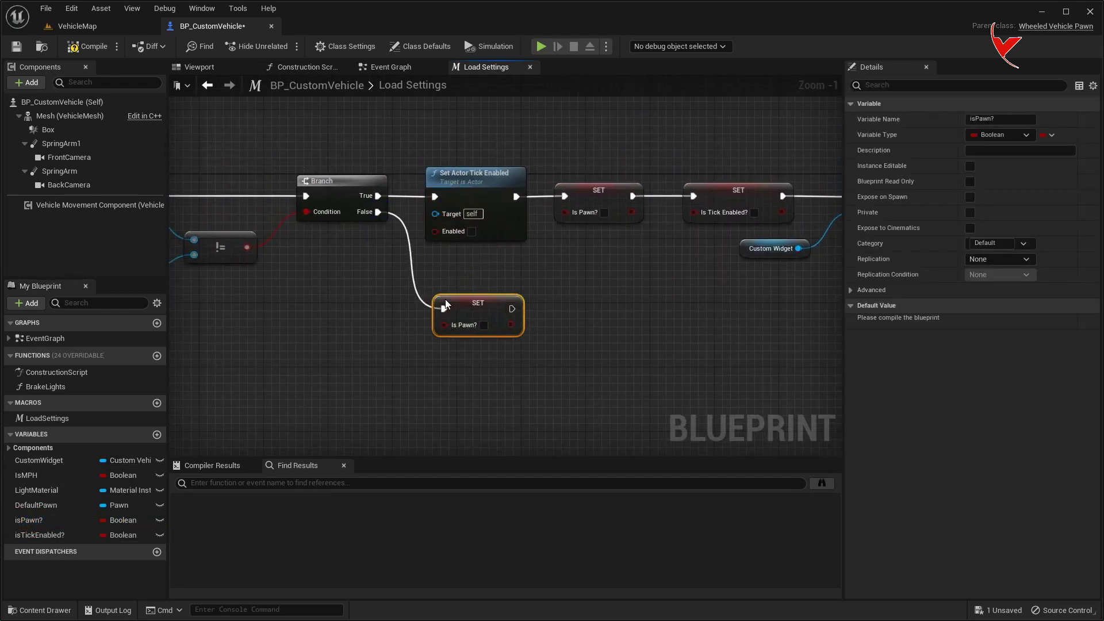
pyautogui.moveTo(527, 303); pyautogui.dragTo(610, 316)
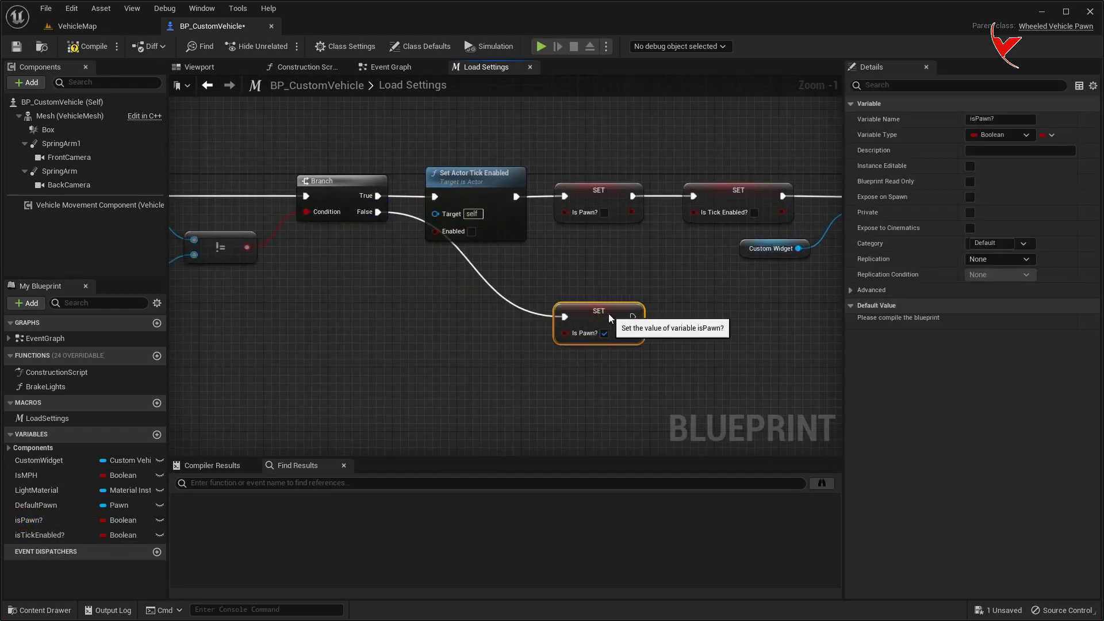
# - Add a reroute point on the False wire and chain a SET isTickEnabled? after SET isPawn?
pyautogui.doubleClick(415, 220)
pyautogui.moveTo(418, 287); pyautogui.dragTo(425, 318)
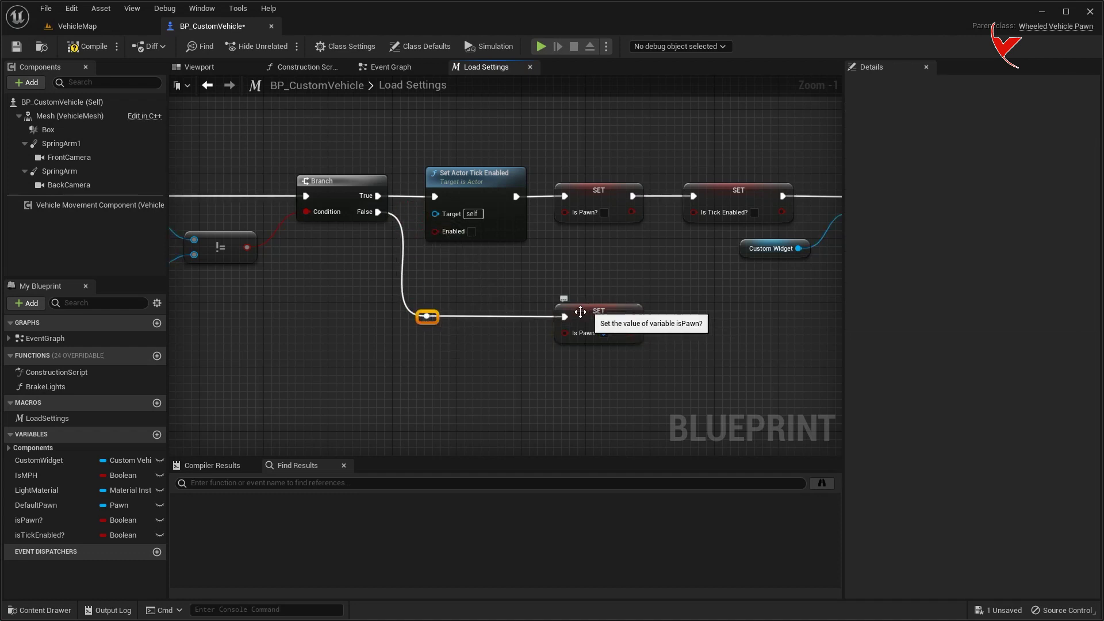
pyautogui.moveTo(584, 307); pyautogui.dragTo(504, 303, button='right')
pyautogui.moveTo(35, 535); pyautogui.dragTo(136, 512)
pyautogui.moveTo(549, 311); pyautogui.dragTo(552, 314)
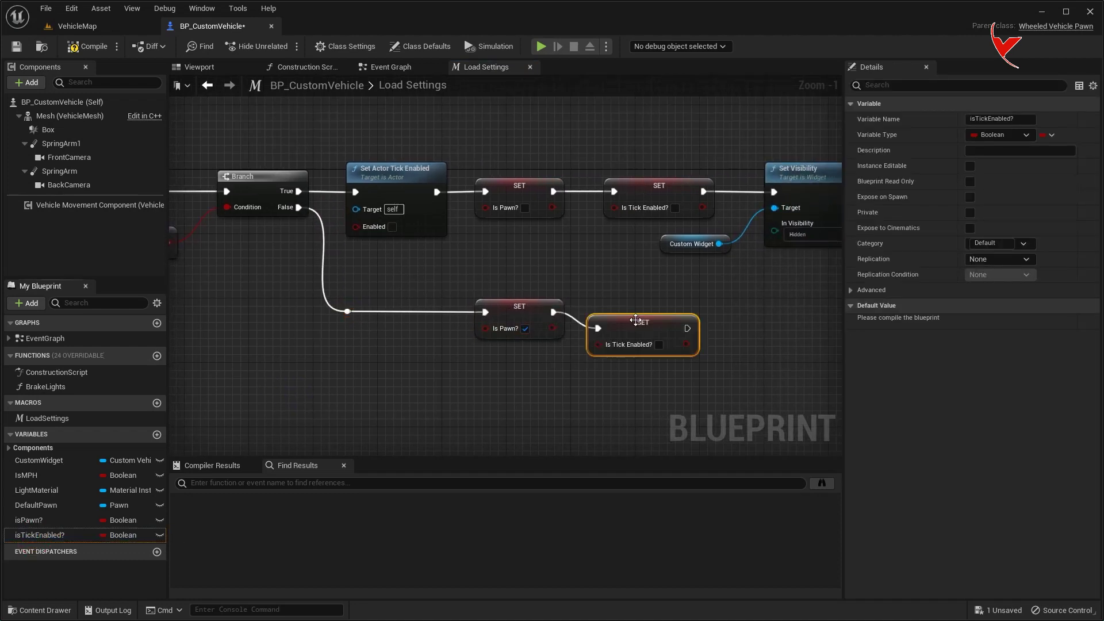
# - Wire both the False chain and Set Visibility into the Outputs node
pyautogui.moveTo(710, 323); pyautogui.dragTo(431, 322, button='right')
pyautogui.moveTo(424, 310)
pyautogui.mouseDown()
pyautogui.moveTo(716, 224)
pyautogui.moveTo(804, 305)
pyautogui.mouseUp()
pyautogui.moveTo(621, 192); pyautogui.dragTo(791, 311)
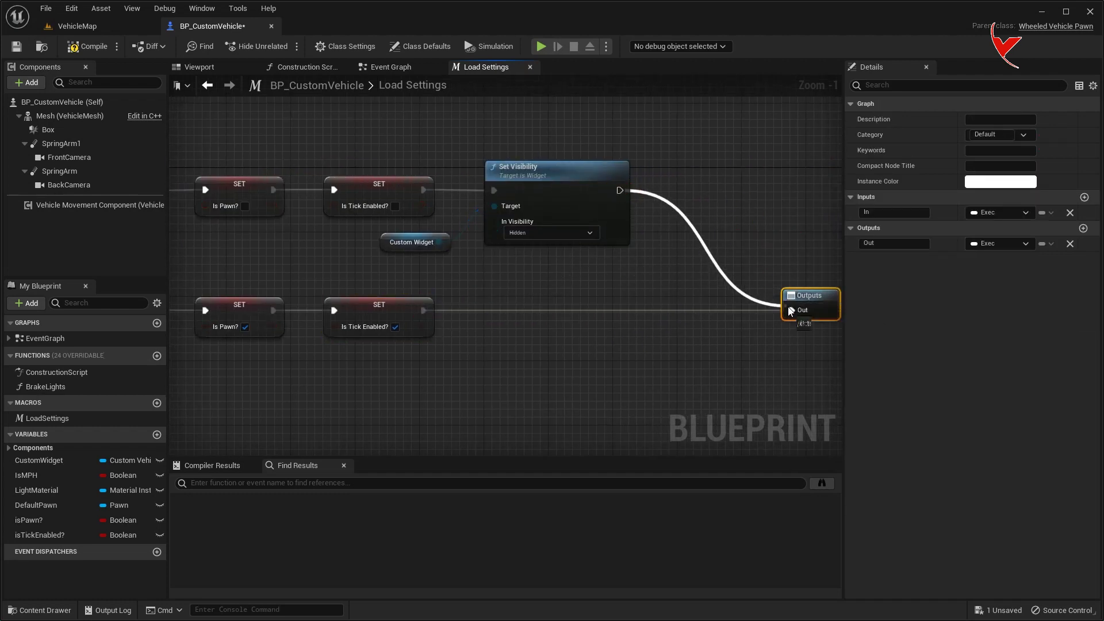
pyautogui.click(529, 68)
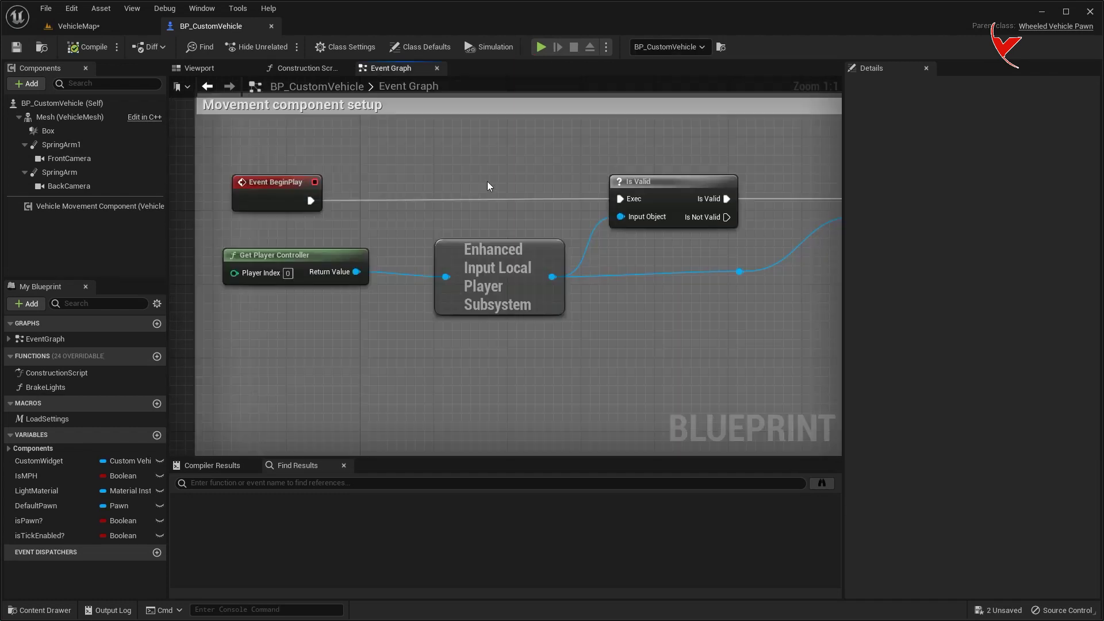
# - Place the LoadSettings macro in the Event Graph, wired after SET Light Material
pyautogui.scroll(-5, 676, 228)
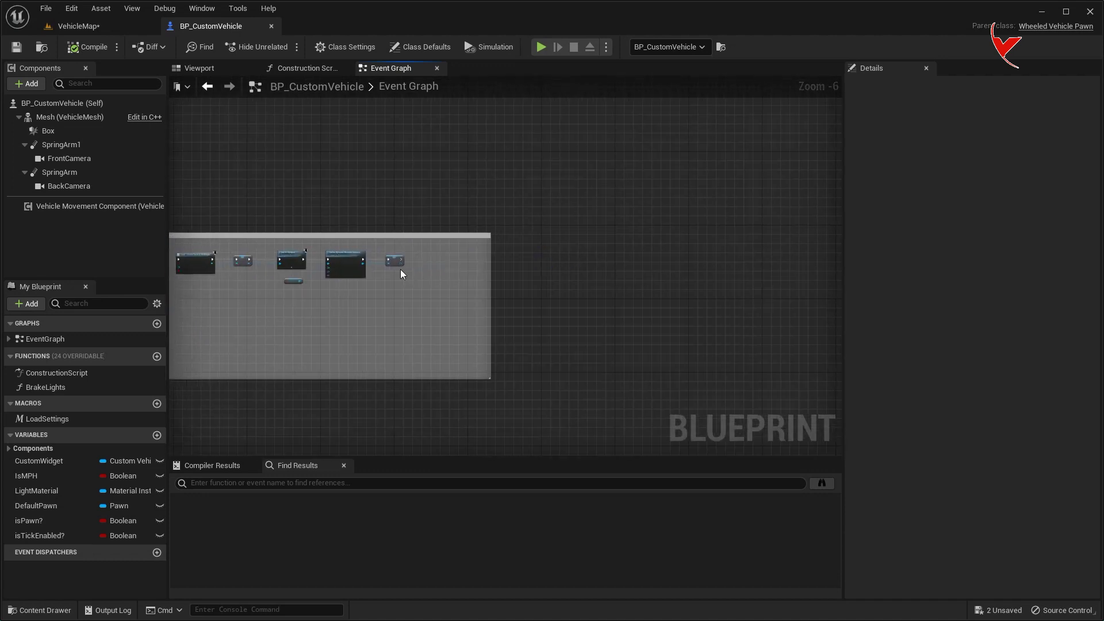
pyautogui.scroll(5, 405, 274)
pyautogui.click(55, 417)
pyautogui.moveTo(55, 417)
pyautogui.mouseDown()
pyautogui.moveTo(478, 238)
pyautogui.moveTo(482, 258)
pyautogui.mouseUp()
pyautogui.moveTo(368, 313)
pyautogui.mouseDown(button='right')
pyautogui.moveTo(679, 270)
pyautogui.moveTo(272, 206)
pyautogui.mouseUp(button='right')
# - Add a Branch after Event Tick using isTickEnabled? as its condition, and save the blueprint
pyautogui.scroll(-5, 679, 267)
pyautogui.scroll(5, 224, 253)
pyautogui.moveTo(225, 248); pyautogui.dragTo(401, 252)
pyautogui.write('branch')
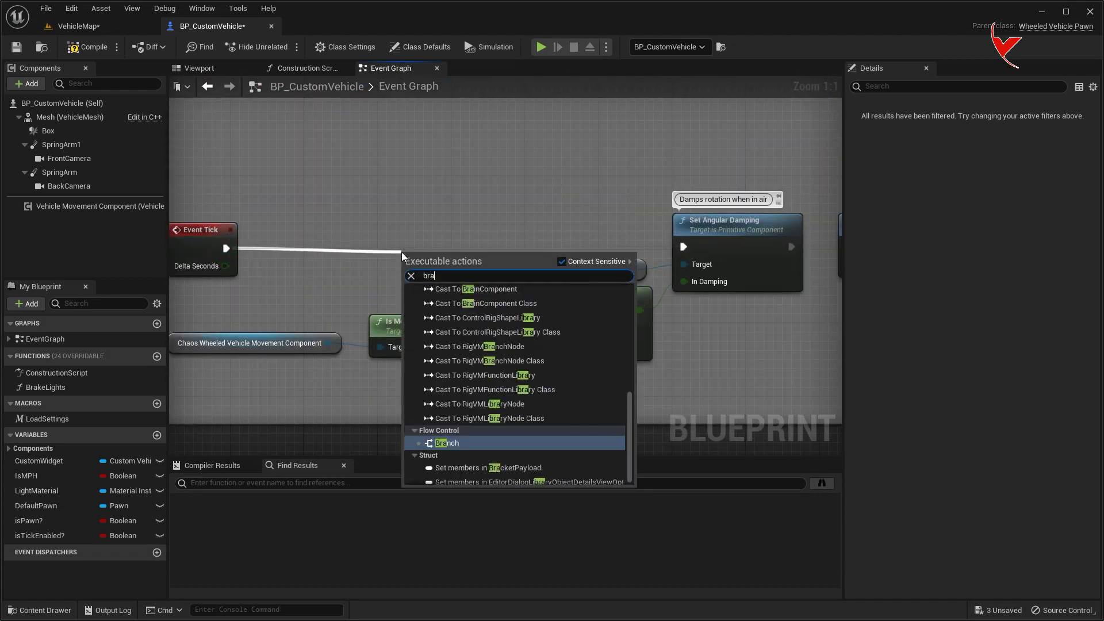
pyautogui.press('Return')
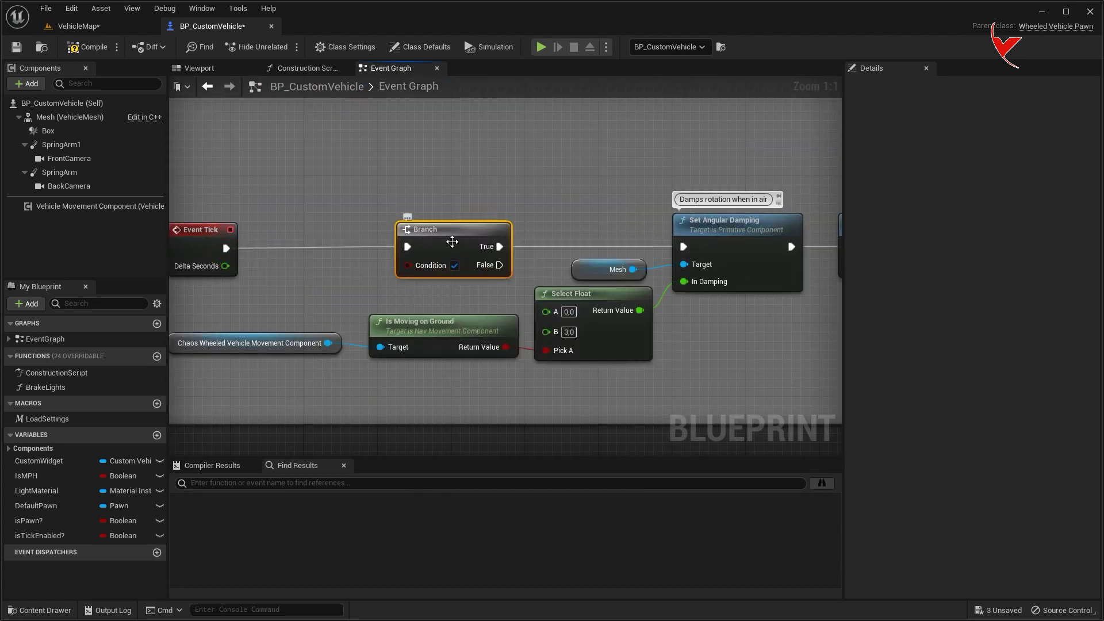
pyautogui.moveTo(454, 232); pyautogui.dragTo(445, 242)
pyautogui.moveTo(57, 531)
pyautogui.mouseDown()
pyautogui.moveTo(196, 439)
pyautogui.moveTo(284, 273)
pyautogui.moveTo(399, 265)
pyautogui.mouseUp()
pyautogui.click(307, 285)
pyautogui.hotkey('ctrl', 'shift', 's')
pyautogui.click(57, 130)
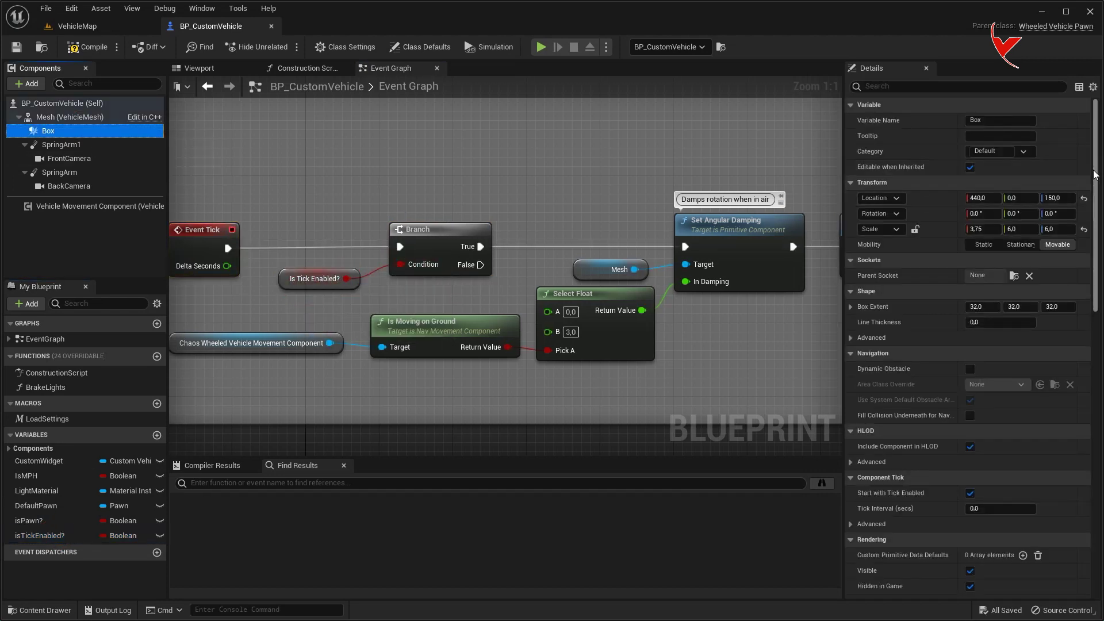
# - Add Box's On Component Begin Overlap and End Overlap events, then place a Get isPawn? node
pyautogui.scroll(-10, 1095, 175)
pyautogui.click(982, 297)
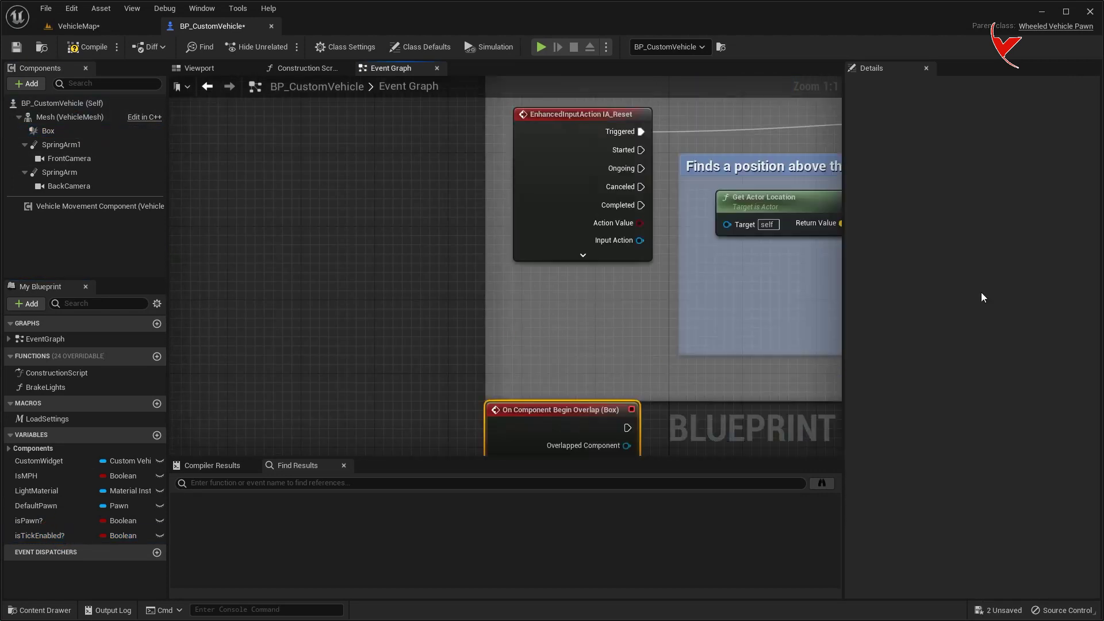
pyautogui.scroll(-5, 523, 273)
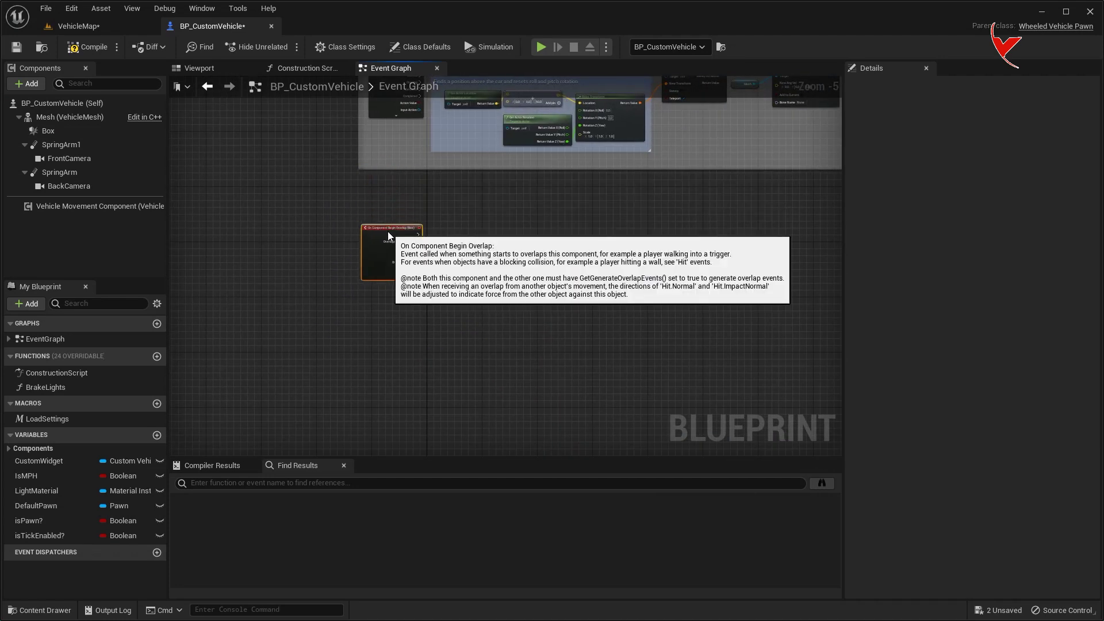
pyautogui.click(122, 132)
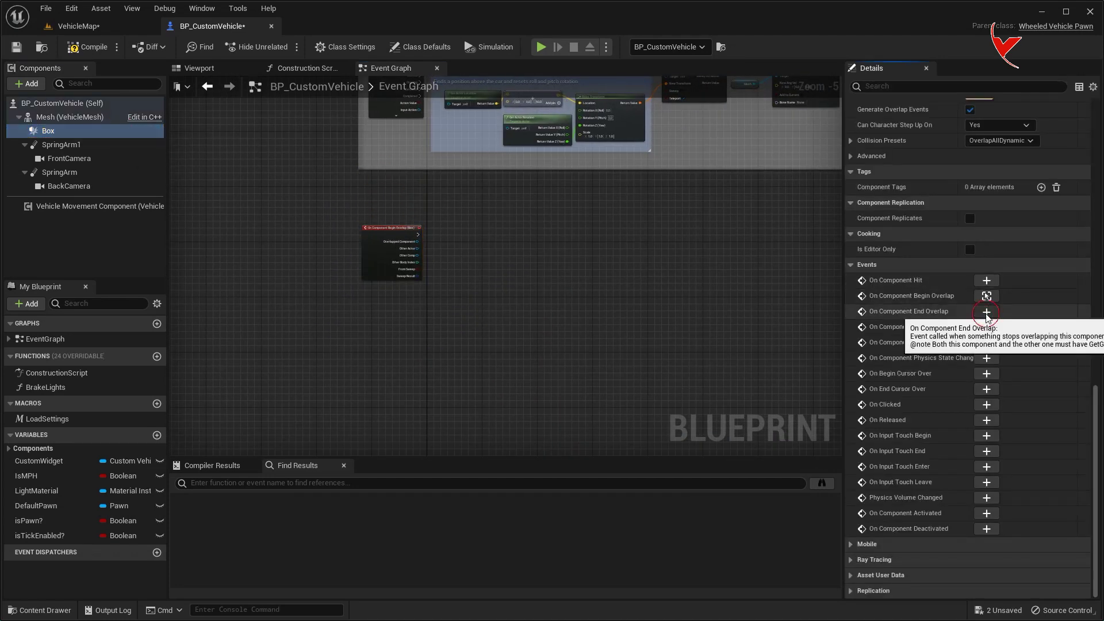
pyautogui.click(986, 314)
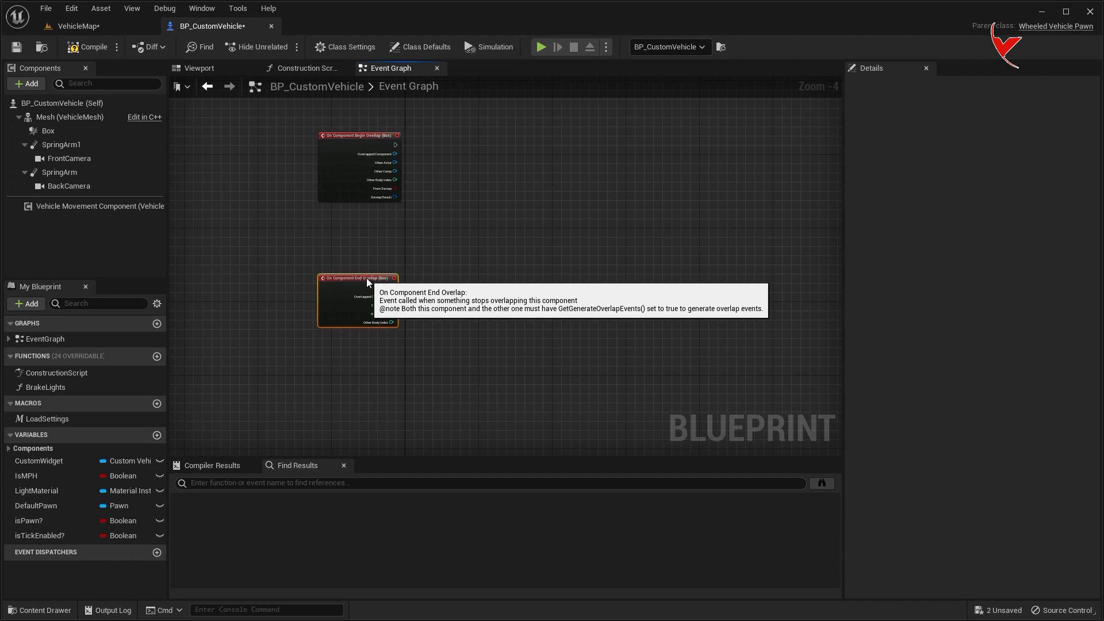
pyautogui.scroll(4, 367, 278)
pyautogui.moveTo(401, 210); pyautogui.dragTo(525, 512, button='right')
pyautogui.moveTo(30, 525)
pyautogui.mouseDown()
pyautogui.moveTo(444, 185)
pyautogui.moveTo(363, 173)
pyautogui.moveTo(461, 171)
pyautogui.mouseUp()
pyautogui.click(463, 198)
# - Add a NOT node and place a Branch after the Begin Overlap event
pyautogui.write('not')
pyautogui.press('Return')
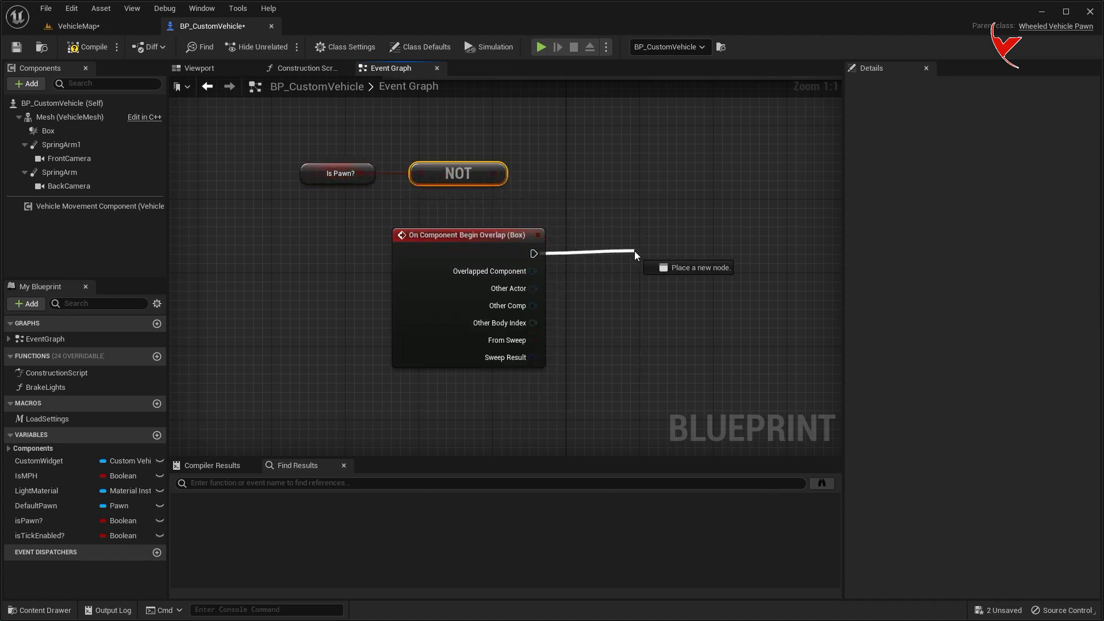
pyautogui.moveTo(633, 250); pyautogui.dragTo(633, 250)
pyautogui.write('branch')
pyautogui.click(690, 437)
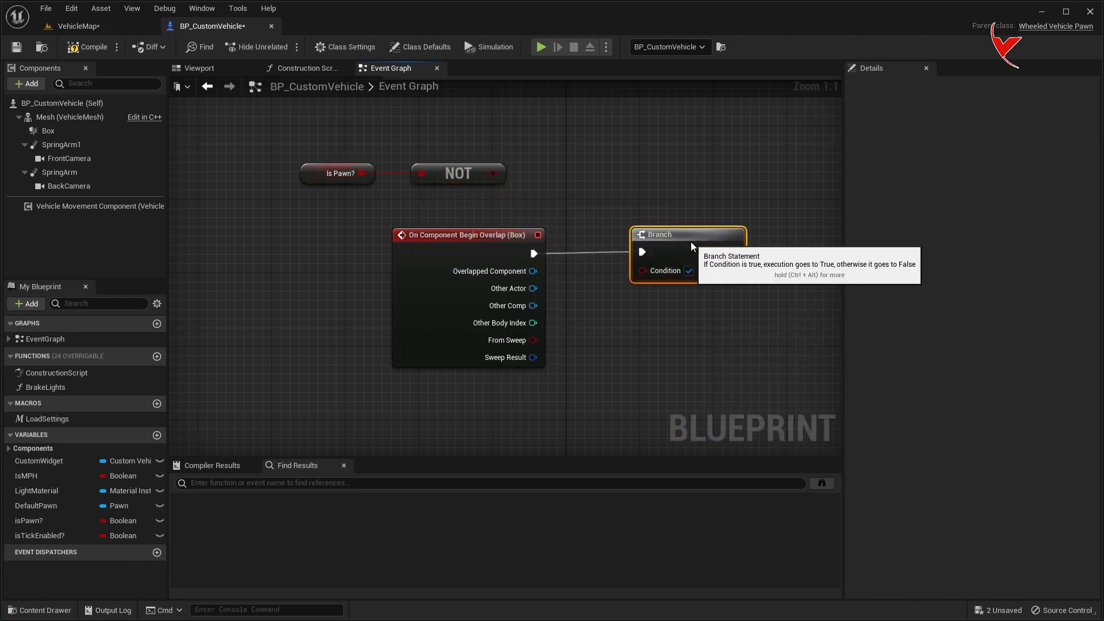
# - Wire NOT into the Branch condition and add Cast To Character on the True path
pyautogui.moveTo(642, 270); pyautogui.dragTo(642, 269)
pyautogui.moveTo(645, 303); pyautogui.dragTo(528, 302, button='right')
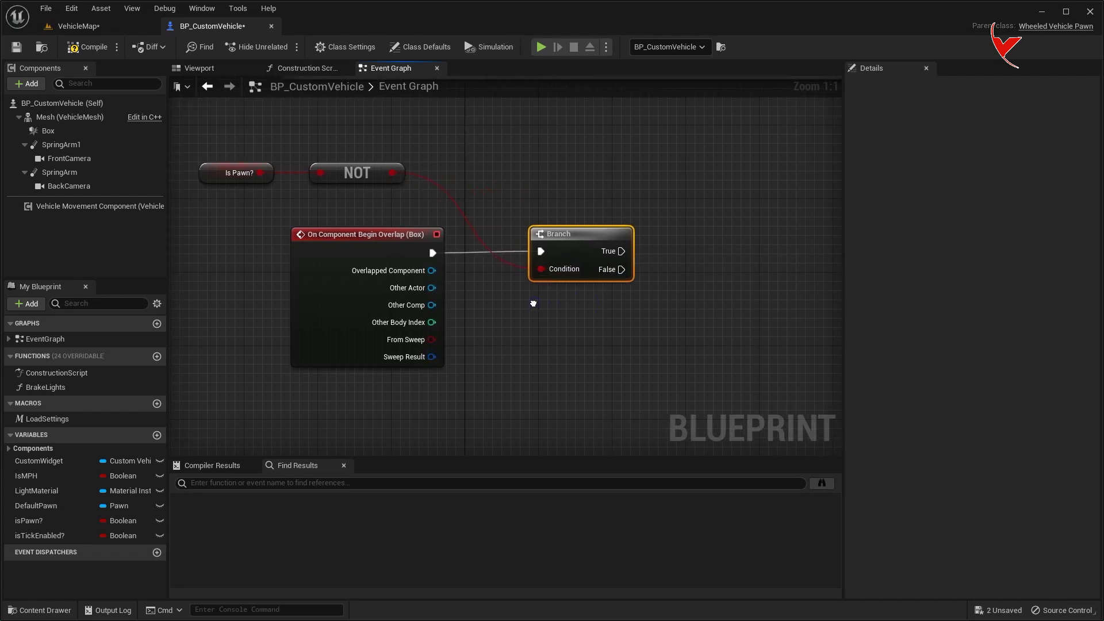
pyautogui.moveTo(615, 251); pyautogui.dragTo(695, 247)
pyautogui.write('cast to character')
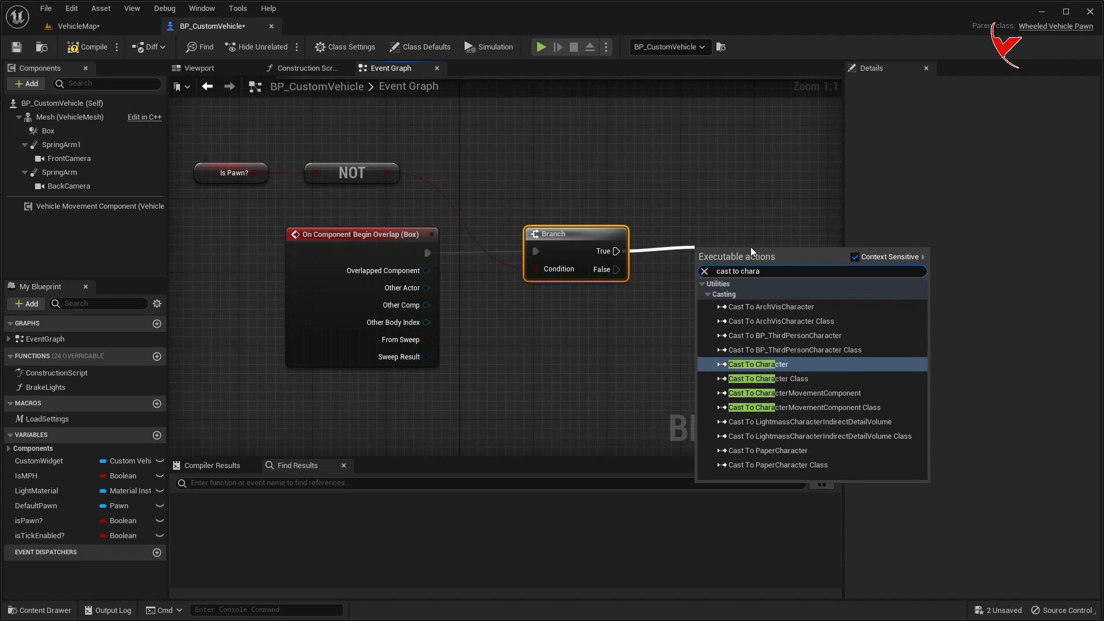
pyautogui.click(769, 362)
# - Connect Other Actor to the cast's Object input and promote As Character to a variable
pyautogui.moveTo(425, 287); pyautogui.dragTo(702, 269)
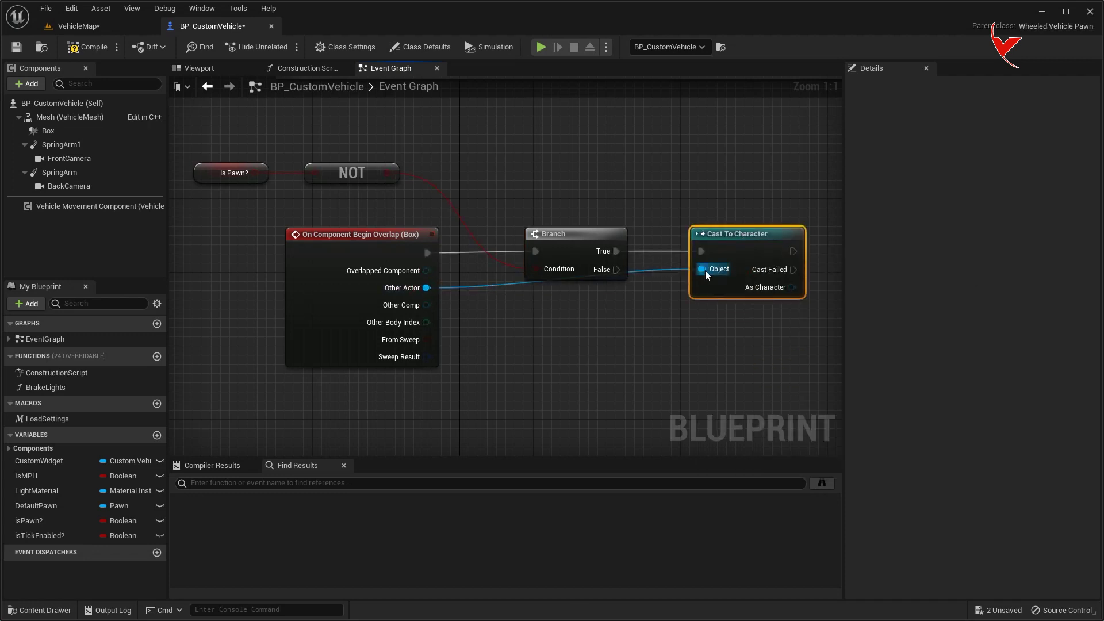
pyautogui.doubleClick(651, 271)
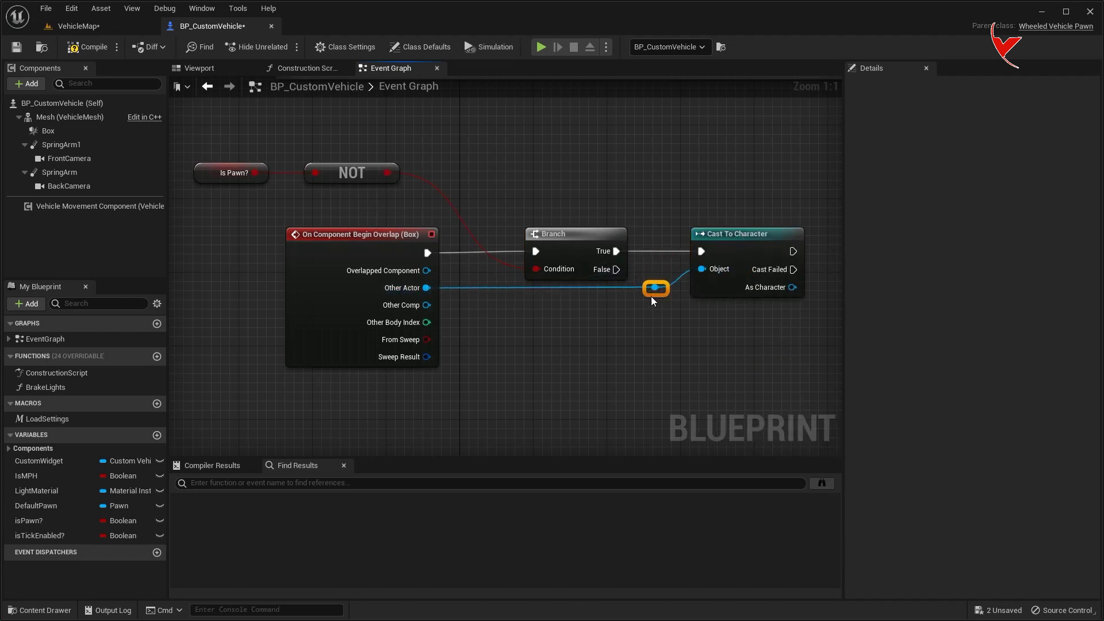
pyautogui.moveTo(651, 298); pyautogui.dragTo(433, 286, button='right')
pyautogui.rightClick(574, 273)
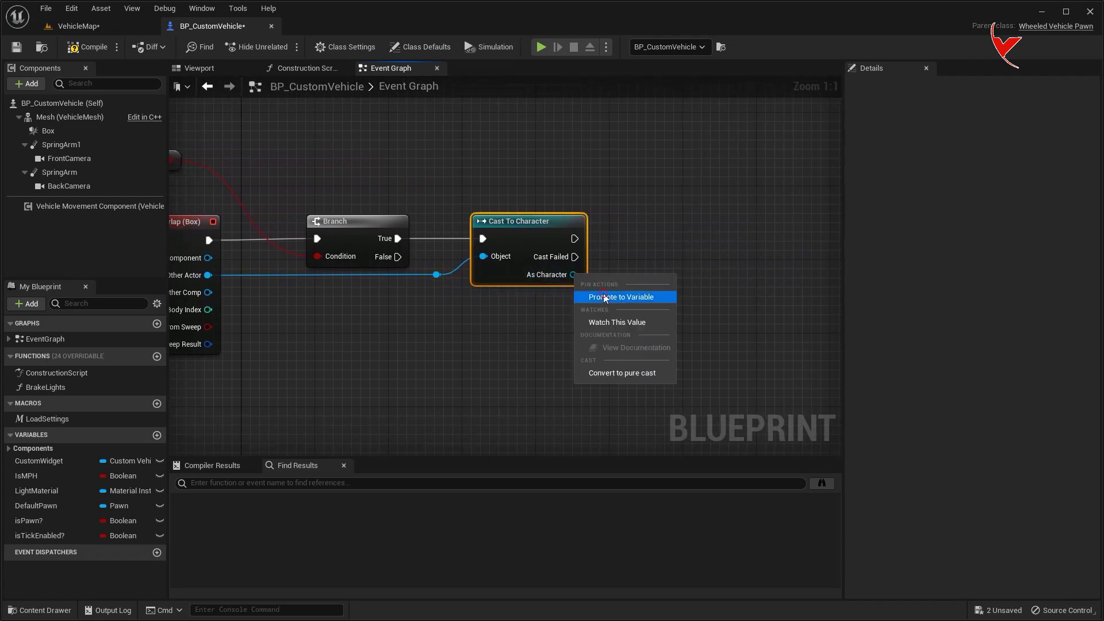
pyautogui.click(598, 295)
pyautogui.scroll(-2, 683, 234)
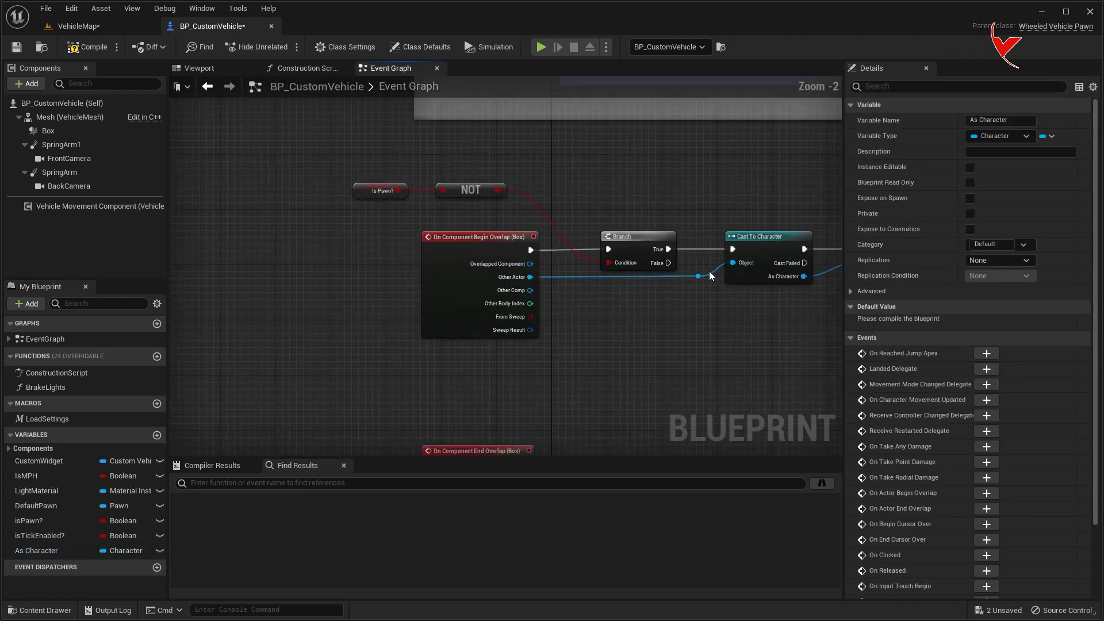
# - Insert an AND node fed by NOT and wire it into the Branch condition
pyautogui.moveTo(440, 217); pyautogui.dragTo(531, 257, button='right')
pyautogui.moveTo(575, 259)
pyautogui.mouseDown()
pyautogui.moveTo(414, 218)
pyautogui.moveTo(494, 232)
pyautogui.moveTo(550, 224)
pyautogui.mouseUp()
pyautogui.write('and')
pyautogui.click(594, 275)
pyautogui.moveTo(623, 231)
pyautogui.mouseDown()
pyautogui.moveTo(635, 278)
pyautogui.moveTo(670, 310)
pyautogui.mouseUp()
pyautogui.moveTo(583, 236); pyautogui.dragTo(558, 229)
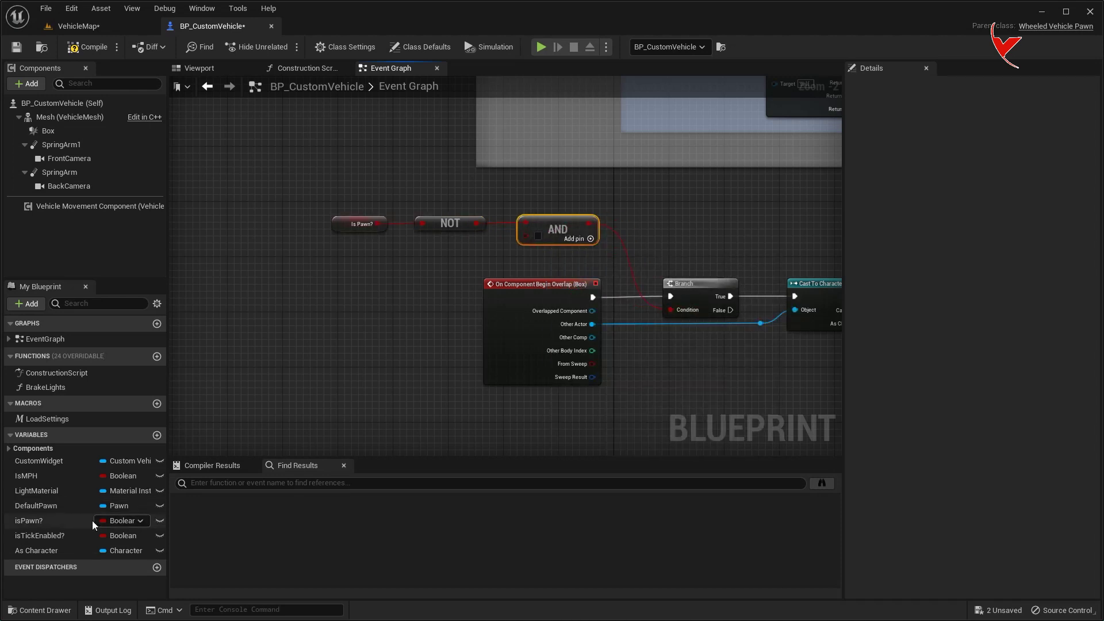
# - Add an As Character getter with an == comparison feeding the AND node
pyautogui.moveTo(37, 550); pyautogui.dragTo(270, 353)
pyautogui.moveTo(316, 274); pyautogui.dragTo(412, 277)
pyautogui.click(362, 291)
pyautogui.write('==')
pyautogui.click(457, 351)
pyautogui.moveTo(339, 279); pyautogui.dragTo(330, 252)
pyautogui.moveTo(451, 284)
pyautogui.mouseDown()
pyautogui.moveTo(511, 265)
pyautogui.moveTo(527, 236)
pyautogui.mouseUp()
pyautogui.moveTo(307, 239); pyautogui.dragTo(425, 239, button='right')
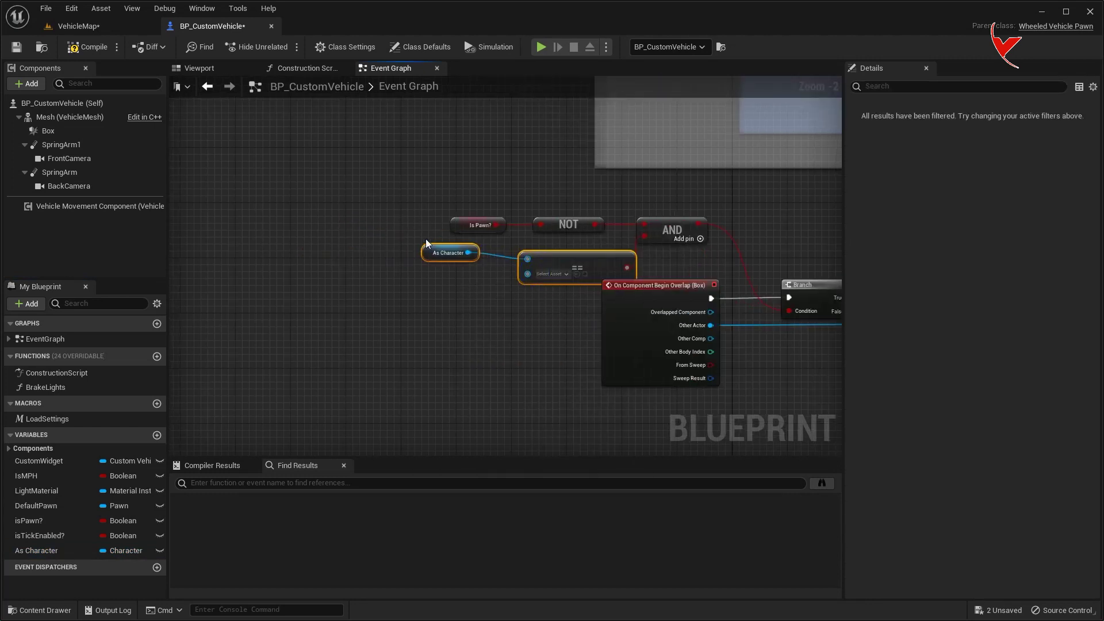
# - Add SET IsHotkeyWait? after SET As Character, save all, and return to VehicleMap
pyautogui.moveTo(568, 264); pyautogui.dragTo(311, 286, button='right')
pyautogui.scroll(-1, 311, 286)
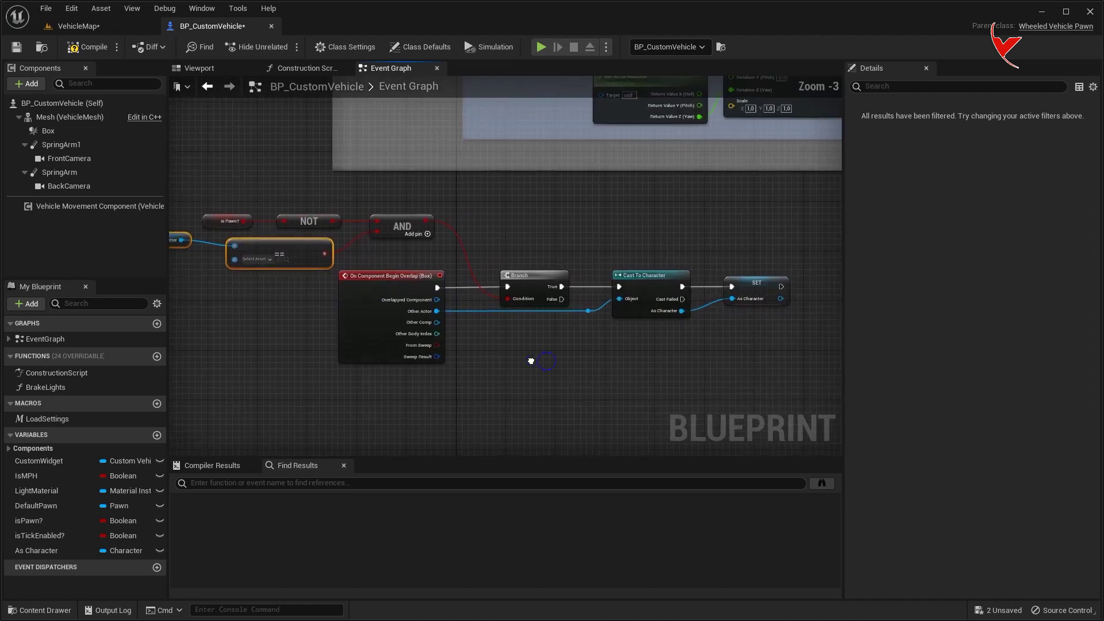
pyautogui.hotkey('ctrl', 'shift', 's')
pyautogui.write('IsHotkeyWait?')
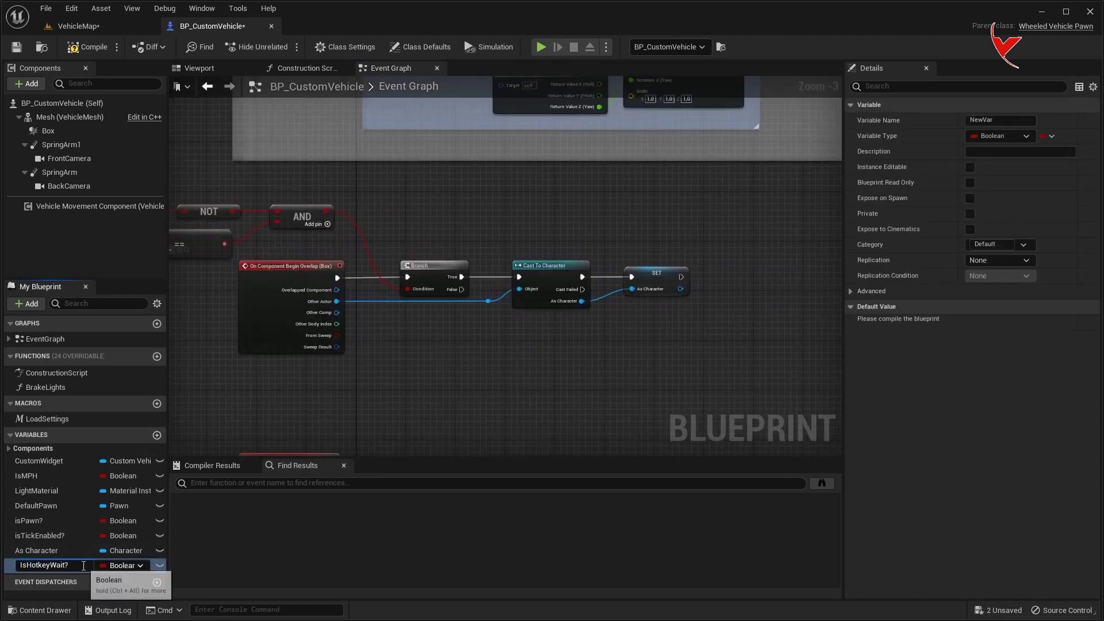
pyautogui.keyDown('alt'); pyautogui.moveTo(38, 565); pyautogui.dragTo(698, 282); pyautogui.keyUp('alt')
pyautogui.moveTo(561, 287); pyautogui.dragTo(566, 275)
pyautogui.hotkey('ctrl', 'shift', 's')
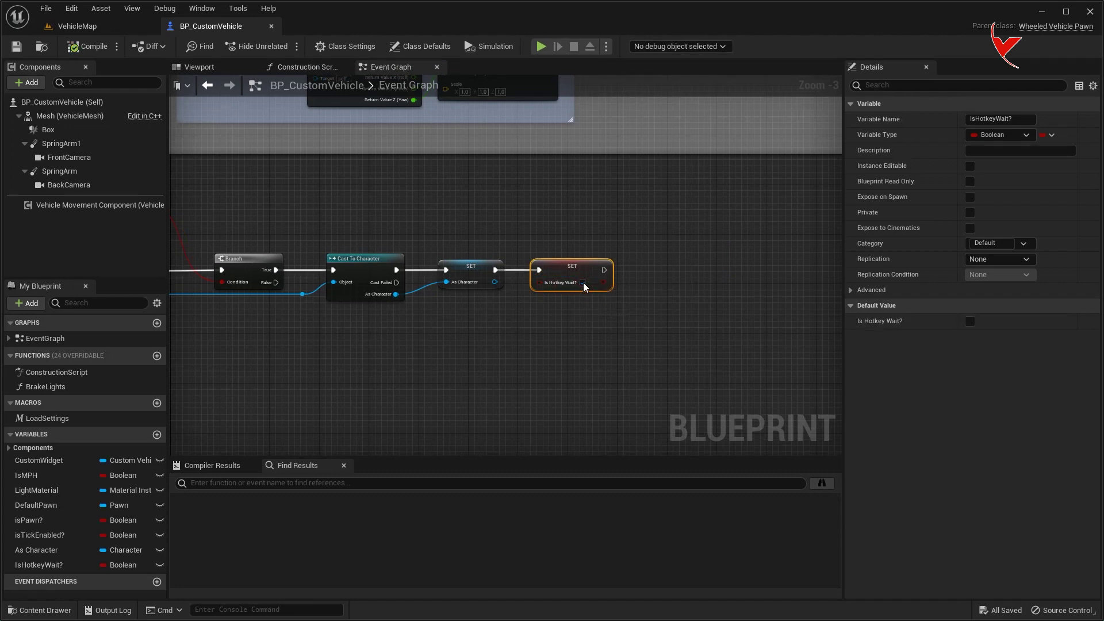
pyautogui.click(102, 27)
pyautogui.hotkey('ctrl', 'space')
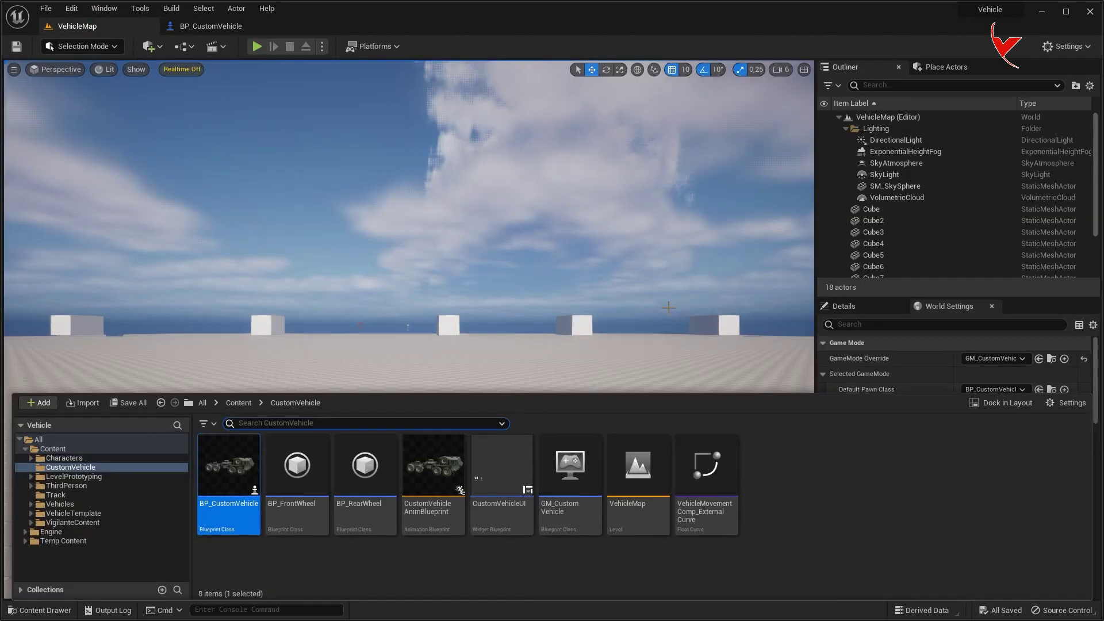
# - Create a UserWidget-based Widget Blueprint named WBP_DriverHotkey and open it
pyautogui.rightClick(792, 453)
pyautogui.moveTo(809, 438)
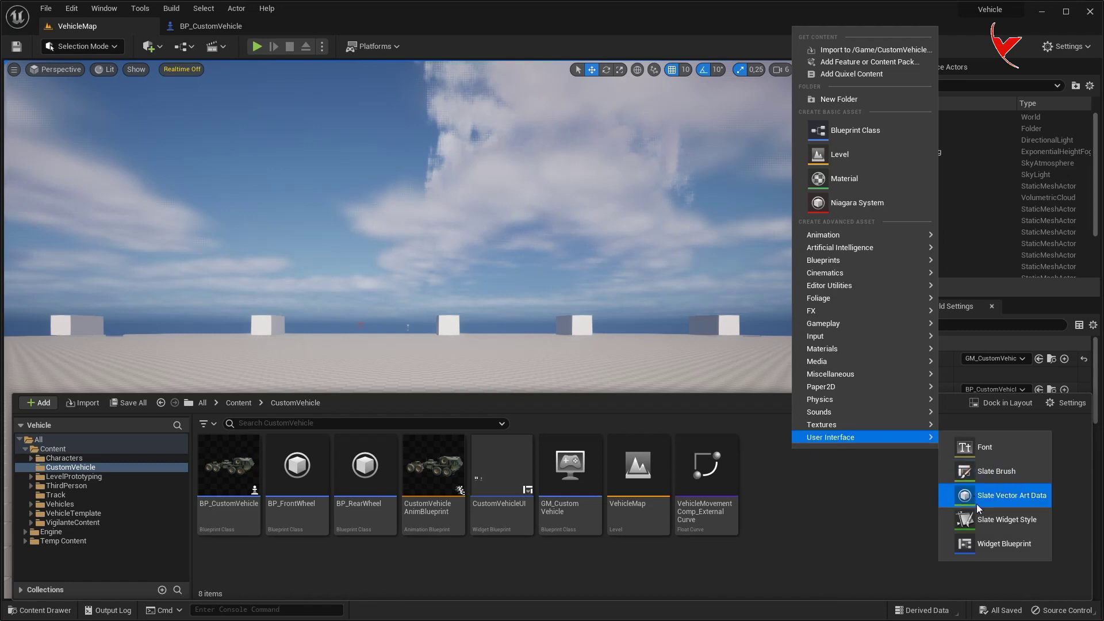
pyautogui.click(972, 544)
pyautogui.click(440, 284)
pyautogui.click(672, 444)
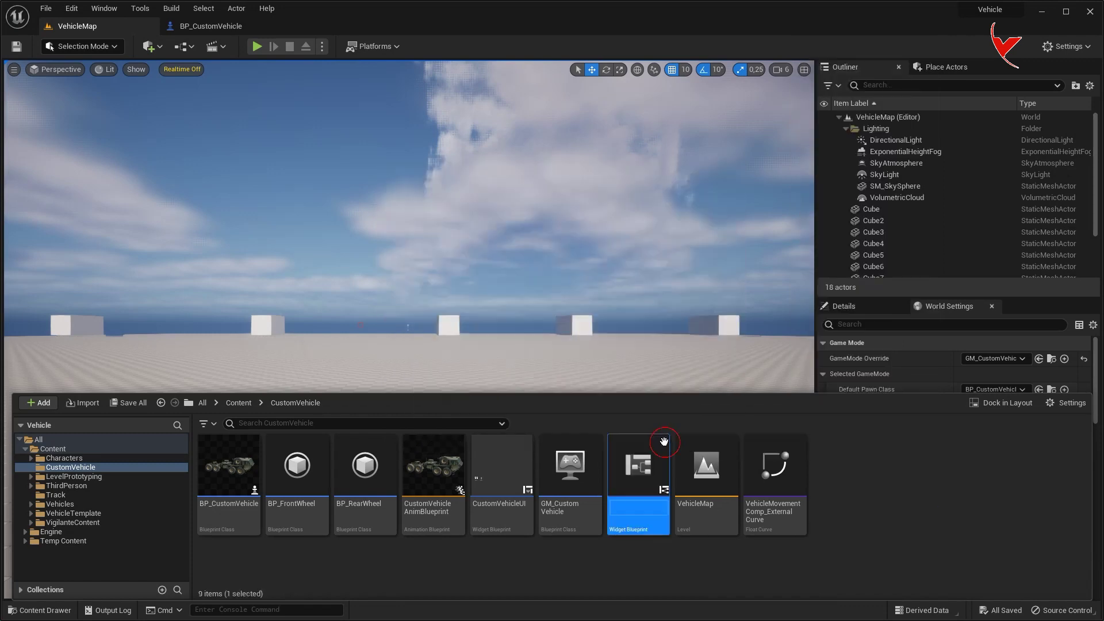
pyautogui.write('WBP_DriverHotkey')
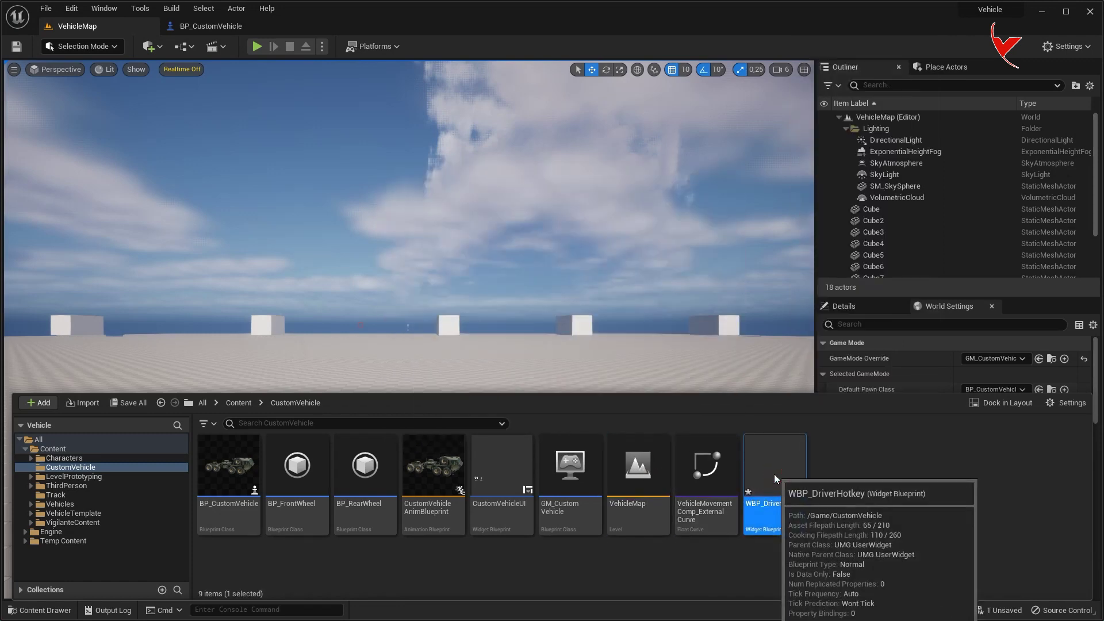
pyautogui.doubleClick(774, 474)
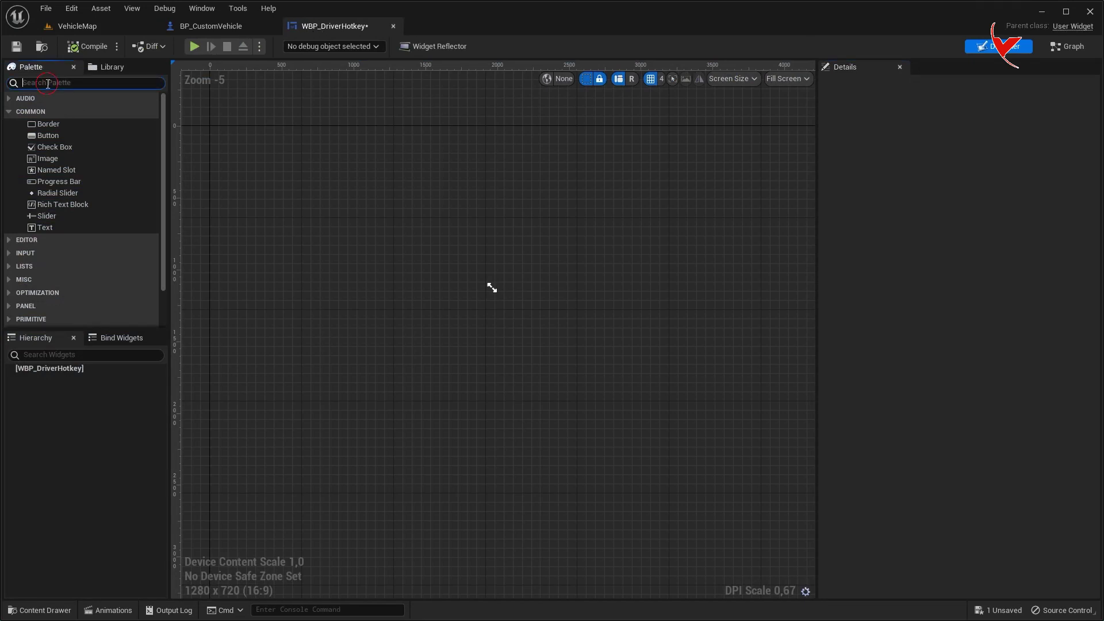
# - Add a Uniform Grid Panel containing a Text widget with font size 50
pyautogui.write('unifo')
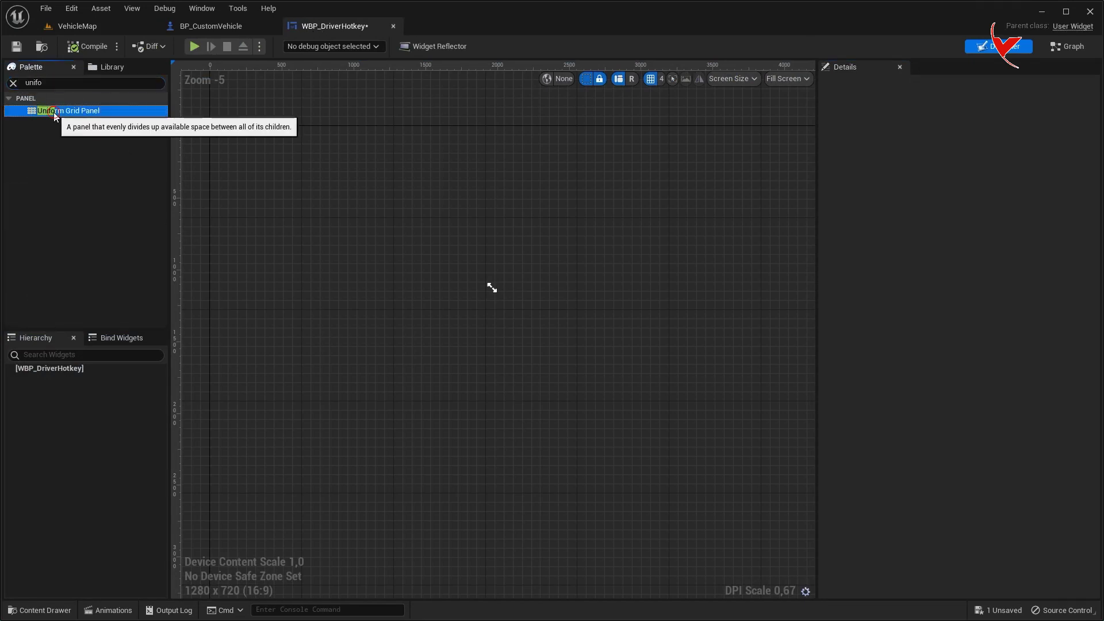
pyautogui.moveTo(53, 112); pyautogui.dragTo(79, 374)
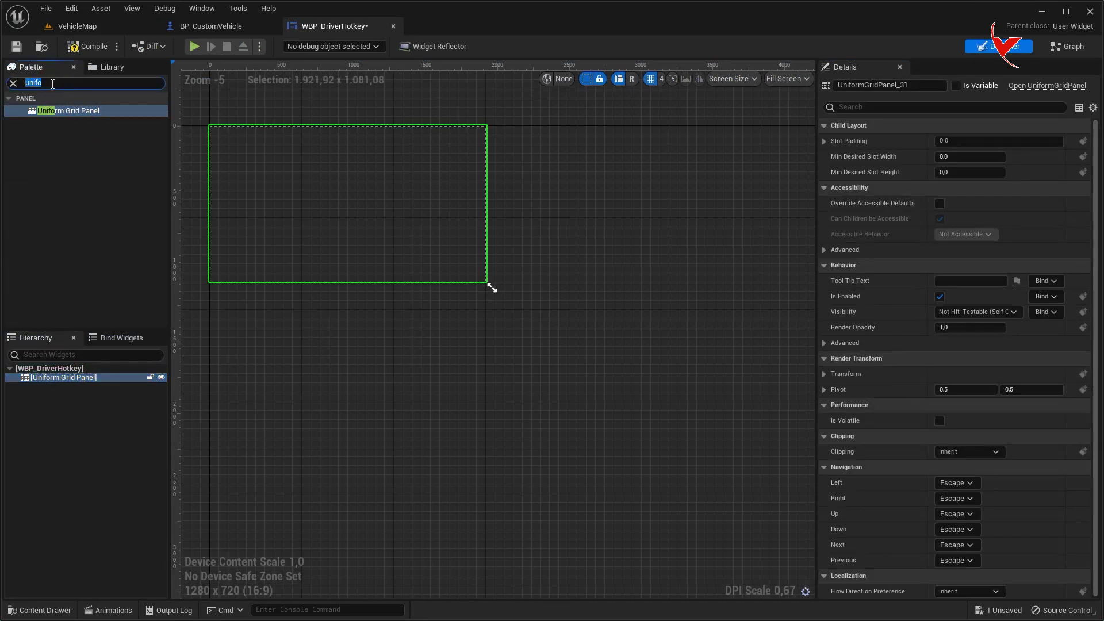
pyautogui.write('text')
pyautogui.moveTo(46, 122); pyautogui.dragTo(80, 385)
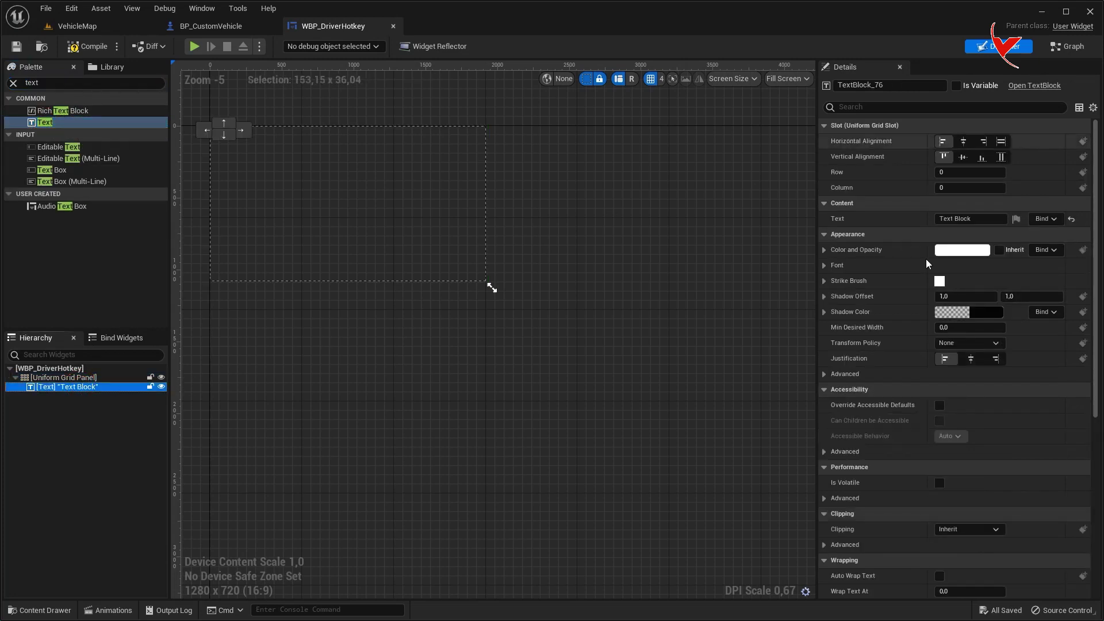
pyautogui.click(825, 266)
pyautogui.click(960, 314)
pyautogui.write('50')
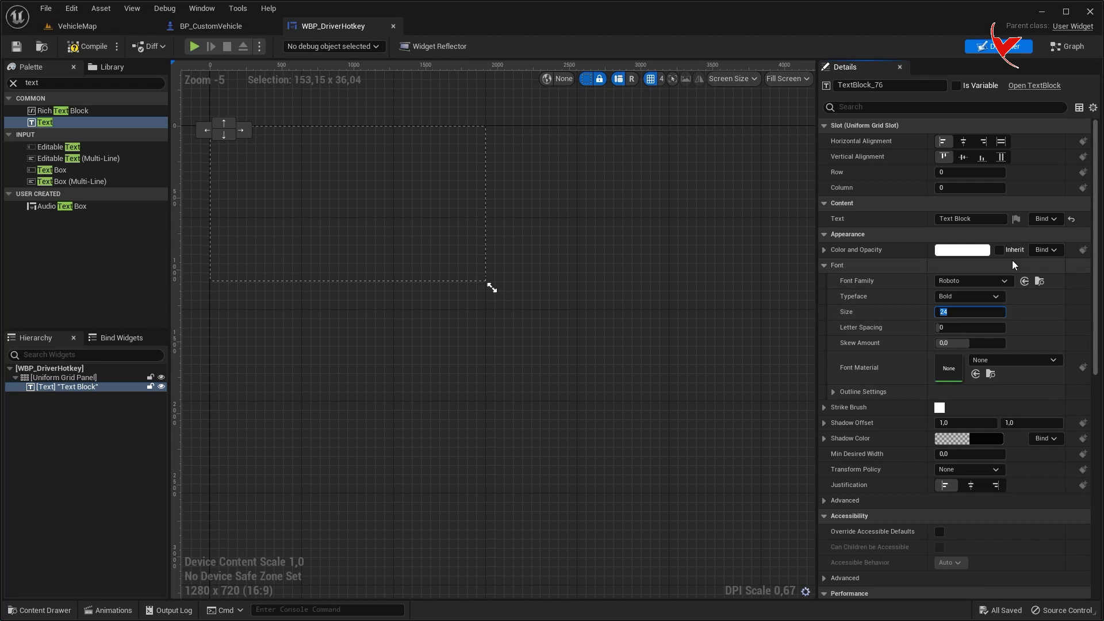
pyautogui.press('Return')
# - Create a binding function for the Text widget's content
pyautogui.scroll(1, 450, 158)
pyautogui.scroll(3, 590, 267)
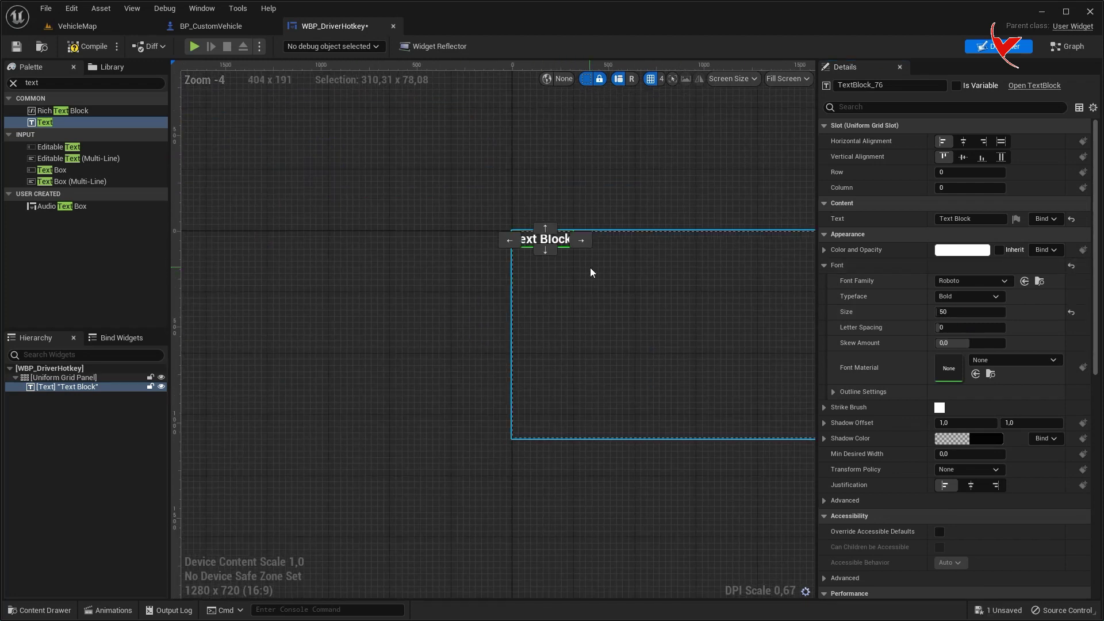
pyautogui.click(1044, 219)
pyautogui.click(1053, 249)
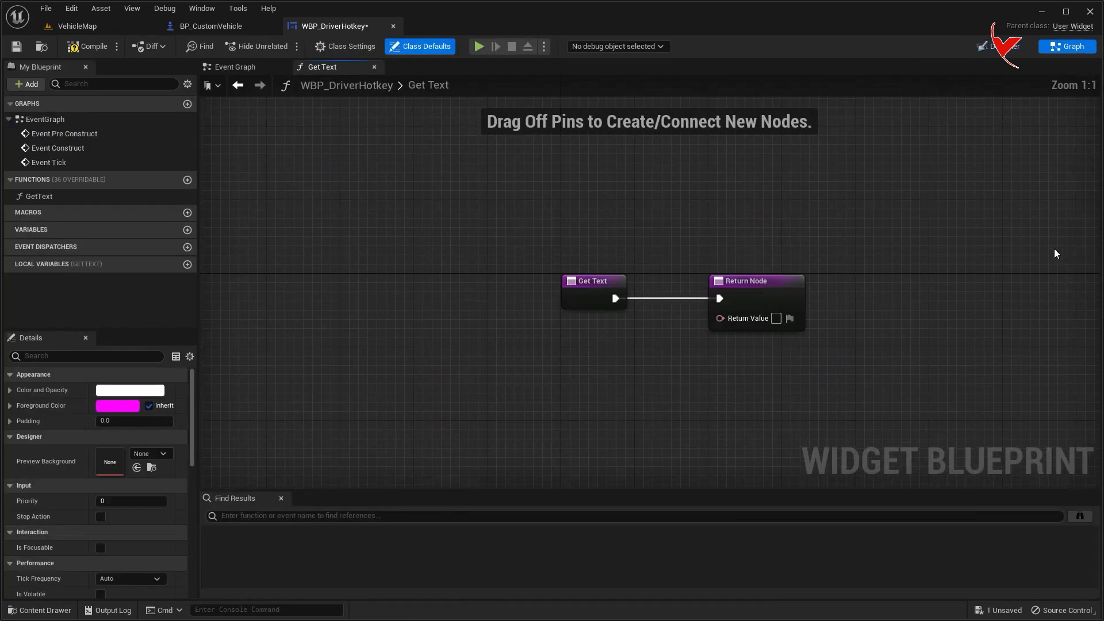
# - Promote GetText's Return Value to a new text variable named KeyName
pyautogui.rightClick(664, 290)
pyautogui.click(691, 312)
pyautogui.write('KeyName')
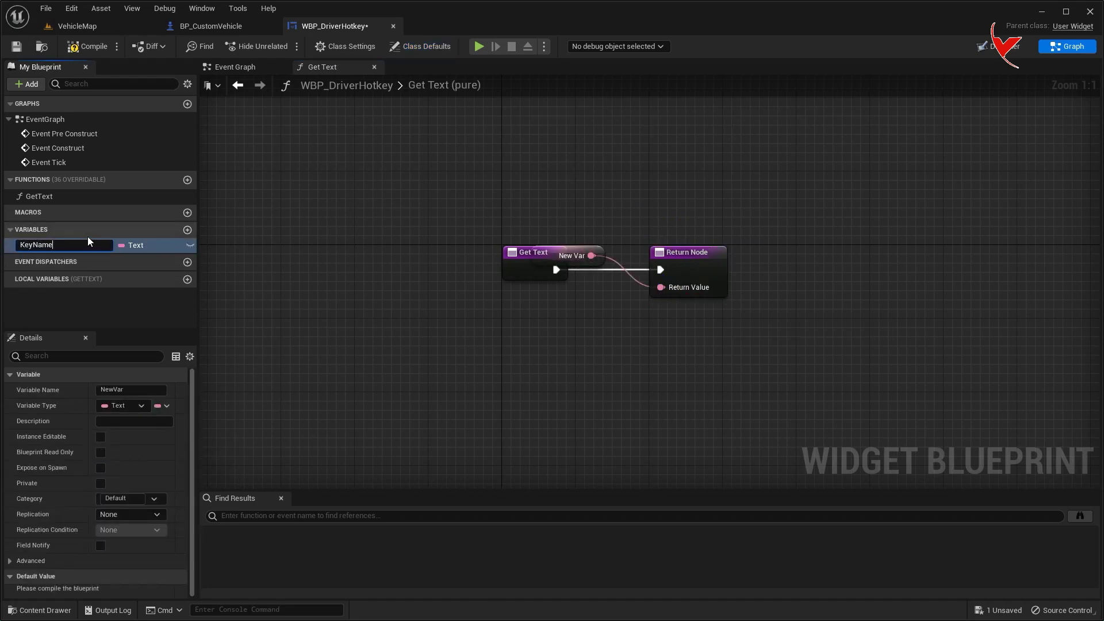
pyautogui.press('Return')
pyautogui.moveTo(580, 254); pyautogui.dragTo(547, 314)
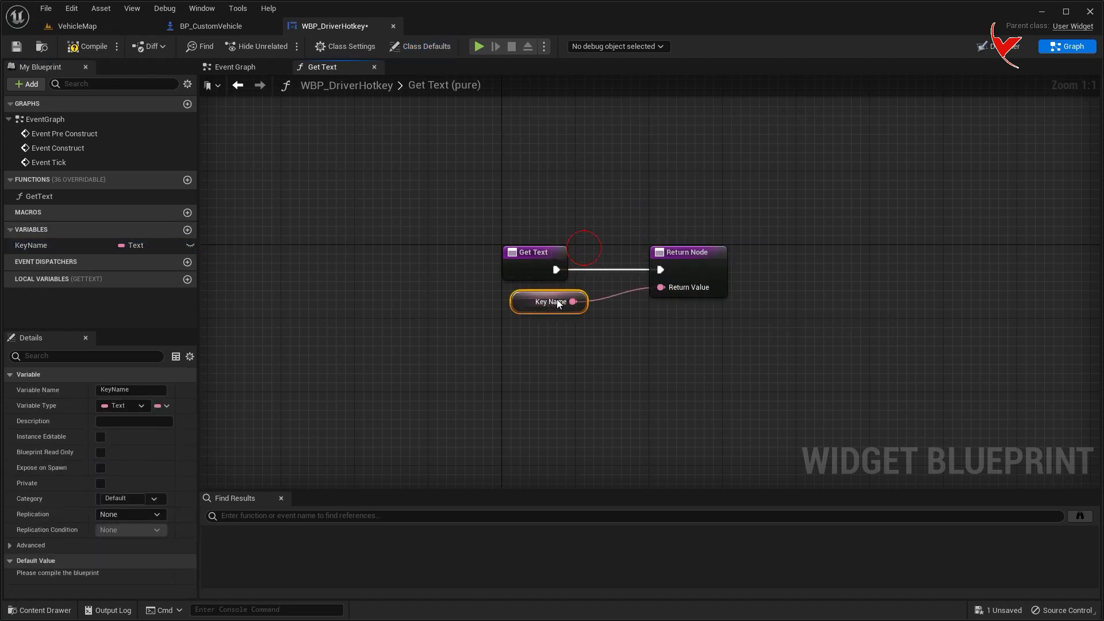
# - Make KeyName Instance Editable and Expose on Spawn, save, and close the widget editor
pyautogui.click(101, 467)
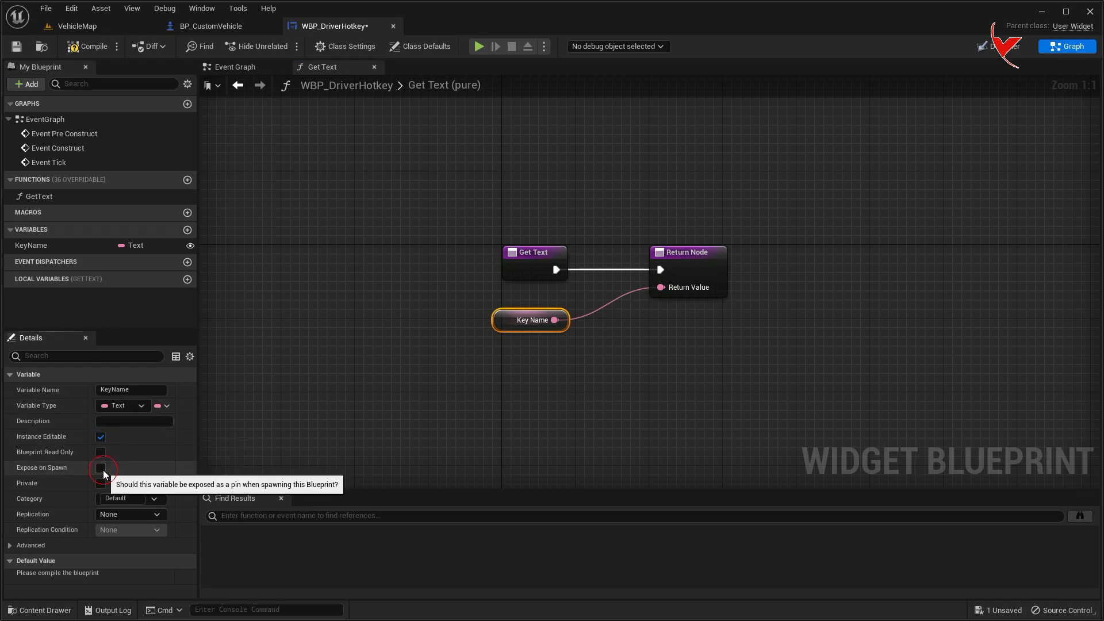
pyautogui.click(90, 48)
pyautogui.hotkey('ctrl', 's')
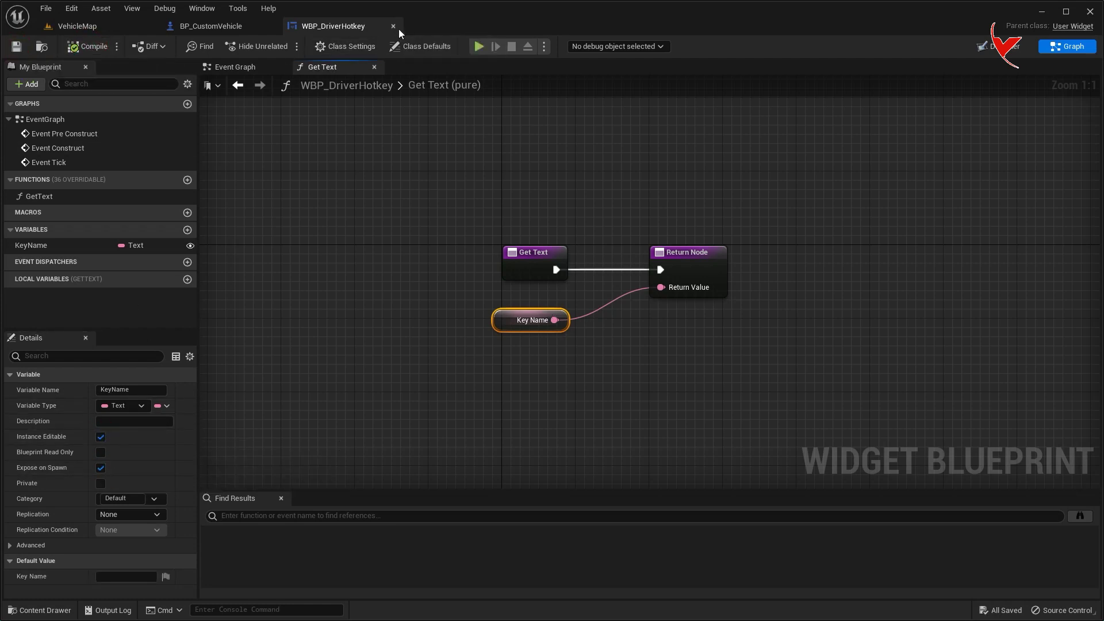
pyautogui.click(393, 27)
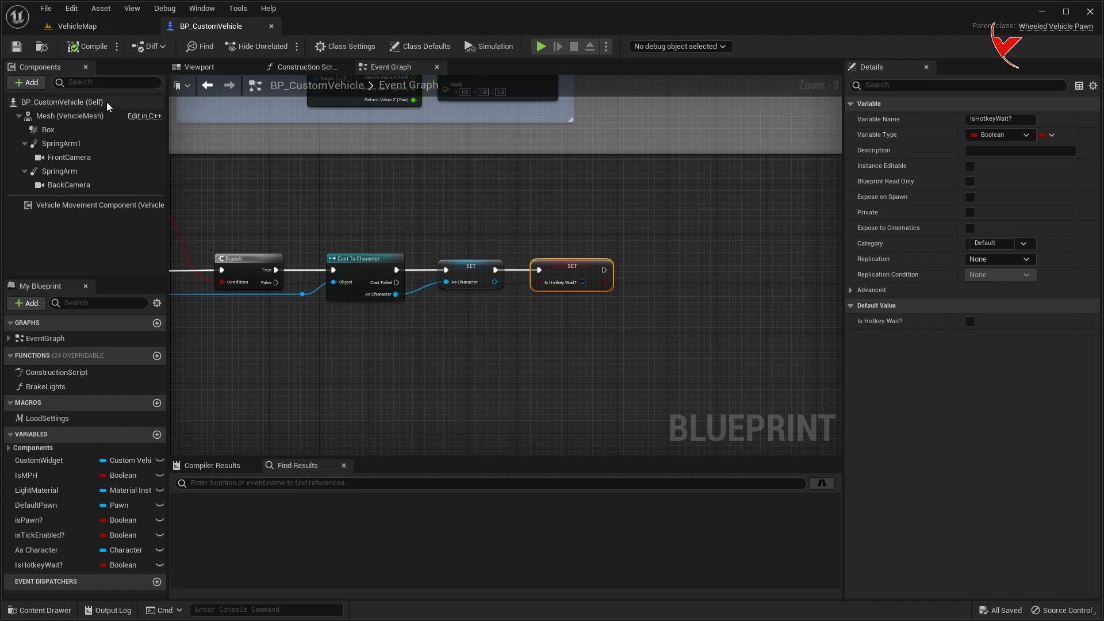
# - Add a Widget component under the vehicle's Mesh
pyautogui.click(27, 82)
pyautogui.write('widget')
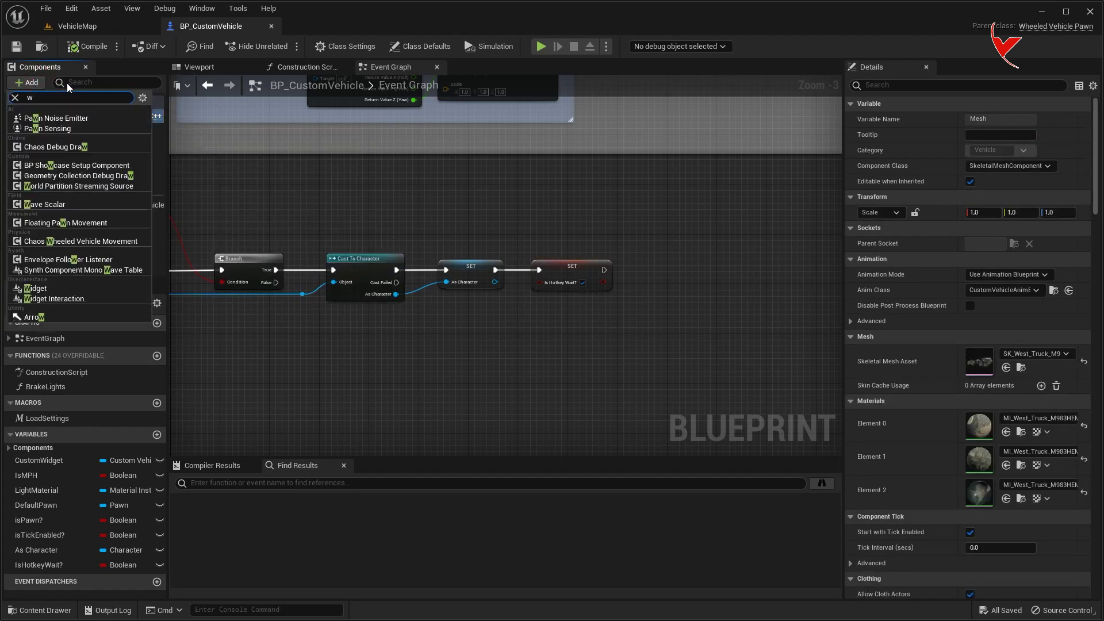
pyautogui.click(43, 119)
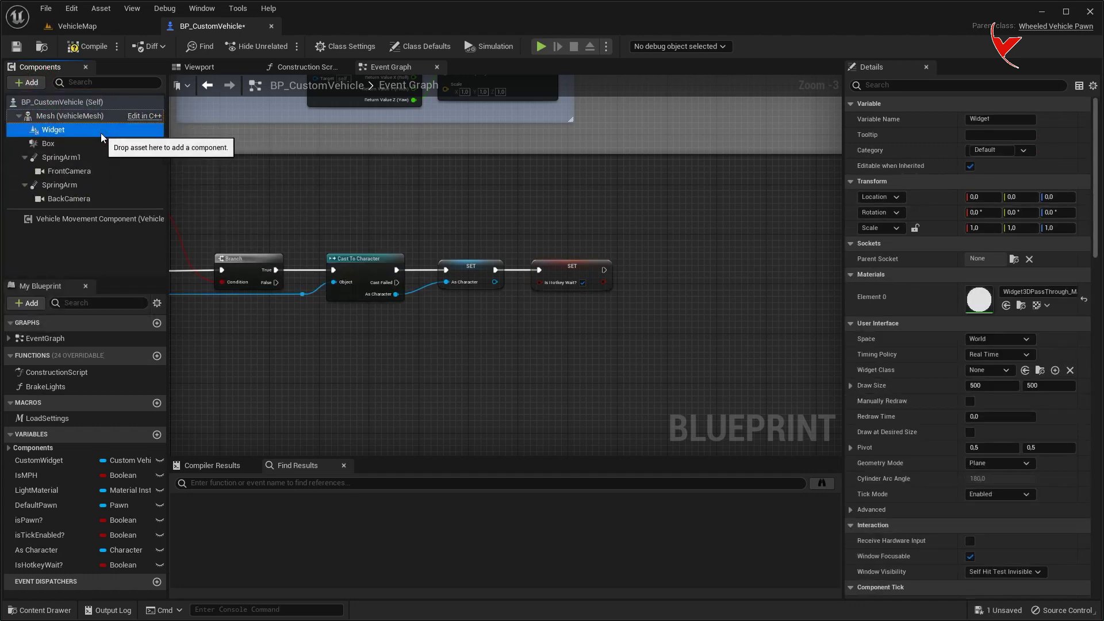
# - In LoadSettings, add Construct Object from Class for WBP Driver Hotkey after Set Visibility
pyautogui.doubleClick(51, 418)
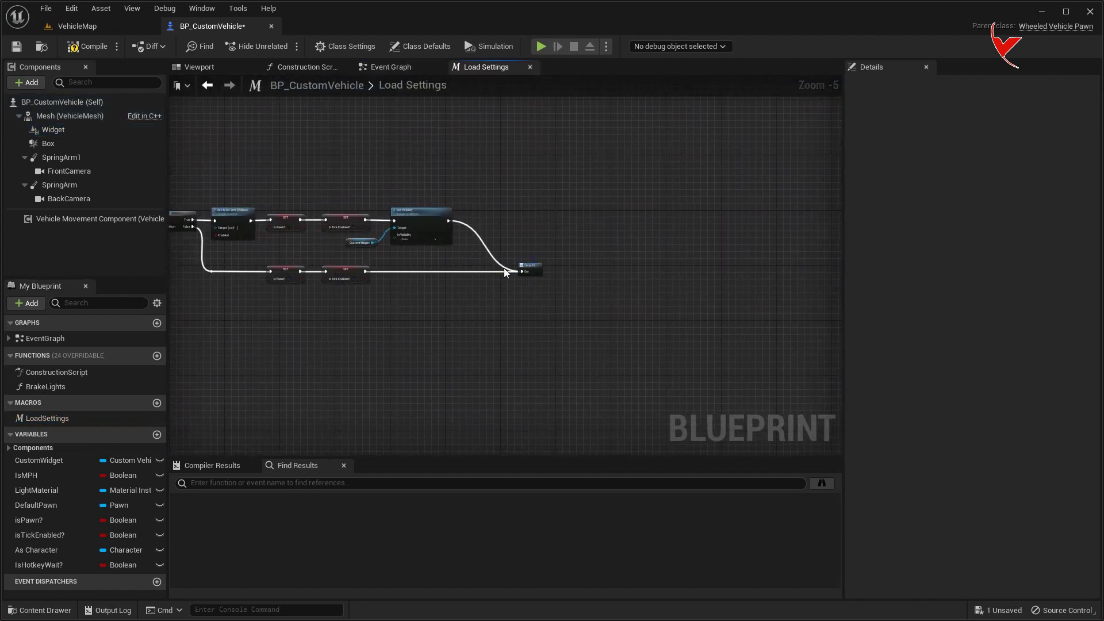
pyautogui.scroll(5, 439, 249)
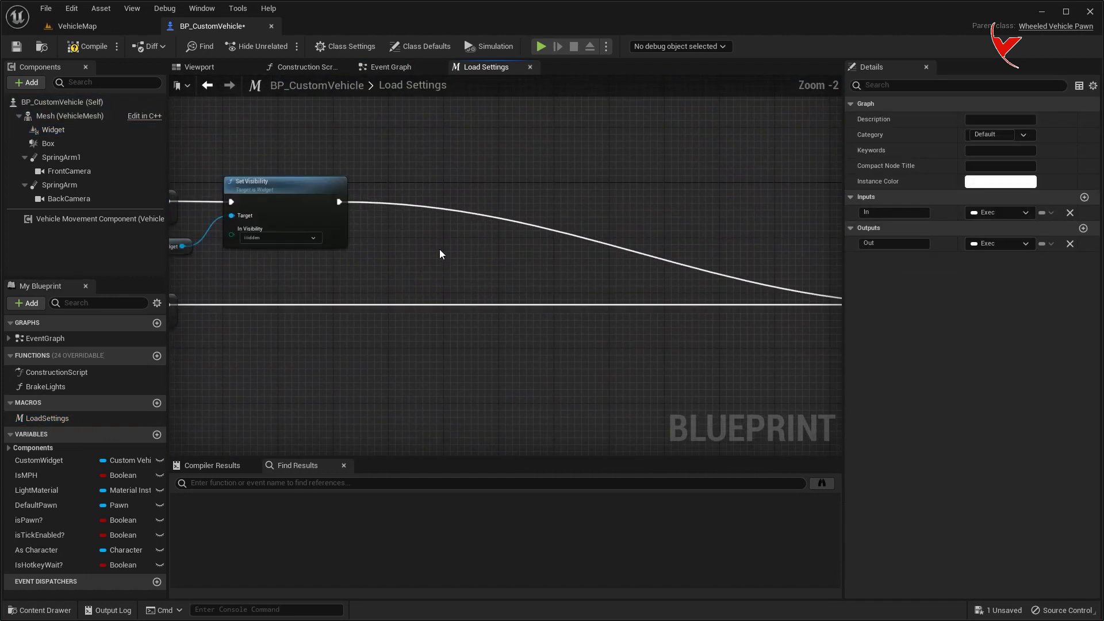
pyautogui.moveTo(369, 223)
pyautogui.mouseDown(button='right')
pyautogui.moveTo(395, 272)
pyautogui.moveTo(455, 269)
pyautogui.mouseUp(button='right')
pyautogui.moveTo(413, 242); pyautogui.dragTo(515, 237)
pyautogui.write('construct')
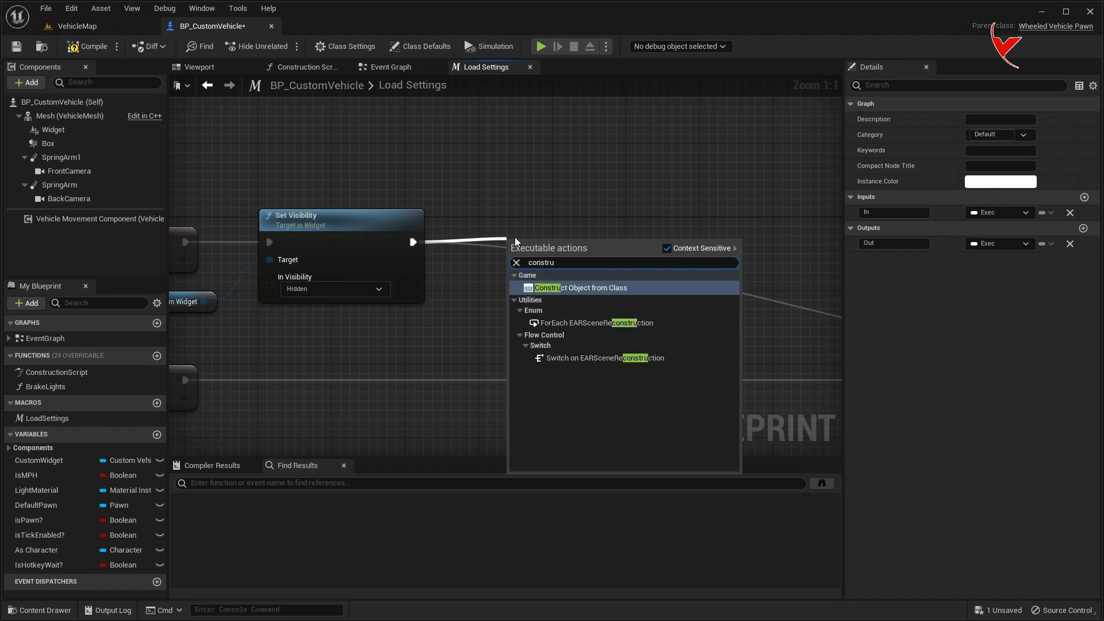
pyautogui.press('Return')
pyautogui.press('q')
pyautogui.hotkey('ctrl', 'space')
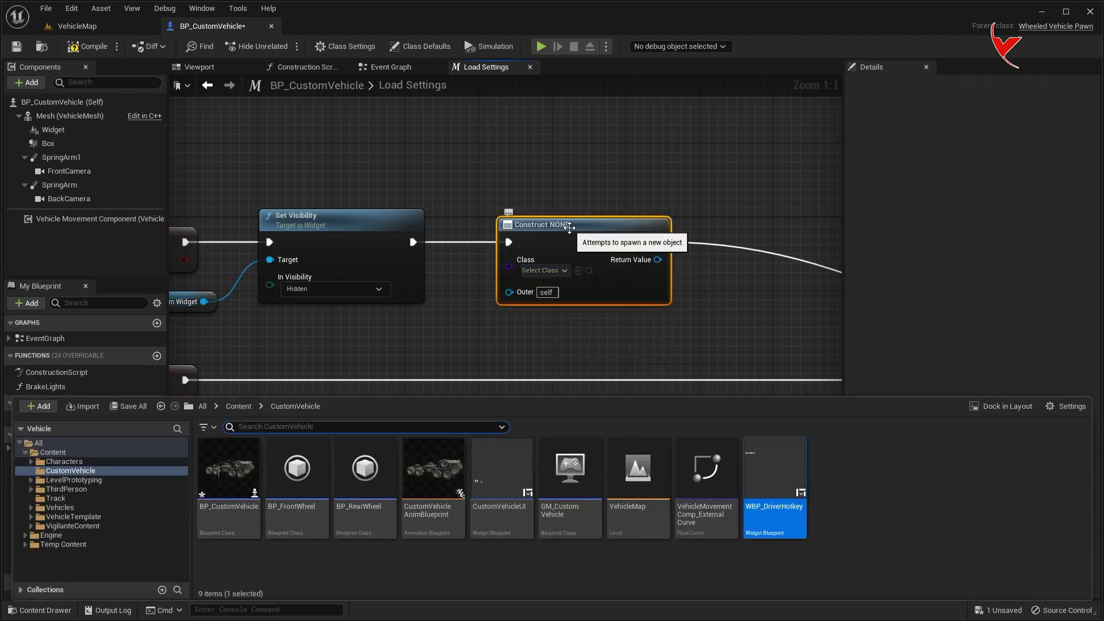
pyautogui.click(578, 271)
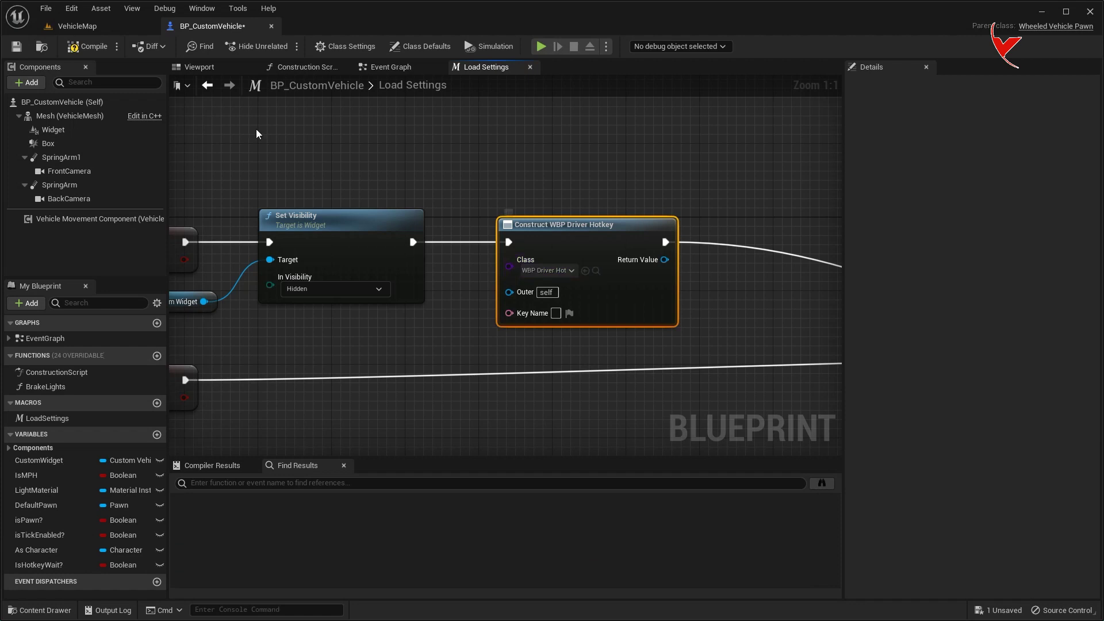
# - Store the constructed widget in a new WidgetReference variable and chain its SET node
pyautogui.moveTo(526, 174); pyautogui.dragTo(334, 160, button='right')
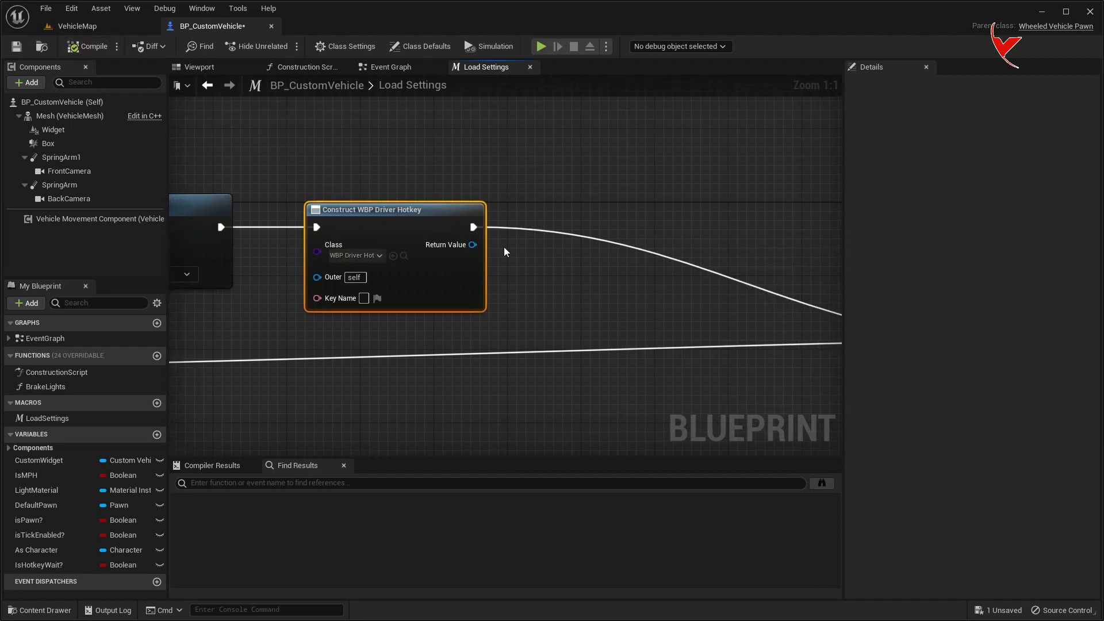
pyautogui.rightClick(472, 245)
pyautogui.click(496, 268)
pyautogui.write('WidgetRefere')
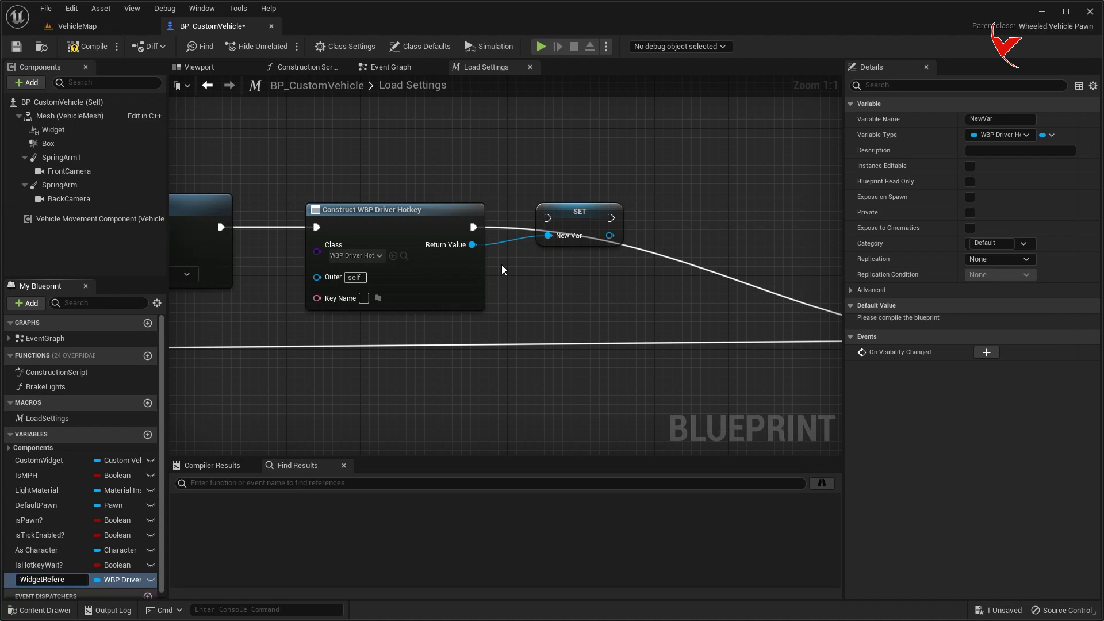
pyautogui.write('nce')
pyautogui.press('Return')
pyautogui.moveTo(473, 227)
pyautogui.mouseDown()
pyautogui.moveTo(573, 215)
pyautogui.moveTo(585, 228)
pyautogui.mouseUp()
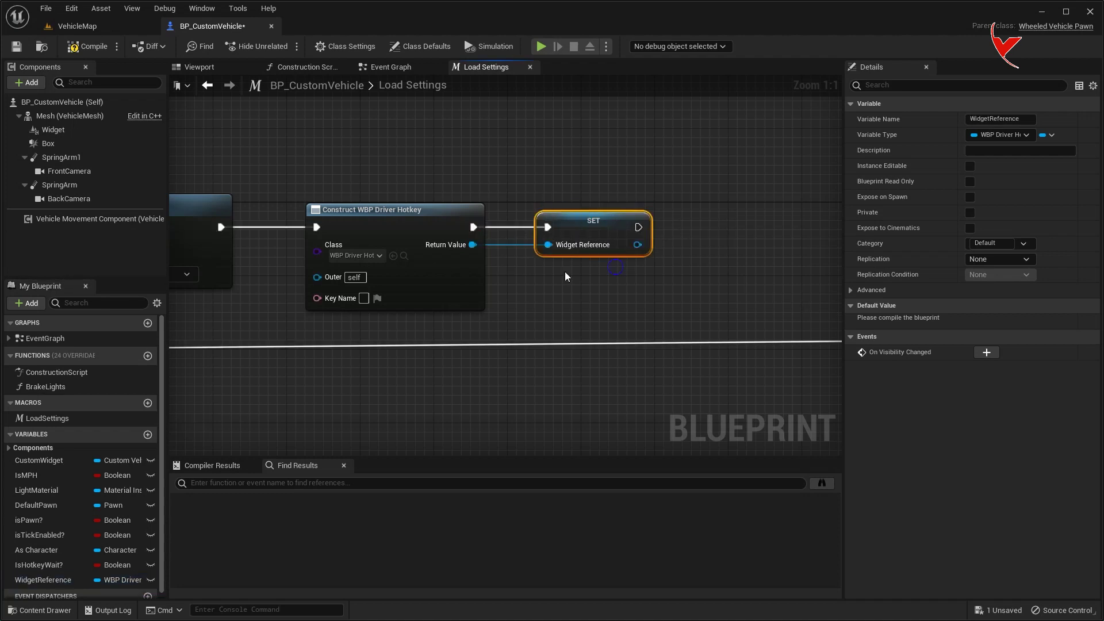
pyautogui.moveTo(565, 271); pyautogui.dragTo(414, 277, button='right')
# - Add a Set Widget node assigning WidgetReference to the Widget component
pyautogui.moveTo(487, 250); pyautogui.dragTo(537, 249)
pyautogui.write('set w')
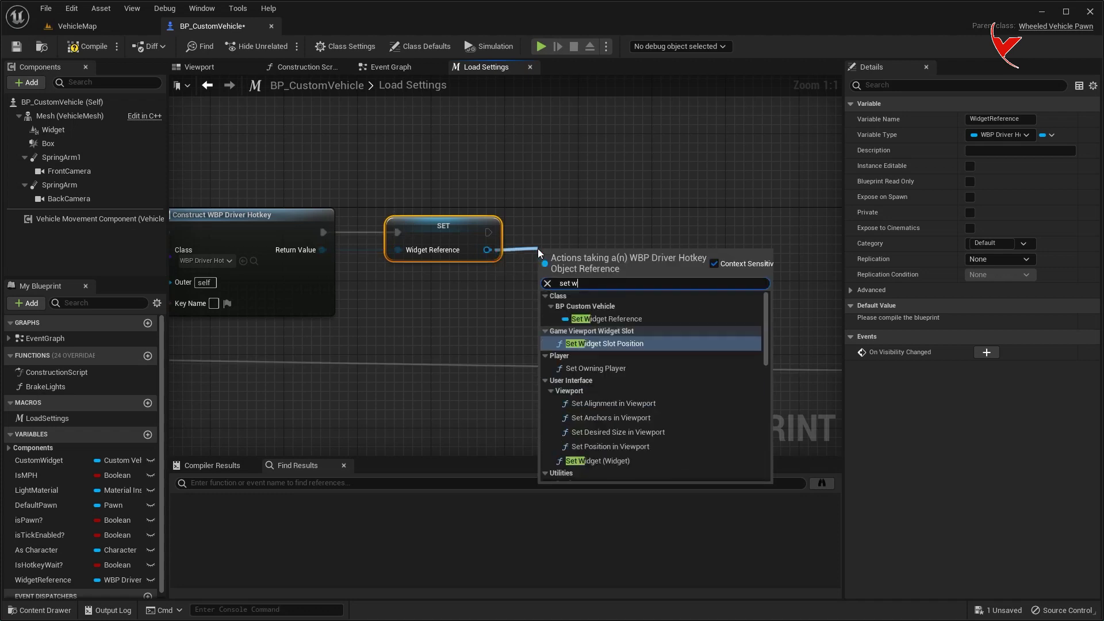
pyautogui.write('idge')
pyautogui.click(586, 368)
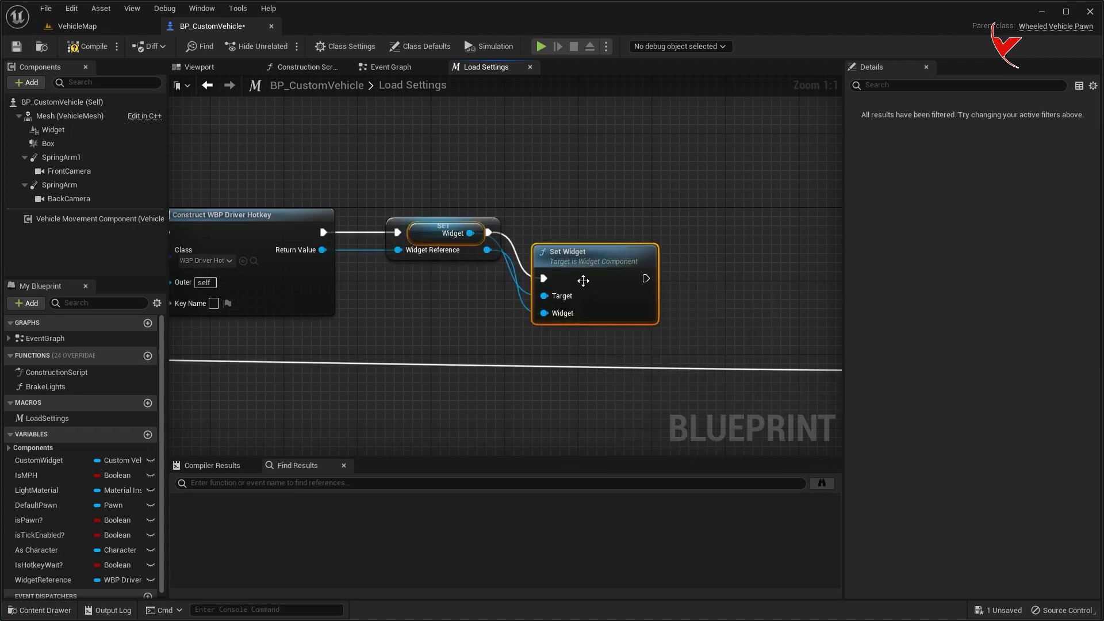
pyautogui.moveTo(615, 185); pyautogui.dragTo(463, 183, button='right')
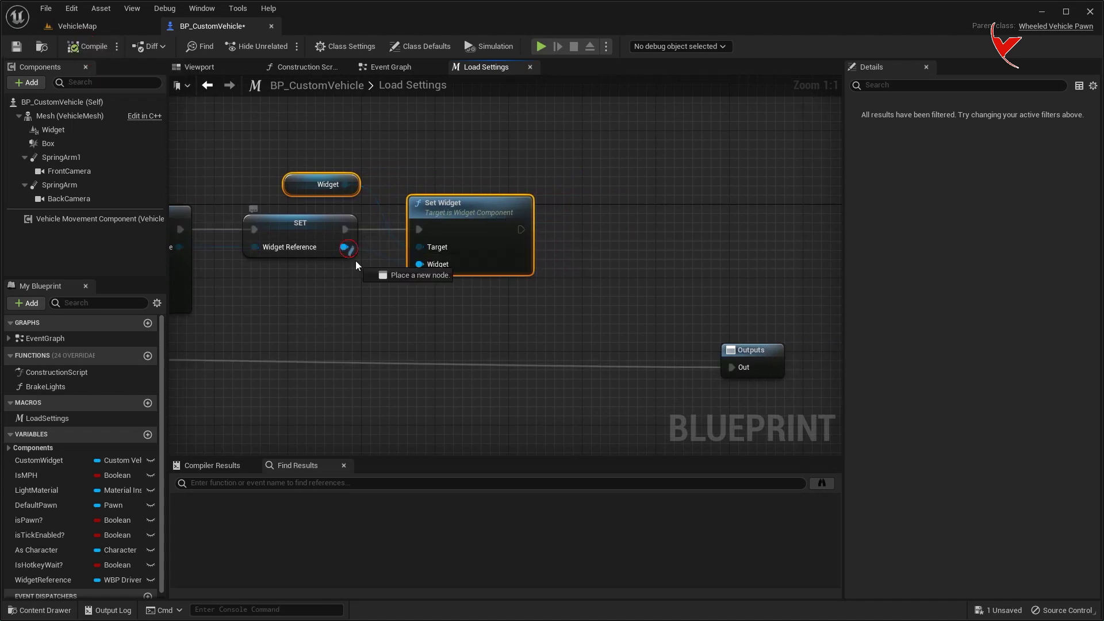
# - Add a Key Name setter on WidgetReference, chained after Set Widget with a rerouted Target wire
pyautogui.moveTo(349, 252); pyautogui.dragTo(542, 329)
pyautogui.write('set keyn')
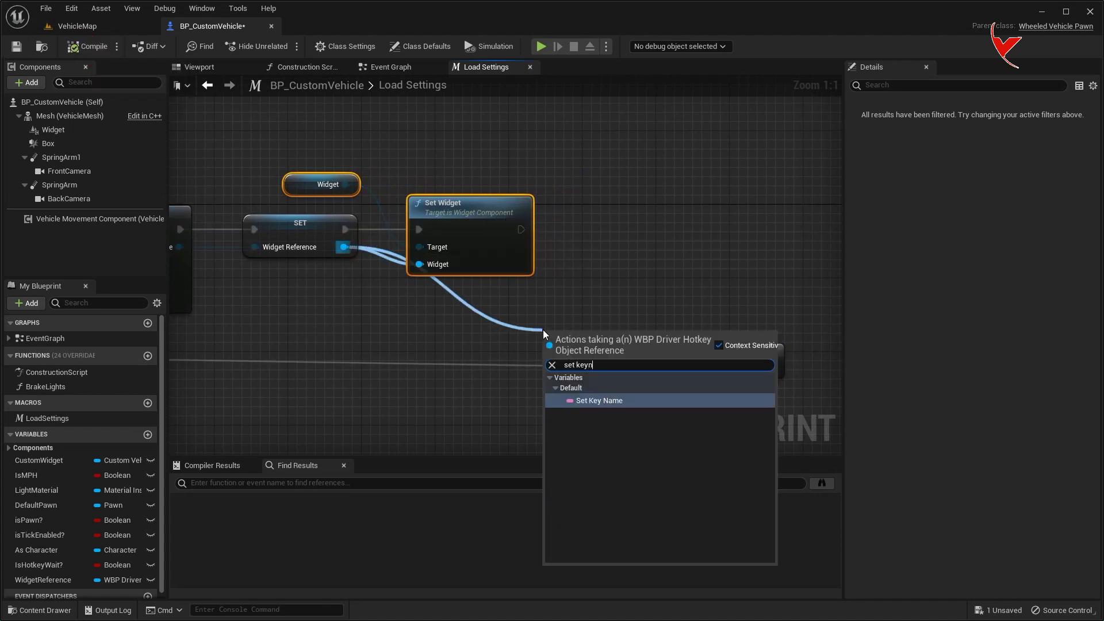
pyautogui.click(592, 400)
pyautogui.moveTo(592, 330); pyautogui.dragTo(656, 211)
pyautogui.moveTo(521, 230); pyautogui.dragTo(633, 226)
pyautogui.doubleClick(548, 258)
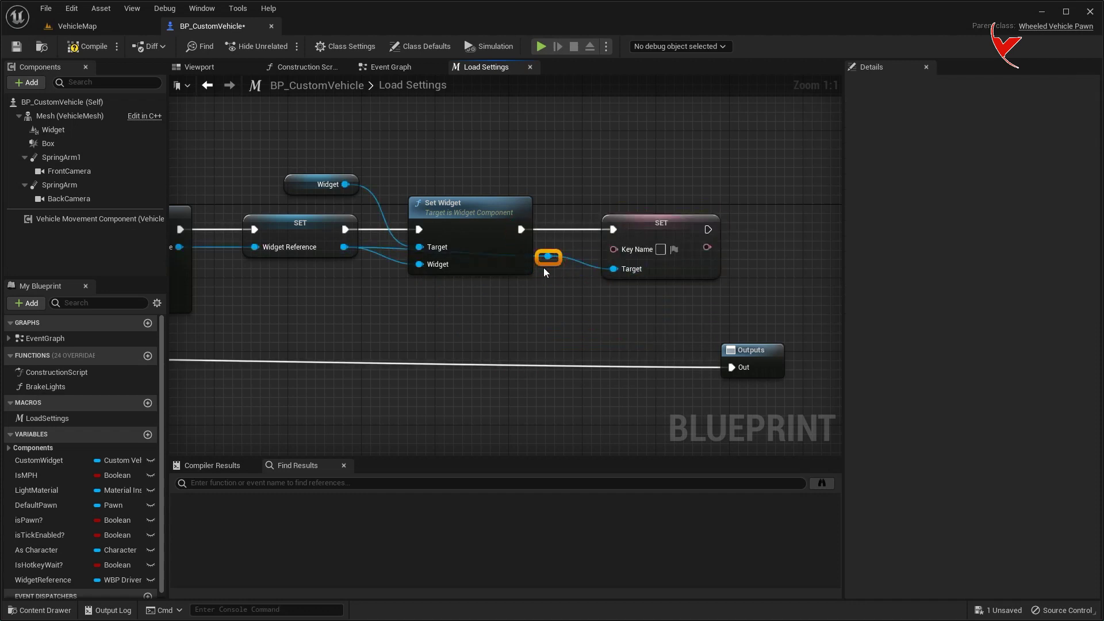
pyautogui.moveTo(526, 268); pyautogui.dragTo(468, 323)
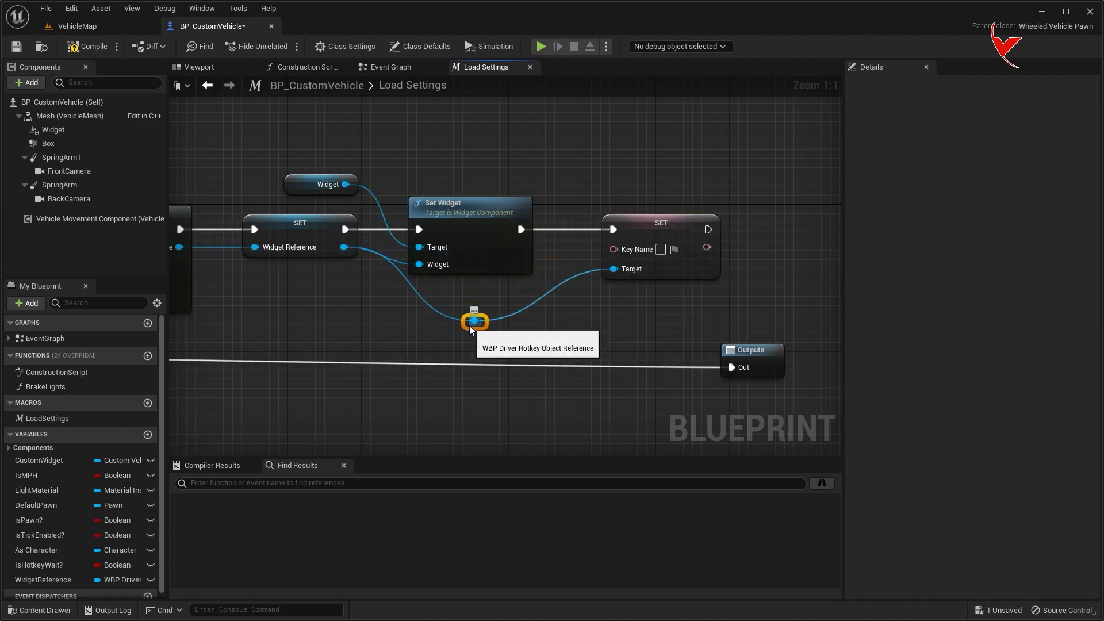
pyautogui.scroll(-1, 153, 427)
pyautogui.click(147, 429)
pyautogui.write('Key')
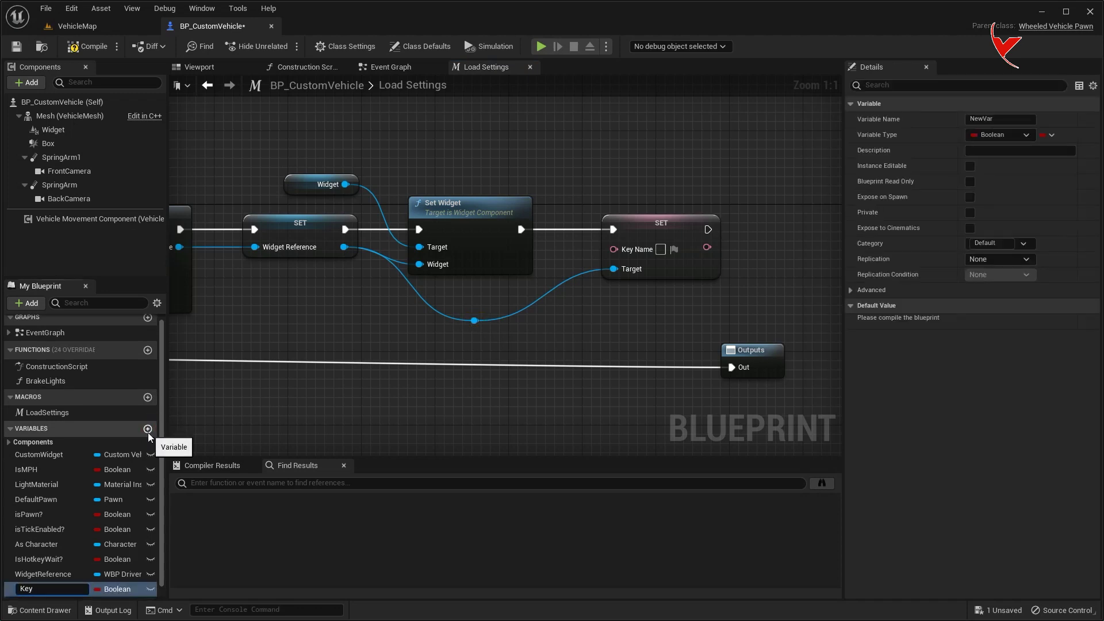
# - Create a Key-type variable named Key with default value C
pyautogui.press('Return')
pyautogui.click(1013, 136)
pyautogui.write('key')
pyautogui.click(996, 226)
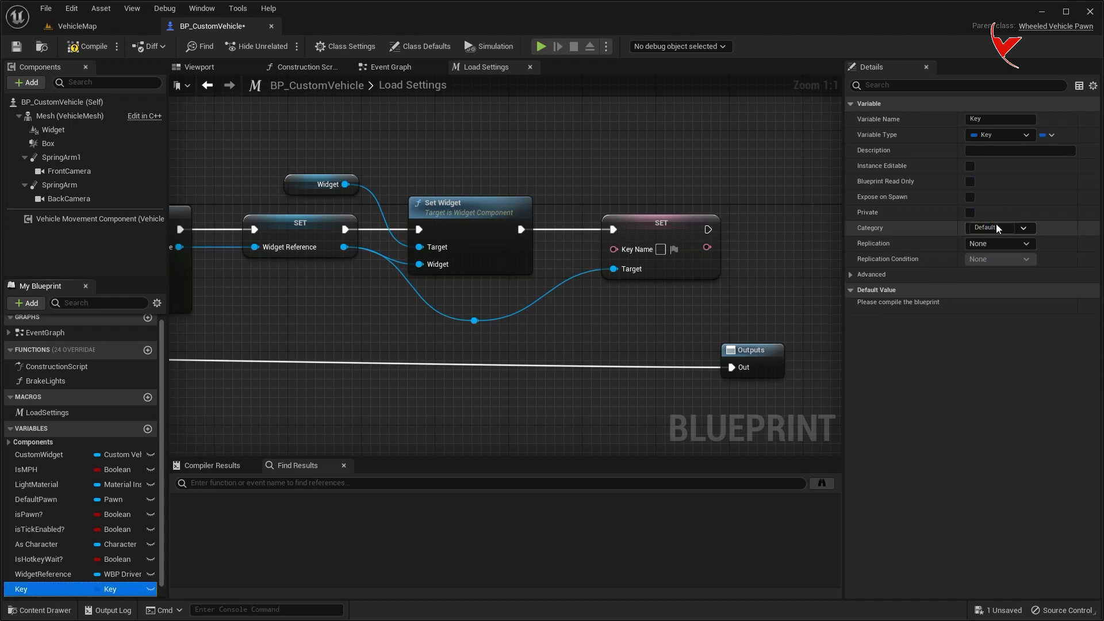
pyautogui.click(86, 46)
pyautogui.click(1013, 306)
pyautogui.write('C')
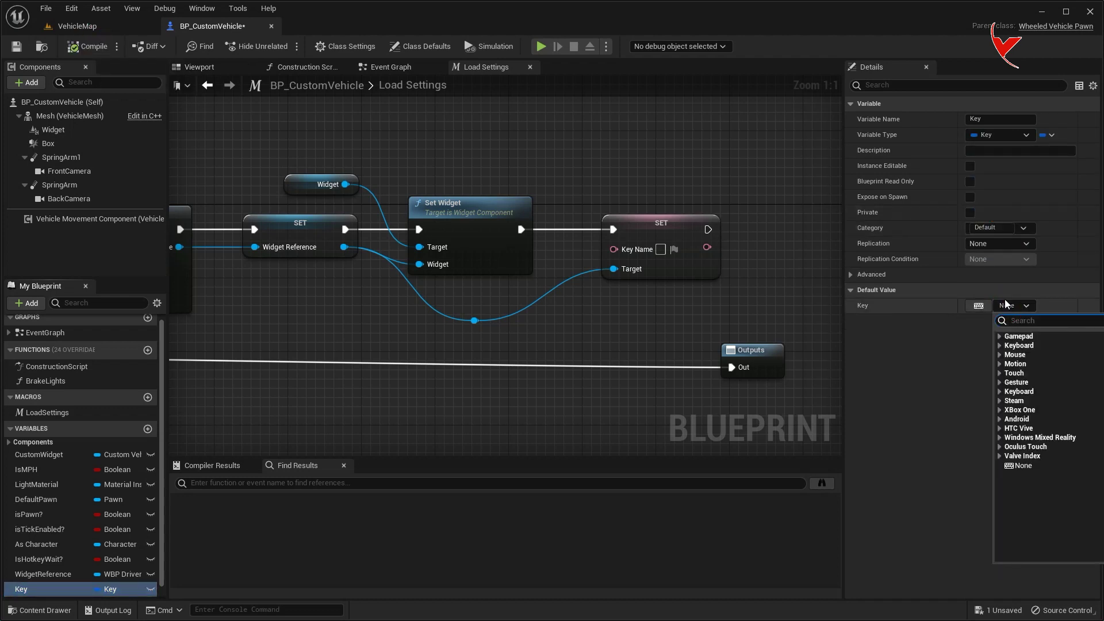
pyautogui.scroll(-10, 1032, 437)
pyautogui.click(1035, 499)
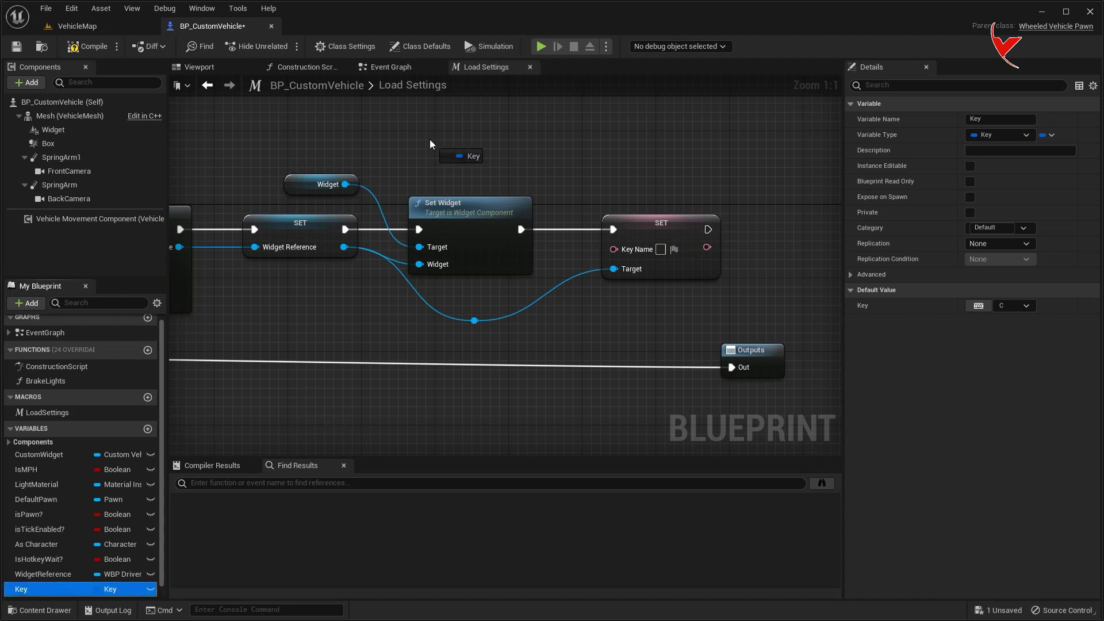
# - Feed the Key variable through Get Key Display Name into SET Key Name
pyautogui.moveTo(74, 592)
pyautogui.keyDown('ctrl'); pyautogui.mouseDown()
pyautogui.moveTo(437, 146)
pyautogui.moveTo(505, 143)
pyautogui.mouseUp(); pyautogui.keyUp('ctrl')
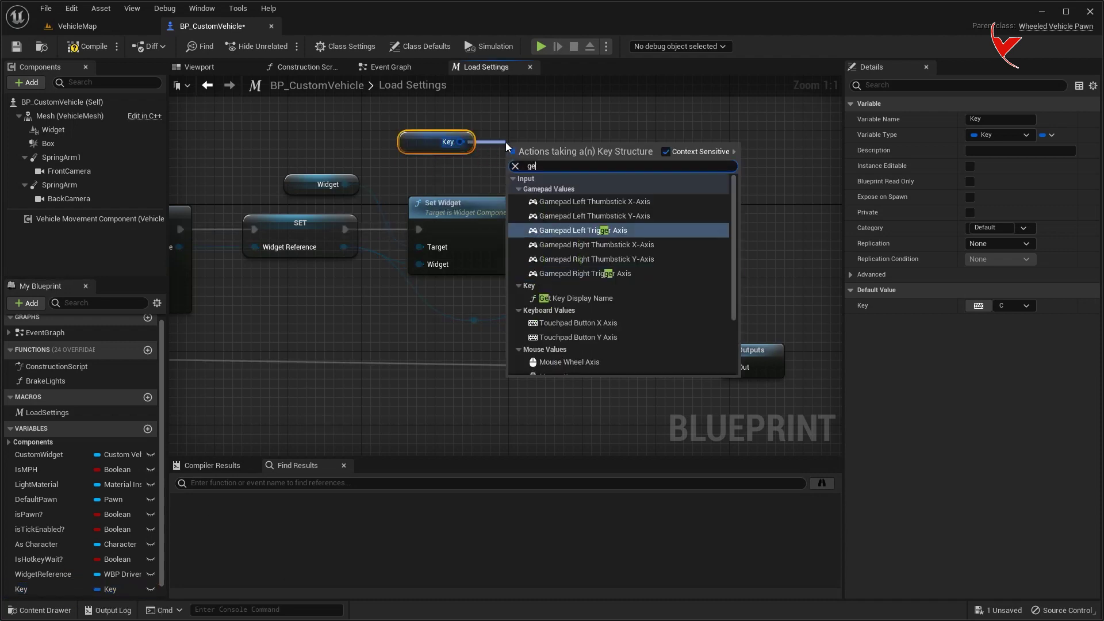
pyautogui.write('get key n')
pyautogui.click(576, 202)
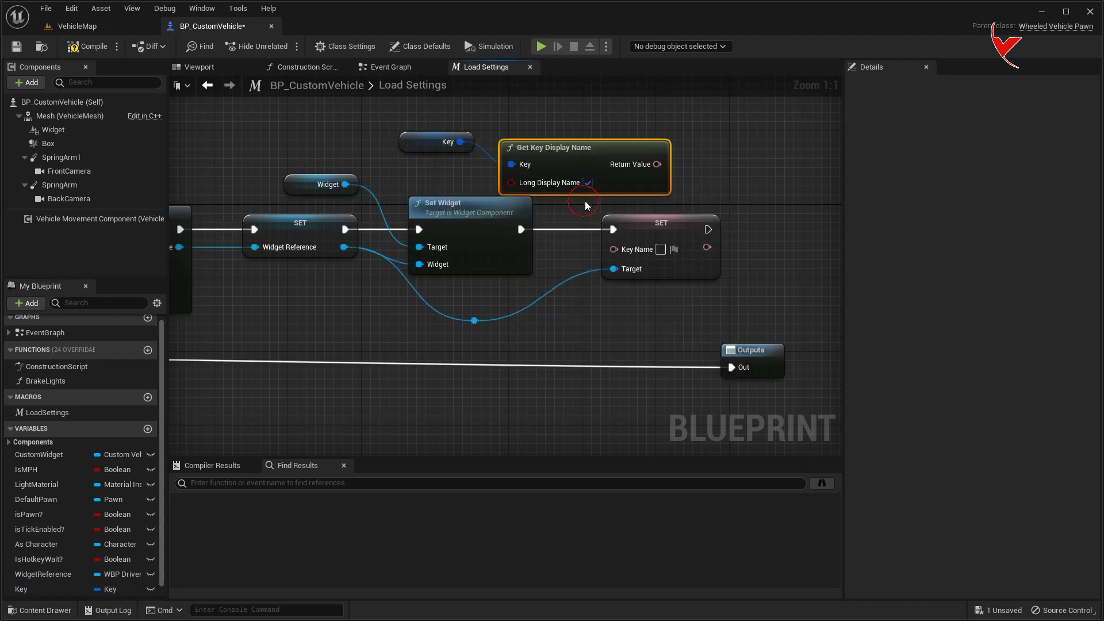
pyautogui.scroll(-2, 484, 211)
pyautogui.scroll(2, 540, 229)
pyautogui.moveTo(562, 196); pyautogui.dragTo(599, 344)
pyautogui.moveTo(599, 343)
pyautogui.mouseDown(button='right')
pyautogui.moveTo(514, 166)
pyautogui.moveTo(479, 136)
pyautogui.mouseUp(button='right')
# - Connect the Key Name setter to the macro's Outputs node
pyautogui.moveTo(499, 174); pyautogui.dragTo(613, 311)
pyautogui.click(633, 298)
pyautogui.scroll(-4, 634, 303)
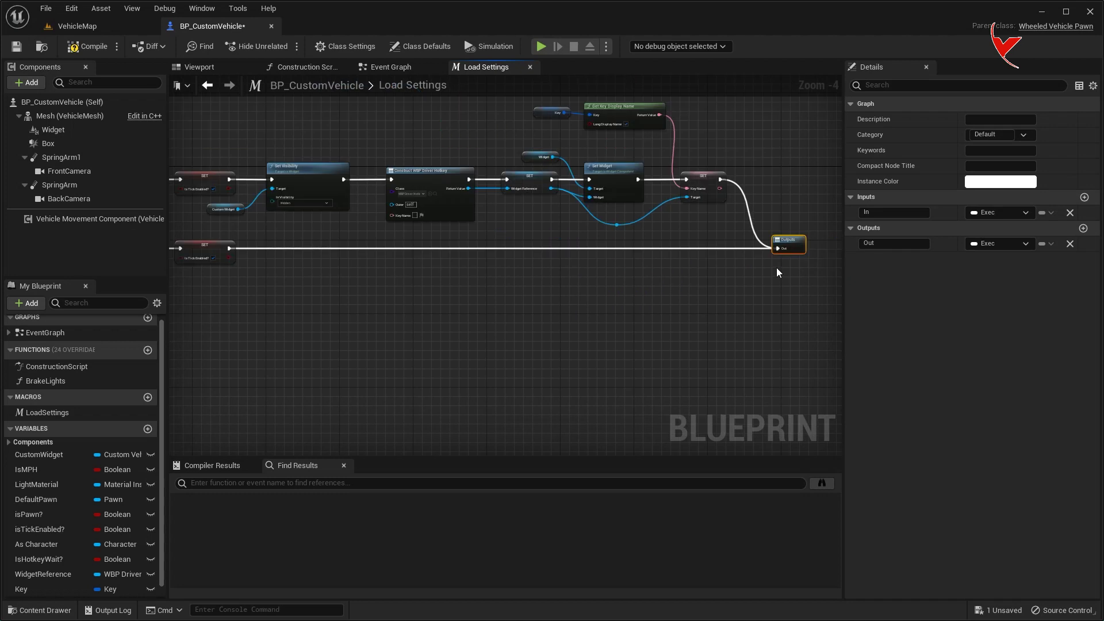
pyautogui.moveTo(776, 333); pyautogui.dragTo(724, 288, button='right')
# - Close Load Settings and add a new macro named 3DWidgetLoc
pyautogui.click(529, 69)
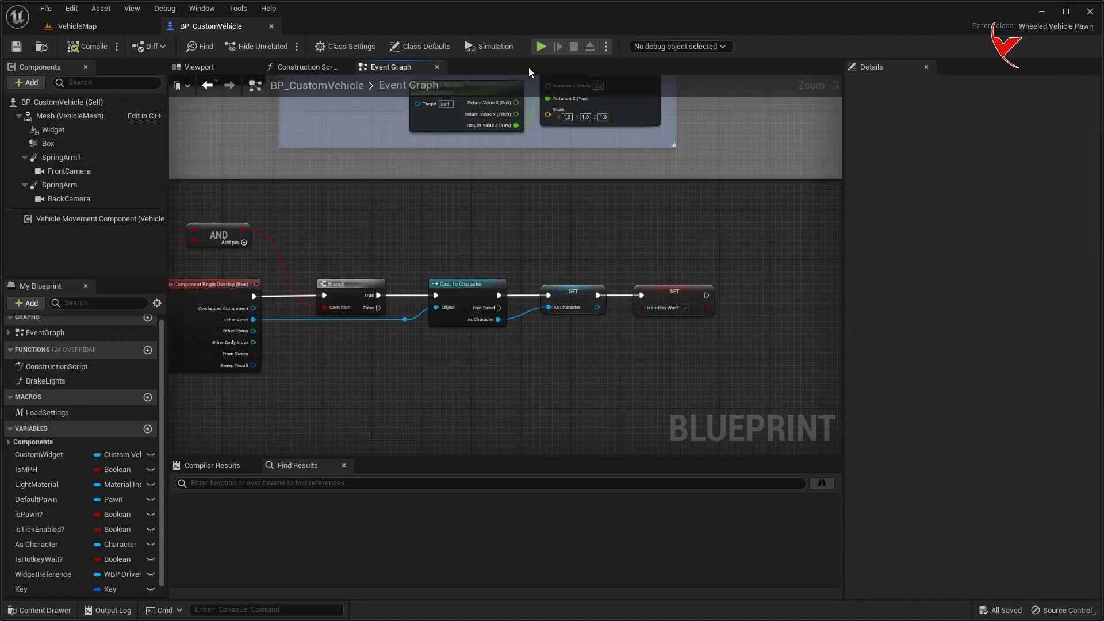
pyautogui.moveTo(496, 230); pyautogui.dragTo(423, 204, button='right')
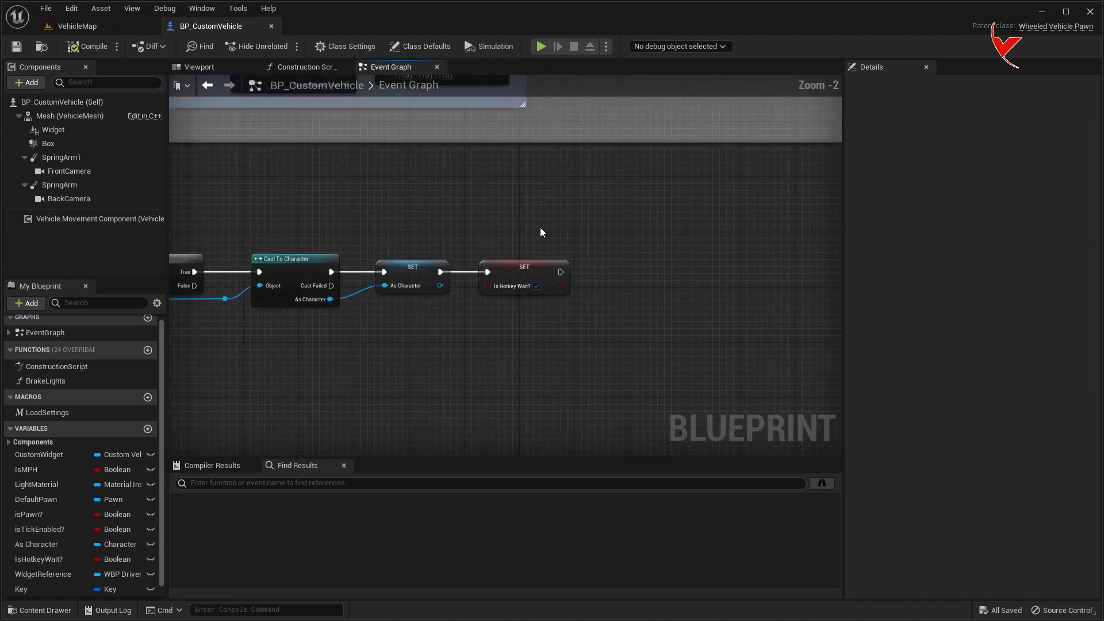
pyautogui.scroll(1, 414, 227)
pyautogui.scroll(3, 411, 230)
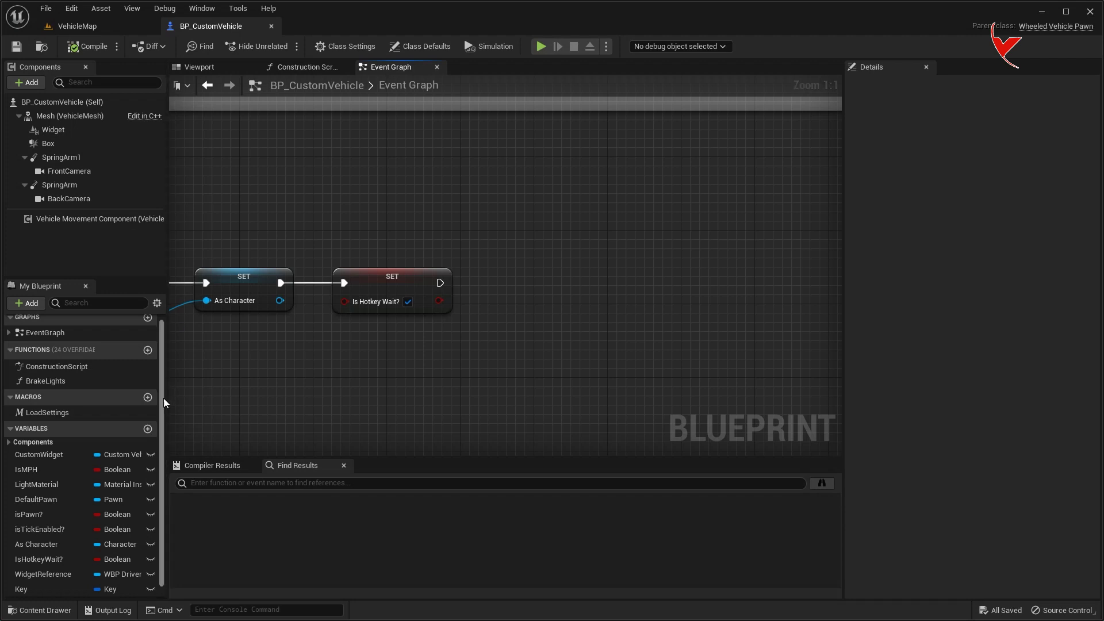
pyautogui.click(148, 398)
pyautogui.write('3DW')
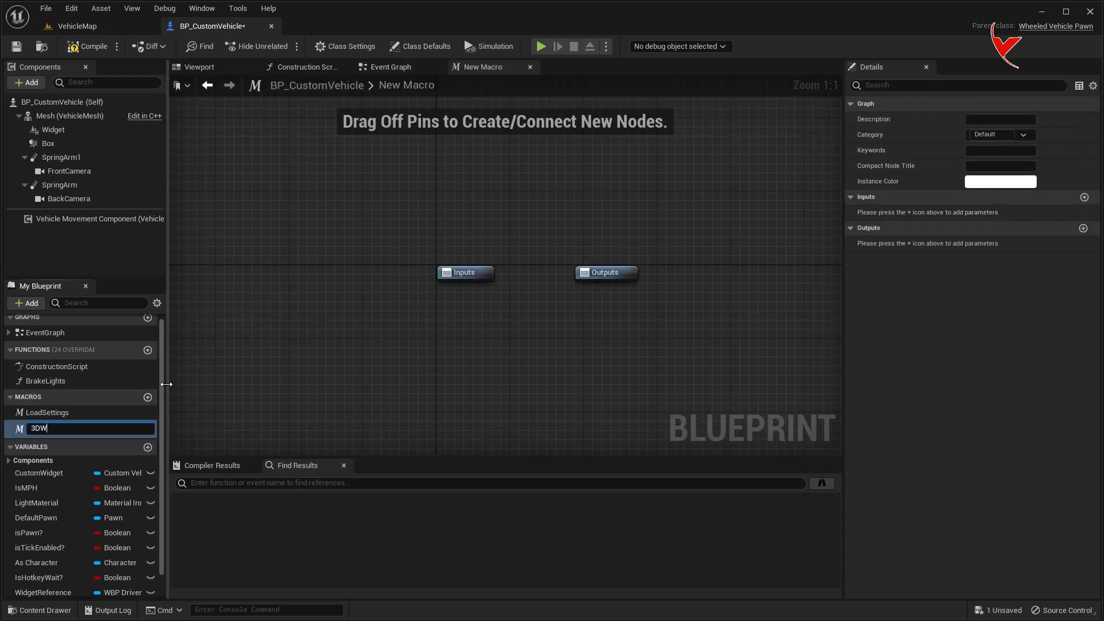
pyautogui.write('oc')
pyautogui.press('Return')
# - Give the macro an execution input In and an execution output Out
pyautogui.click(1085, 197)
pyautogui.click(897, 213)
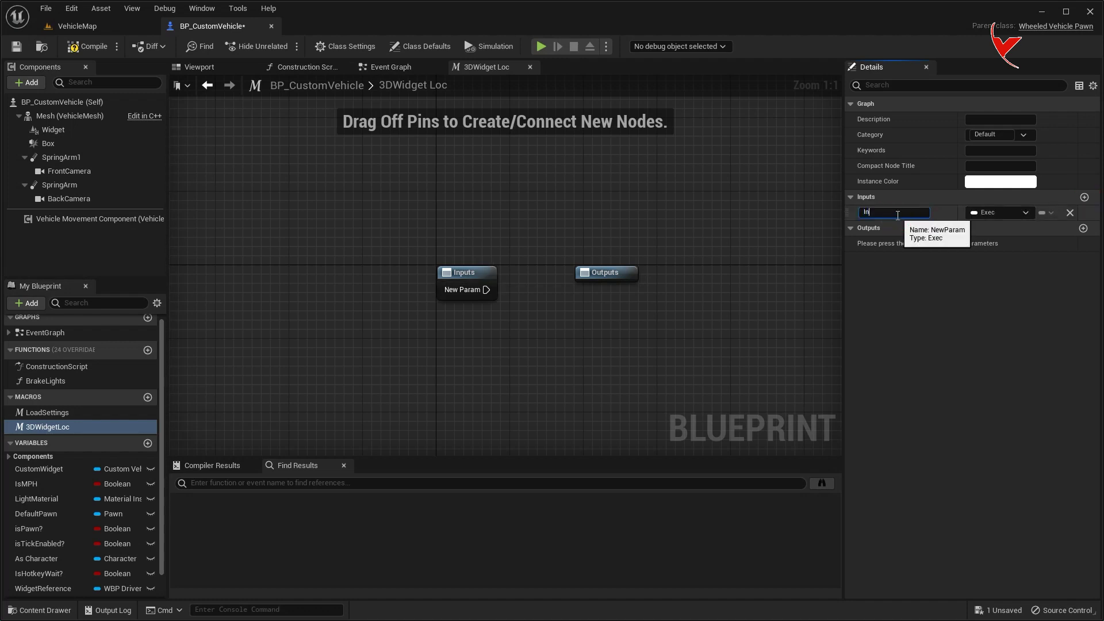
pyautogui.write('n')
pyautogui.press('Return')
pyautogui.click(1083, 230)
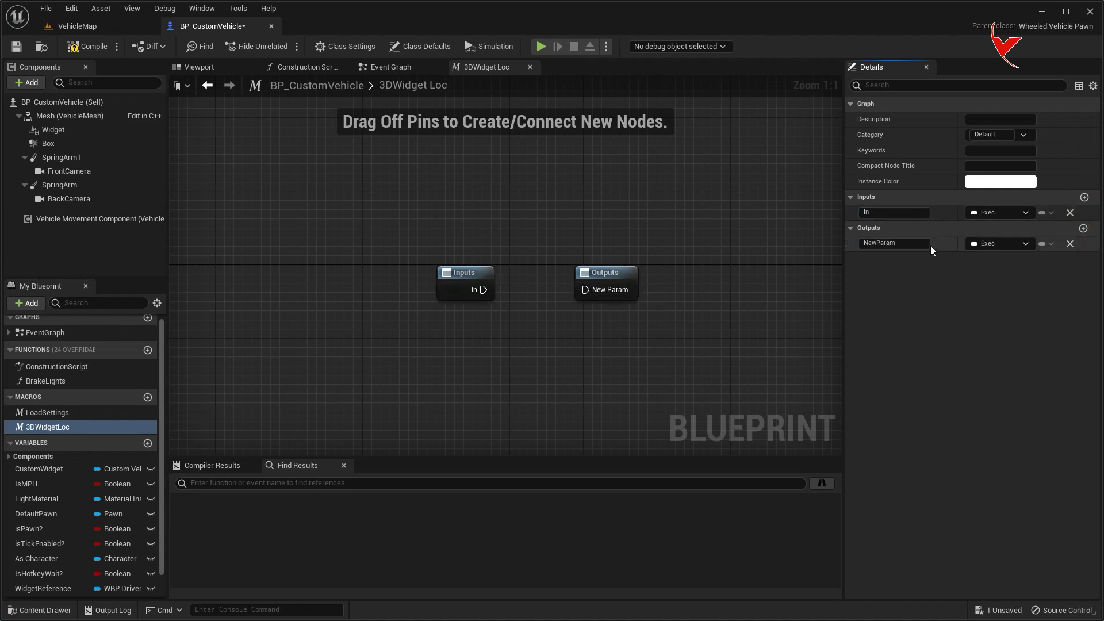
pyautogui.click(912, 242)
pyautogui.write('ut')
pyautogui.press('Return')
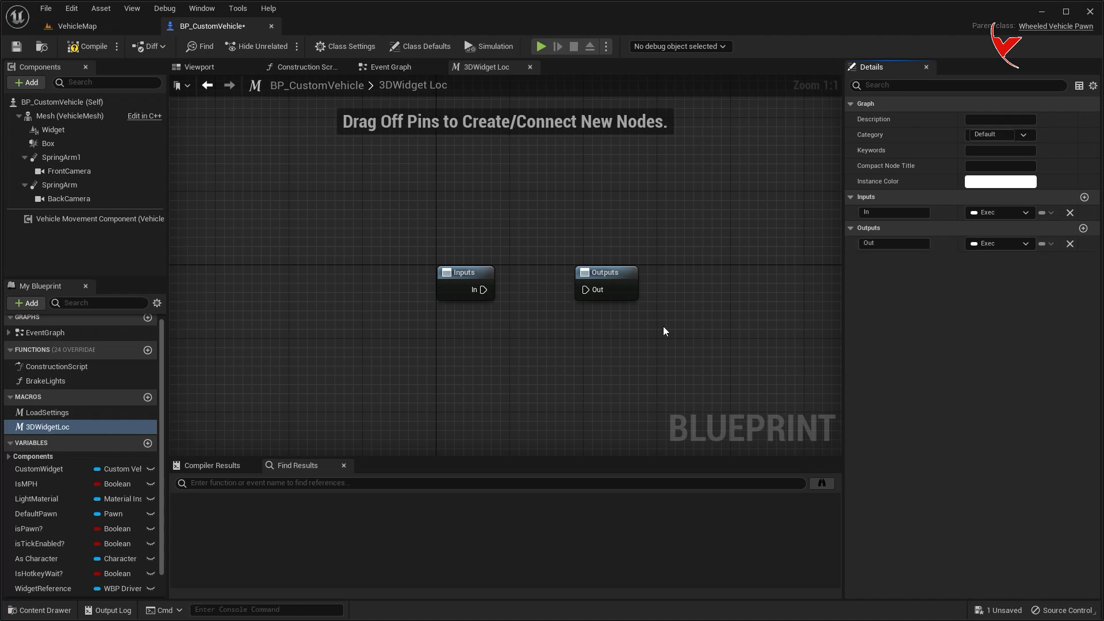
pyautogui.moveTo(568, 253); pyautogui.dragTo(368, 242)
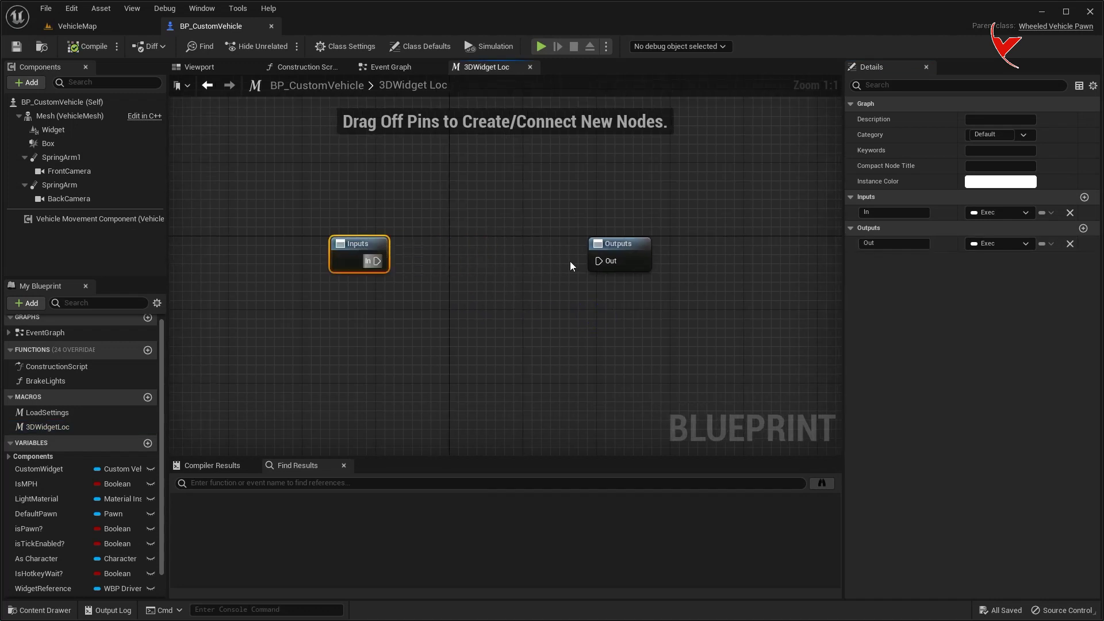
# - Add a Sequence node after the macro's In and move the Outputs node beside it
pyautogui.moveTo(618, 247); pyautogui.dragTo(810, 247)
pyautogui.moveTo(378, 261); pyautogui.dragTo(430, 264)
pyautogui.write('seq')
pyautogui.click(492, 401)
pyautogui.moveTo(822, 249); pyautogui.dragTo(620, 195)
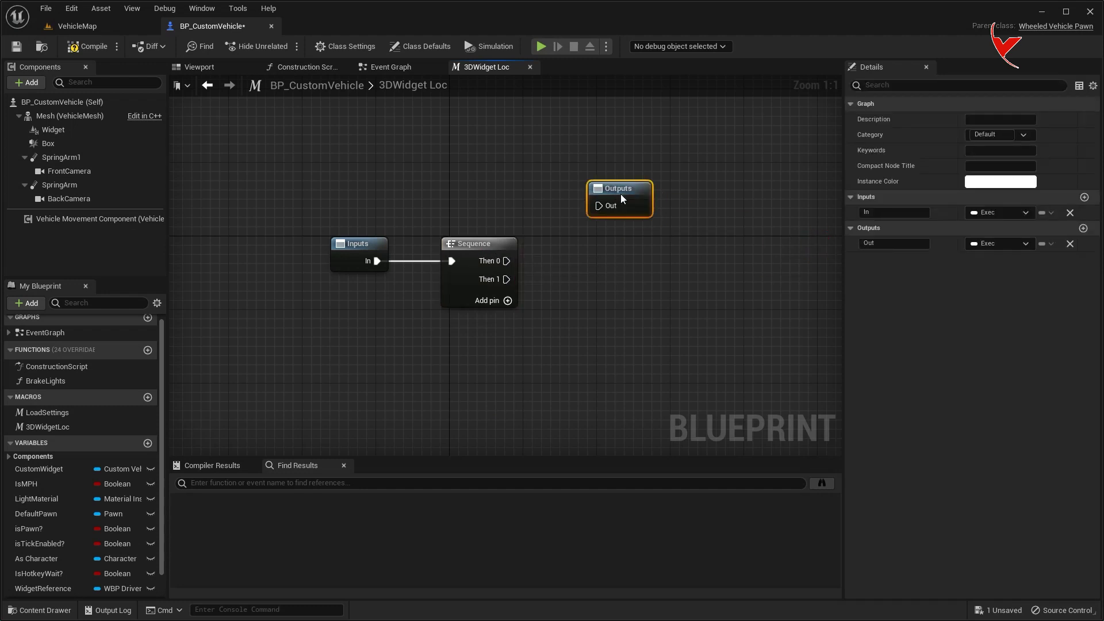
pyautogui.moveTo(512, 264); pyautogui.dragTo(419, 222, button='right')
# - Run Set Visibility on Widget from Sequence Then 1, with New Visibility ticked
pyautogui.moveTo(53, 129)
pyautogui.mouseDown()
pyautogui.moveTo(436, 318)
pyautogui.moveTo(551, 234)
pyautogui.mouseUp()
pyautogui.write('set visi')
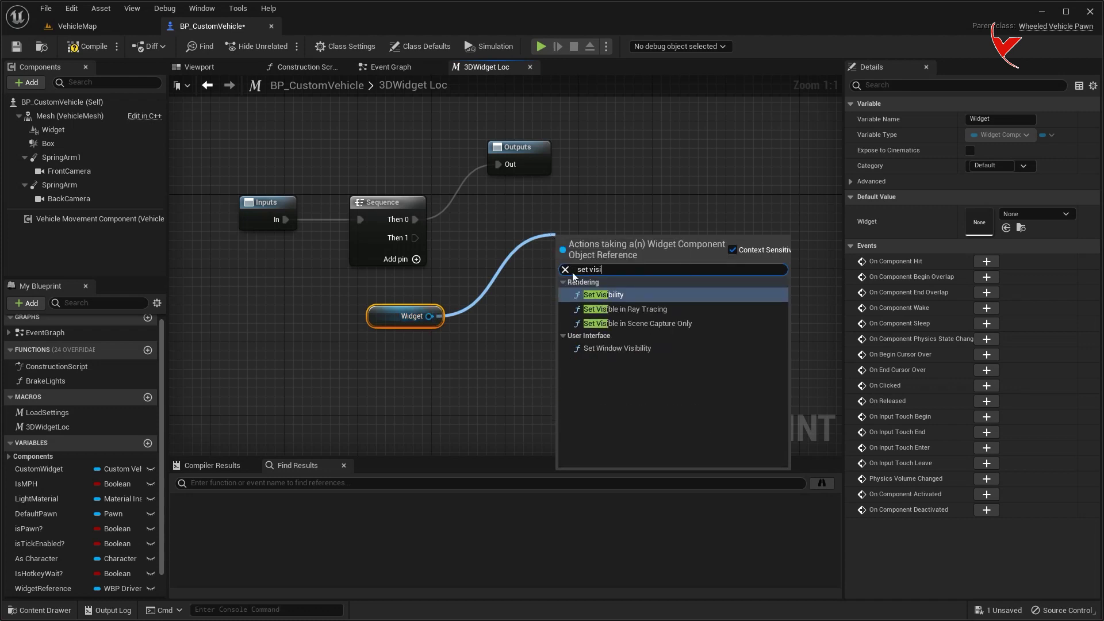
pyautogui.click(587, 296)
pyautogui.moveTo(578, 240); pyautogui.dragTo(549, 210)
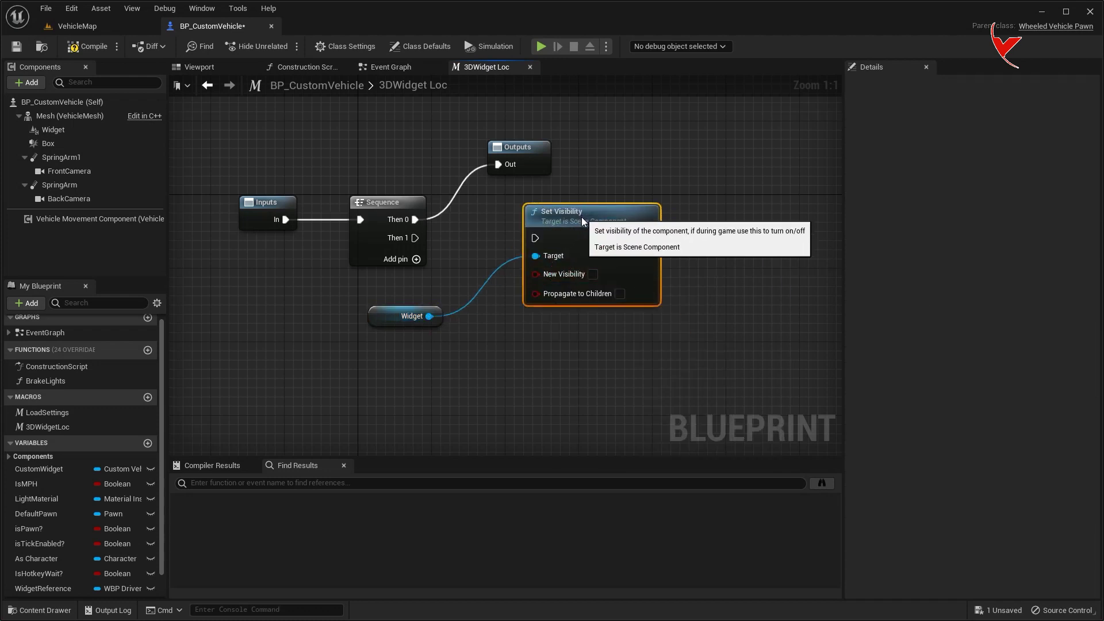
pyautogui.moveTo(415, 237); pyautogui.dragTo(535, 238)
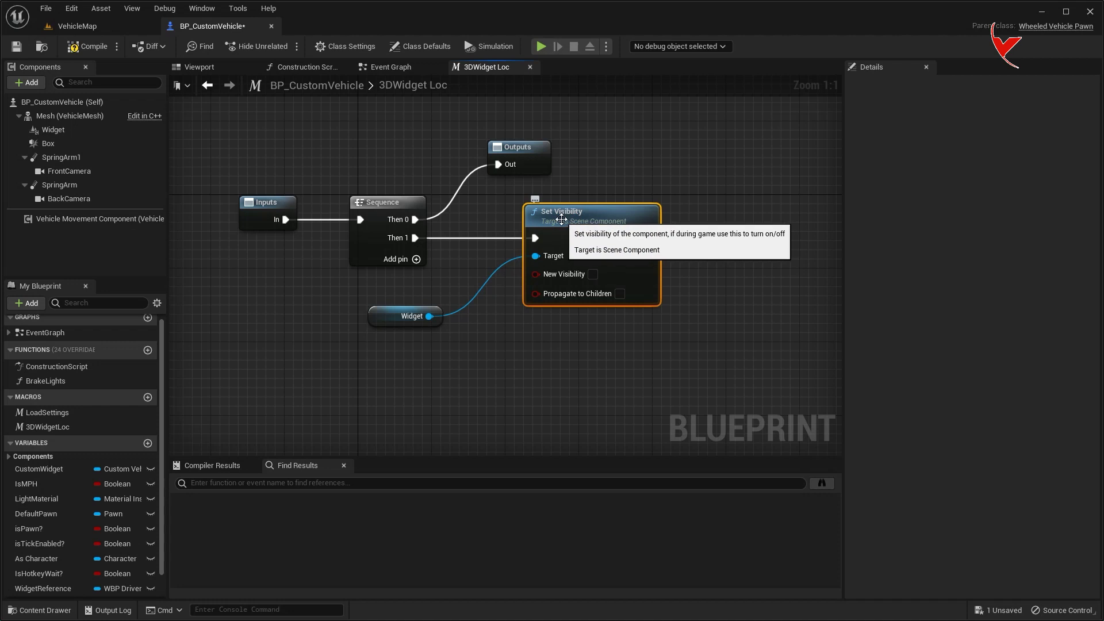
pyautogui.click(593, 274)
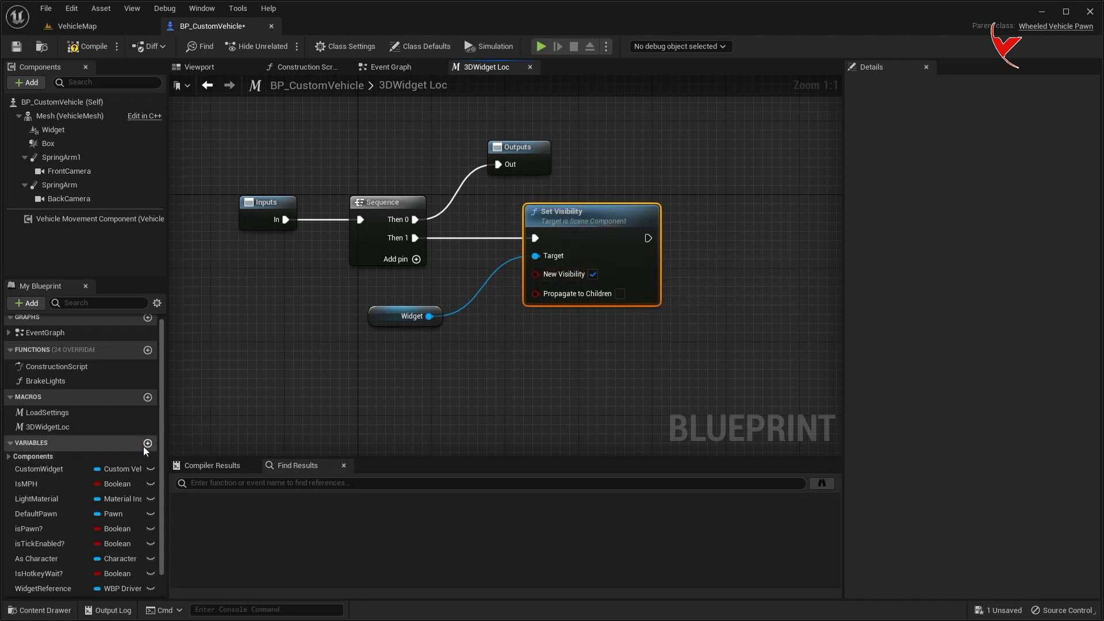
# - Add an ActivePawn variable of Pawn object reference type and compile
pyautogui.click(147, 444)
pyautogui.click(109, 574)
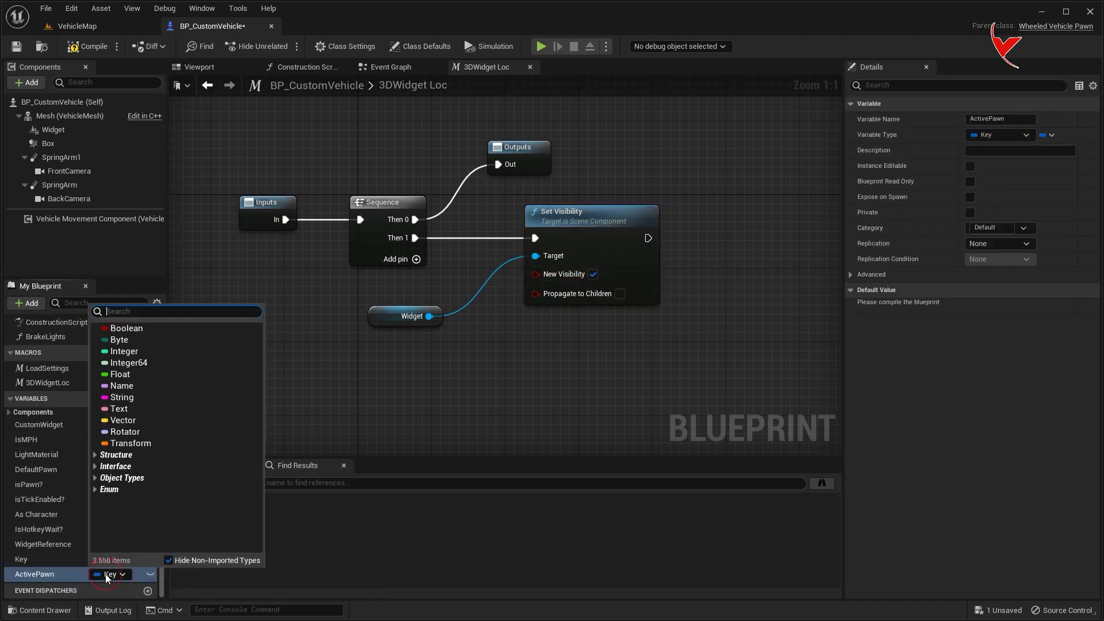
pyautogui.write('pawn')
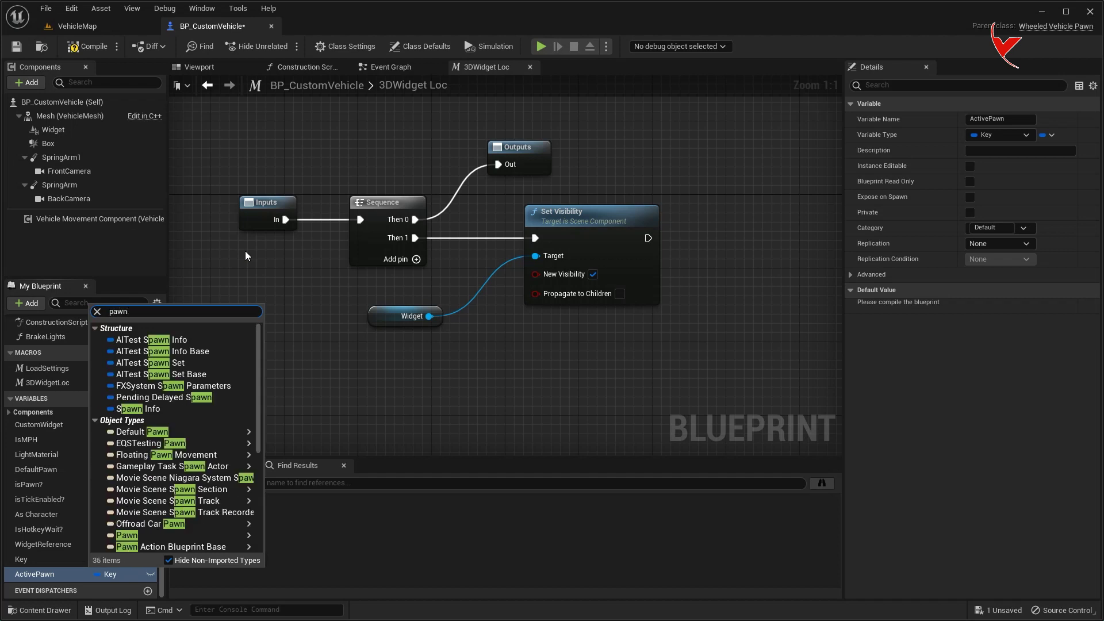
pyautogui.moveTo(128, 536)
pyautogui.click(275, 538)
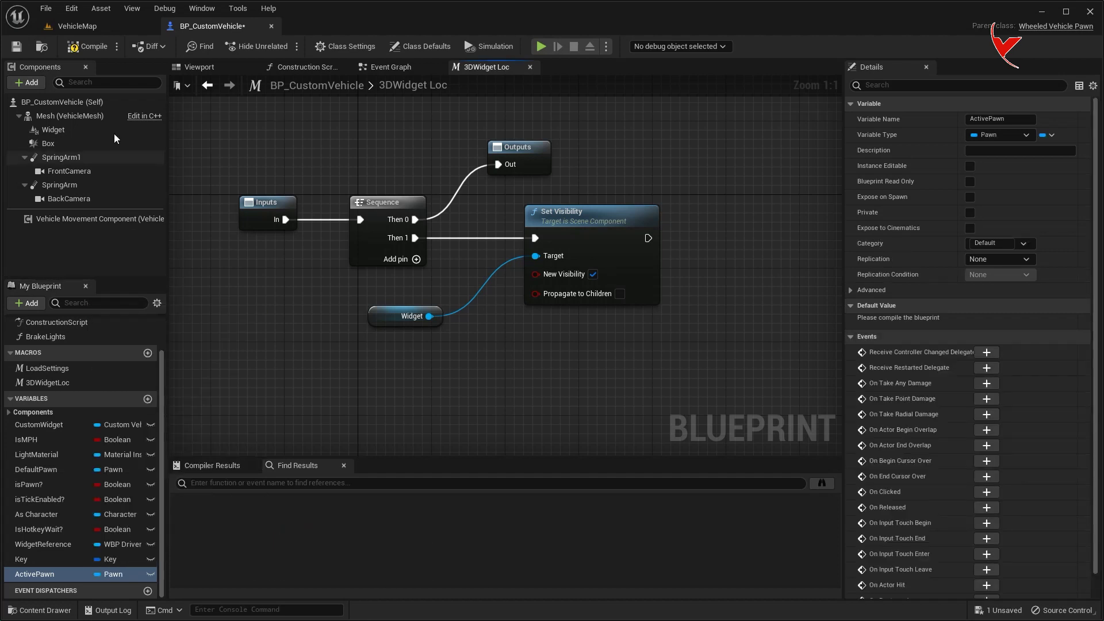
pyautogui.click(86, 46)
# - Place an ActivePawn getter and feed it into an == comparison node
pyautogui.moveTo(368, 260); pyautogui.dragTo(212, 241, button='right')
pyautogui.moveTo(32, 574); pyautogui.dragTo(384, 450)
pyautogui.moveTo(481, 361)
pyautogui.mouseDown()
pyautogui.moveTo(490, 351)
pyautogui.moveTo(602, 350)
pyautogui.mouseUp()
pyautogui.click(509, 371)
pyautogui.write('==')
pyautogui.click(645, 422)
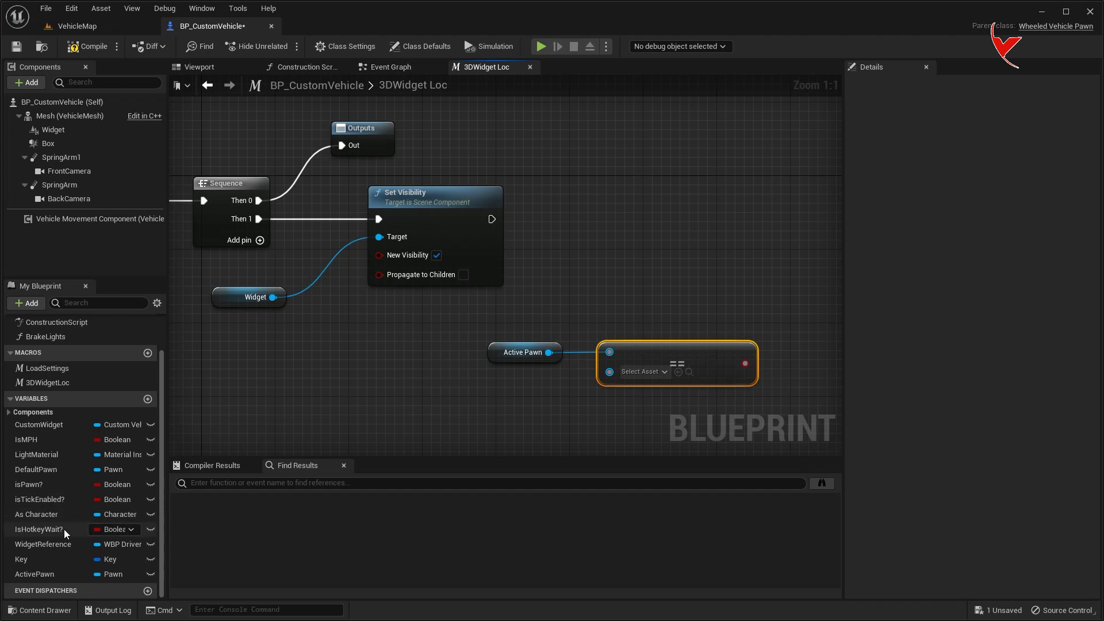
# - Combine Is Hotkey Wait? and the ActivePawn comparison in an AND Boolean node
pyautogui.moveTo(64, 529); pyautogui.dragTo(509, 311)
pyautogui.click(577, 324)
pyautogui.moveTo(577, 322); pyautogui.dragTo(358, 356, button='right')
pyautogui.moveTo(298, 354); pyautogui.dragTo(561, 350)
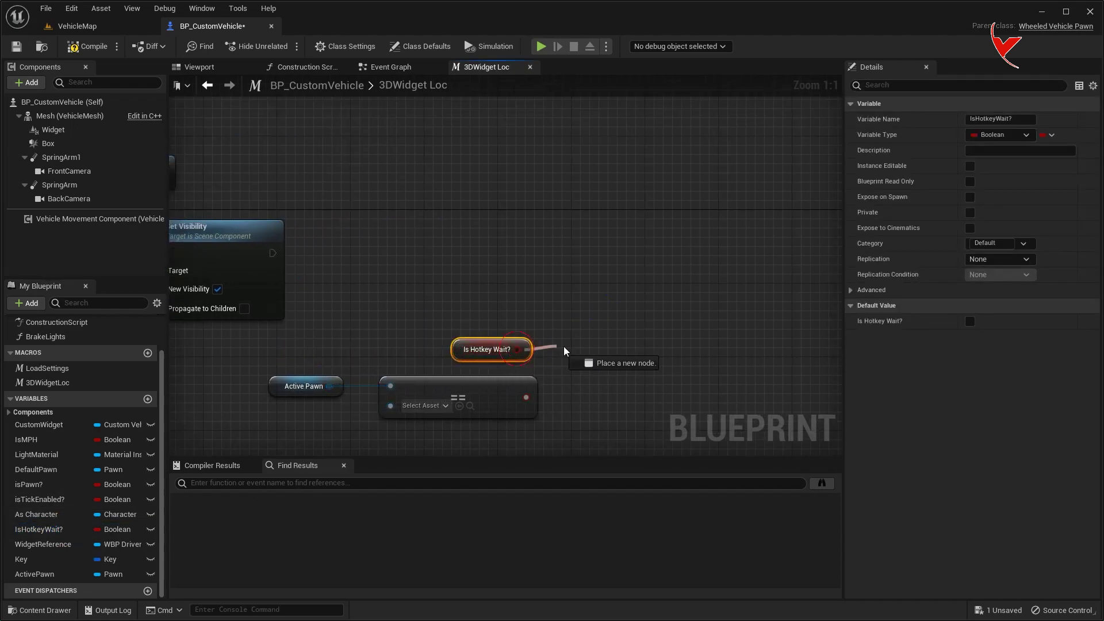
pyautogui.write('and bo')
pyautogui.press('Return')
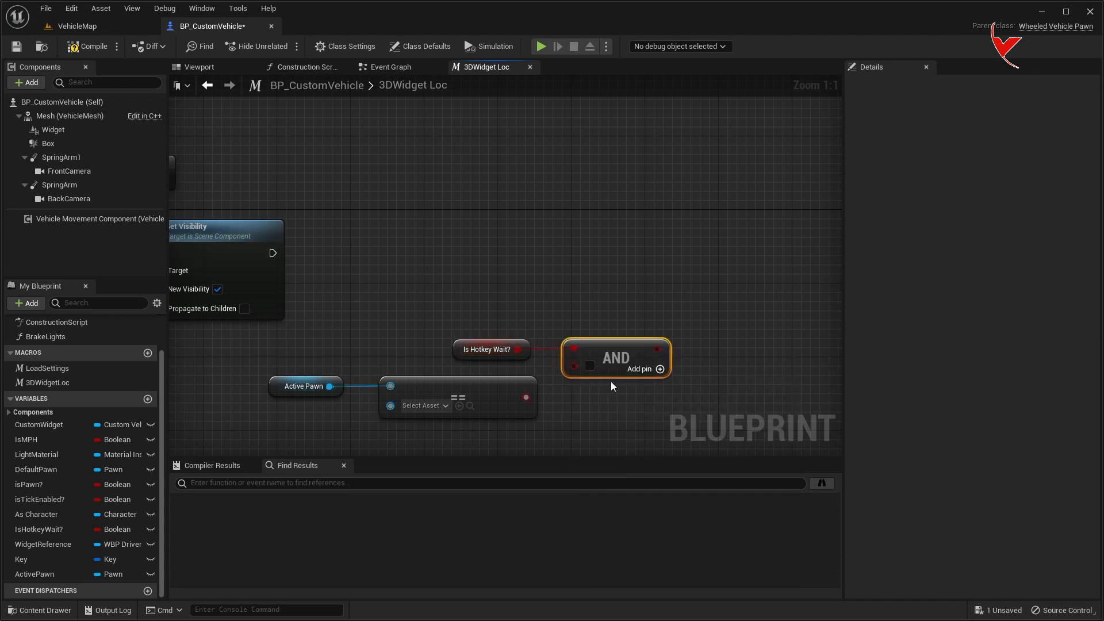
pyautogui.scroll(-2, 616, 349)
pyautogui.moveTo(354, 333); pyautogui.dragTo(636, 394)
pyautogui.moveTo(621, 344); pyautogui.dragTo(443, 366)
pyautogui.moveTo(416, 333); pyautogui.dragTo(420, 303, button='right')
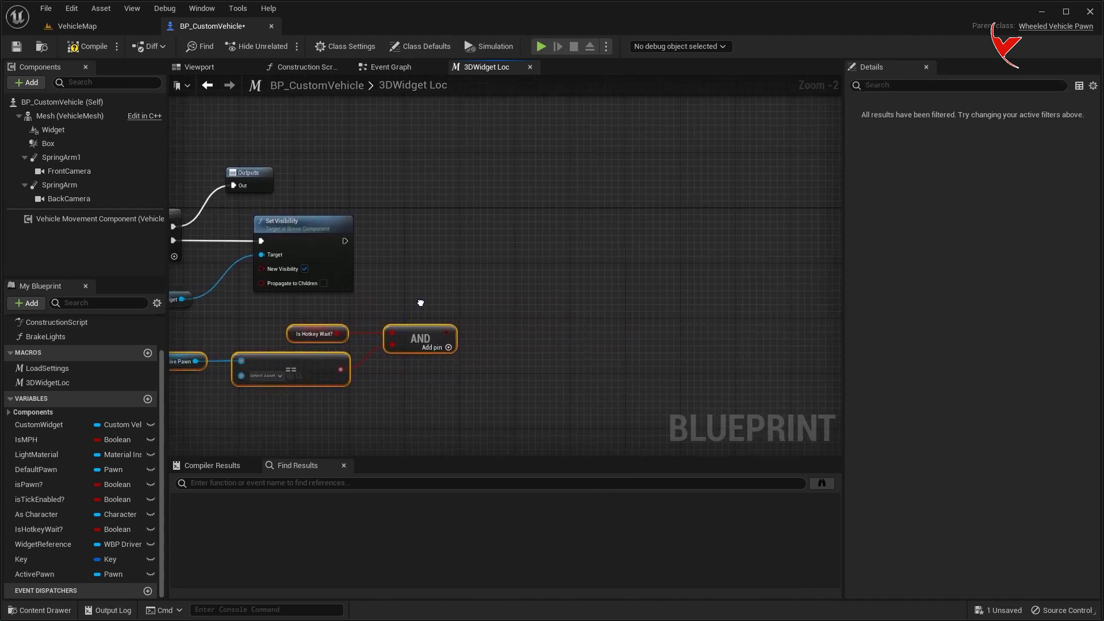
# - Add a Branch after Set Visibility, using the AND result as its Condition
pyautogui.moveTo(345, 240); pyautogui.dragTo(523, 240)
pyautogui.scroll(-5, 575, 402)
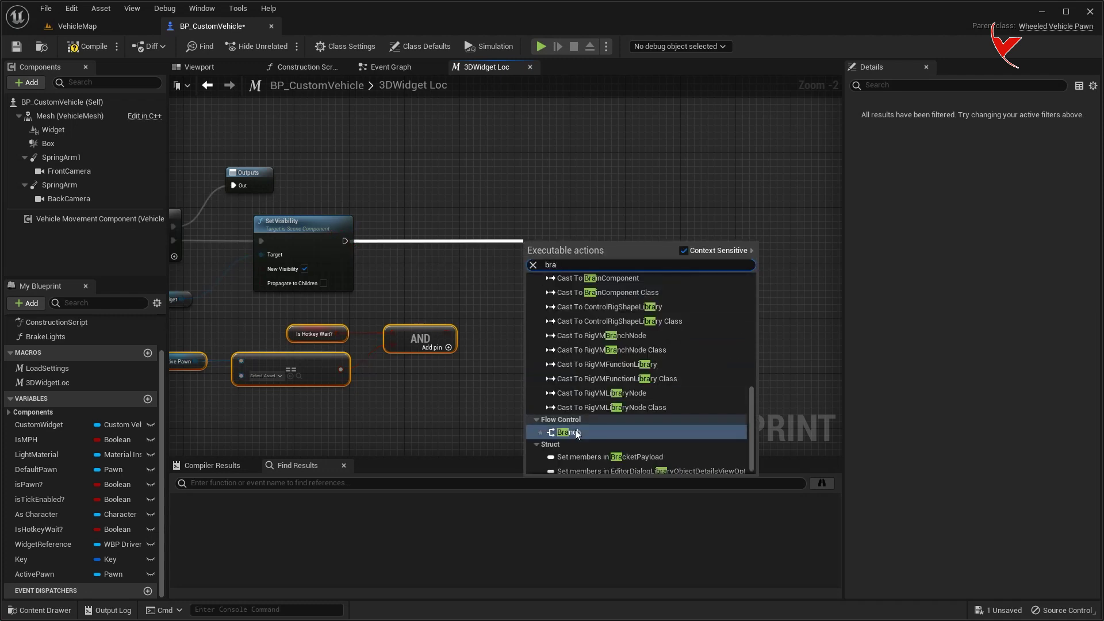
pyautogui.click(577, 433)
pyautogui.moveTo(447, 333); pyautogui.dragTo(521, 254)
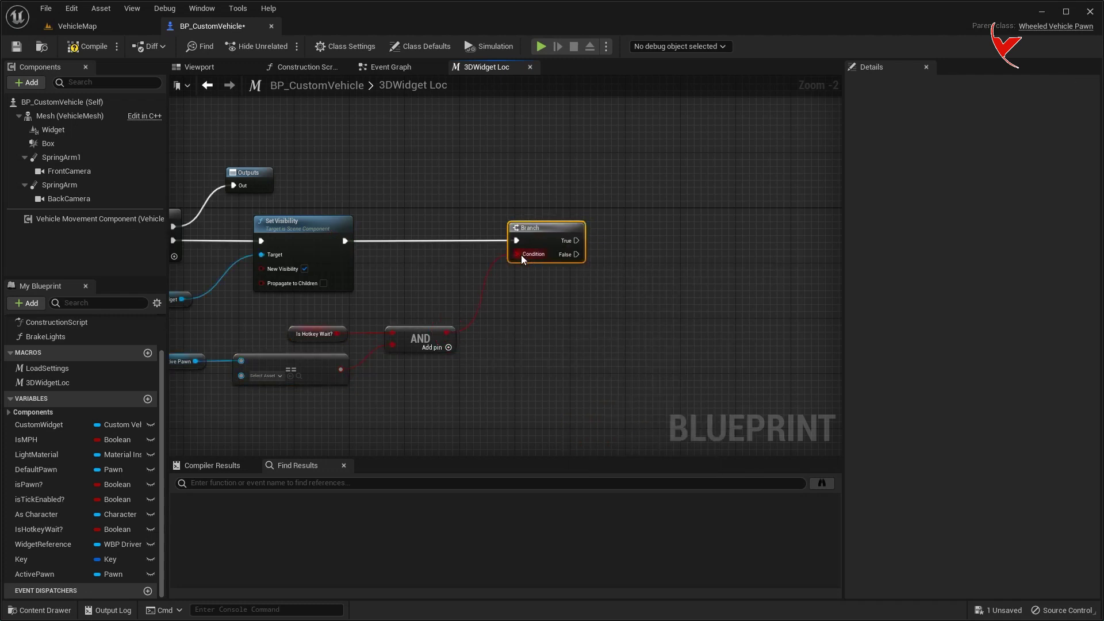
# - Add a Set World Location node targeting the Widget component
pyautogui.moveTo(407, 296); pyautogui.dragTo(503, 283, button='right')
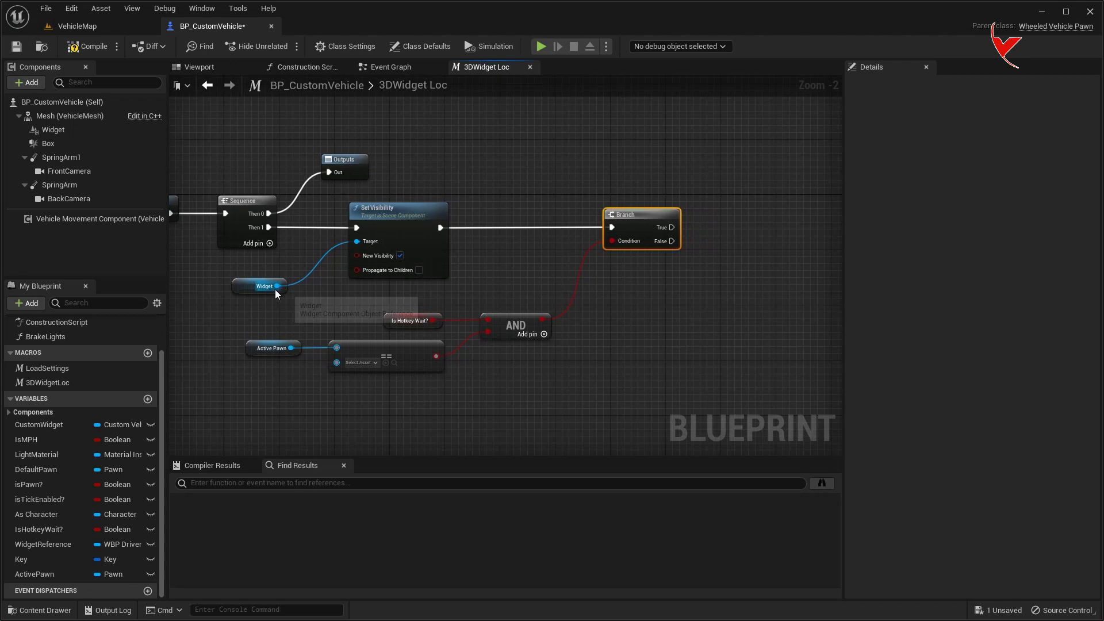
pyautogui.moveTo(279, 287); pyautogui.dragTo(751, 284)
pyautogui.write('set world loc')
pyautogui.click(805, 356)
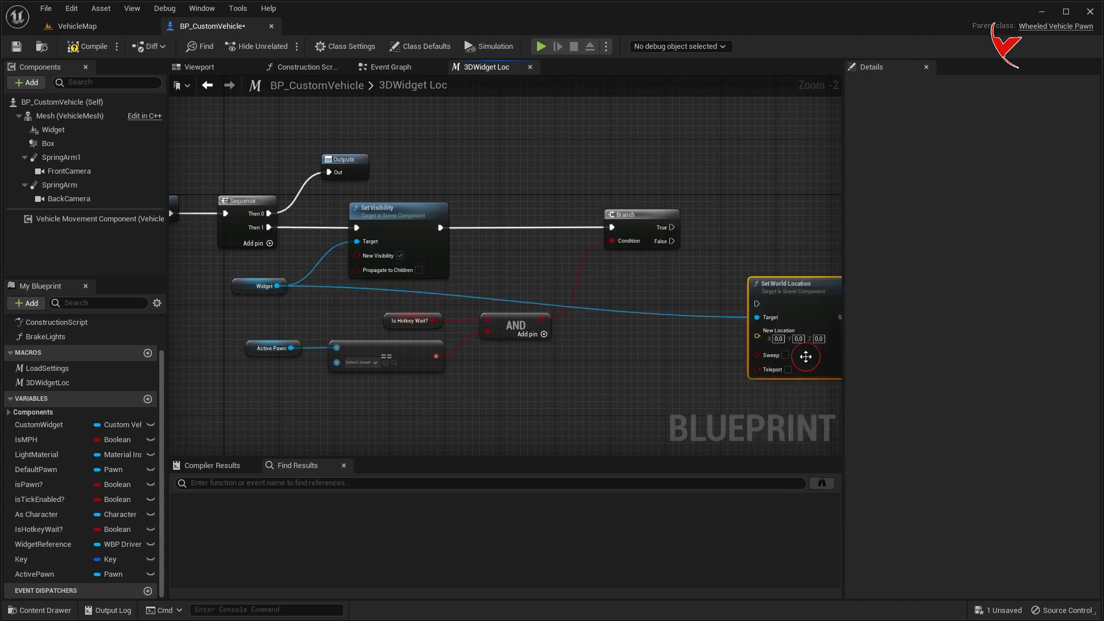
# - Run Set World Location from the Branch's True output, rerouting the Widget wire
pyautogui.moveTo(664, 321); pyautogui.dragTo(479, 320, button='right')
pyautogui.moveTo(560, 302); pyautogui.dragTo(588, 226)
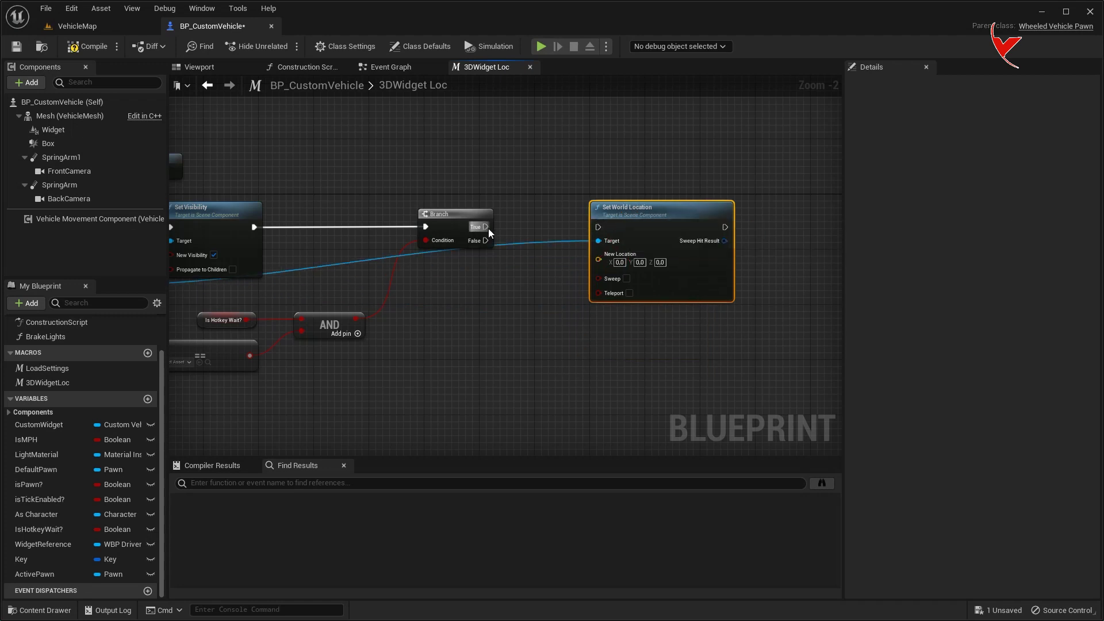
pyautogui.moveTo(485, 226); pyautogui.dragTo(598, 227)
pyautogui.doubleClick(542, 240)
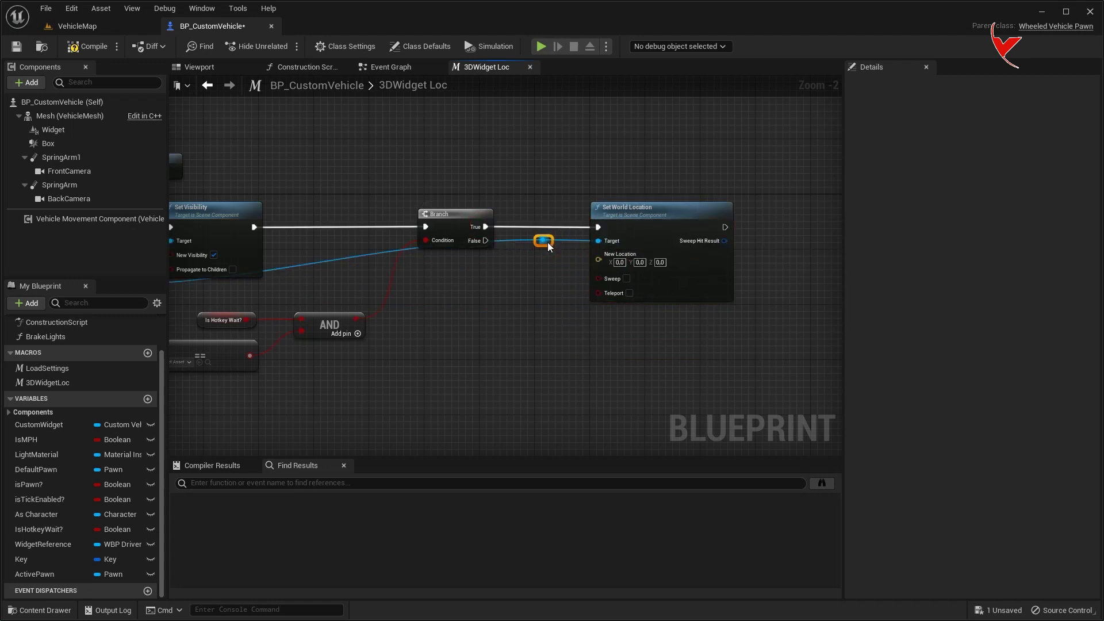
pyautogui.moveTo(541, 247); pyautogui.dragTo(537, 266)
pyautogui.moveTo(523, 296); pyautogui.dragTo(485, 222, button='right')
# - Get the world location of As Character's Mesh component
pyautogui.moveTo(69, 515)
pyautogui.mouseDown()
pyautogui.moveTo(230, 357)
pyautogui.moveTo(206, 339)
pyautogui.moveTo(303, 338)
pyautogui.mouseUp()
pyautogui.click(219, 356)
pyautogui.write('get mesh')
pyautogui.click(354, 554)
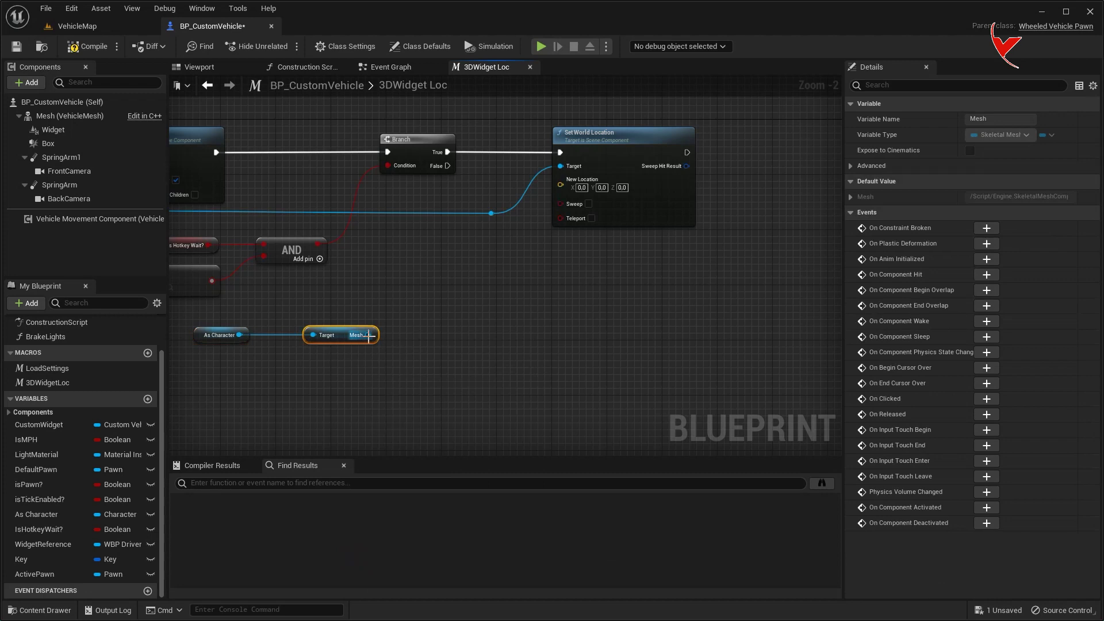
pyautogui.scroll(2, 318, 338)
pyautogui.moveTo(380, 320); pyautogui.dragTo(461, 319)
pyautogui.write('get world loca')
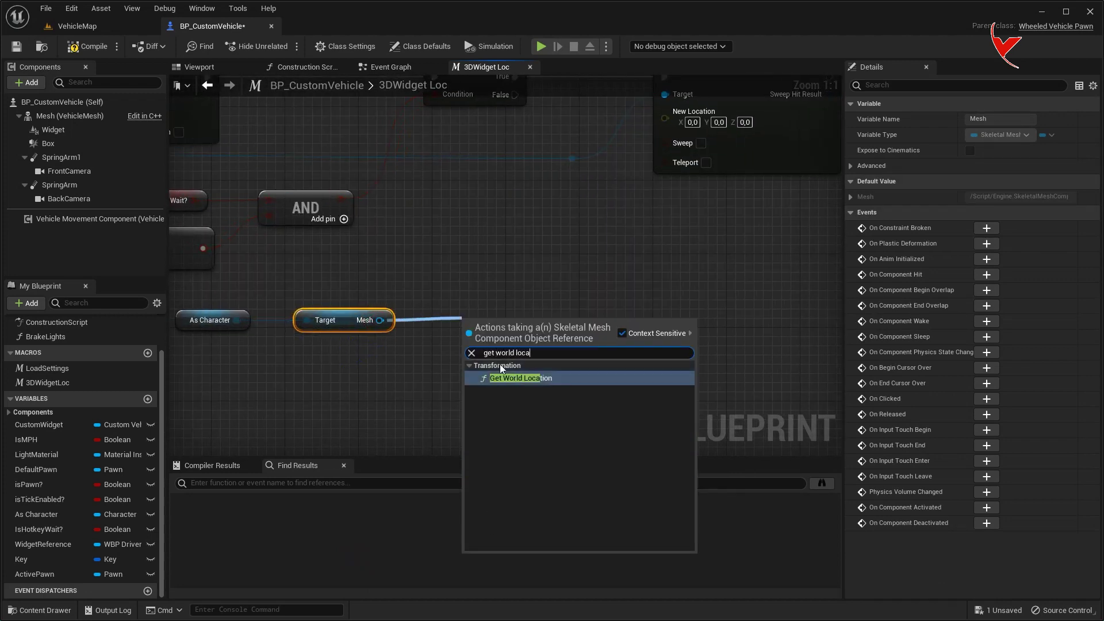
pyautogui.click(499, 364)
# - Offset the mesh location with a vector Add (Z 200) into New Location
pyautogui.moveTo(508, 322); pyautogui.dragTo(470, 295)
pyautogui.moveTo(532, 315); pyautogui.dragTo(598, 310)
pyautogui.write('+')
pyautogui.click(659, 370)
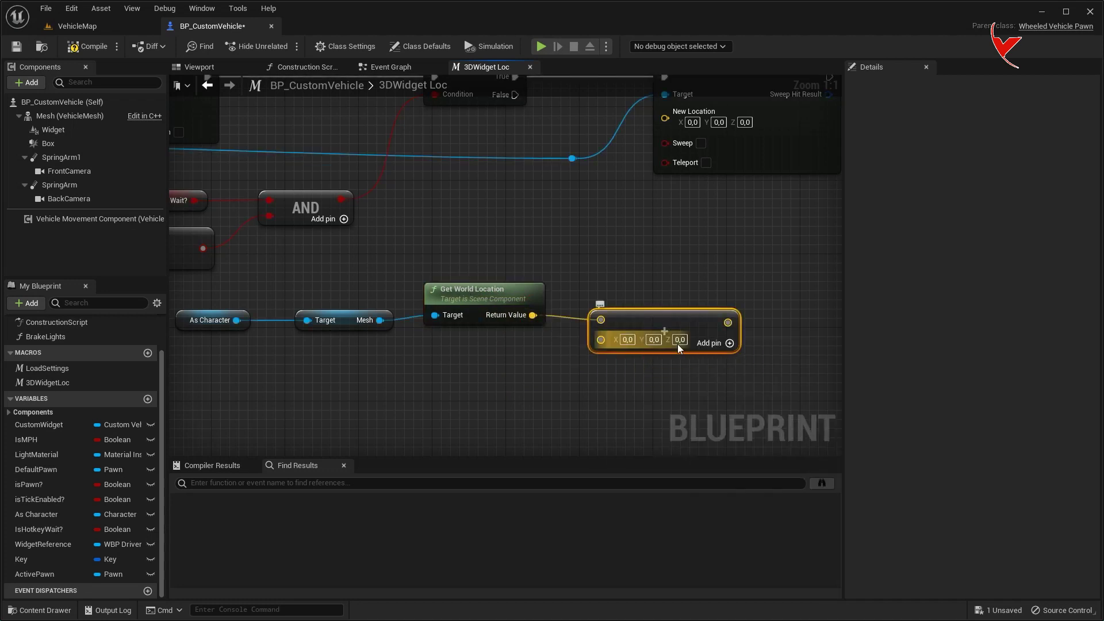
pyautogui.scroll(-2, 715, 332)
pyautogui.moveTo(305, 295)
pyautogui.mouseDown()
pyautogui.moveTo(716, 345)
pyautogui.moveTo(557, 334)
pyautogui.moveTo(661, 170)
pyautogui.mouseUp()
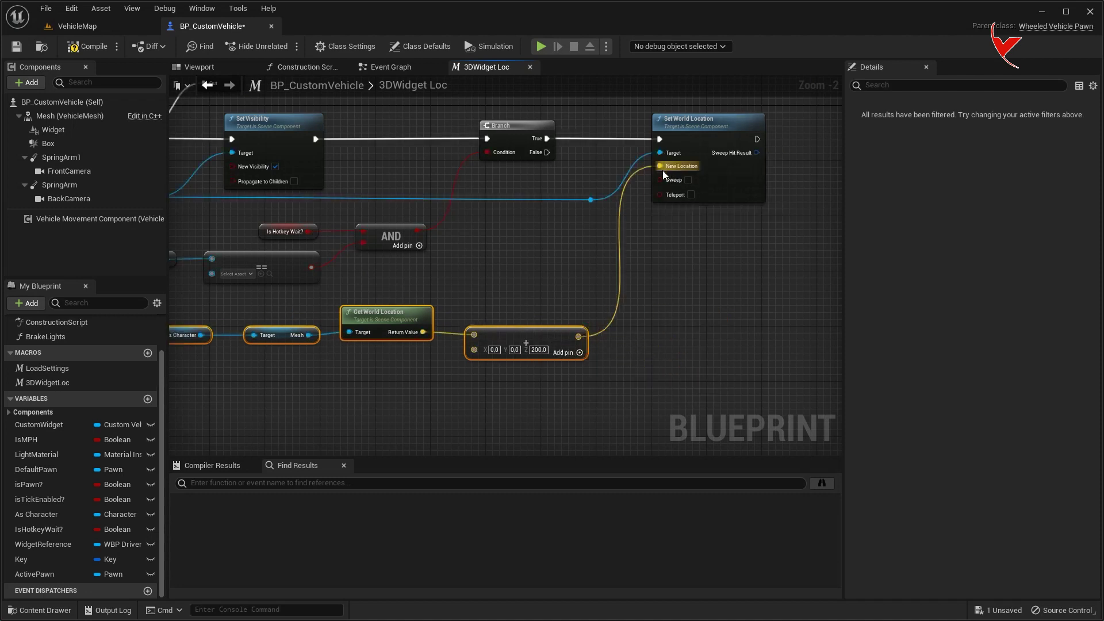
# - Enable Teleport on the Set World Location node
pyautogui.click(691, 194)
pyautogui.moveTo(702, 215); pyautogui.dragTo(502, 285, button='right')
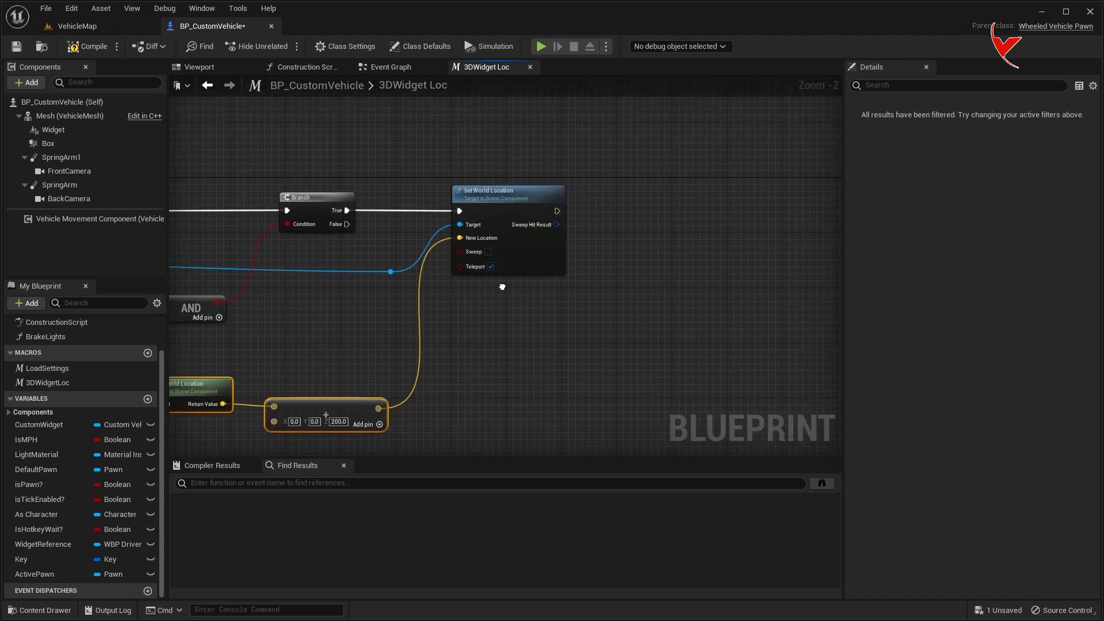
pyautogui.moveTo(557, 209); pyautogui.dragTo(605, 211)
# - Add a Delay after Set World Location that loops back to the Branch via a reroute
pyautogui.write('lay')
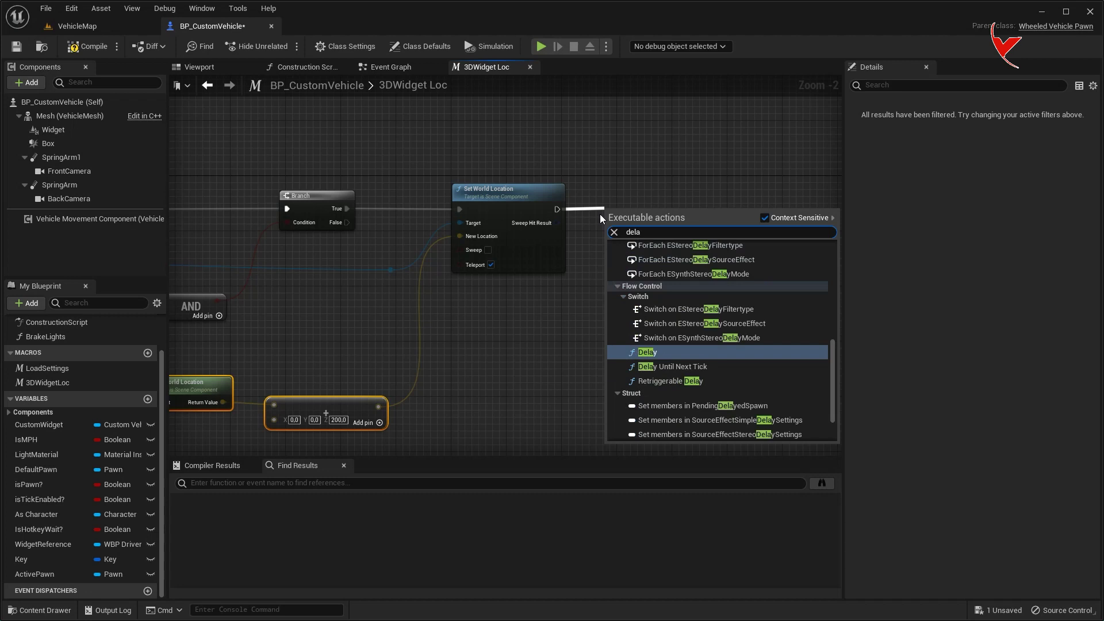
pyautogui.press('Return')
pyautogui.scroll(-1, 530, 239)
pyautogui.scroll(-1, 688, 215)
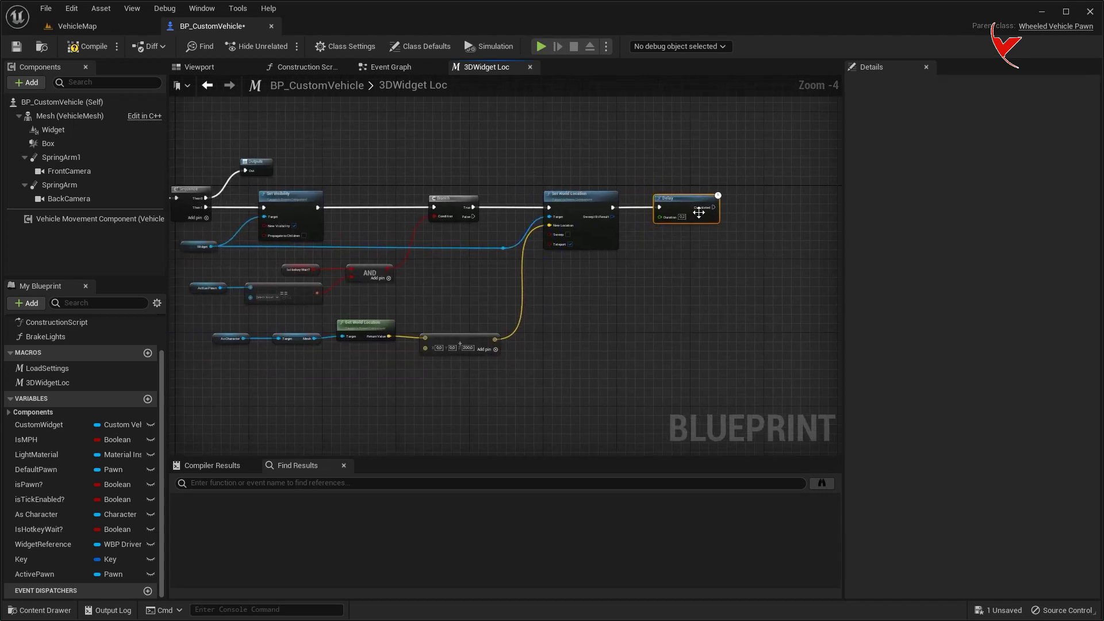
pyautogui.moveTo(685, 206)
pyautogui.mouseDown()
pyautogui.moveTo(679, 224)
pyautogui.moveTo(673, 195)
pyautogui.mouseUp()
pyautogui.doubleClick(531, 163)
pyautogui.moveTo(529, 166); pyautogui.dragTo(425, 159)
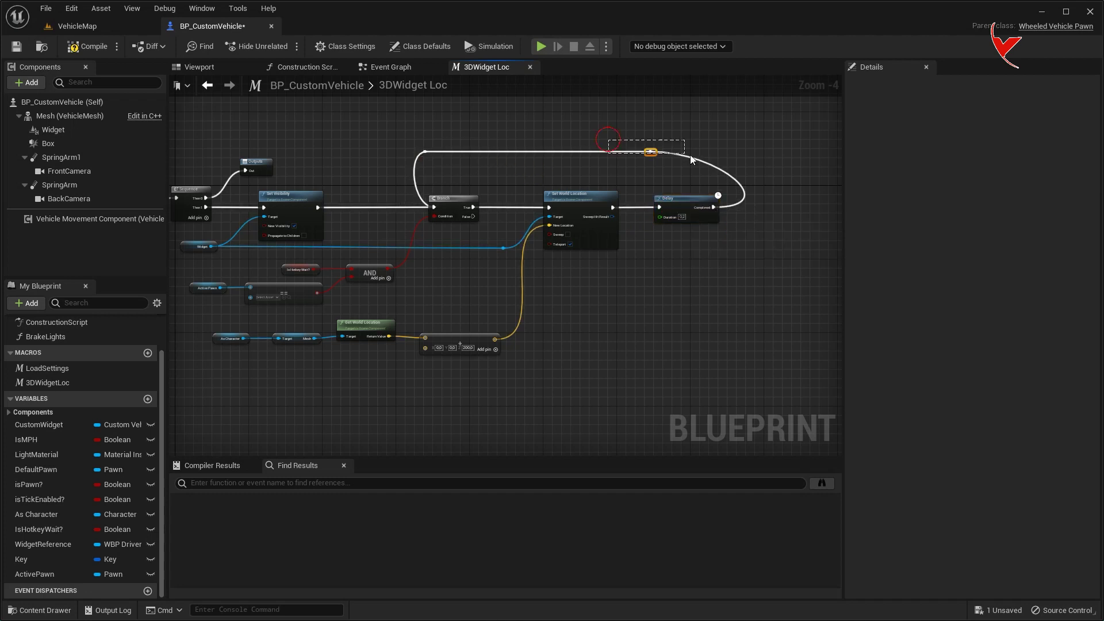
# - Place the 3DWidgetLoc macro in the Event Graph after SET Is Hotkey Wait?
pyautogui.click(391, 67)
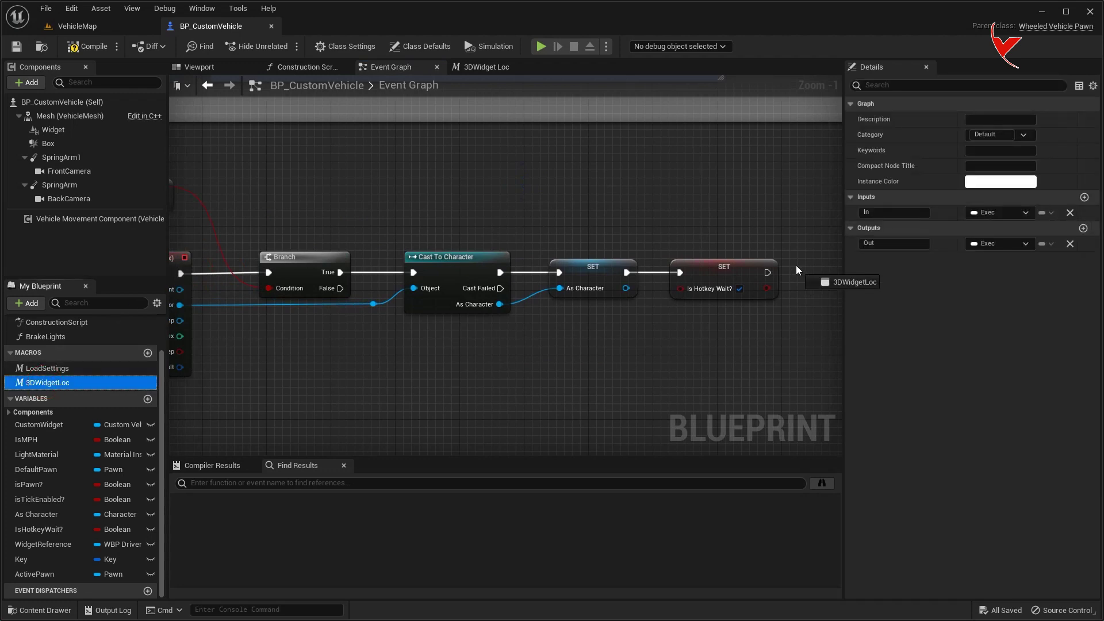
pyautogui.moveTo(43, 382); pyautogui.dragTo(662, 253)
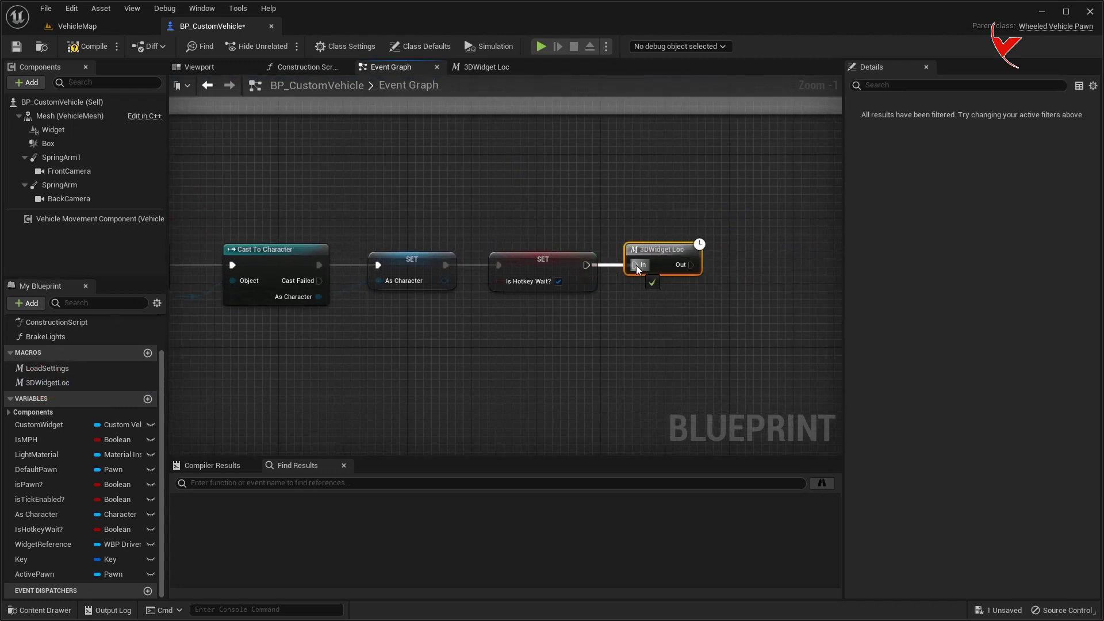
pyautogui.click(77, 25)
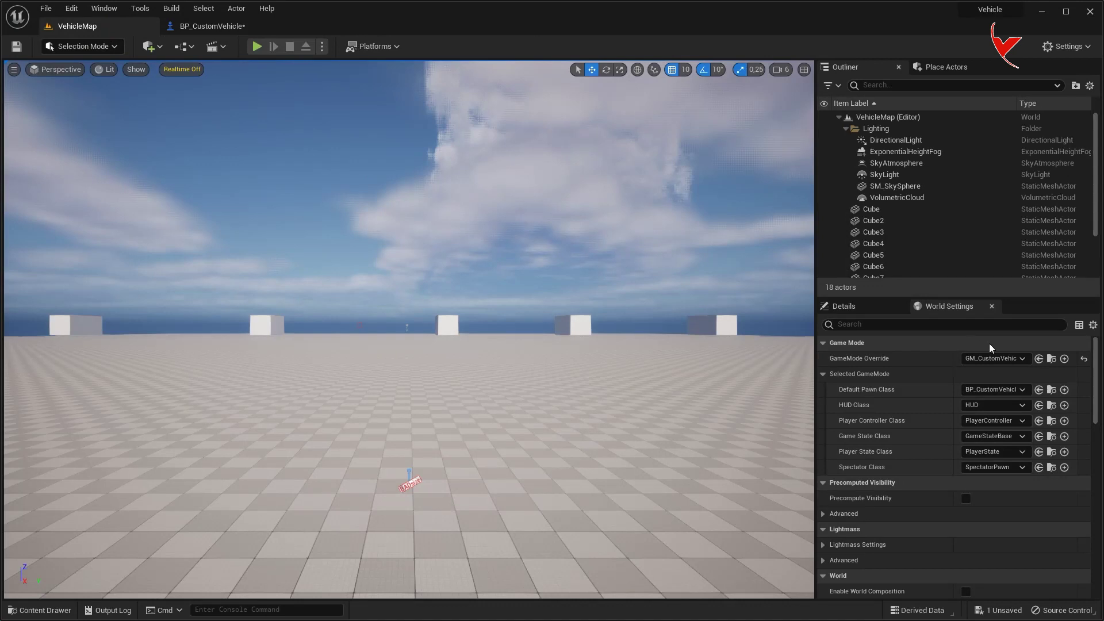
# - Make BP_ThirdPersonCharacter the default pawn and place a BP_CustomVehicle truck in the level
pyautogui.click(981, 391)
pyautogui.write('thir')
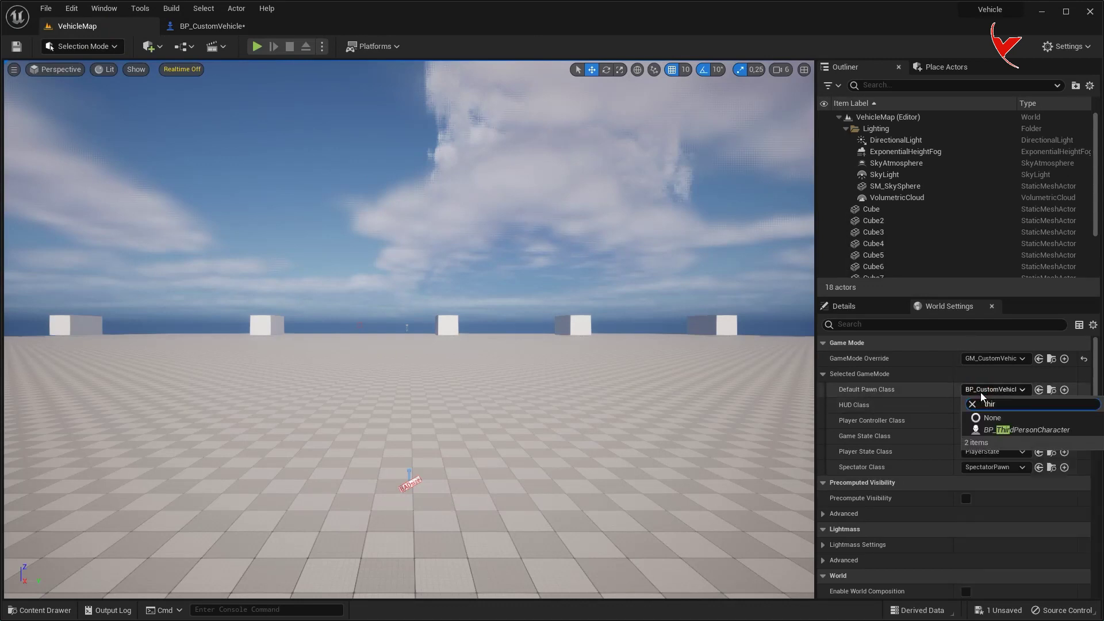
pyautogui.click(1000, 418)
pyautogui.moveTo(563, 381); pyautogui.dragTo(562, 403, button='right')
pyautogui.click(39, 610)
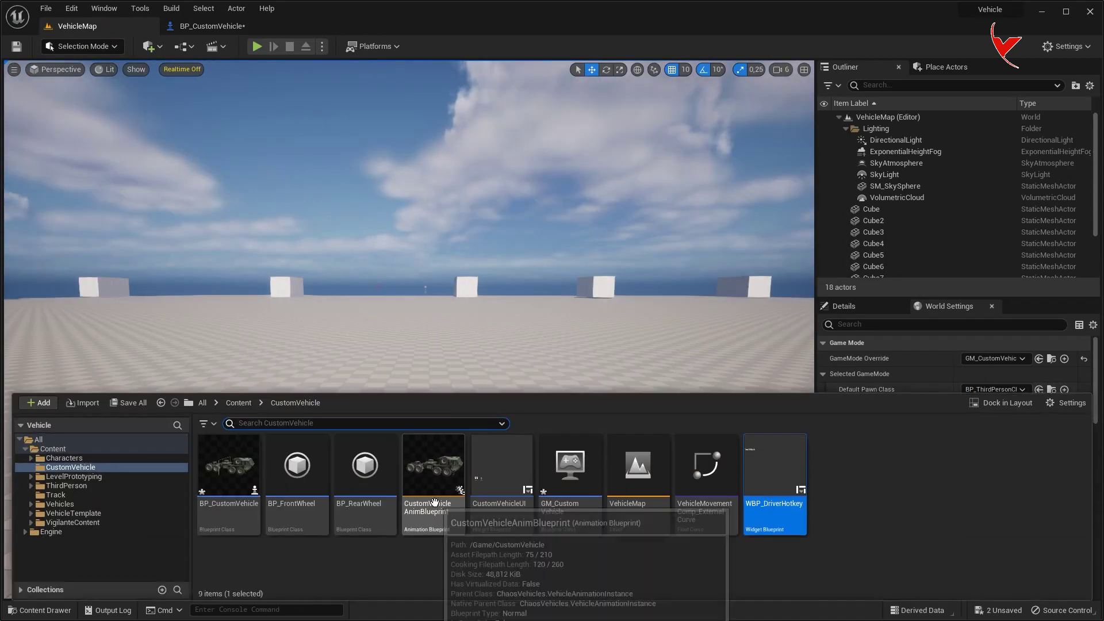
pyautogui.moveTo(227, 481); pyautogui.dragTo(322, 406)
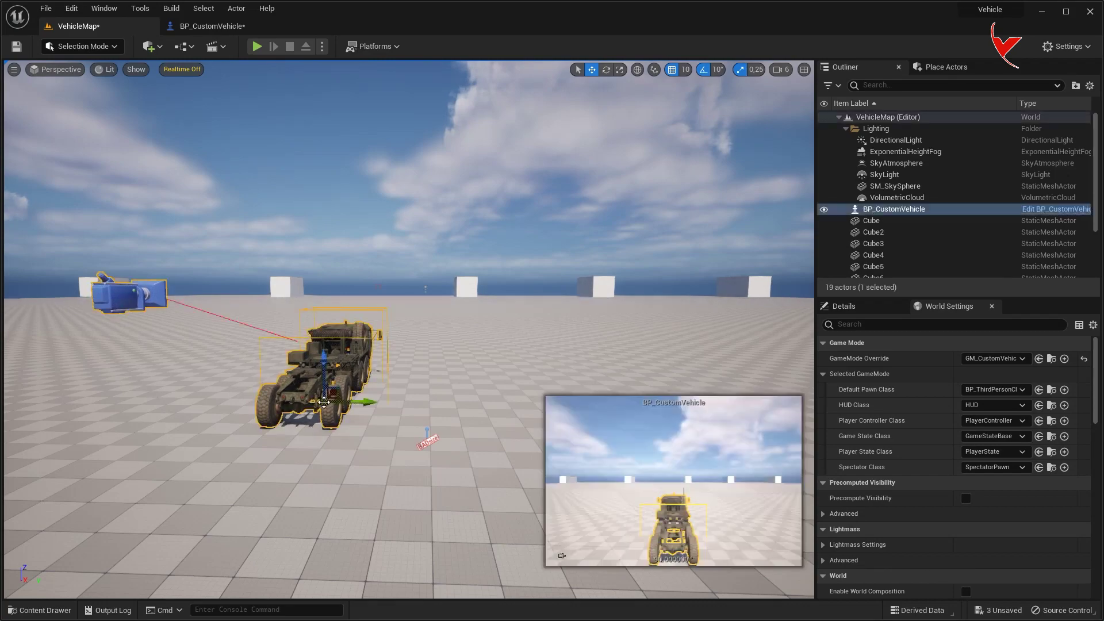
# - Play-test the vehicle map, walking the character around the truck
pyautogui.click(258, 46)
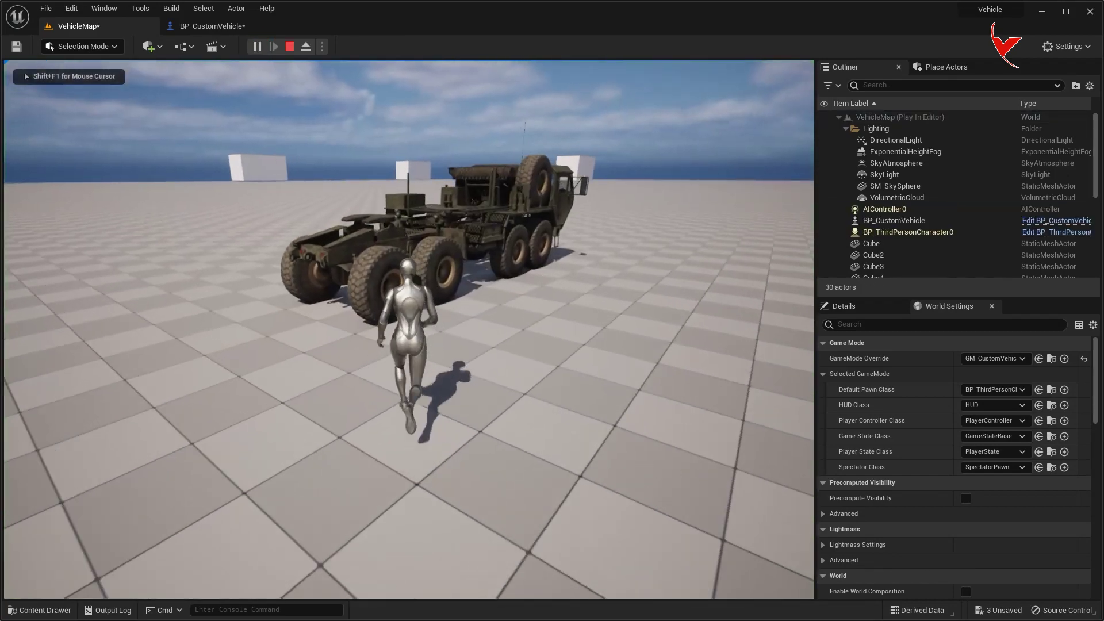
pyautogui.press('w')
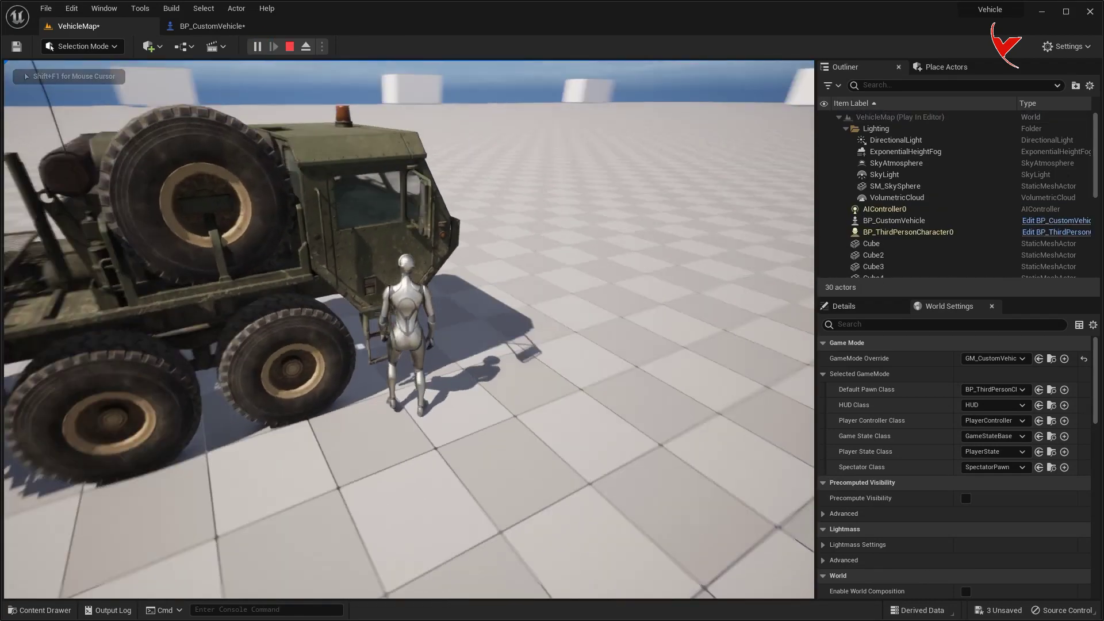
pyautogui.press('Escape')
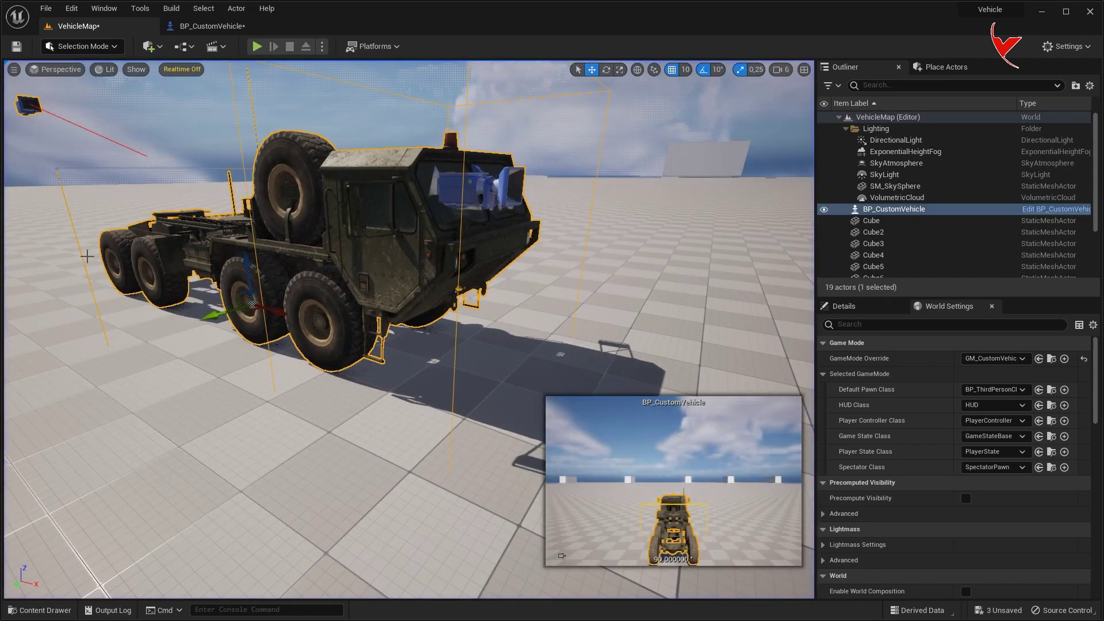
# - In BP_CustomVehicle, set the Widget component's Space to Screen
pyautogui.click(212, 26)
pyautogui.click(75, 131)
pyautogui.click(999, 339)
pyautogui.click(987, 360)
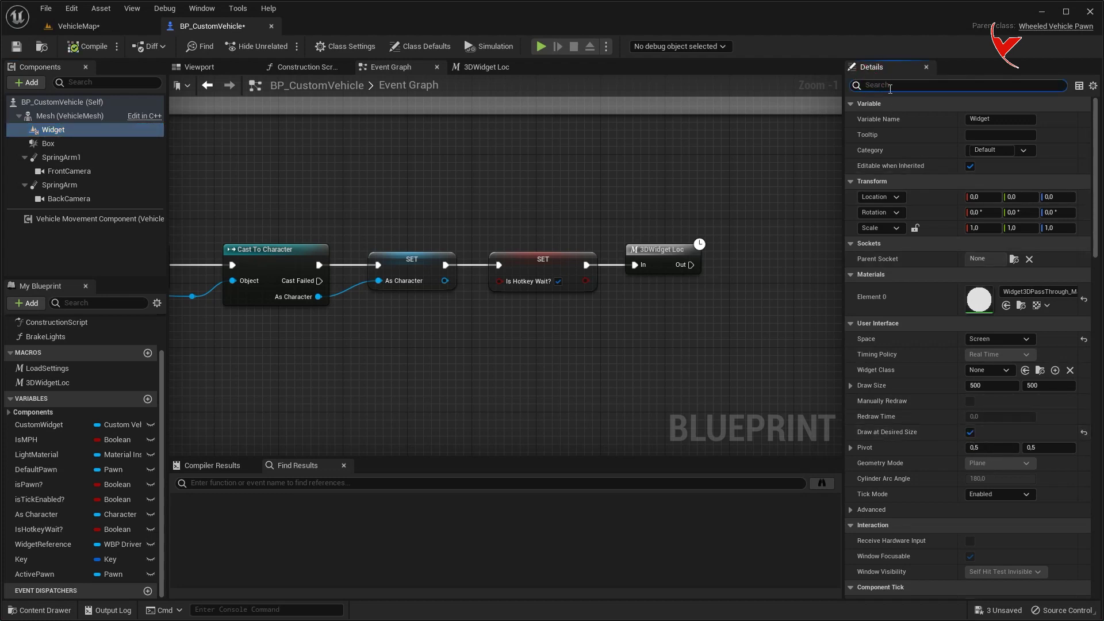
# - Filter the Widget's Details to its visibility properties with 'visi'
pyautogui.click(889, 85)
pyautogui.write('visi')
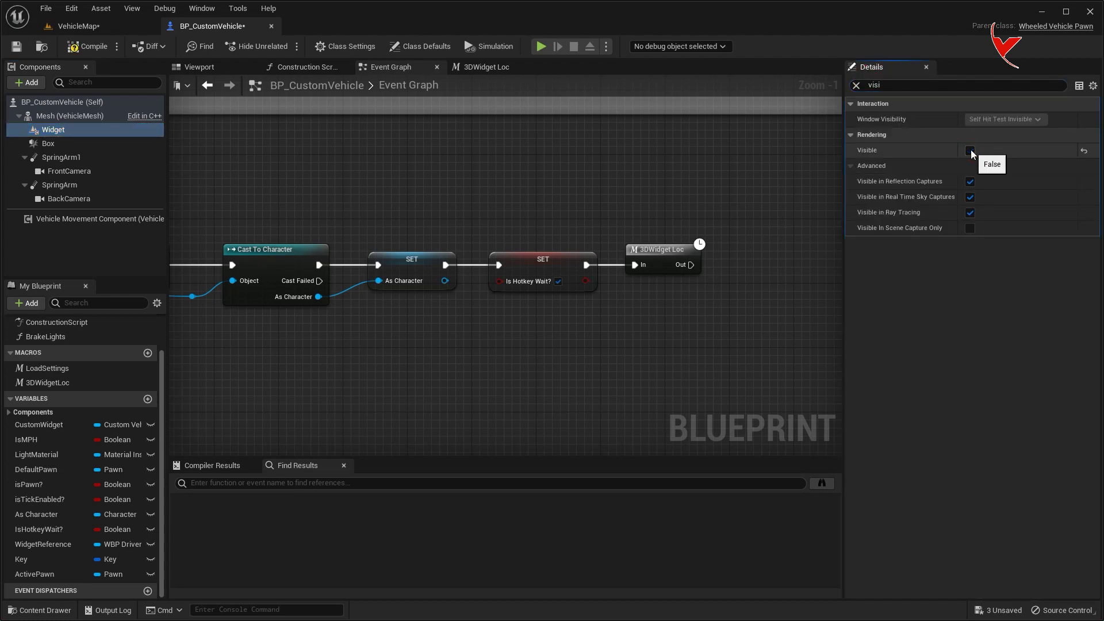
pyautogui.click(89, 46)
pyautogui.click(101, 27)
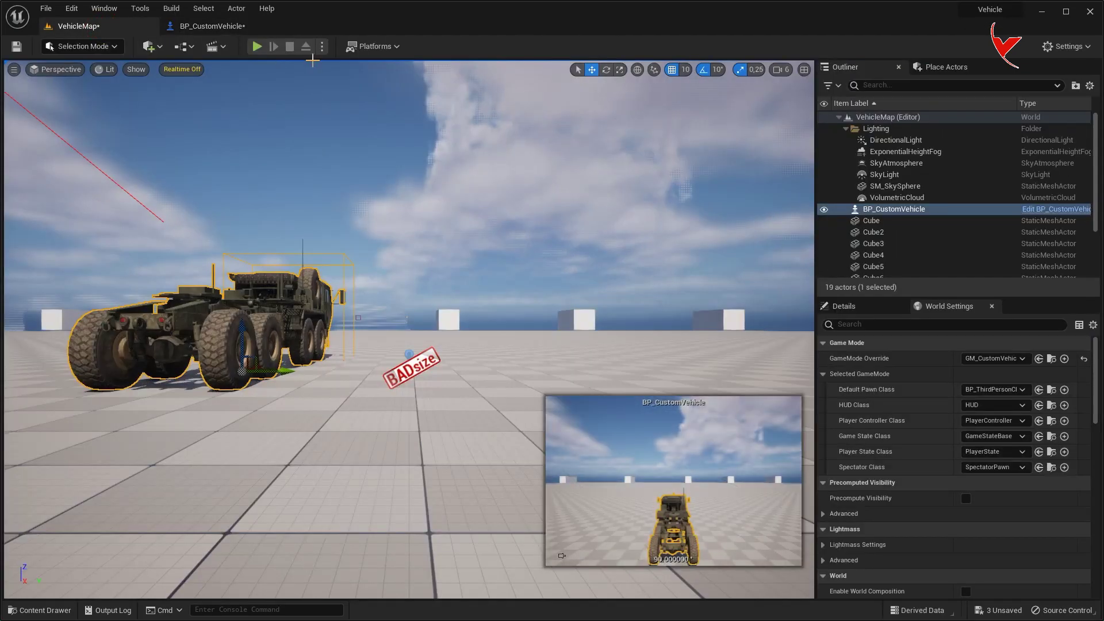
# - Play-test the level, moving near the truck to see the C hotkey prompt
pyautogui.click(257, 47)
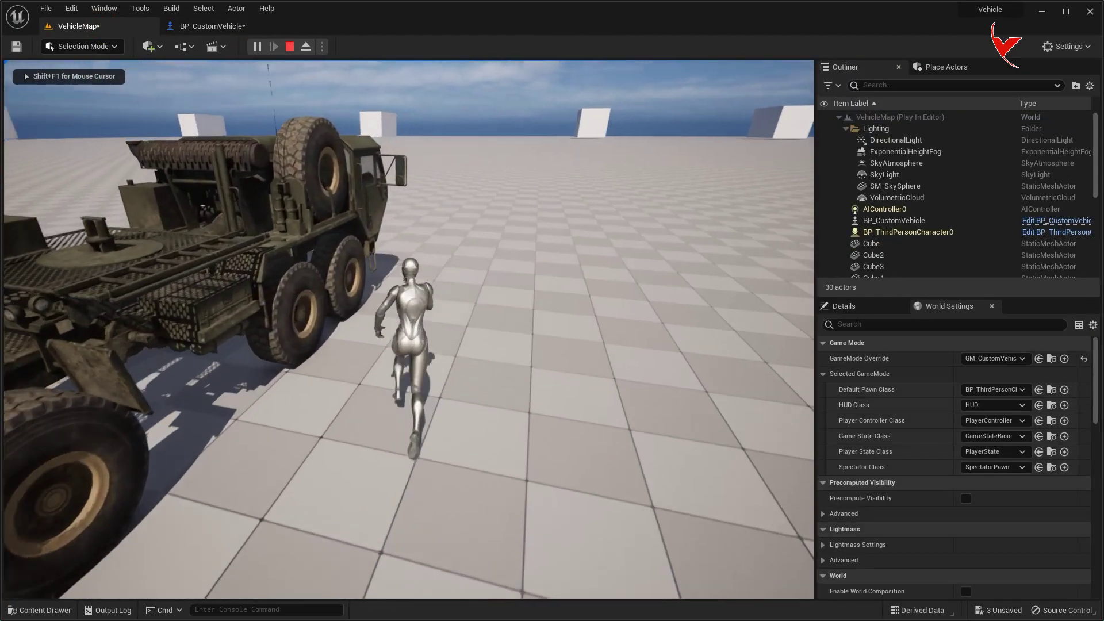
pyautogui.press('s')
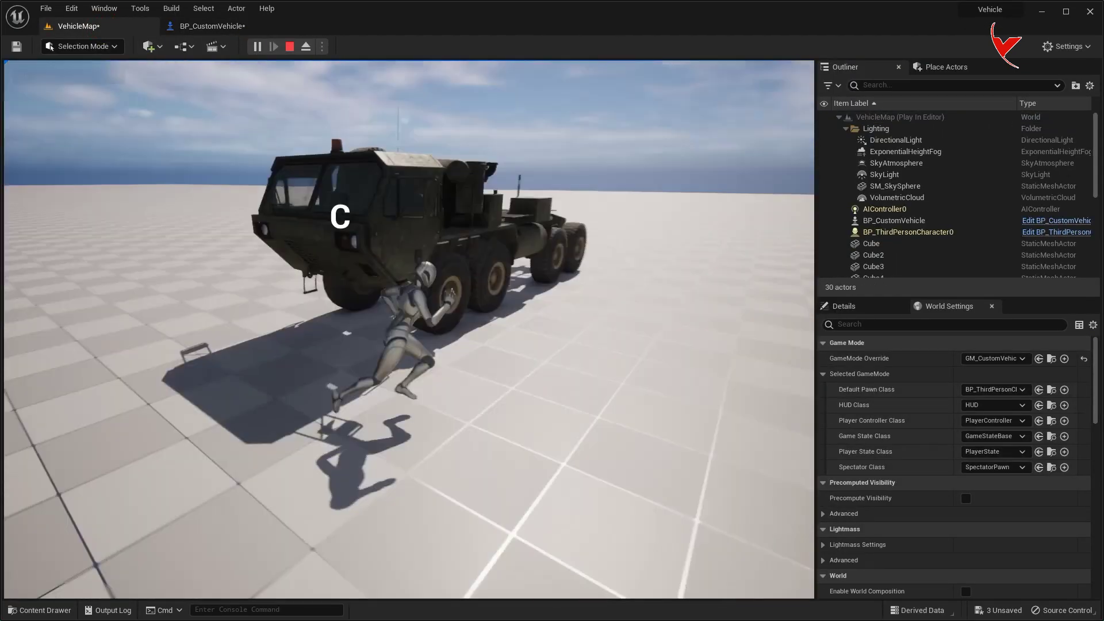
pyautogui.press('s')
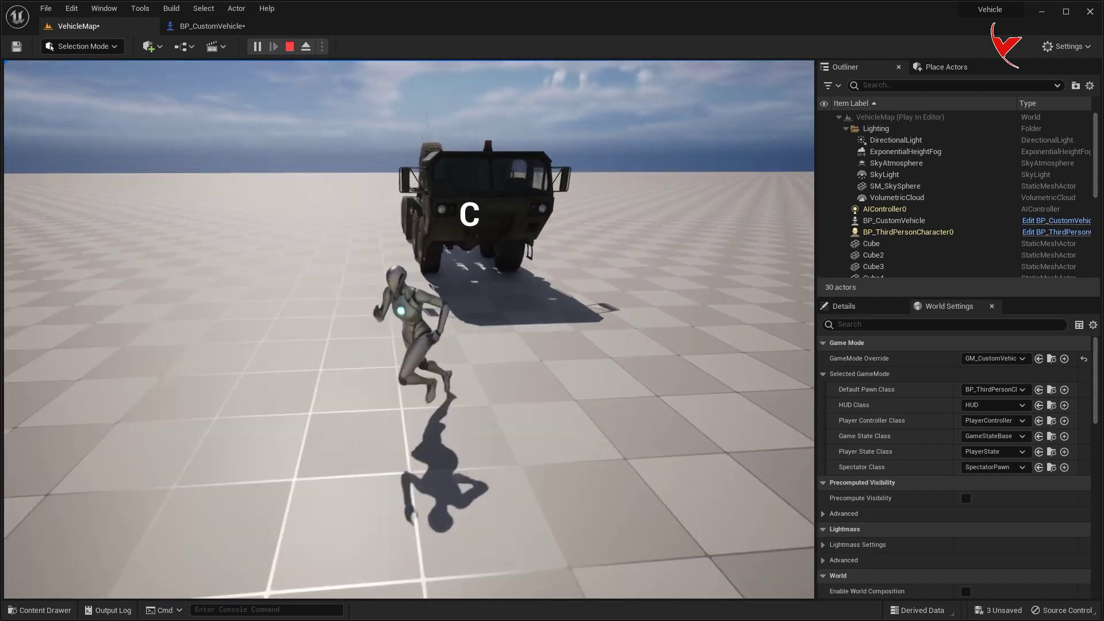
pyautogui.press('Escape')
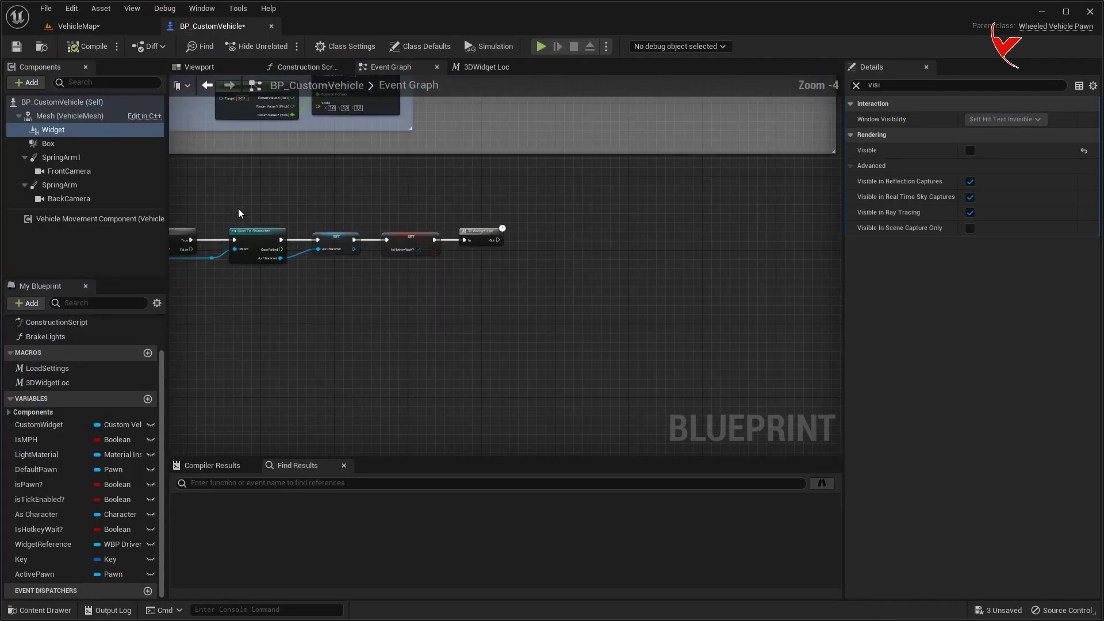
# - Save all, then feed Is Pawn? through a NOT Boolean into an AND node
pyautogui.scroll(1, 422, 309)
pyautogui.scroll(2, 425, 315)
pyautogui.hotkey('ctrl', 'shift', 's')
pyautogui.moveTo(46, 486)
pyautogui.mouseDown()
pyautogui.moveTo(322, 387)
pyautogui.moveTo(334, 408)
pyautogui.mouseUp()
pyautogui.moveTo(405, 391); pyautogui.dragTo(397, 336, button='right')
pyautogui.moveTo(374, 334); pyautogui.dragTo(395, 335)
pyautogui.write('not bo')
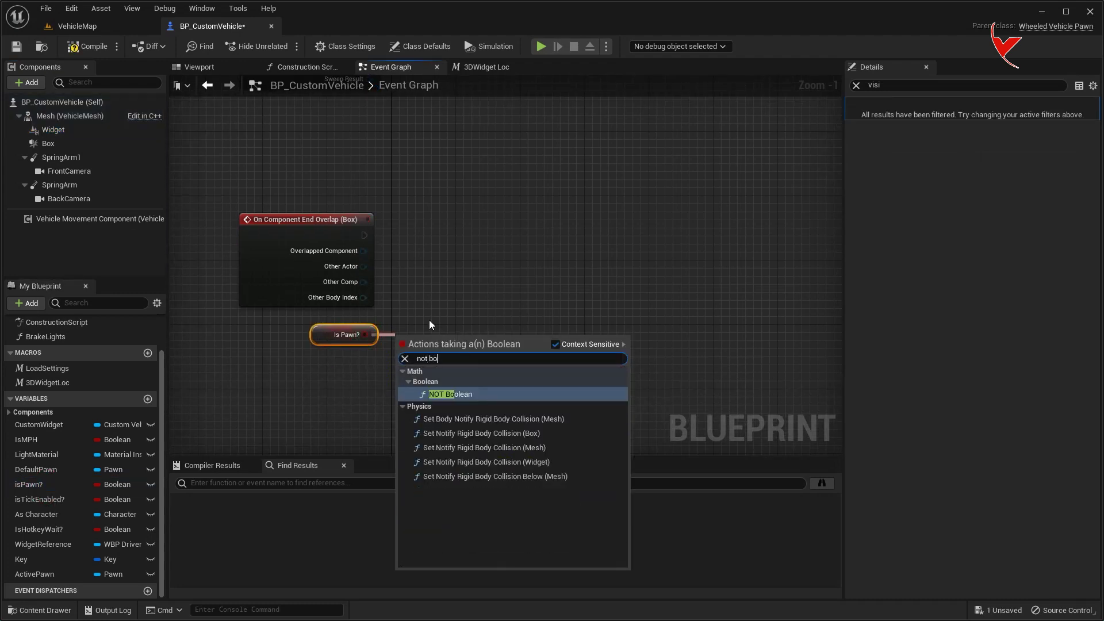
pyautogui.click(467, 395)
pyautogui.moveTo(490, 334)
pyautogui.mouseDown()
pyautogui.moveTo(593, 337)
pyautogui.moveTo(570, 335)
pyautogui.moveTo(598, 359)
pyautogui.mouseUp()
pyautogui.write('and bo')
pyautogui.click(593, 392)
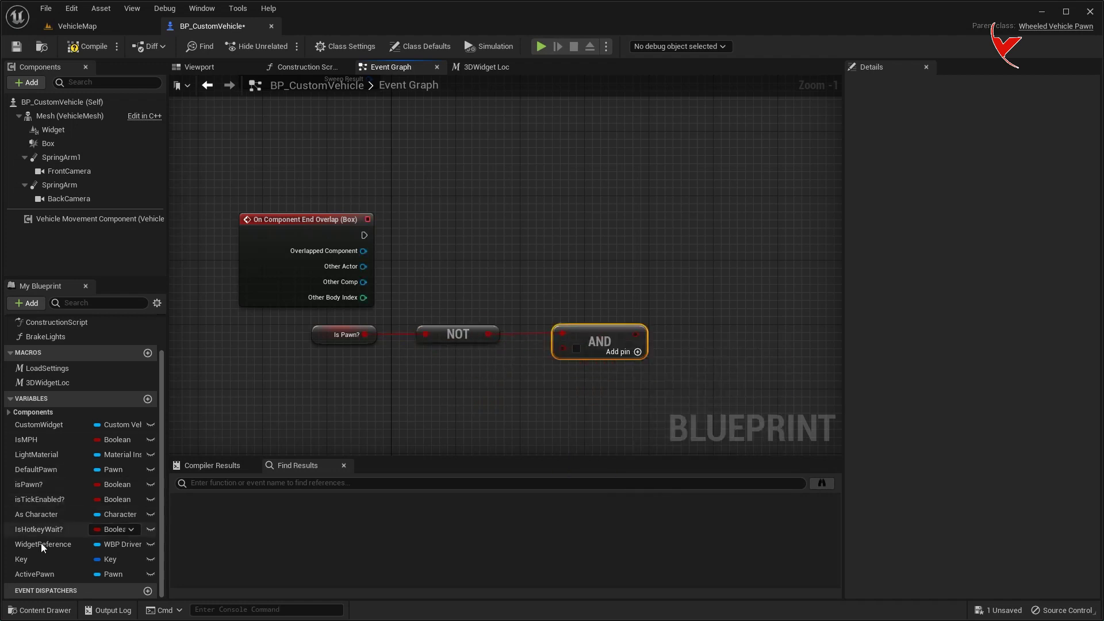
# - Connect an ActivePawn == check into the AND's second input
pyautogui.moveTo(34, 574)
pyautogui.mouseDown()
pyautogui.moveTo(319, 384)
pyautogui.moveTo(443, 375)
pyautogui.mouseUp()
pyautogui.click(327, 394)
pyautogui.write('==')
pyautogui.click(446, 442)
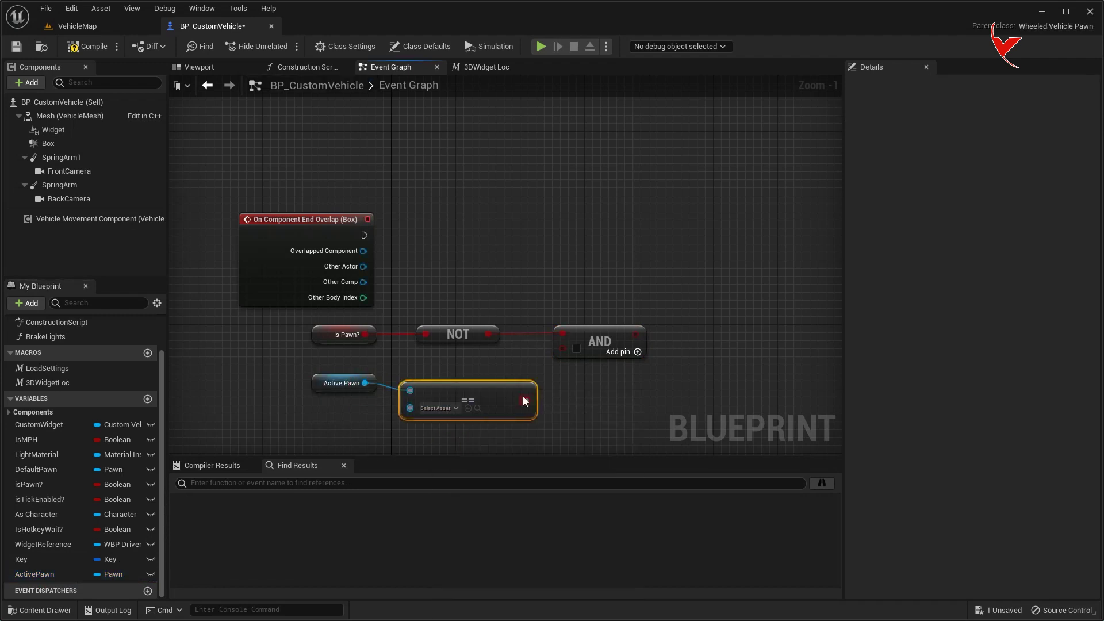
pyautogui.moveTo(558, 351); pyautogui.dragTo(562, 349)
# - Add a Branch on the AND result and a Cast To Character off its True
pyautogui.moveTo(563, 322); pyautogui.dragTo(457, 316, button='right')
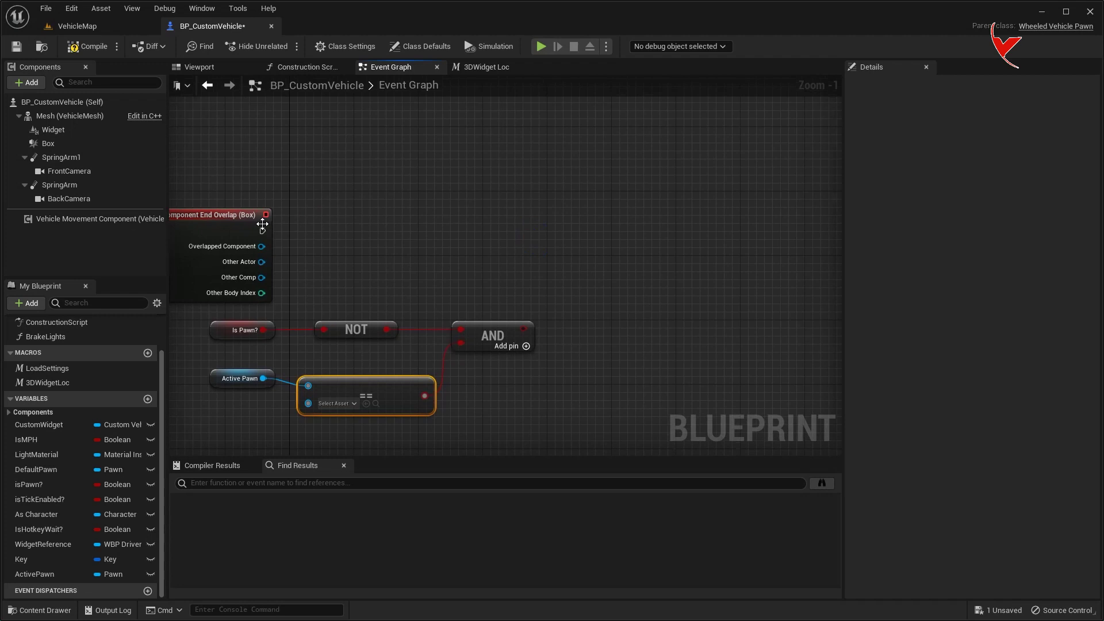
pyautogui.moveTo(560, 231); pyautogui.dragTo(560, 231)
pyautogui.click(615, 420)
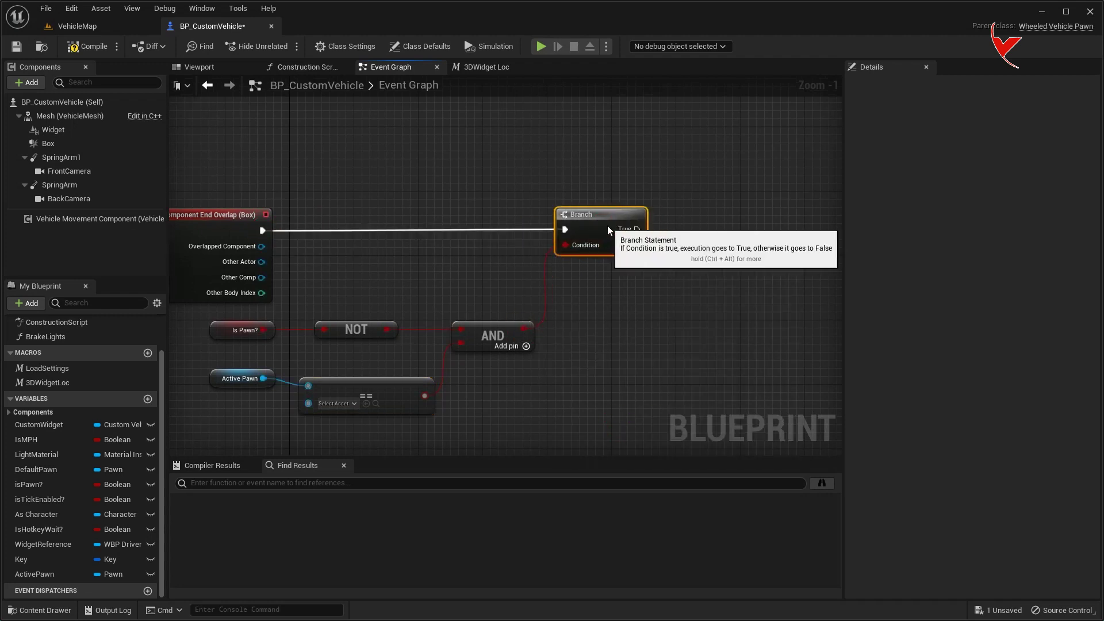
pyautogui.moveTo(571, 252); pyautogui.dragTo(400, 249, button='right')
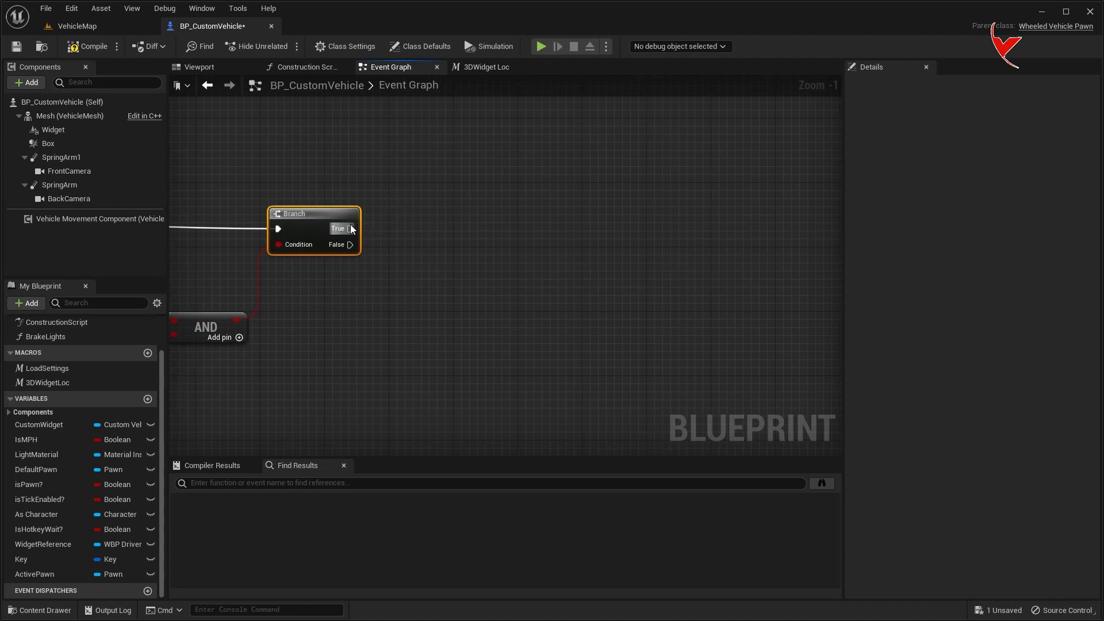
pyautogui.moveTo(350, 228); pyautogui.dragTo(429, 221)
pyautogui.write('cast to')
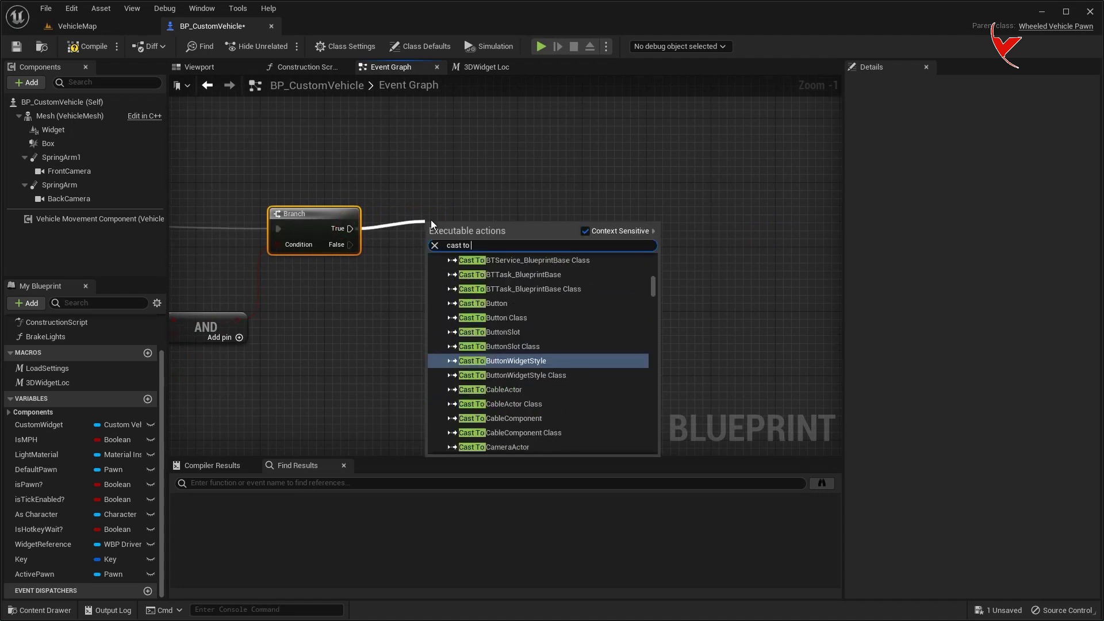
pyautogui.write('chara')
pyautogui.press('Return')
# - Wire Other Actor into the cast's Object input through a reroute, and save
pyautogui.moveTo(238, 246); pyautogui.dragTo(565, 223, button='right')
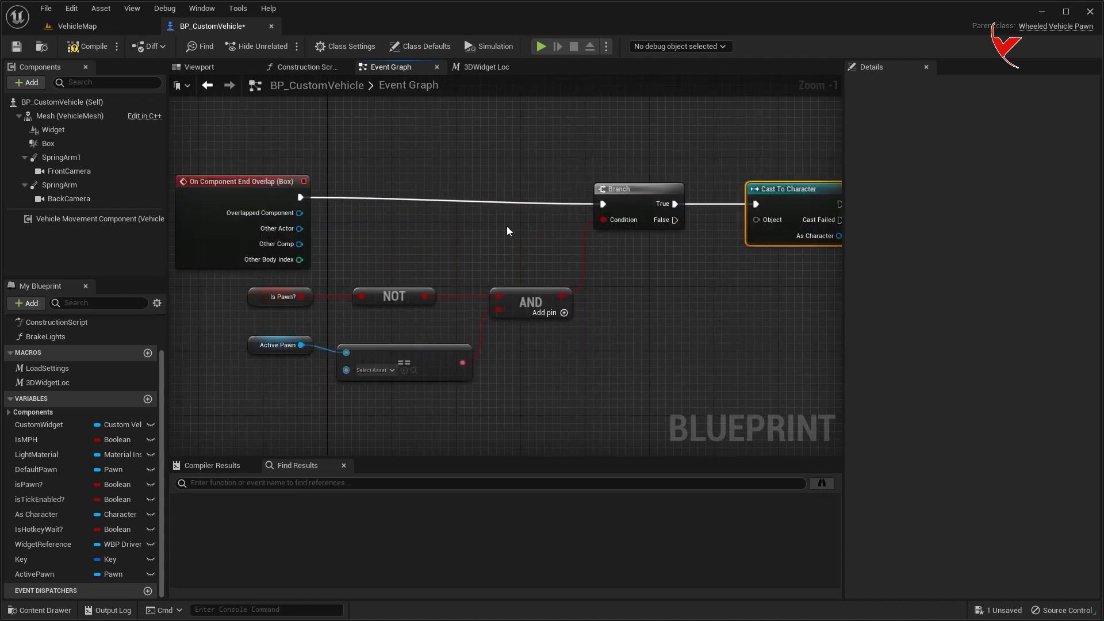
pyautogui.moveTo(357, 239); pyautogui.dragTo(311, 236, button='right')
pyautogui.moveTo(236, 234); pyautogui.dragTo(720, 221)
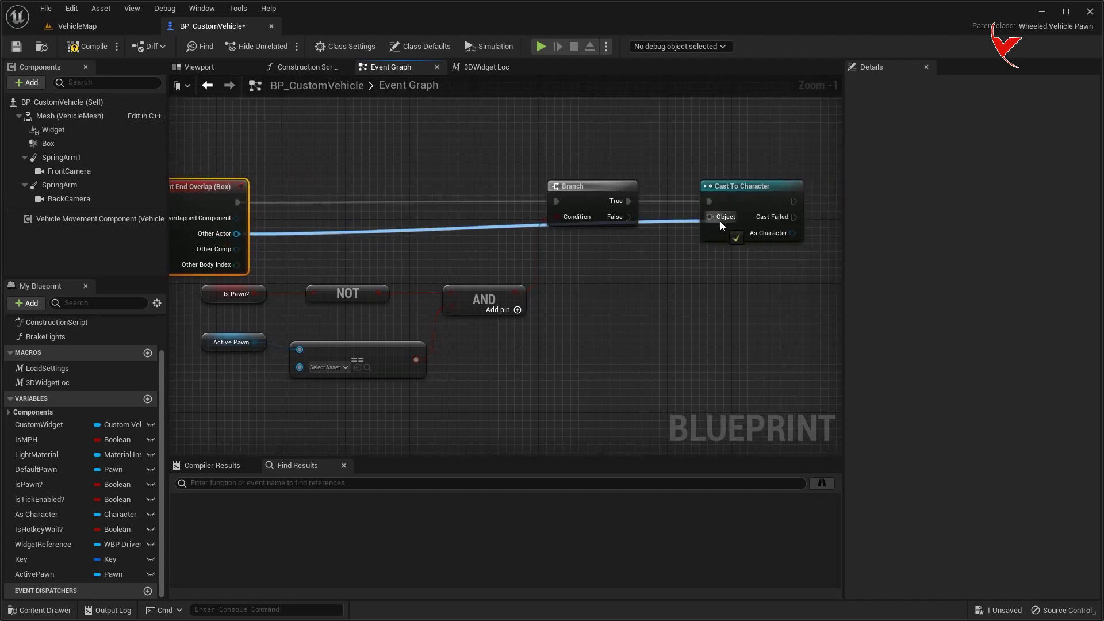
pyautogui.doubleClick(519, 223)
pyautogui.moveTo(510, 224); pyautogui.dragTo(648, 250)
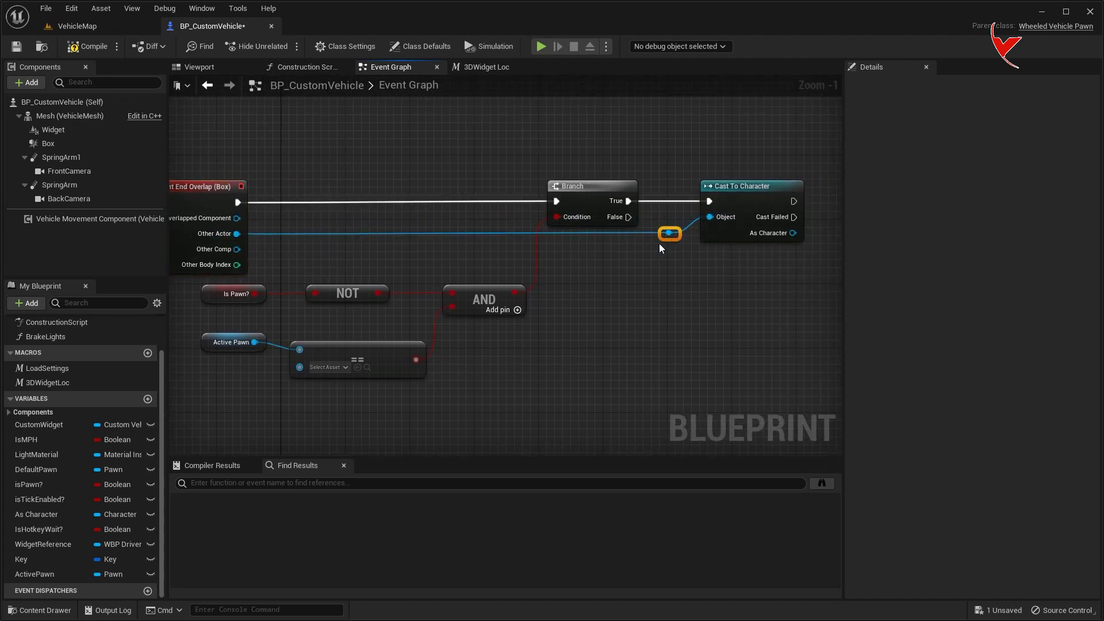
pyautogui.moveTo(667, 261); pyautogui.dragTo(461, 261, button='right')
pyautogui.hotkey('ctrl', 's')
# - Compare the cast result with the As Character variable using an == node
pyautogui.moveTo(588, 232); pyautogui.dragTo(661, 262)
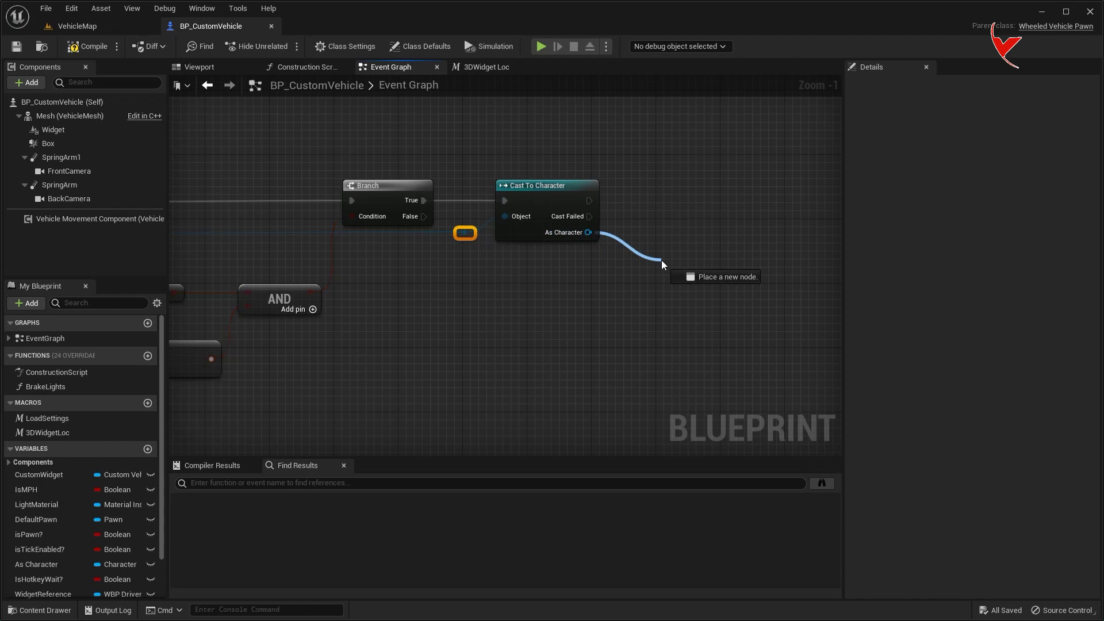
pyautogui.write('==')
pyautogui.click(699, 326)
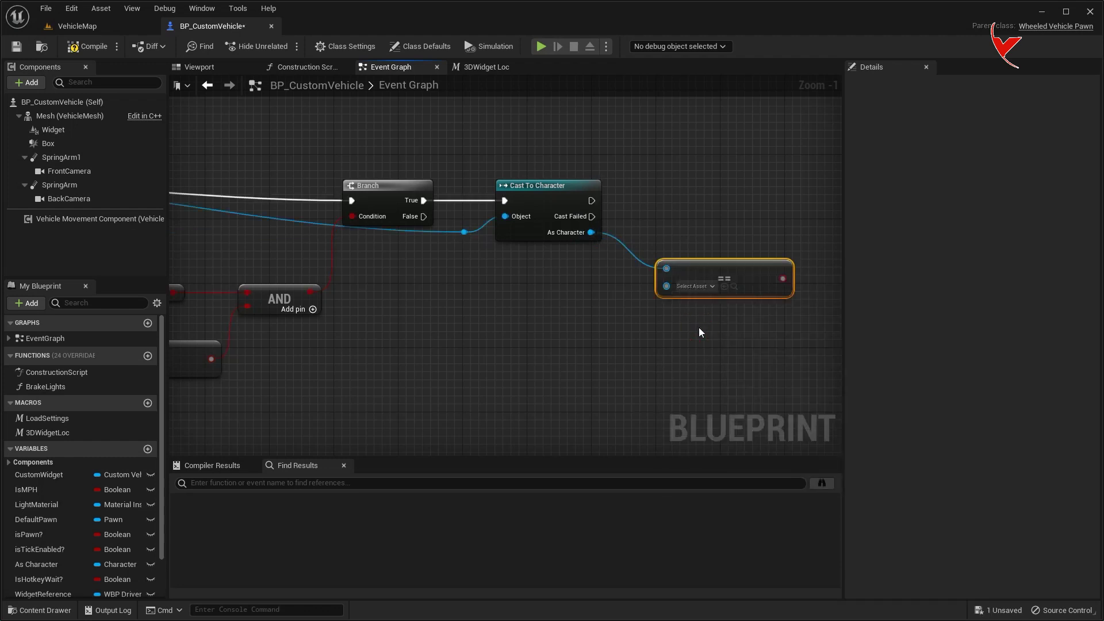
pyautogui.scroll(-3, 62, 540)
pyautogui.moveTo(46, 518)
pyautogui.mouseDown()
pyautogui.moveTo(533, 287)
pyautogui.moveTo(667, 287)
pyautogui.mouseUp()
pyautogui.click(581, 290)
pyautogui.moveTo(690, 312); pyautogui.dragTo(622, 295, button='right')
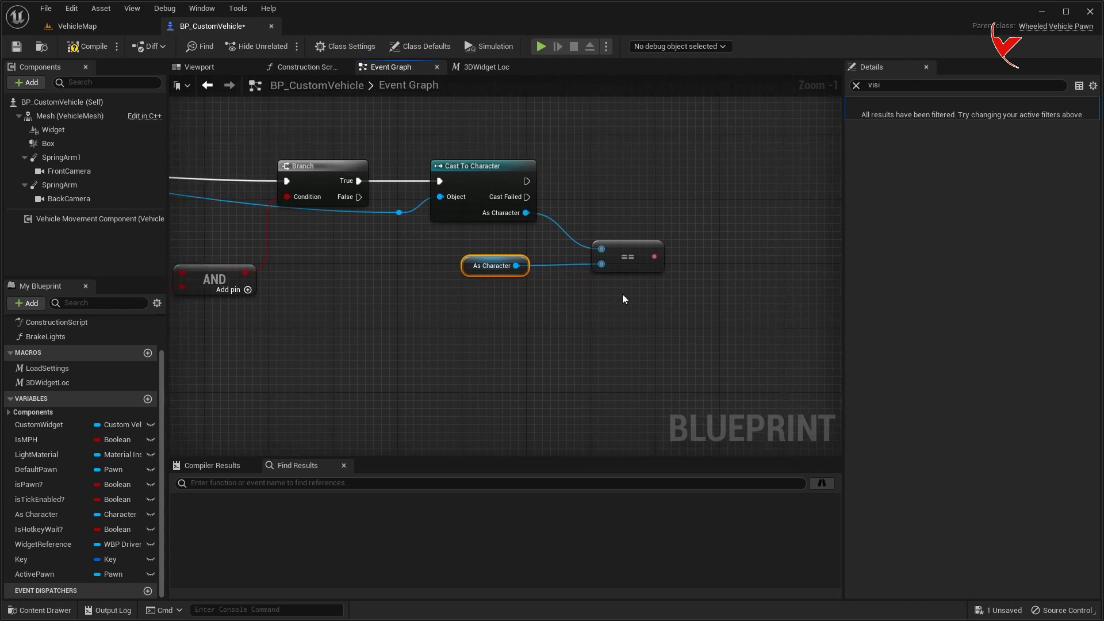
# - Combine a not-equal check on As Character with the == result in an AND node
pyautogui.moveTo(516, 265); pyautogui.dragTo(587, 304)
pyautogui.write('!=')
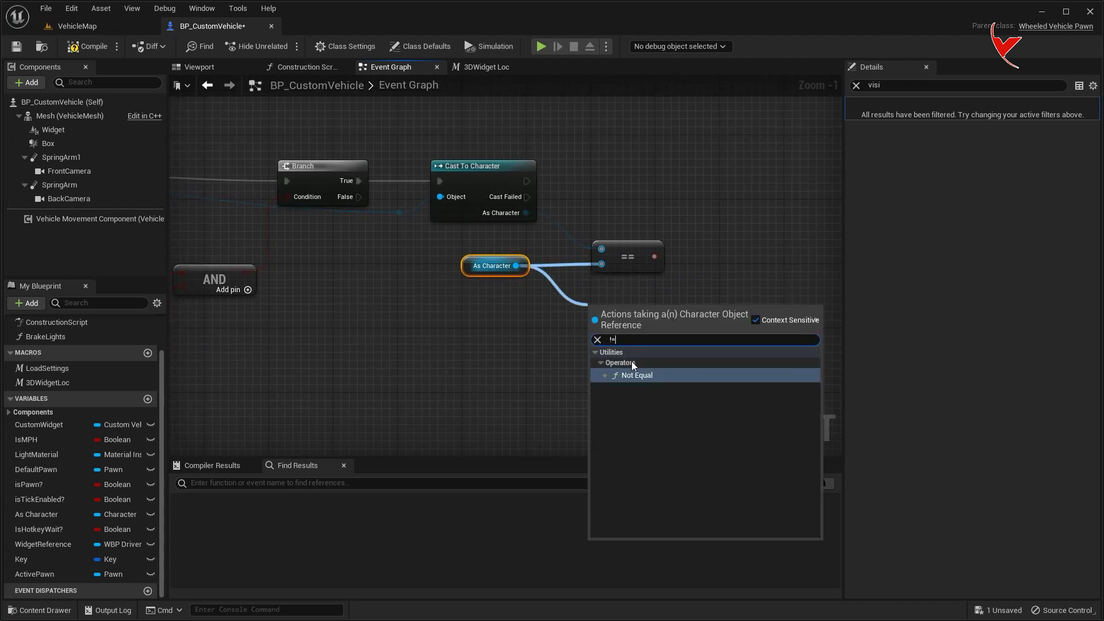
pyautogui.click(632, 361)
pyautogui.moveTo(627, 329); pyautogui.dragTo(501, 334, button='right')
pyautogui.moveTo(632, 262); pyautogui.dragTo(638, 260)
pyautogui.write('and bo')
pyautogui.click(684, 320)
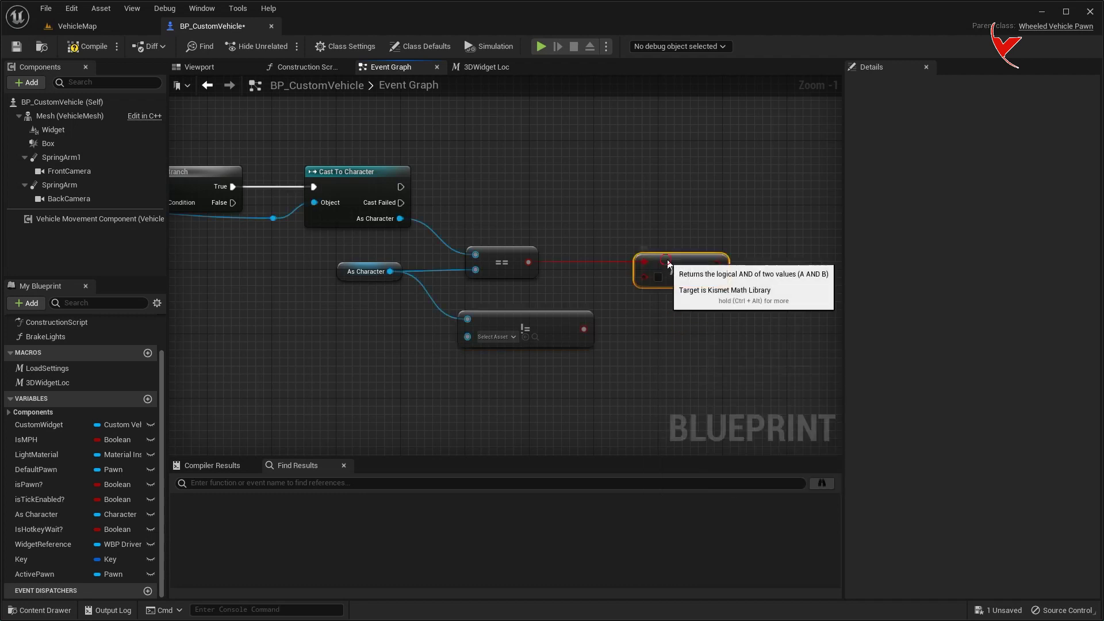
pyautogui.moveTo(662, 278); pyautogui.dragTo(661, 278)
# - Add a Branch after Cast To Character, driven by the AND result
pyautogui.moveTo(661, 277); pyautogui.dragTo(553, 291, button='right')
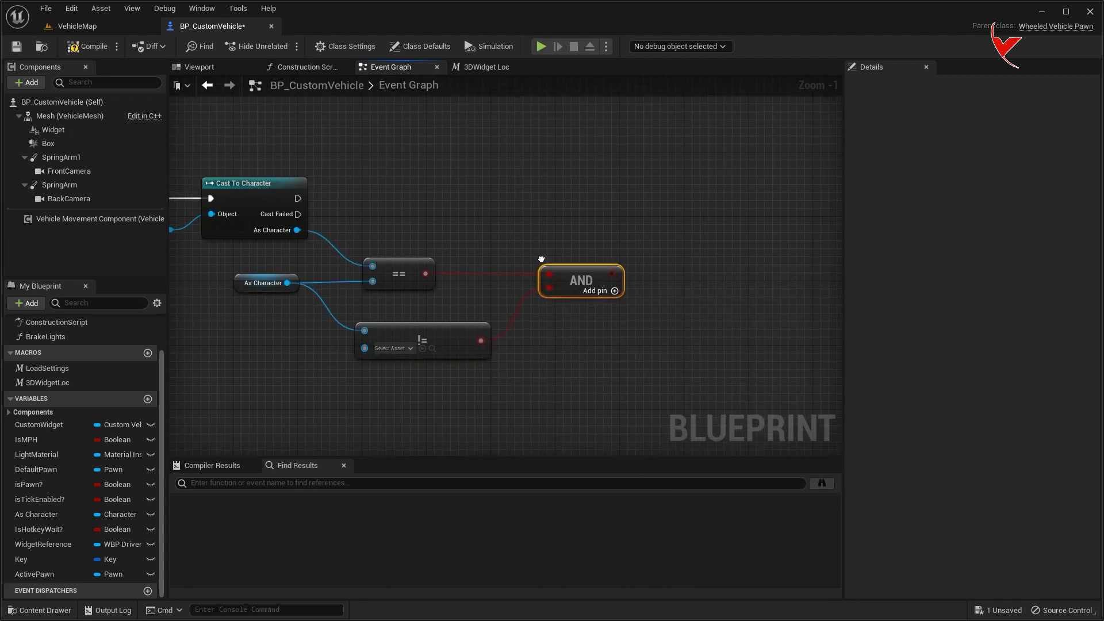
pyautogui.moveTo(292, 199); pyautogui.dragTo(657, 195)
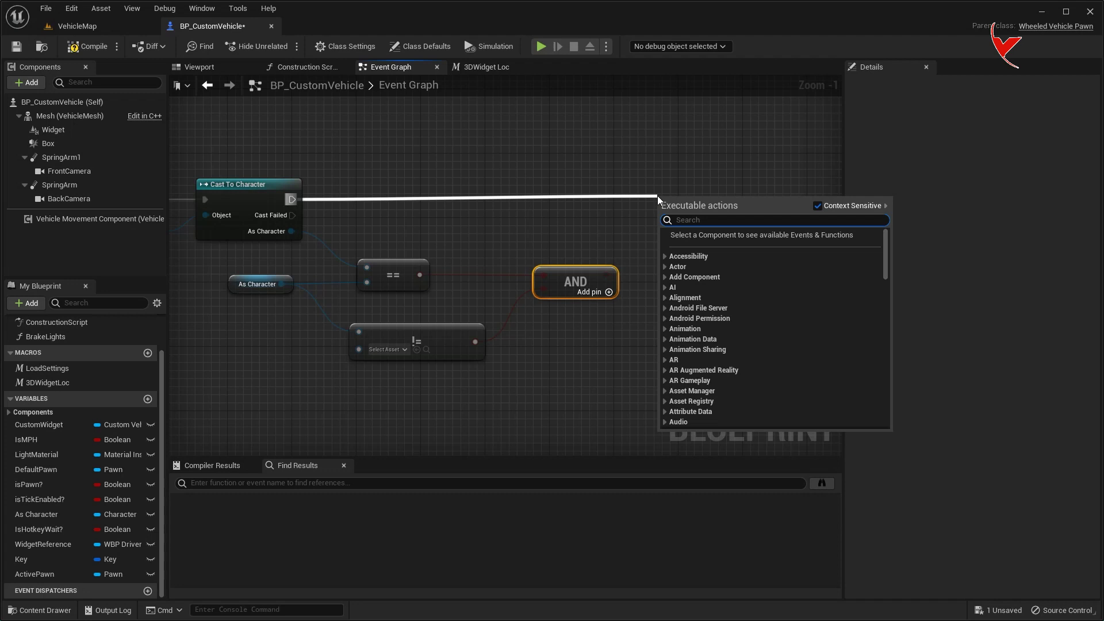
pyautogui.write('bra')
pyautogui.click(708, 388)
pyautogui.moveTo(606, 274); pyautogui.dragTo(664, 216)
pyautogui.moveTo(661, 219); pyautogui.dragTo(482, 227, button='right')
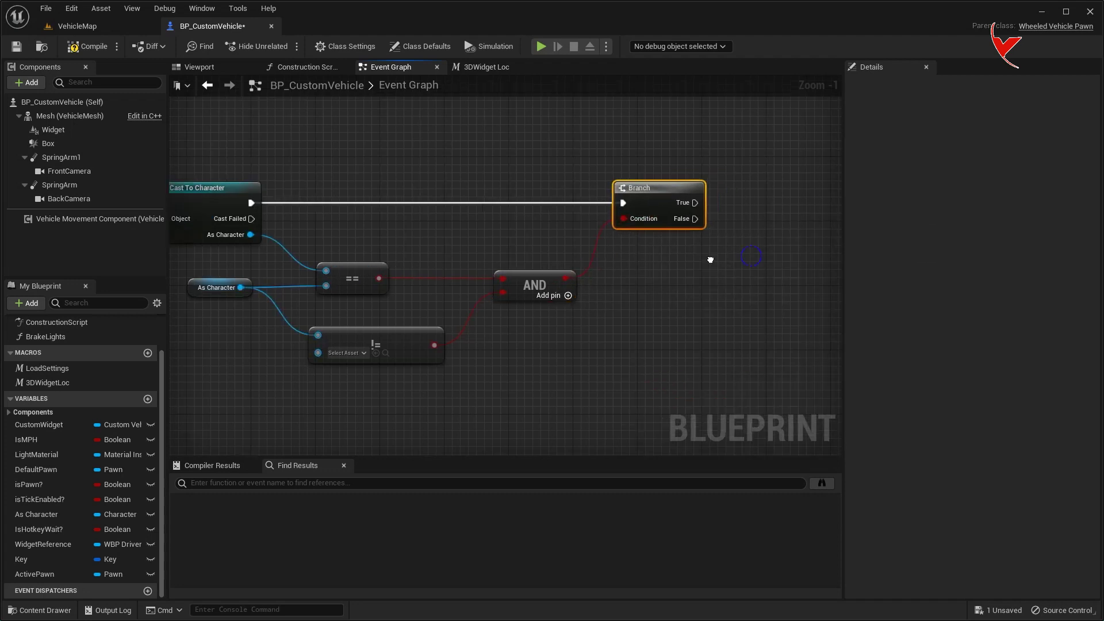
# - On Branch True, clear As Character, hide the Widget with Set Visibility, then set IsHotkeyWait?
pyautogui.moveTo(43, 514); pyautogui.dragTo(561, 208)
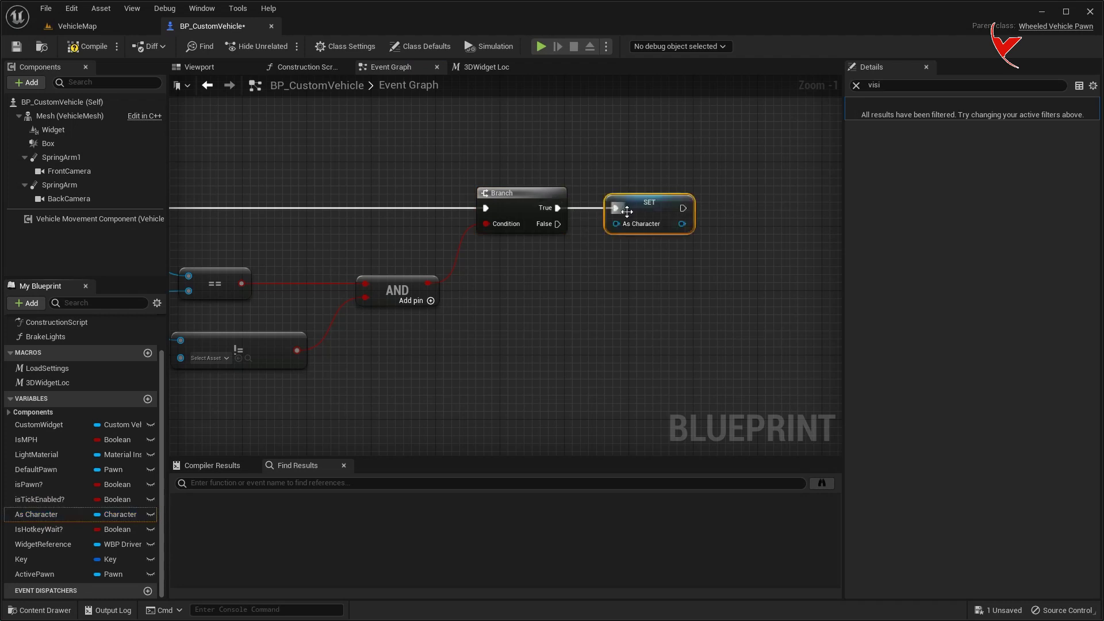
pyautogui.moveTo(660, 201); pyautogui.dragTo(576, 194, button='right')
pyautogui.moveTo(53, 129)
pyautogui.mouseDown()
pyautogui.moveTo(485, 268)
pyautogui.moveTo(647, 252)
pyautogui.mouseUp()
pyautogui.write('set visi')
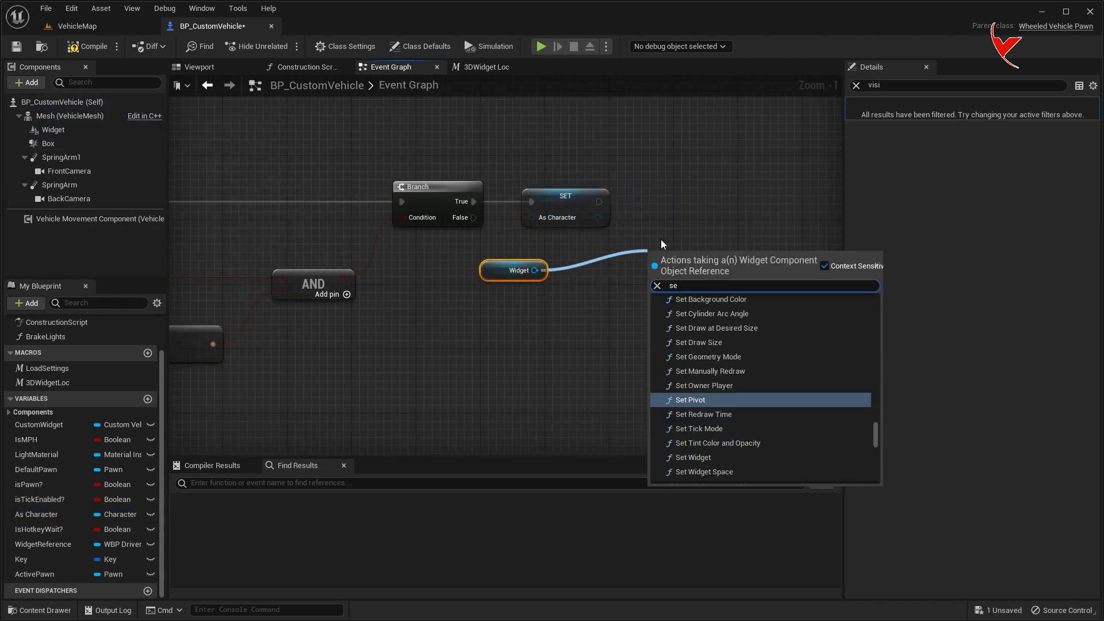
pyautogui.click(695, 310)
pyautogui.moveTo(690, 253)
pyautogui.mouseDown()
pyautogui.moveTo(698, 187)
pyautogui.moveTo(661, 210)
pyautogui.mouseUp()
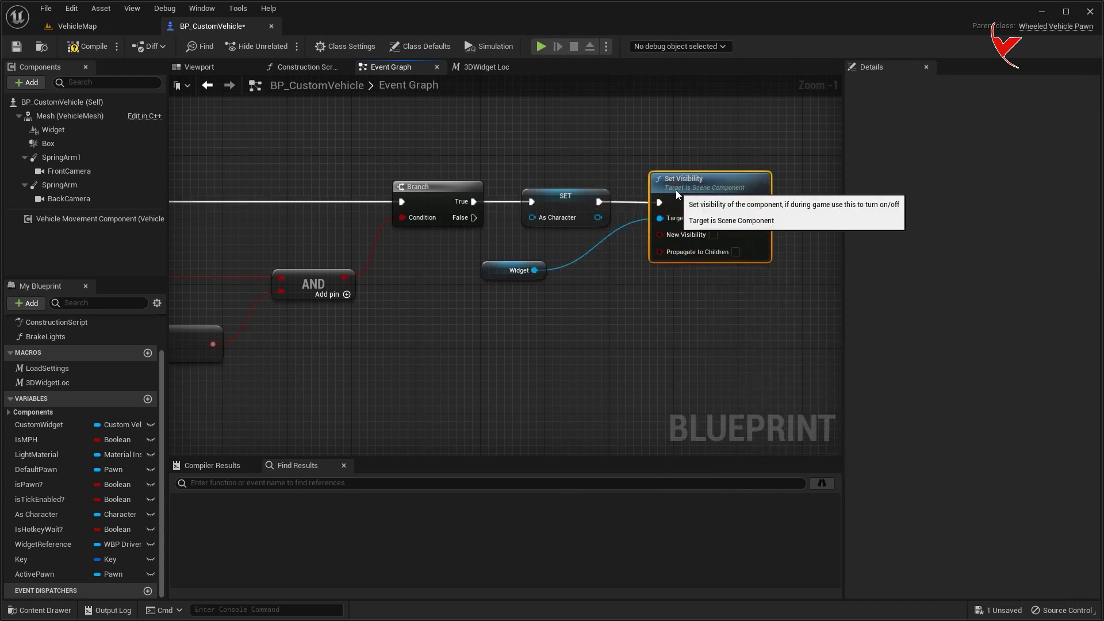
pyautogui.moveTo(572, 270); pyautogui.dragTo(466, 261, button='right')
pyautogui.moveTo(35, 529); pyautogui.dragTo(654, 201)
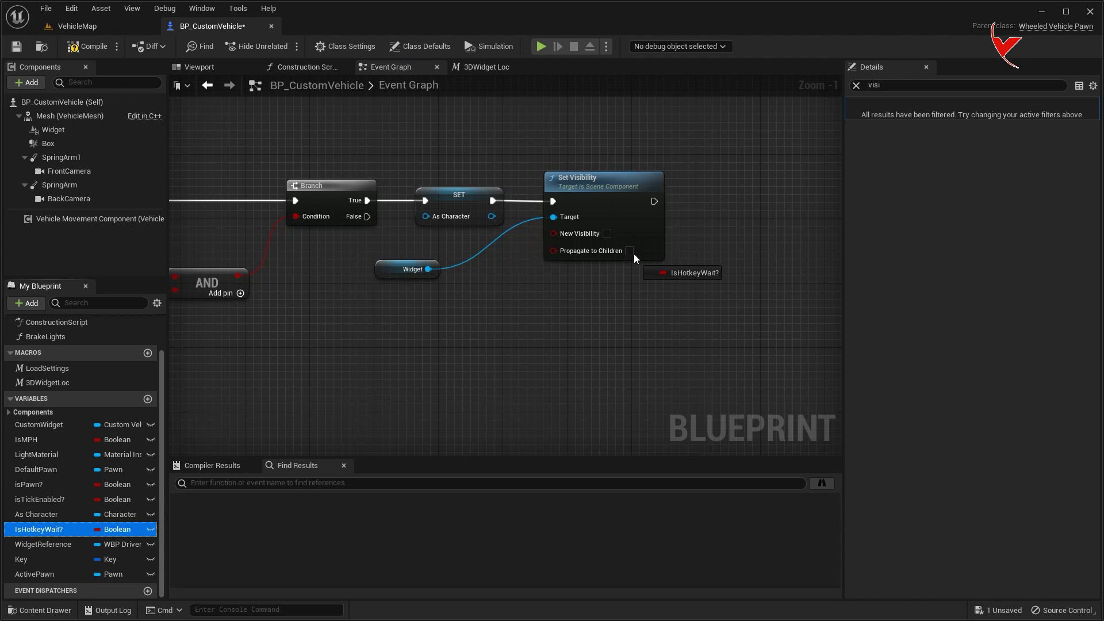
# - Compile BP_CustomVehicle and start a play test in VehicleMap
pyautogui.click(80, 46)
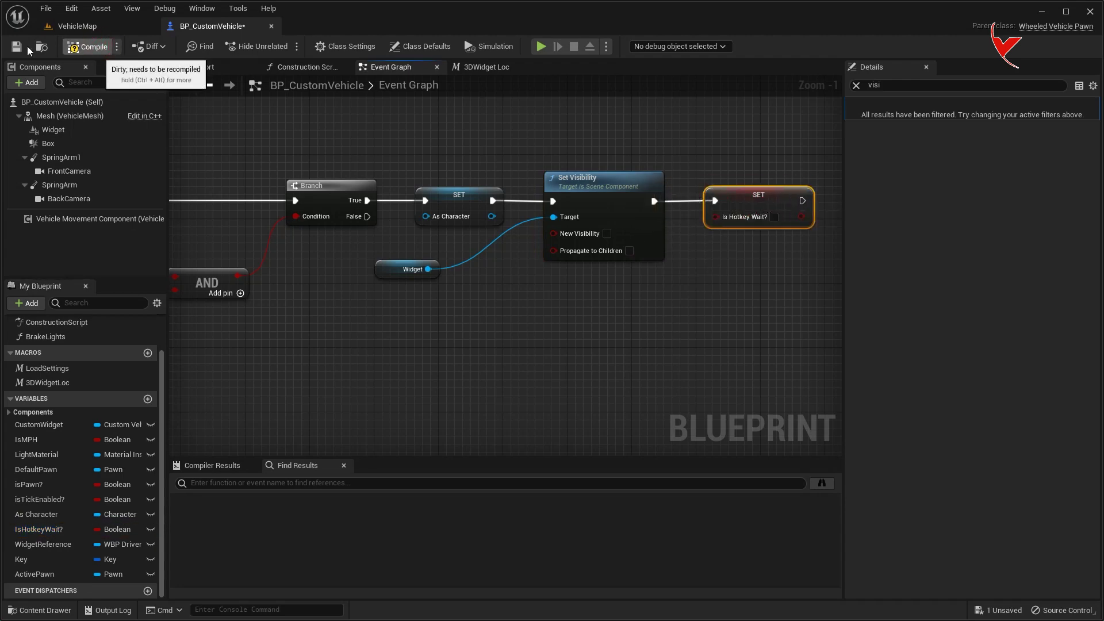
pyautogui.click(92, 32)
pyautogui.click(257, 46)
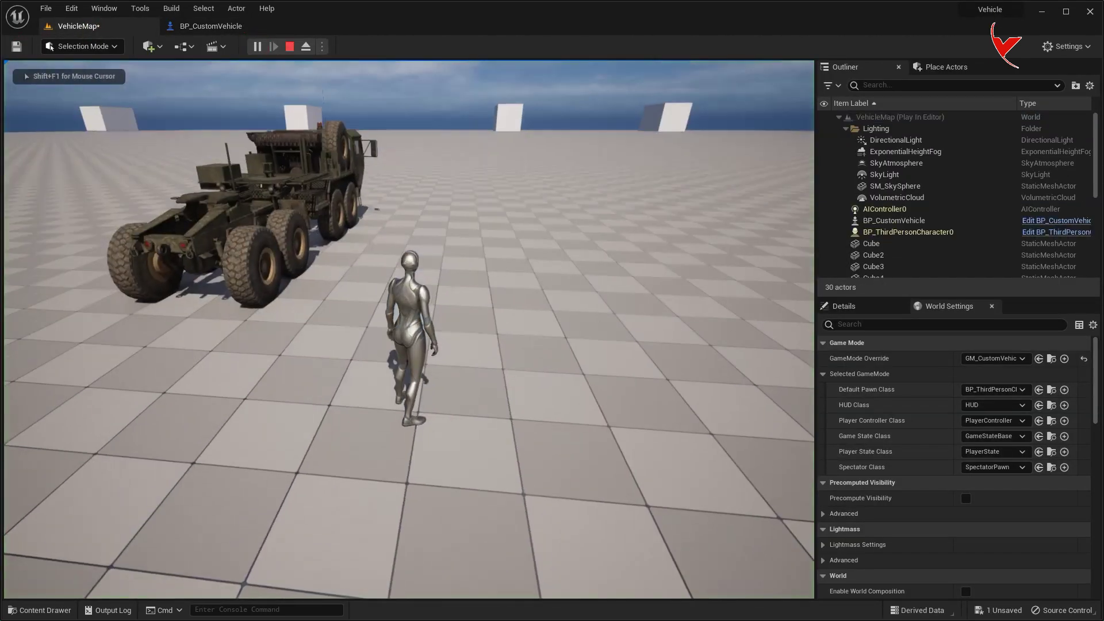
# - Stop the running test and set the 3DWidget Loc macro's Delay duration to 0
pyautogui.press('w')
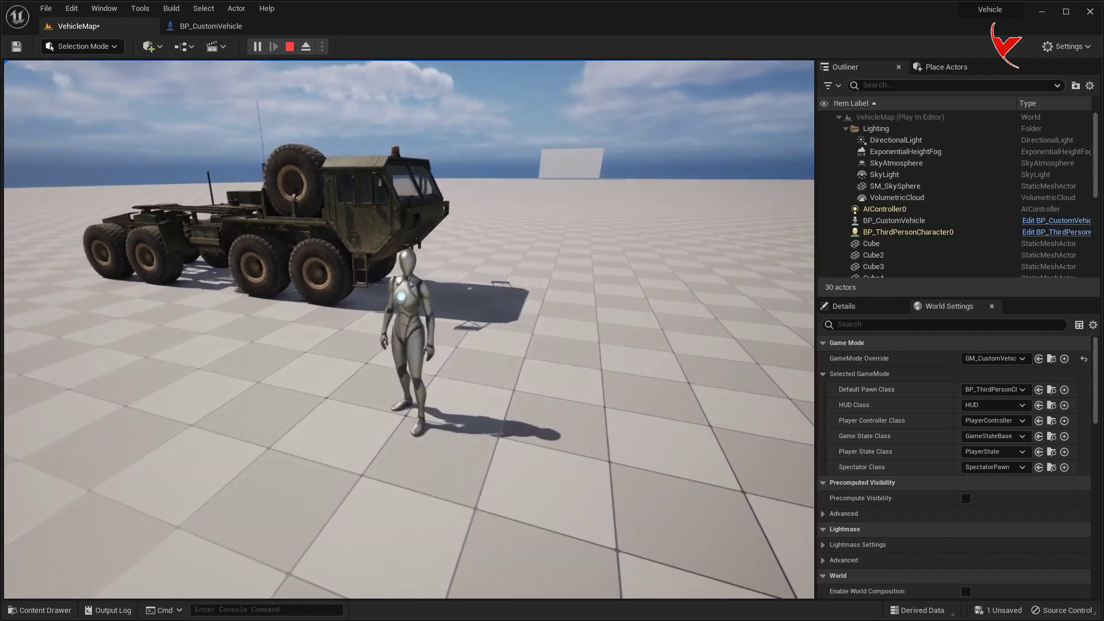
pyautogui.press('Escape')
pyautogui.click(210, 26)
pyautogui.scroll(2, 543, 304)
pyautogui.scroll(3, 698, 318)
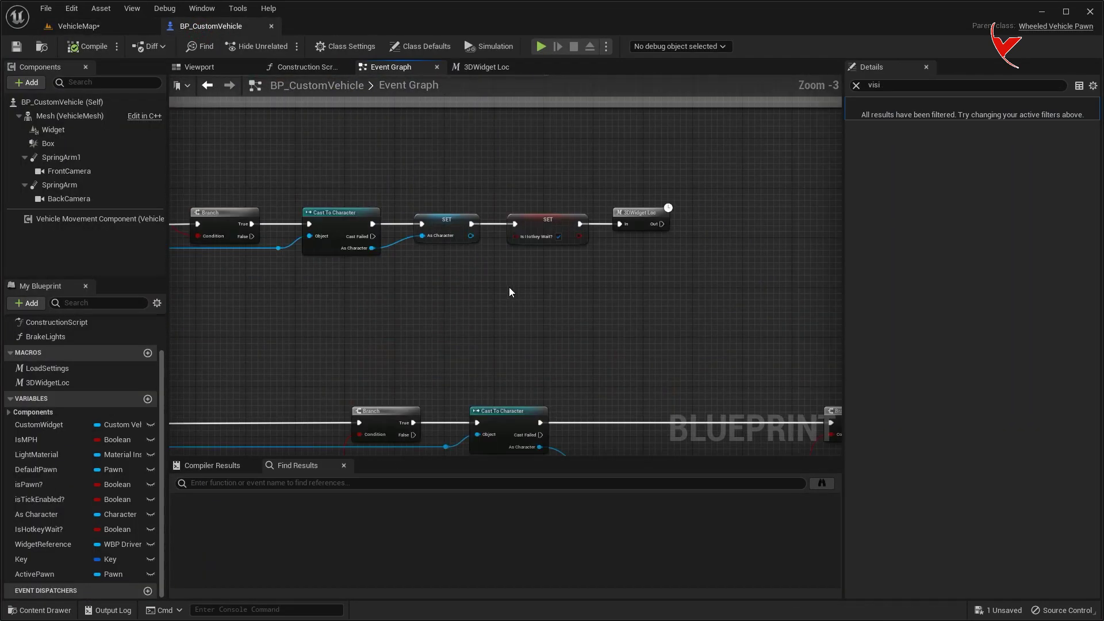
pyautogui.doubleClick(647, 219)
pyautogui.write('0')
pyautogui.press('Return')
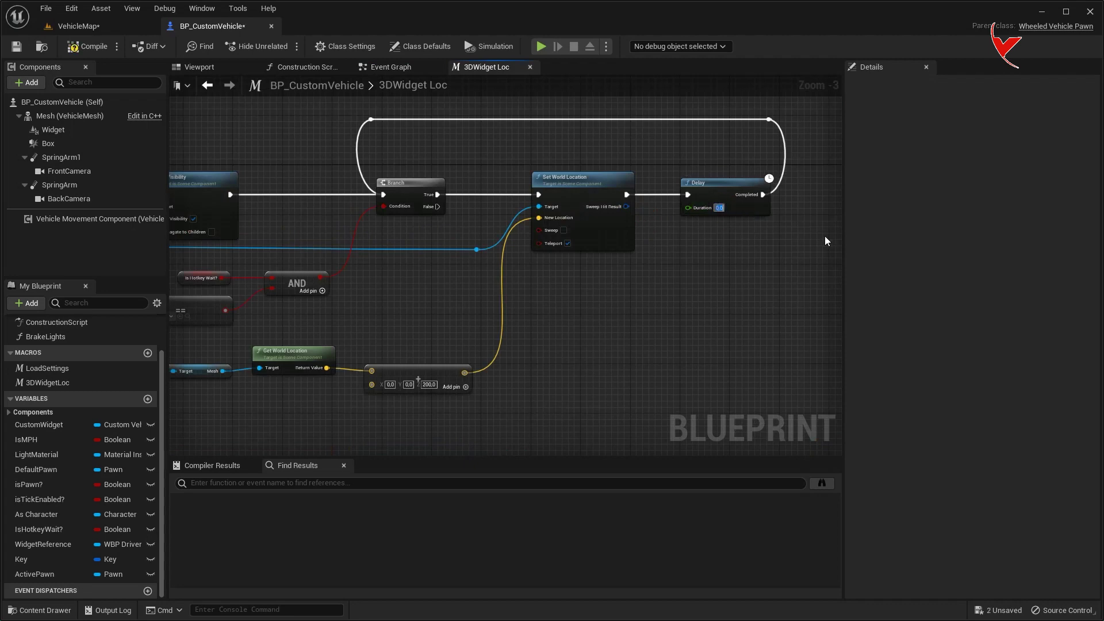
pyautogui.scroll(3, 770, 216)
# - Play-test again, walking the character to the truck's cab door to check the C prompt
pyautogui.click(92, 47)
pyautogui.click(78, 26)
pyautogui.click(257, 46)
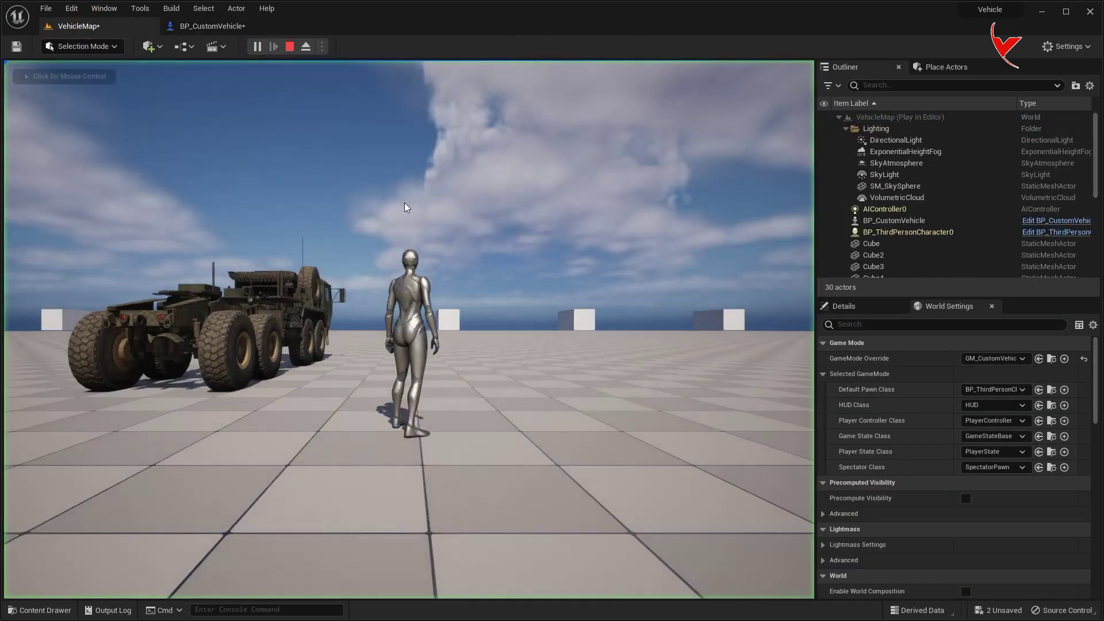
pyautogui.press('w')
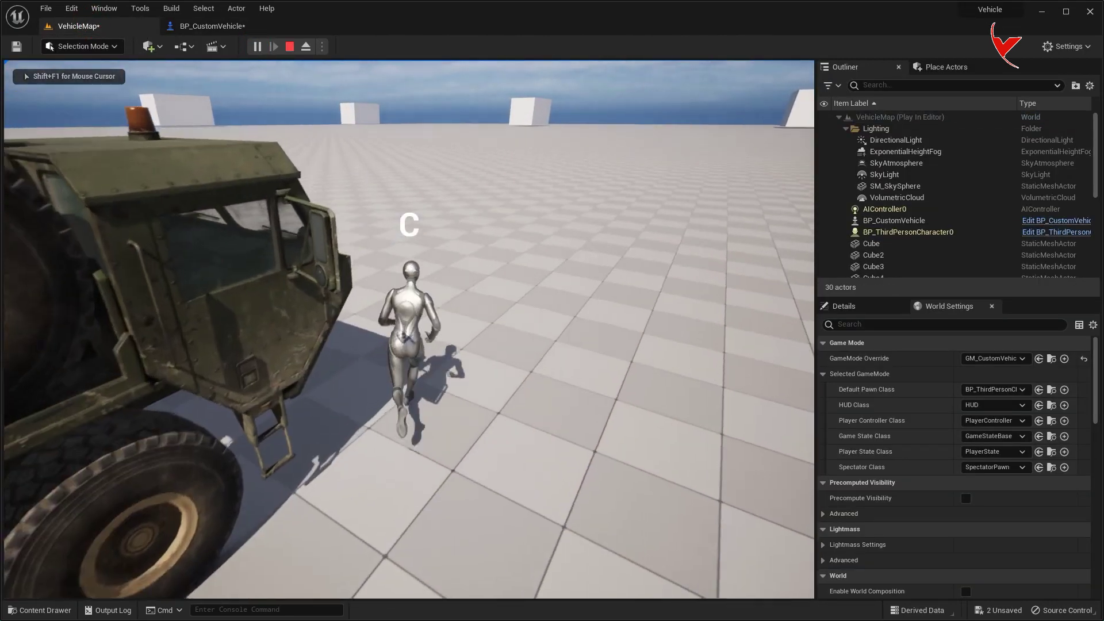
pyautogui.press('a')
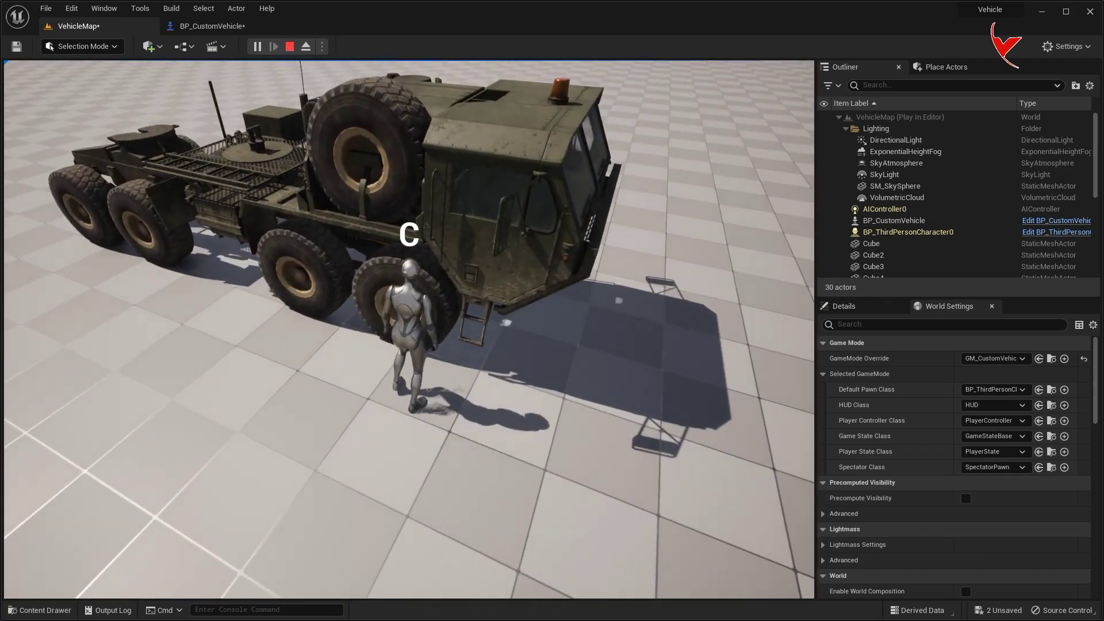
pyautogui.press('w')
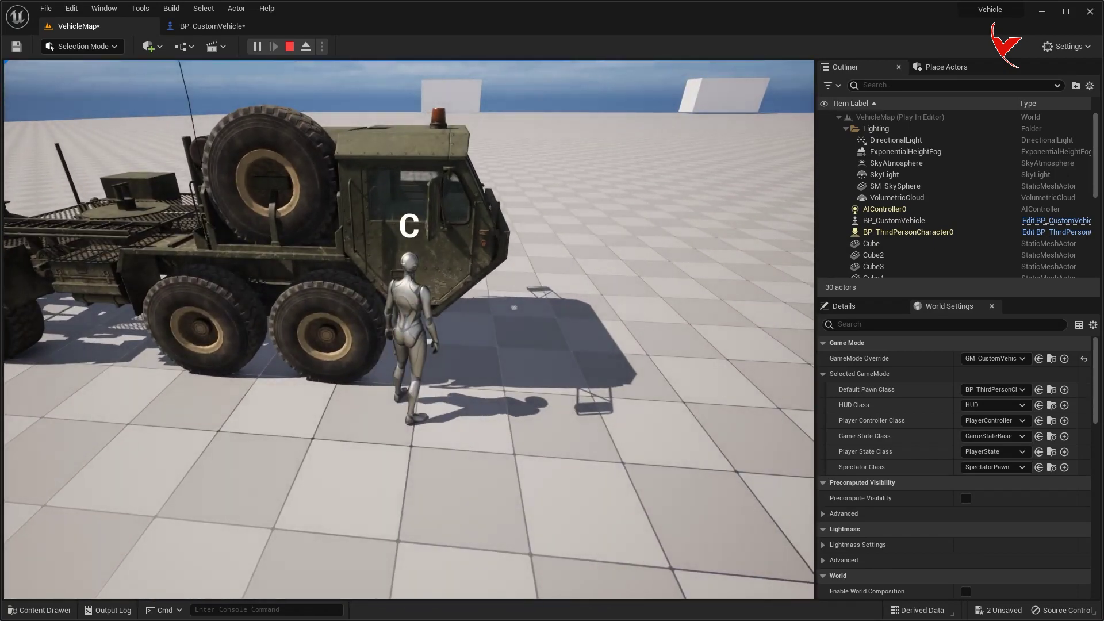
pyautogui.press('Escape')
pyautogui.click(212, 25)
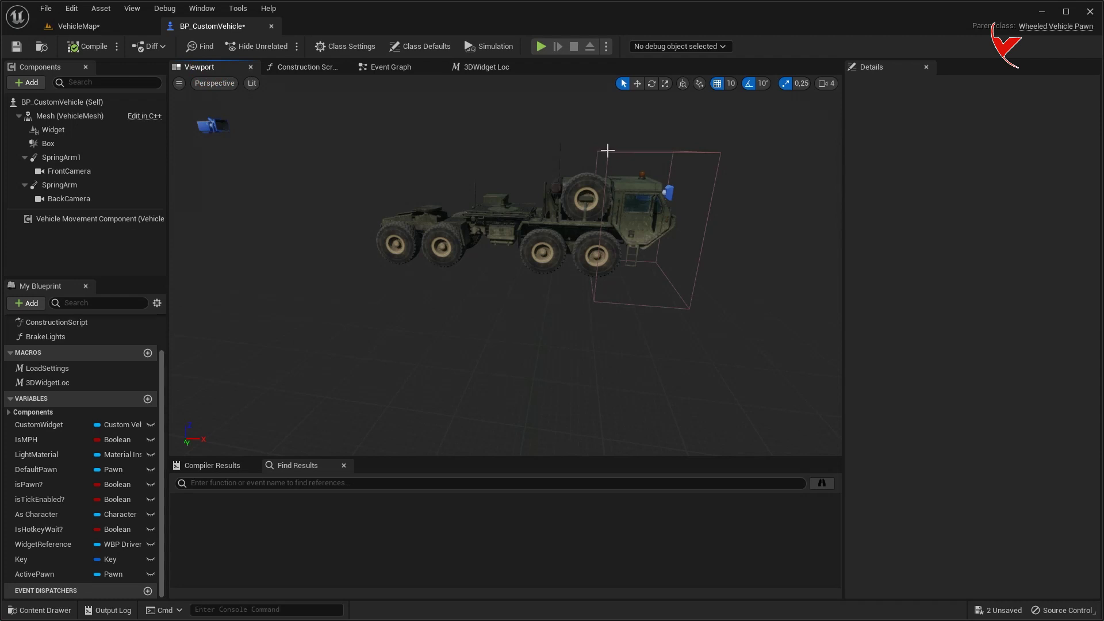
# - Create a new macro named HotkeyControl in BP_CustomVehicle
pyautogui.click(607, 150)
pyautogui.keyDown('alt'); pyautogui.moveTo(607, 150); pyautogui.dragTo(716, 95); pyautogui.keyUp('alt')
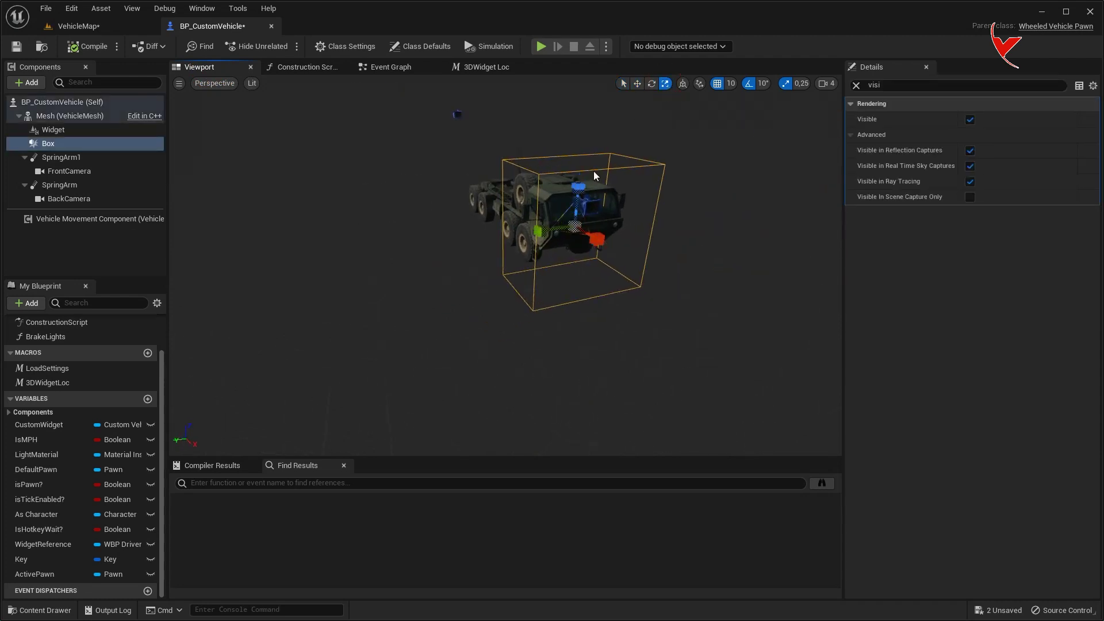
pyautogui.click(389, 68)
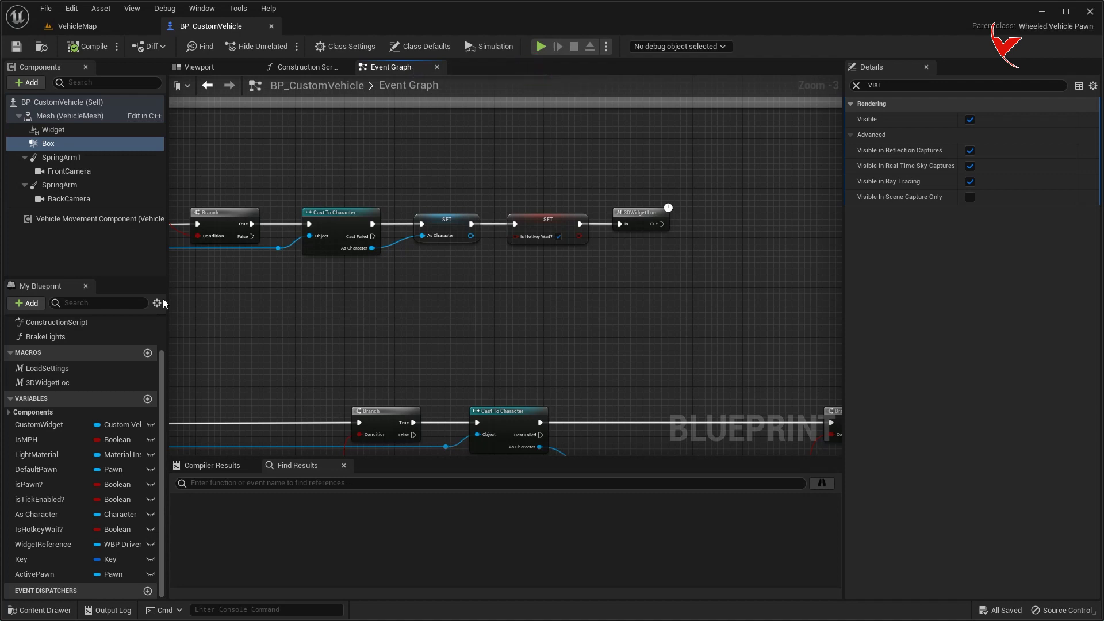
pyautogui.click(148, 353)
pyautogui.write('HotkeyControl')
pyautogui.press('Return')
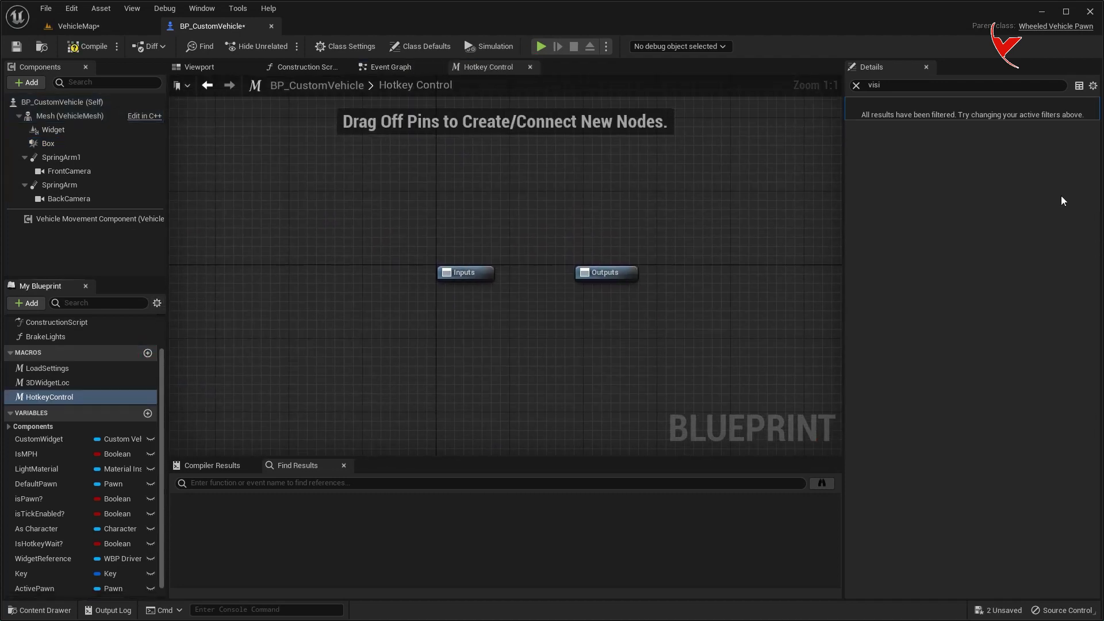
pyautogui.click(469, 271)
# - Give HotkeyControl an In execution input and an Out execution output
pyautogui.click(856, 86)
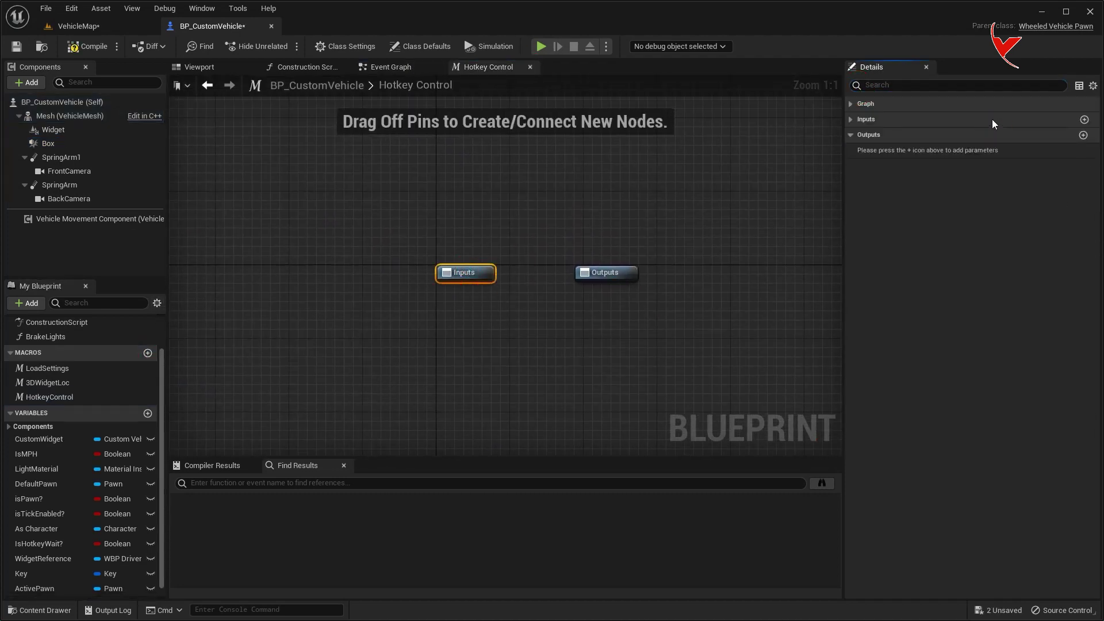
pyautogui.click(1084, 120)
pyautogui.click(892, 212)
pyautogui.write('In')
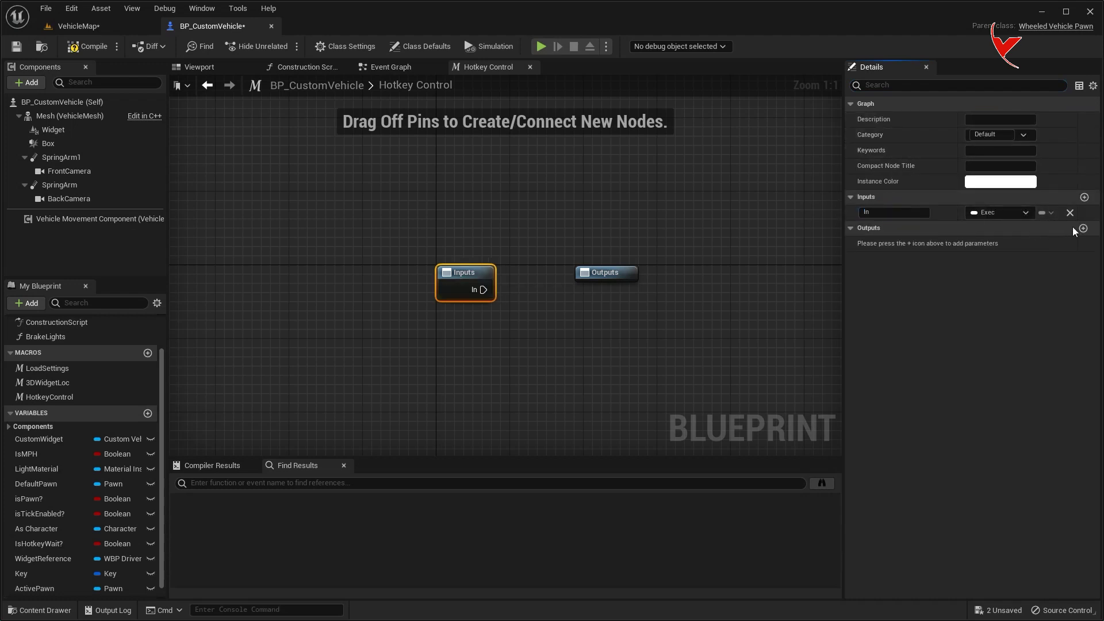
pyautogui.click(1083, 229)
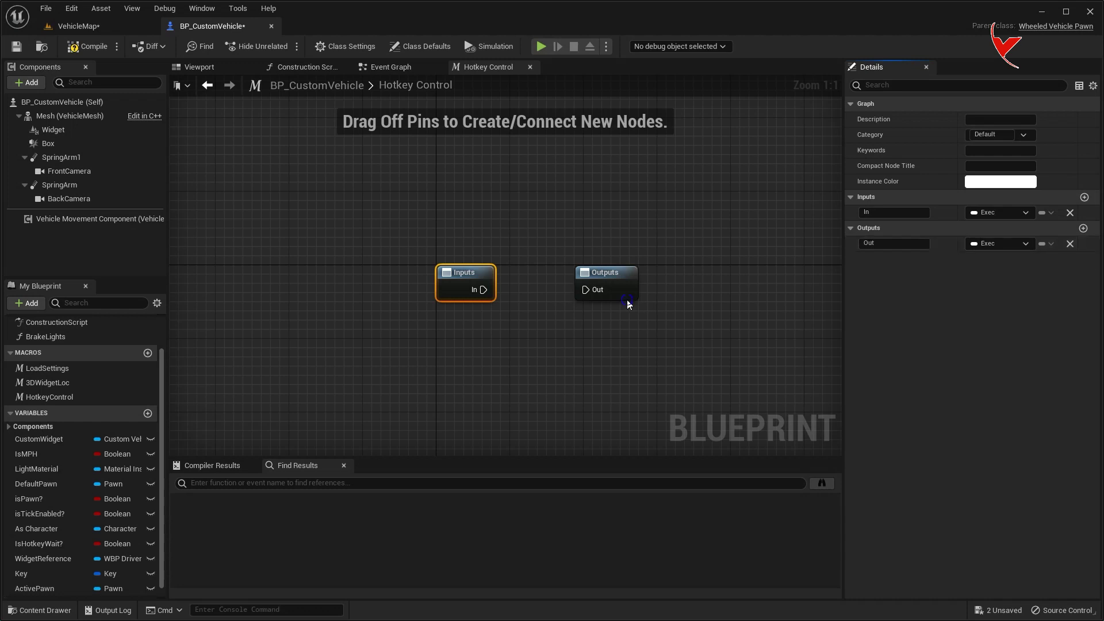
pyautogui.moveTo(460, 277); pyautogui.dragTo(563, 239, button='right')
pyautogui.moveTo(561, 242); pyautogui.dragTo(309, 247)
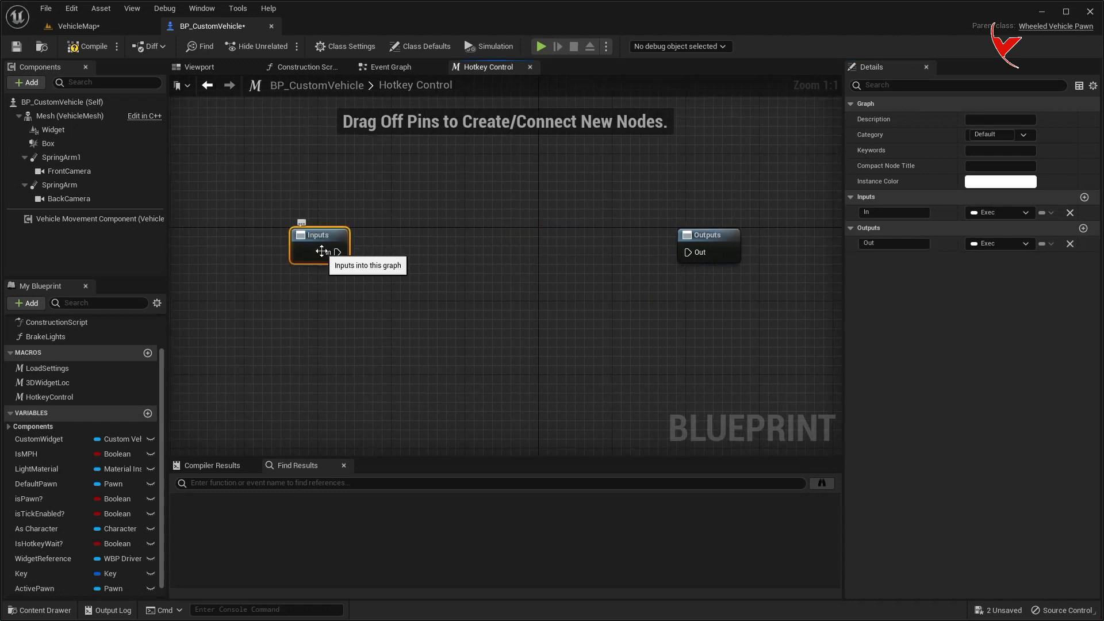
# - Add Get Player Controller feeding Is Input Key Down, with the Key variable as its key
pyautogui.rightClick(249, 318)
pyautogui.write('get player cont')
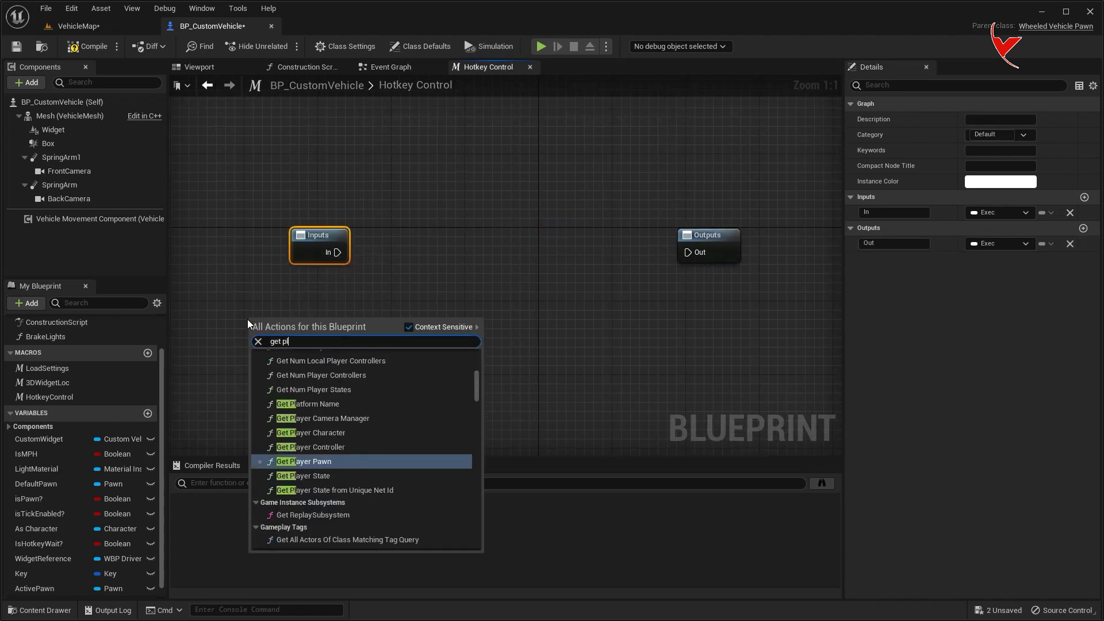
pyautogui.press('Return')
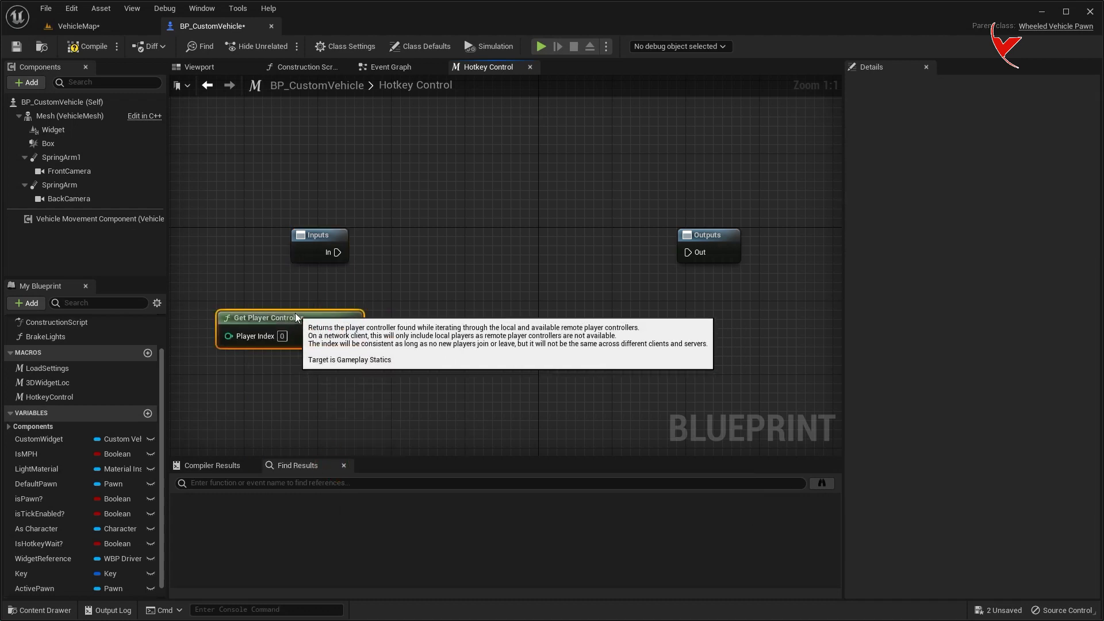
pyautogui.moveTo(338, 303); pyautogui.dragTo(326, 227, button='right')
pyautogui.moveTo(339, 256); pyautogui.dragTo(381, 256)
pyautogui.write('is i')
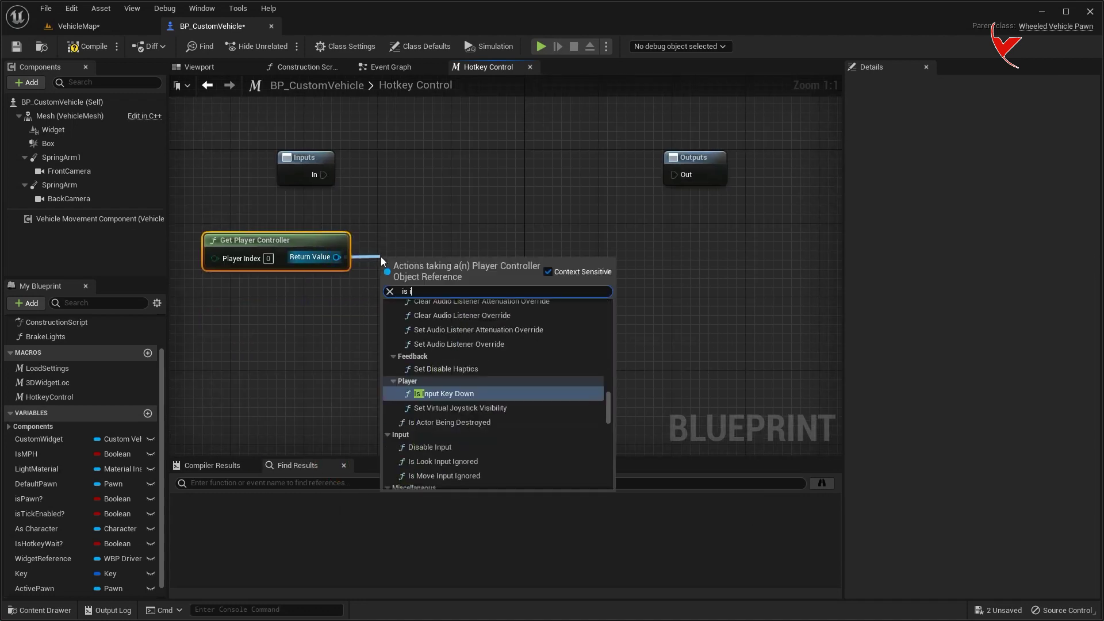
pyautogui.write('nput')
pyautogui.click(446, 328)
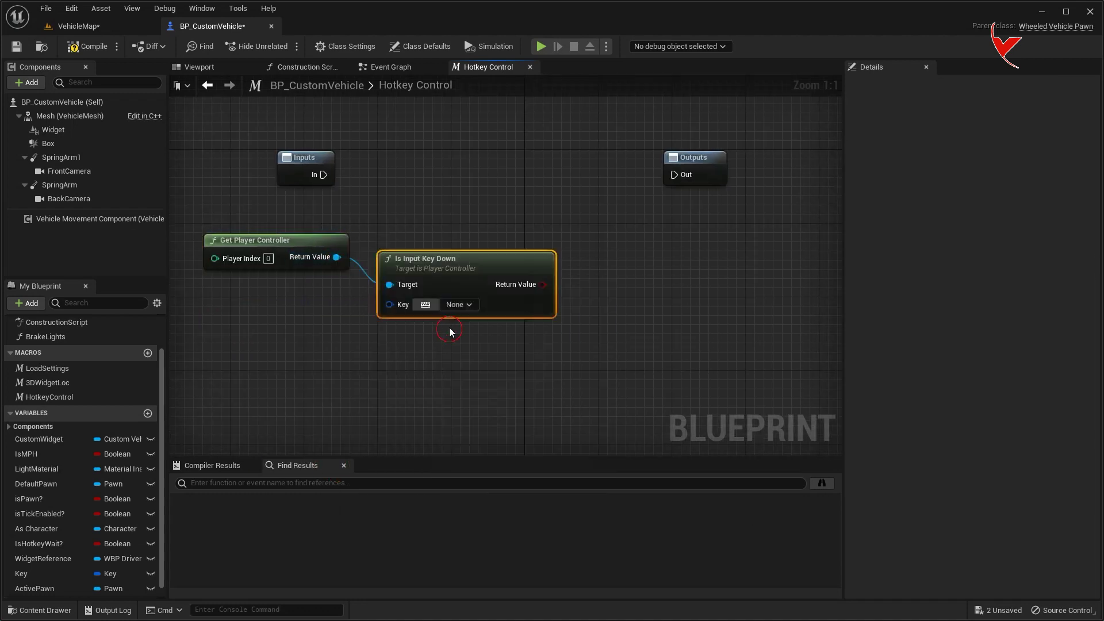
pyautogui.keyDown('ctrl'); pyautogui.moveTo(41, 567); pyautogui.dragTo(323, 332); pyautogui.keyUp('ctrl')
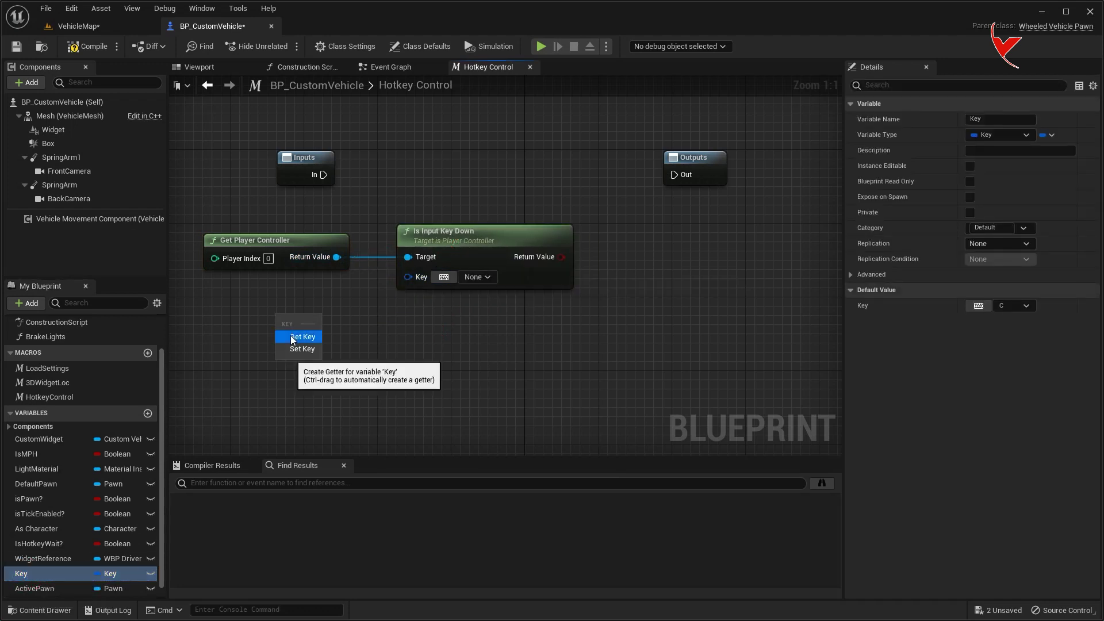
pyautogui.moveTo(416, 276); pyautogui.dragTo(411, 275)
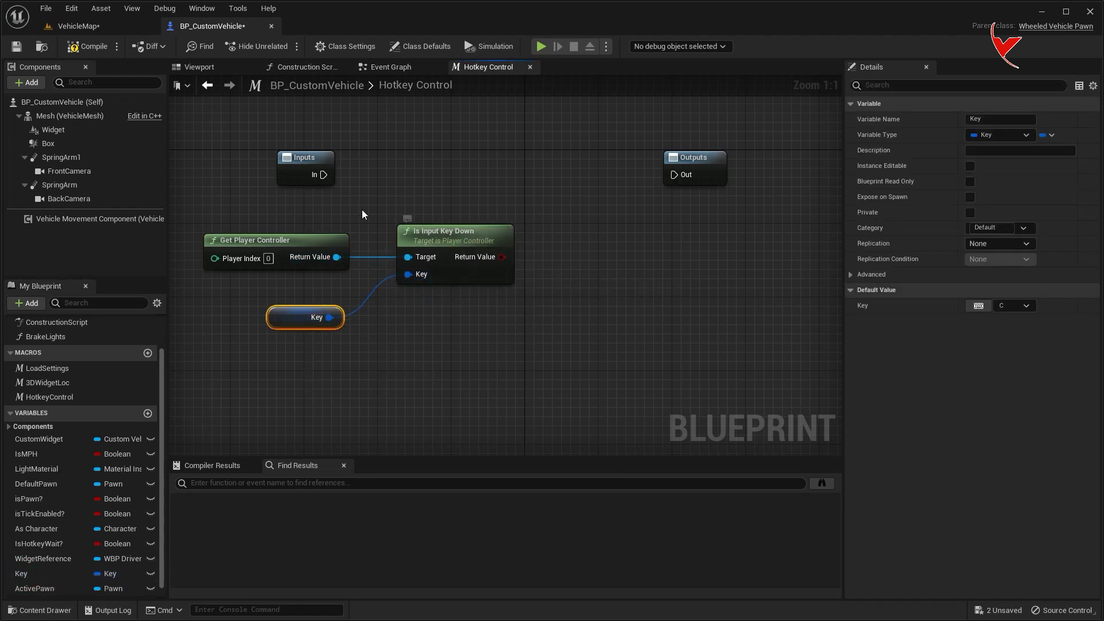
# - Branch from In on Is Input Key Down, wiring True to the output renamed True
pyautogui.moveTo(517, 184); pyautogui.dragTo(614, 164)
pyautogui.write('branch')
pyautogui.click(601, 363)
pyautogui.moveTo(501, 257); pyautogui.dragTo(553, 217)
pyautogui.moveTo(646, 236); pyautogui.dragTo(472, 248, button='right')
pyautogui.moveTo(529, 176)
pyautogui.mouseDown()
pyautogui.moveTo(750, 175)
pyautogui.moveTo(649, 187)
pyautogui.mouseUp()
pyautogui.moveTo(669, 175); pyautogui.dragTo(624, 174)
pyautogui.click(902, 239)
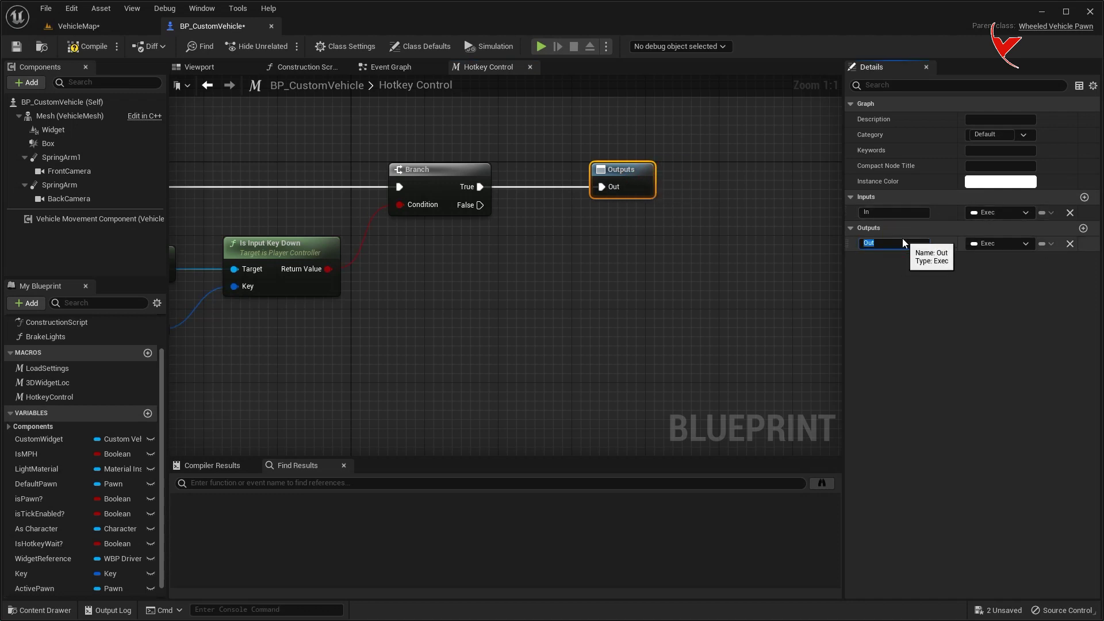
pyautogui.write('ue')
pyautogui.press('Return')
# - Add a second Branch on the False path, conditioned on IsHotkeyWait?
pyautogui.moveTo(511, 295); pyautogui.dragTo(443, 218, button='right')
pyautogui.moveTo(411, 128); pyautogui.dragTo(501, 208)
pyautogui.write('branch')
pyautogui.press('Return')
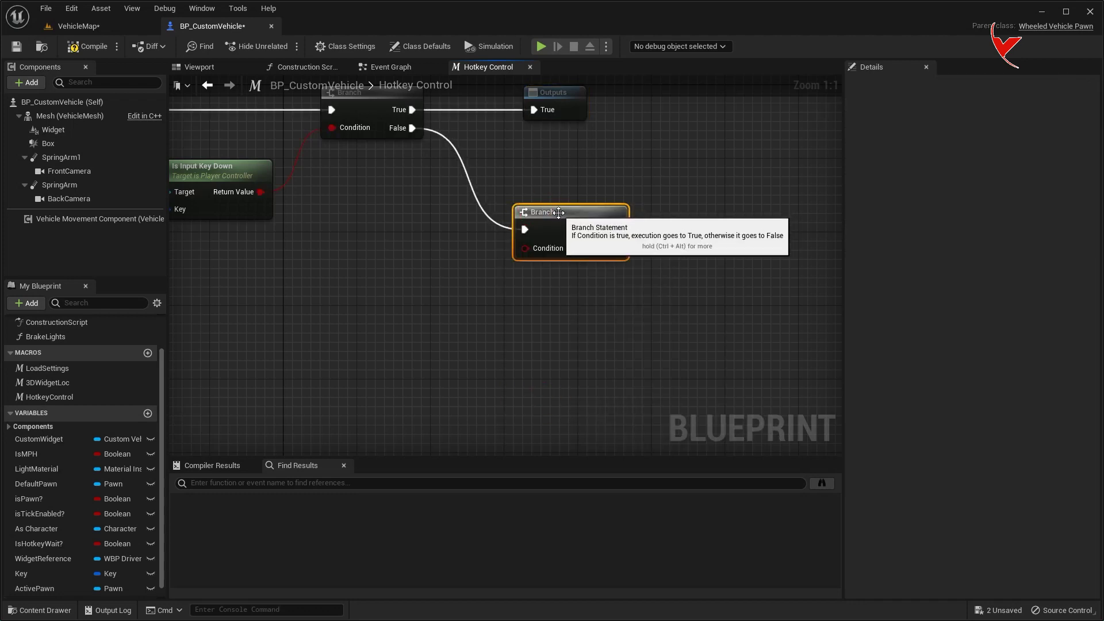
pyautogui.moveTo(38, 543); pyautogui.dragTo(225, 456)
pyautogui.keyDown('ctrl'); pyautogui.moveTo(398, 259); pyautogui.dragTo(463, 266); pyautogui.keyUp('ctrl')
pyautogui.moveTo(527, 256); pyautogui.dragTo(527, 255)
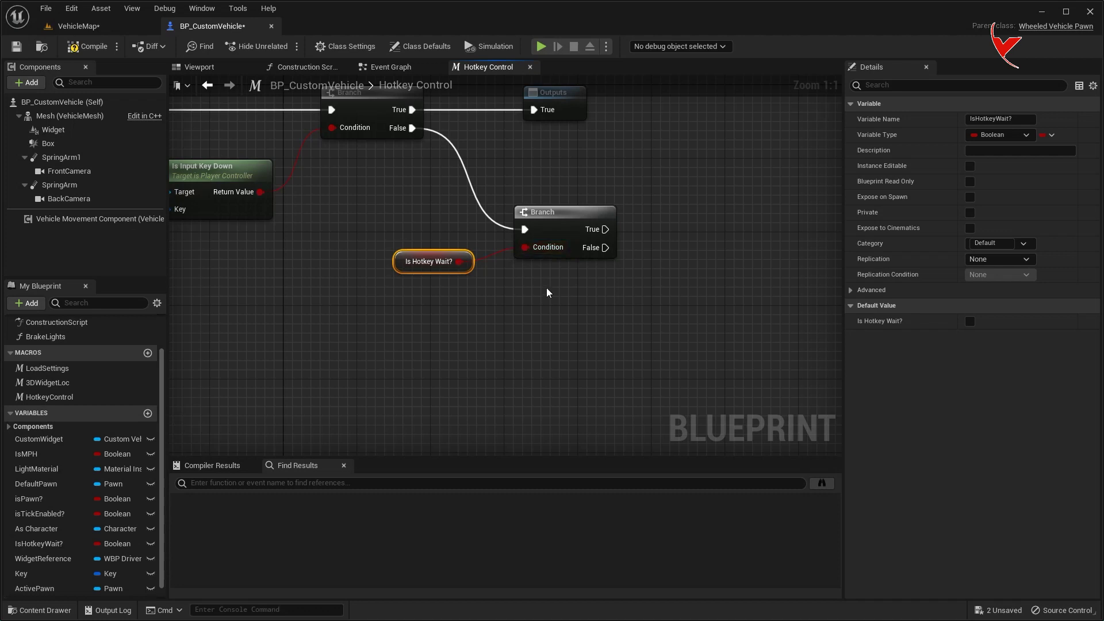
# - Add a Delay after the second Branch's True and loop it back to the first Branch via two reroute points
pyautogui.moveTo(539, 294); pyautogui.dragTo(398, 334, button='right')
pyautogui.moveTo(464, 269); pyautogui.dragTo(580, 267)
pyautogui.write('delay')
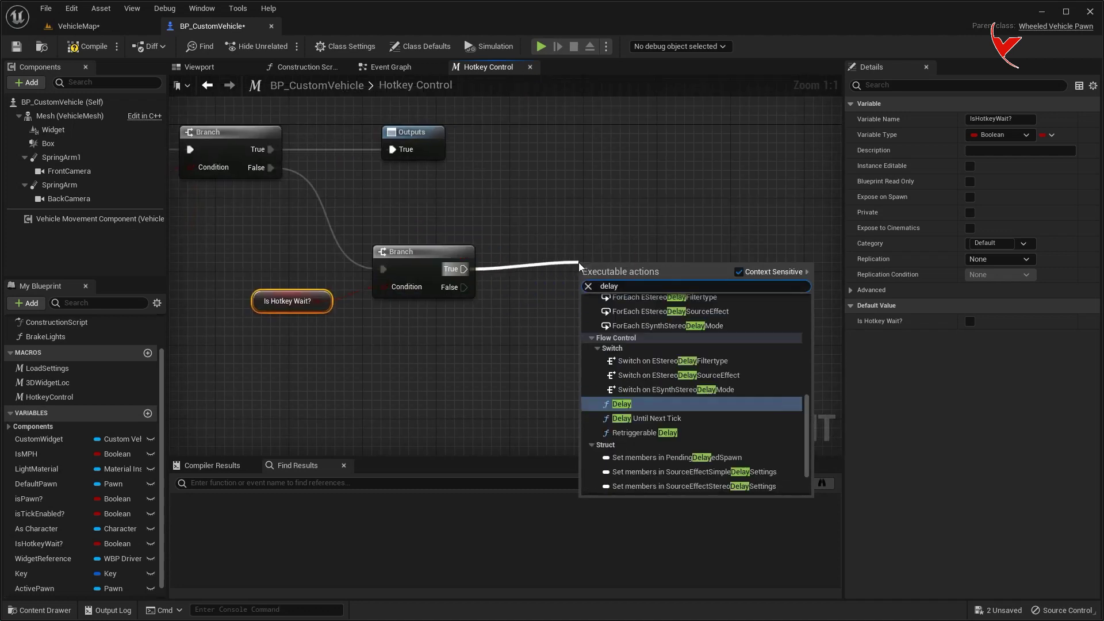
pyautogui.press('Return')
pyautogui.click(613, 288)
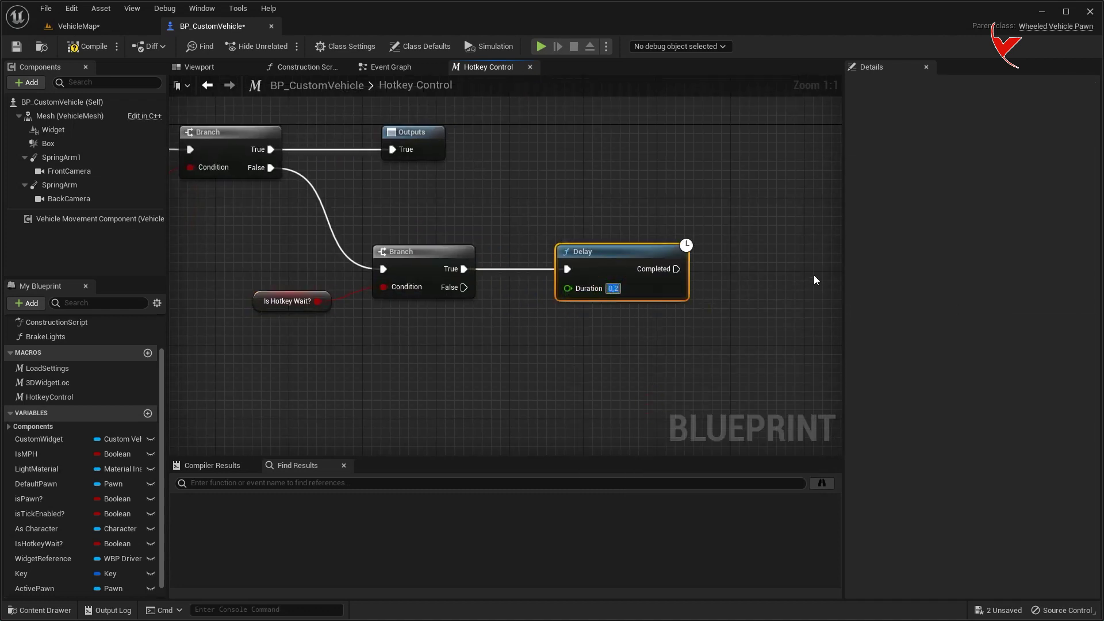
pyautogui.moveTo(815, 280); pyautogui.dragTo(855, 282, button='right')
pyautogui.scroll(-2, 855, 282)
pyautogui.moveTo(760, 272); pyautogui.dragTo(402, 182)
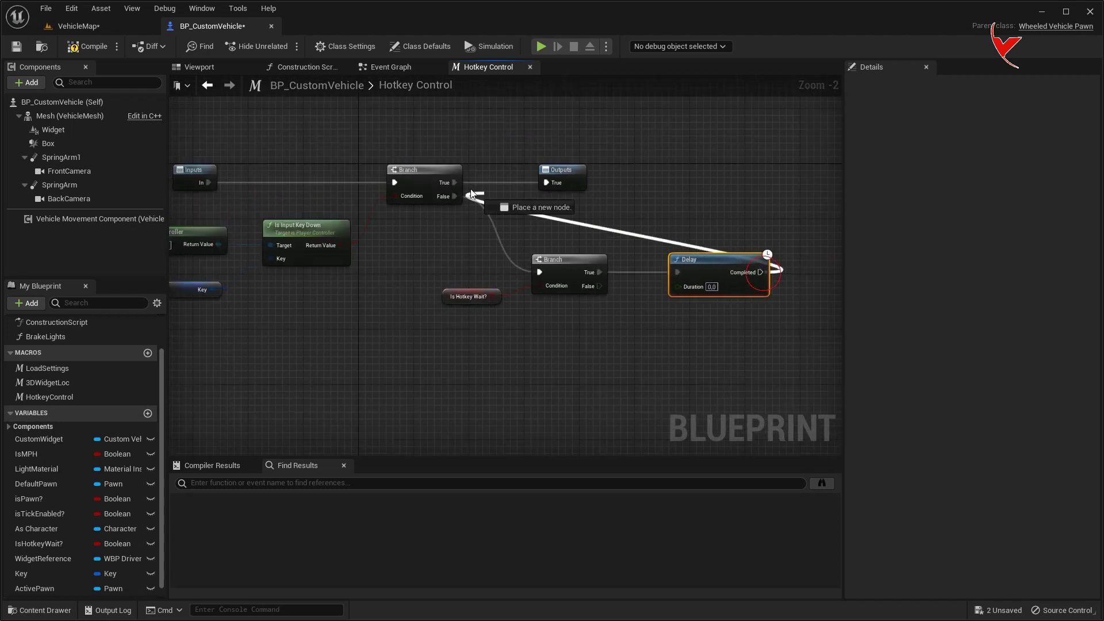
pyautogui.doubleClick(580, 229)
pyautogui.moveTo(579, 228); pyautogui.dragTo(747, 156)
pyautogui.doubleClick(621, 158)
pyautogui.moveTo(401, 136)
pyautogui.mouseDown()
pyautogui.moveTo(384, 147)
pyautogui.moveTo(429, 178)
pyautogui.mouseUp()
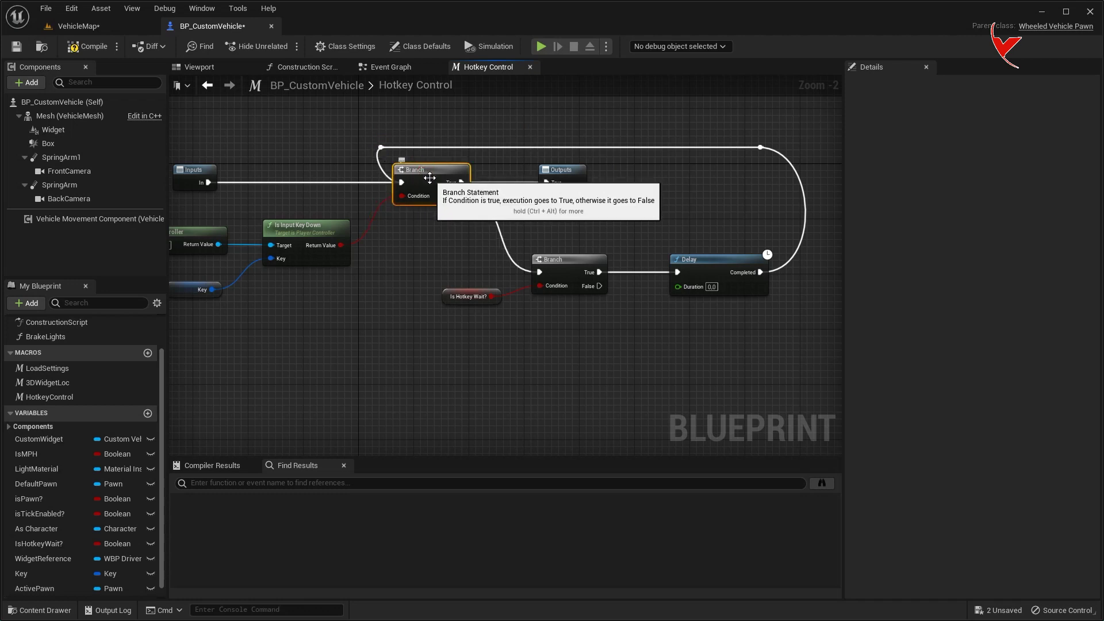
# - In the Event Graph, place HotkeyControl after 3DWidget Loc with a Print String on True
pyautogui.click(406, 68)
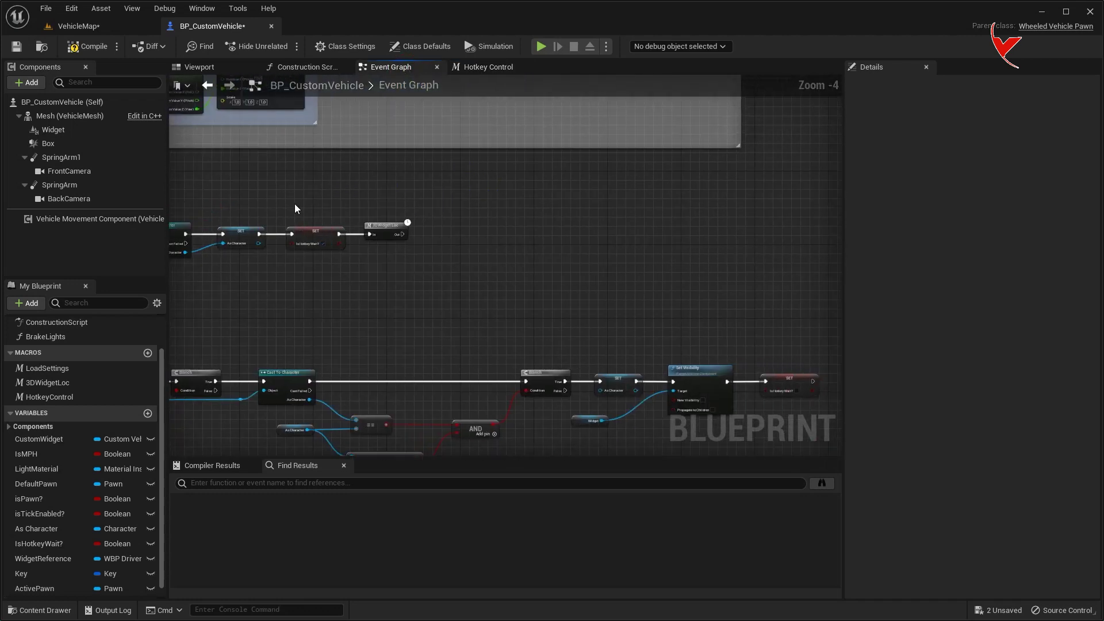
pyautogui.scroll(5, 271, 271)
pyautogui.moveTo(48, 396); pyautogui.dragTo(445, 245)
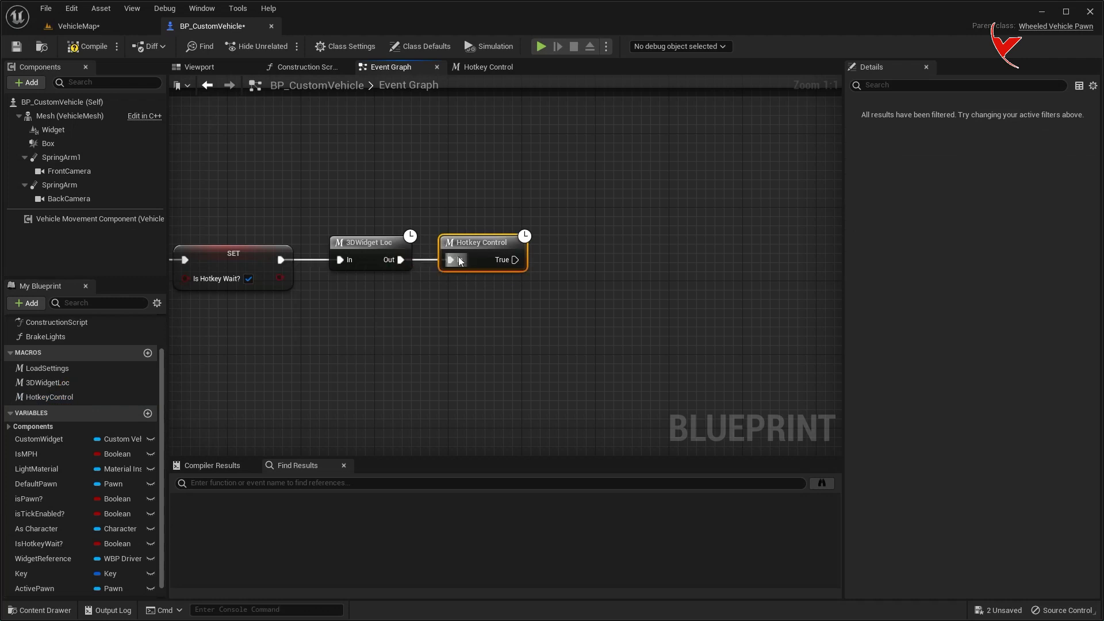
pyautogui.write('print string')
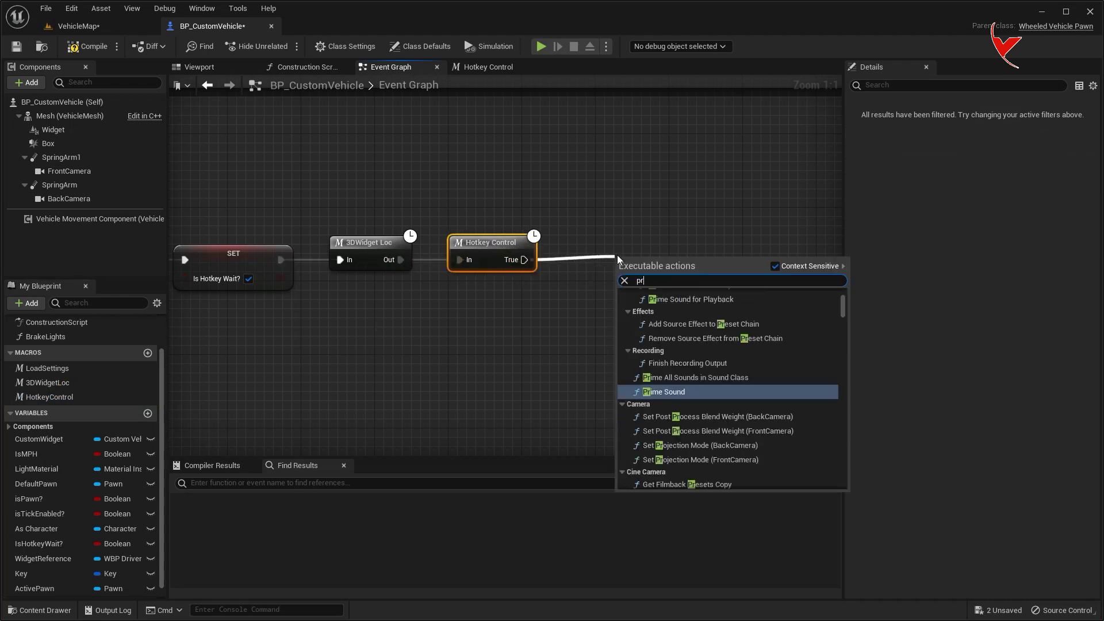
pyautogui.scroll(-1, 677, 346)
pyautogui.click(673, 339)
pyautogui.click(78, 26)
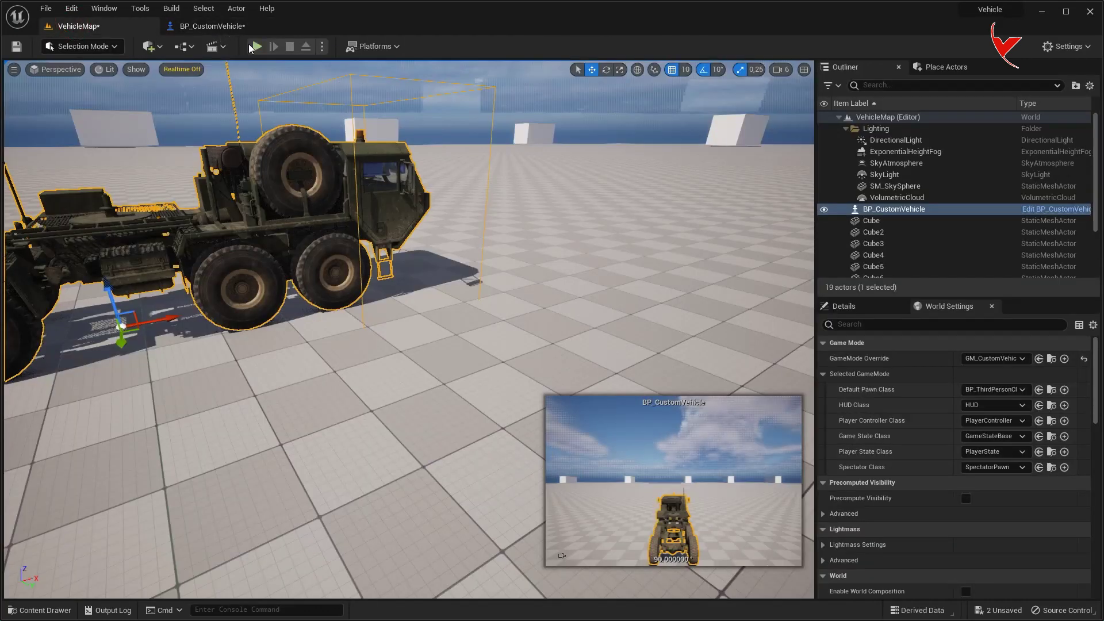
pyautogui.click(257, 46)
pyautogui.press('w')
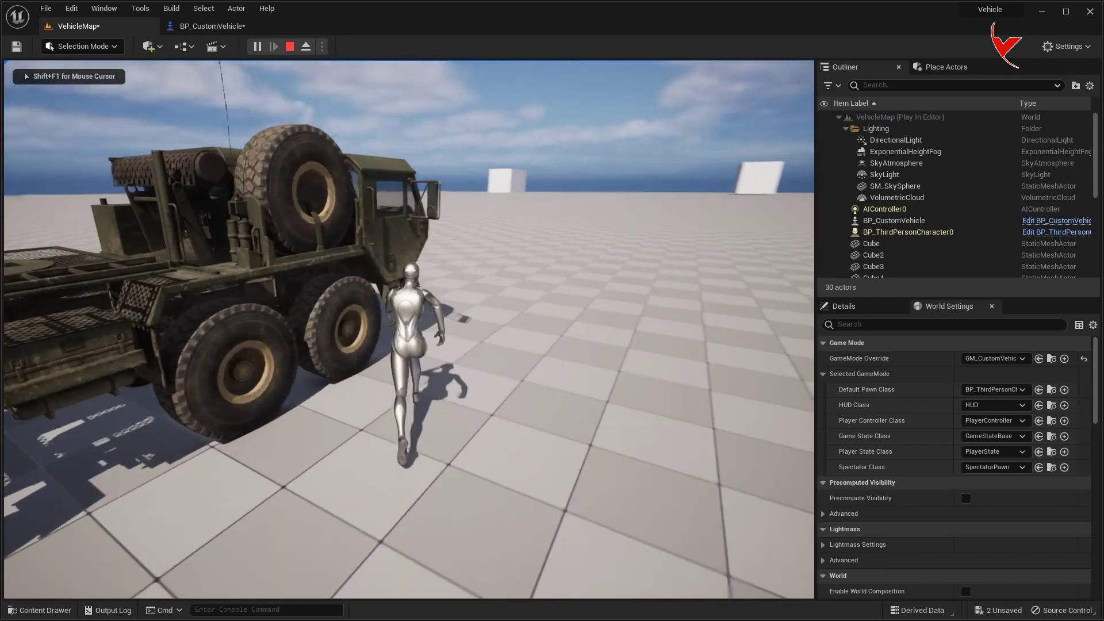
pyautogui.press('c')
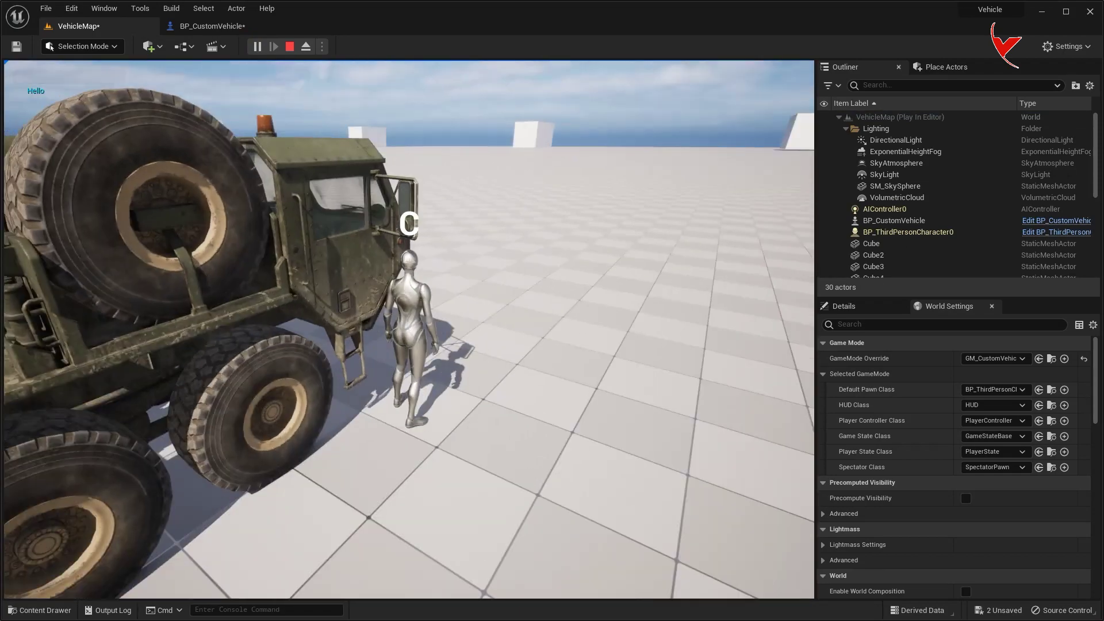
pyautogui.press('w')
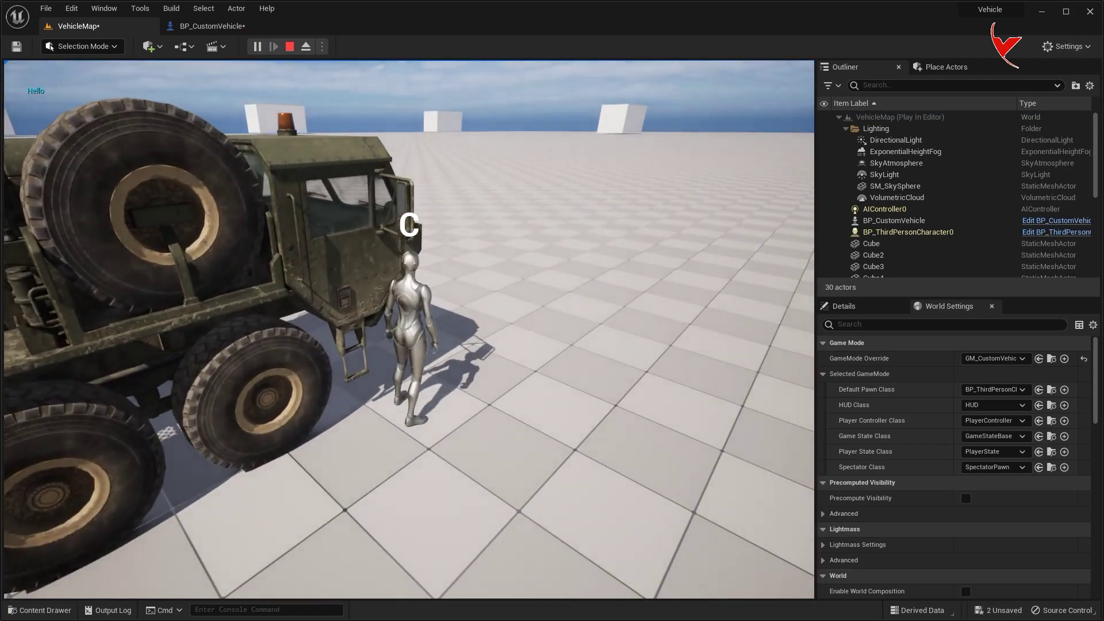
pyautogui.press('Escape')
pyautogui.click(210, 26)
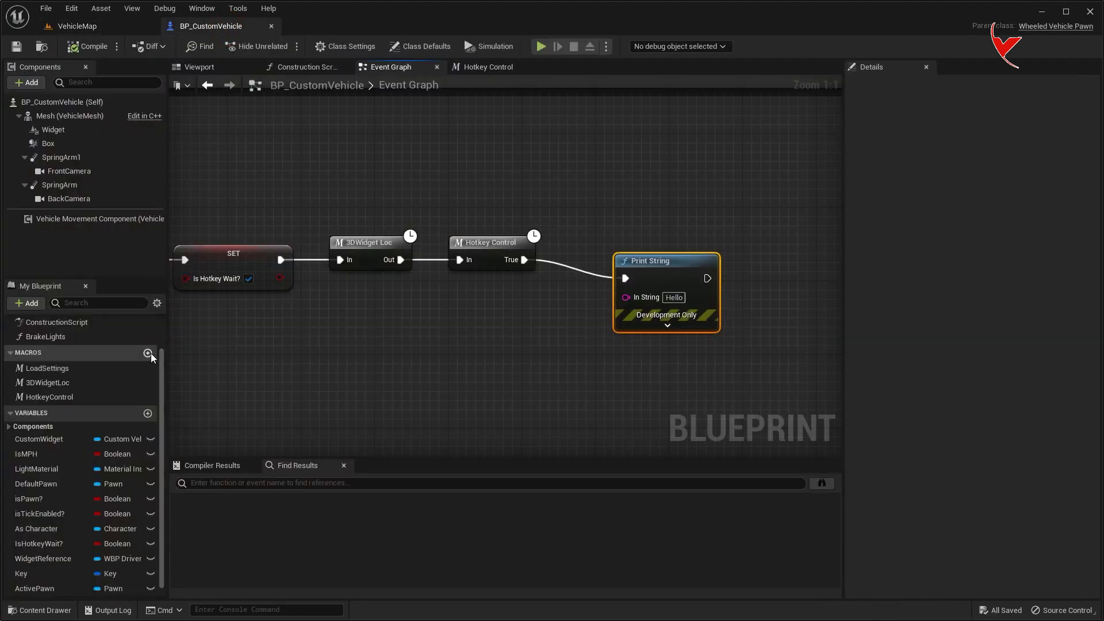
# - Create an AutoPosses macro with an In input, a True output and a Boolean IsPossess? input
pyautogui.click(148, 353)
pyautogui.write('AutoPosses')
pyautogui.press('Return')
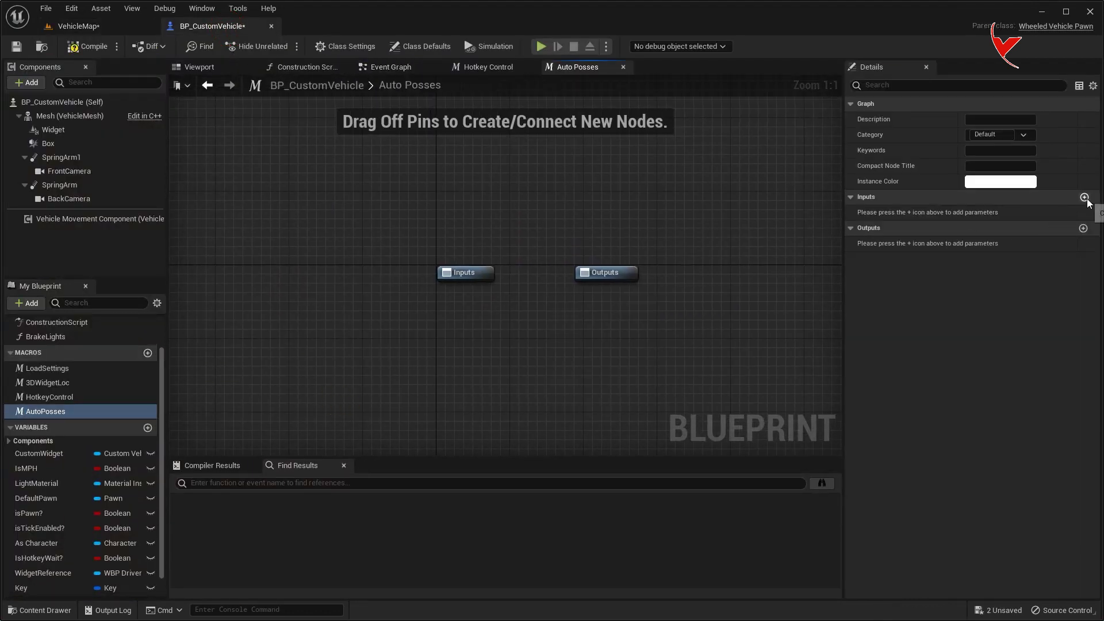
pyautogui.click(1085, 197)
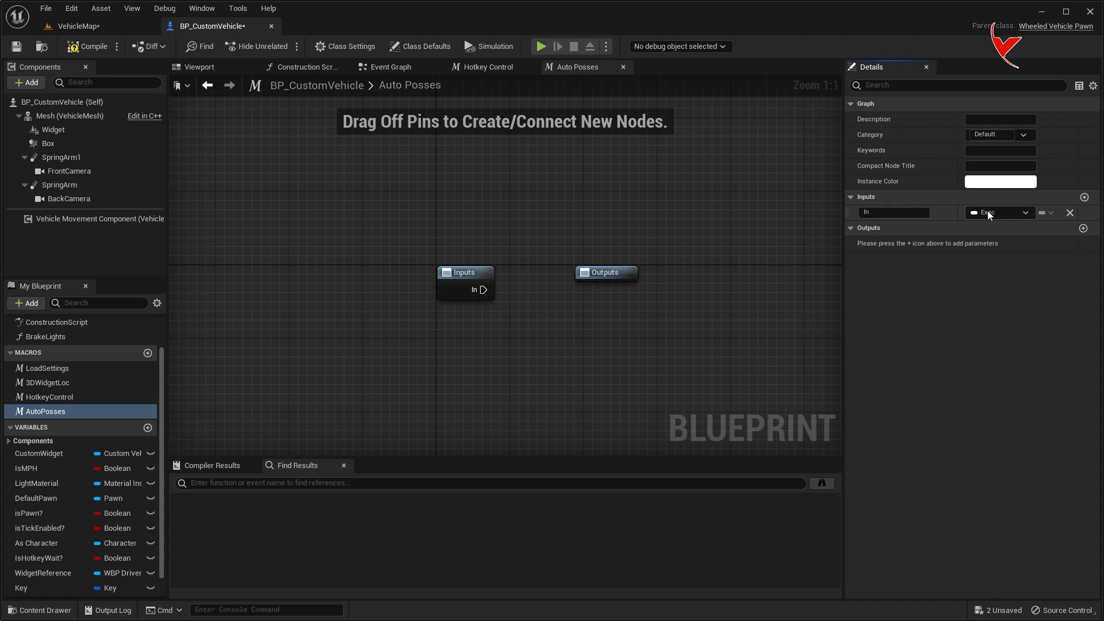
pyautogui.click(1084, 228)
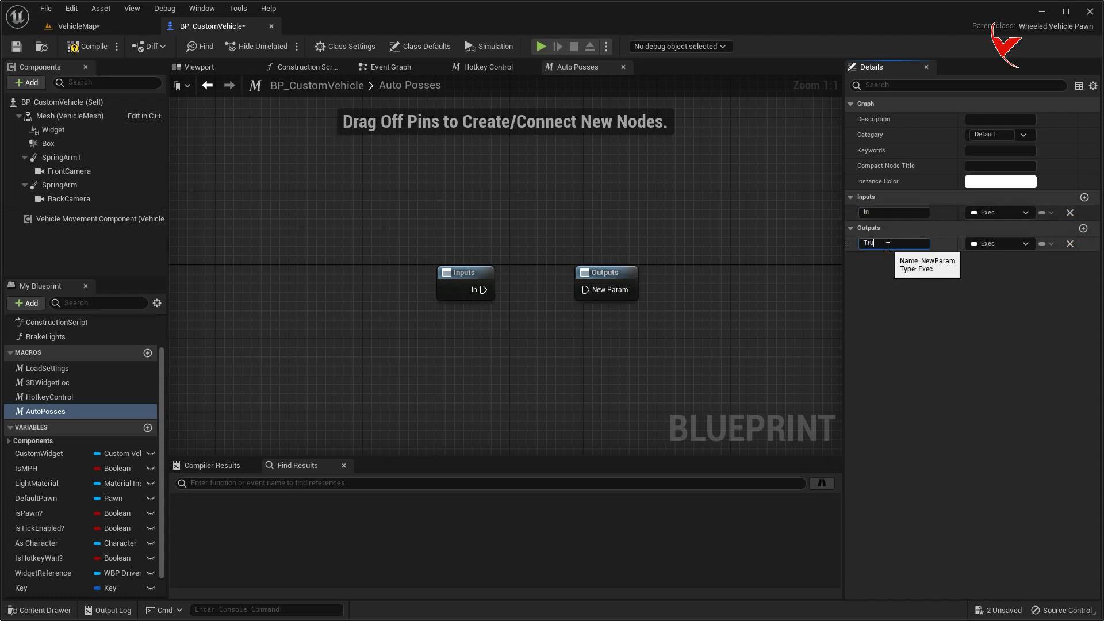
pyautogui.write('e')
pyautogui.press('Return')
pyautogui.click(1084, 197)
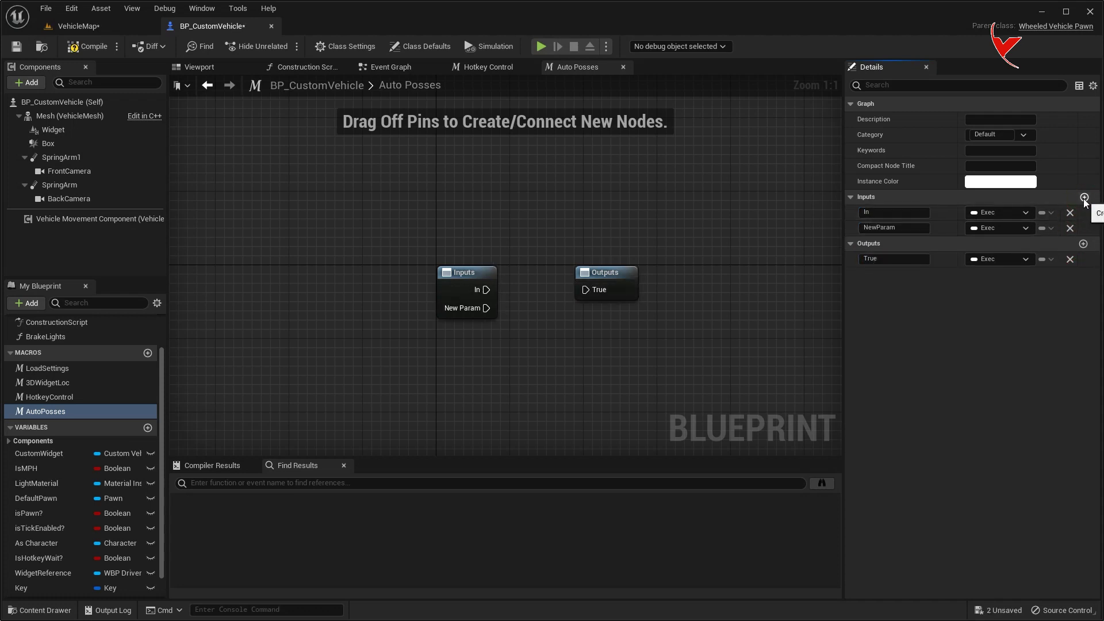
pyautogui.write('IsPossess?')
pyautogui.click(985, 228)
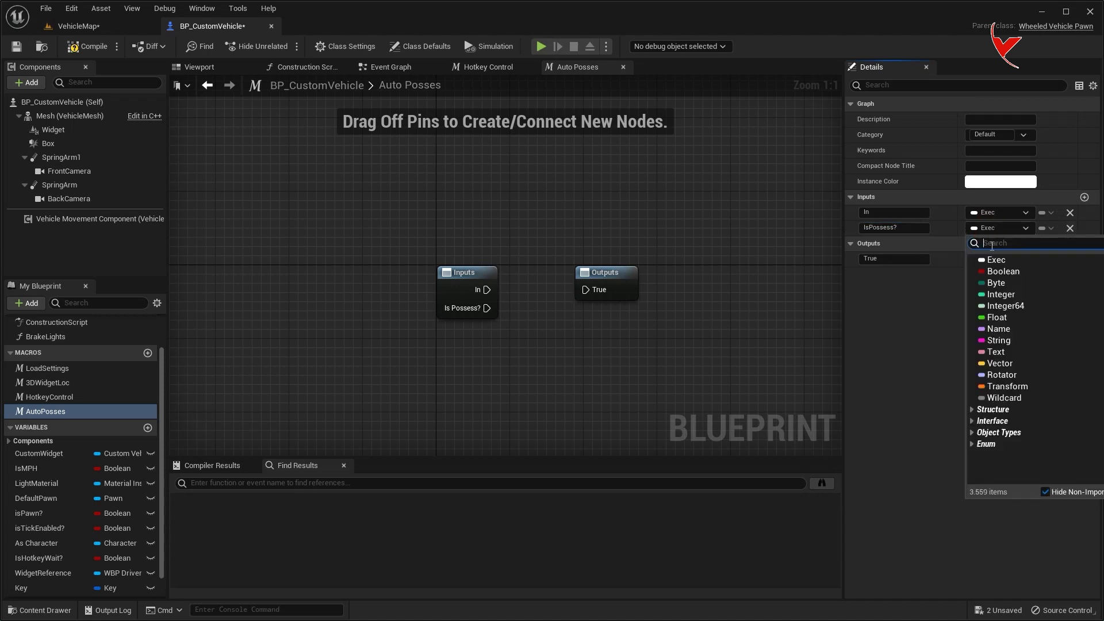
pyautogui.click(998, 272)
# - Add a Branch connected to In, wire its condition, and save the blueprint
pyautogui.scroll(-6, 382, 282)
pyautogui.moveTo(431, 281); pyautogui.dragTo(481, 270)
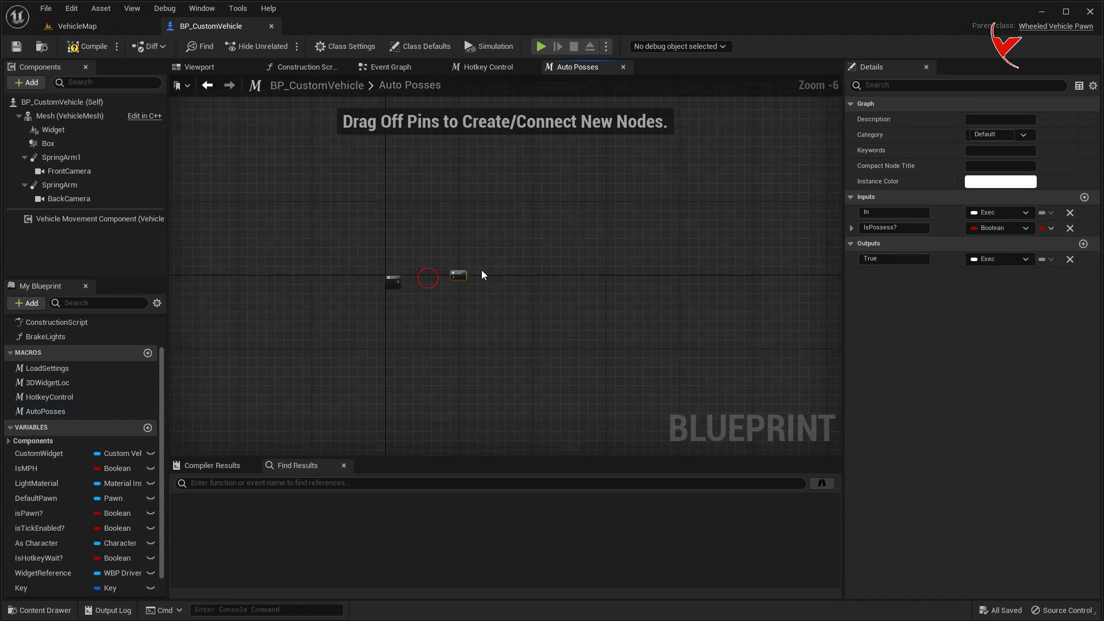
pyautogui.scroll(6, 446, 293)
pyautogui.moveTo(358, 253); pyautogui.dragTo(360, 253)
pyautogui.write('branch')
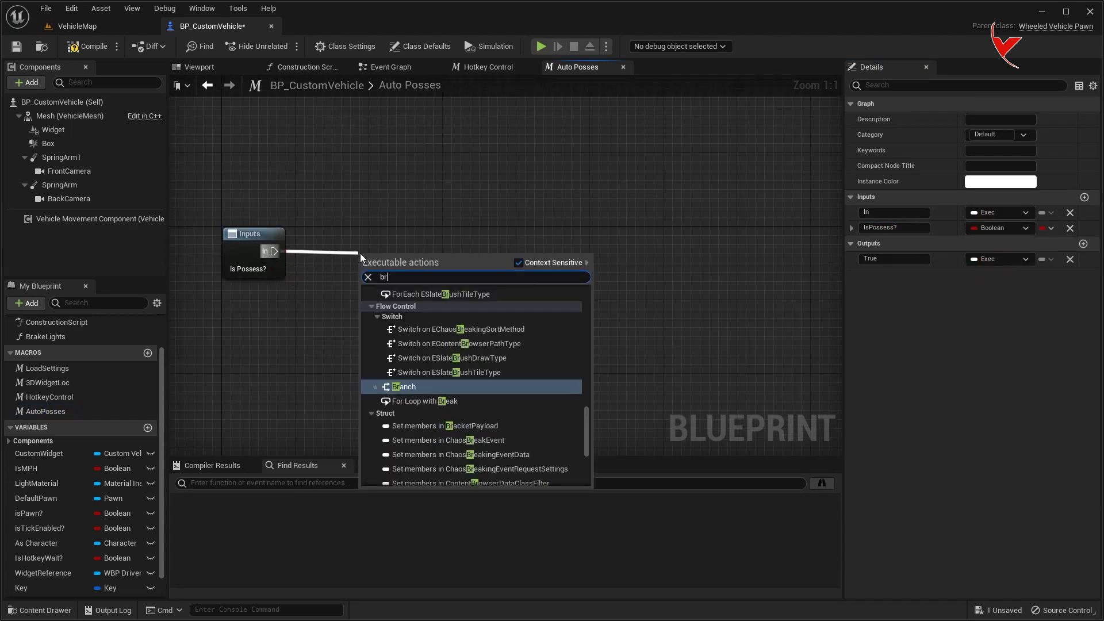
pyautogui.press('Return')
pyautogui.moveTo(276, 270); pyautogui.dragTo(353, 270)
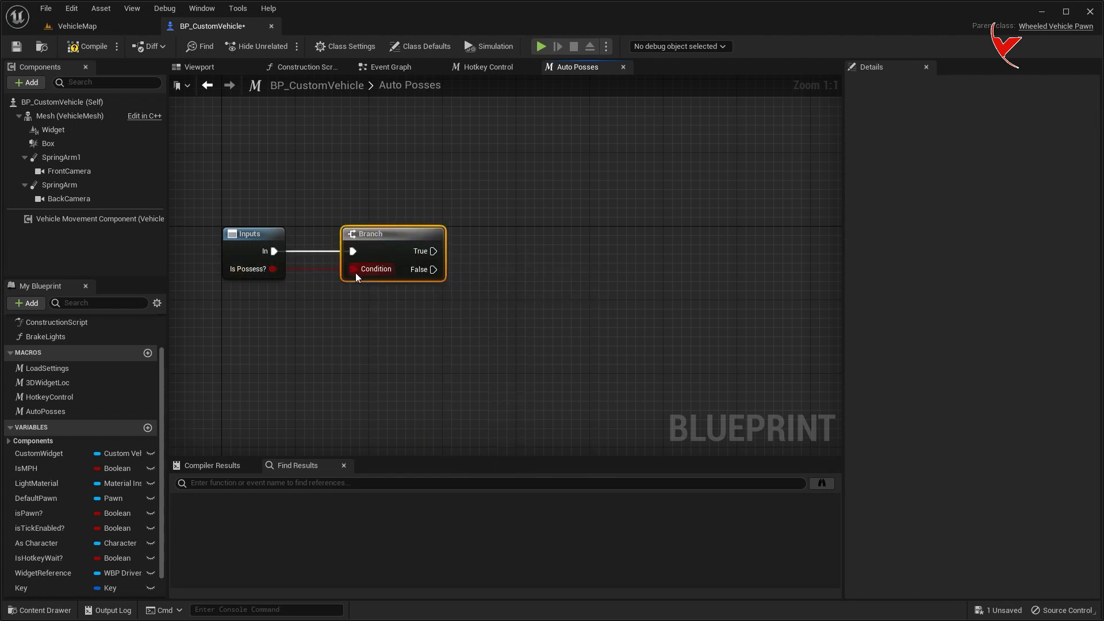
pyautogui.hotkey('ctrl', 's')
# - Add an Active Pawn == check driving a second Branch on the True path, then save
pyautogui.scroll(-1, 80, 488)
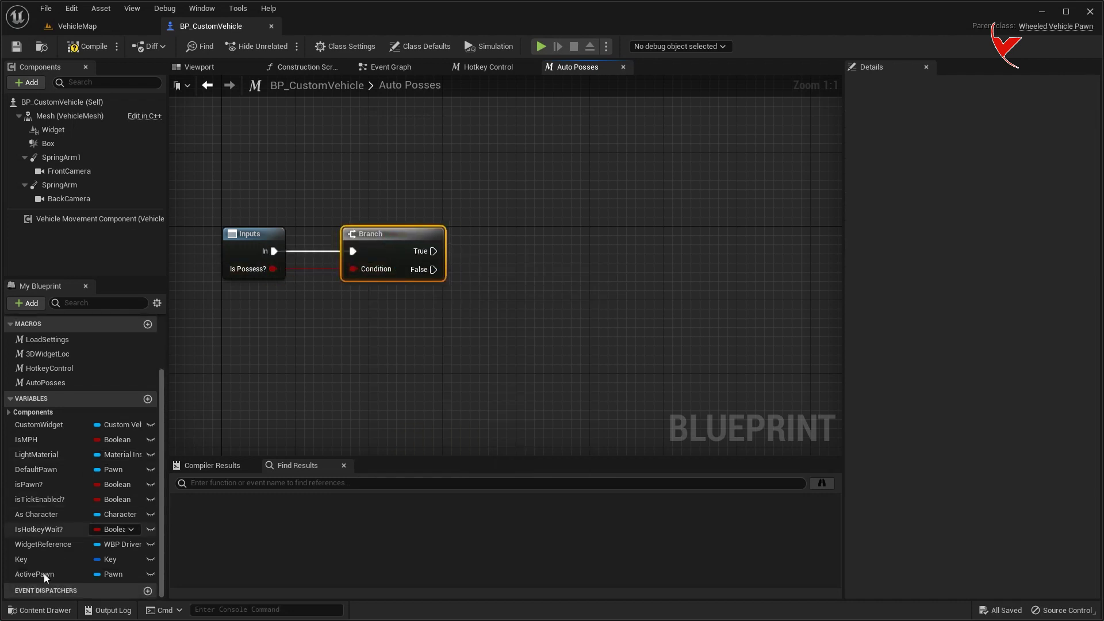
pyautogui.moveTo(44, 573)
pyautogui.keyDown('ctrl'); pyautogui.mouseDown()
pyautogui.moveTo(403, 179)
pyautogui.moveTo(512, 178)
pyautogui.mouseUp(); pyautogui.keyUp('ctrl')
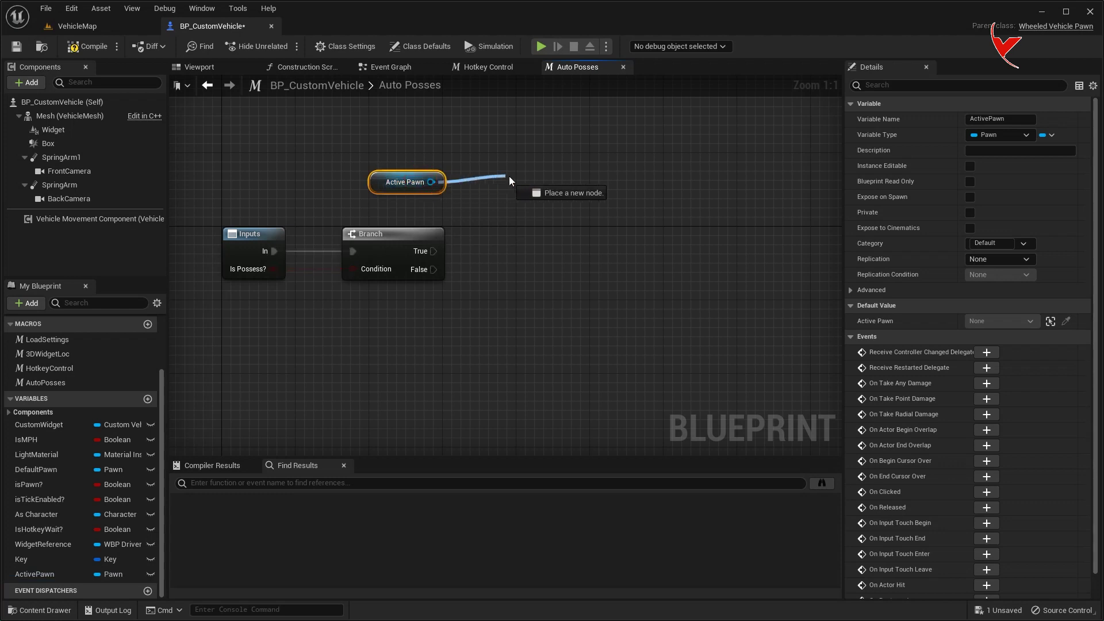
pyautogui.write('==')
pyautogui.click(550, 244)
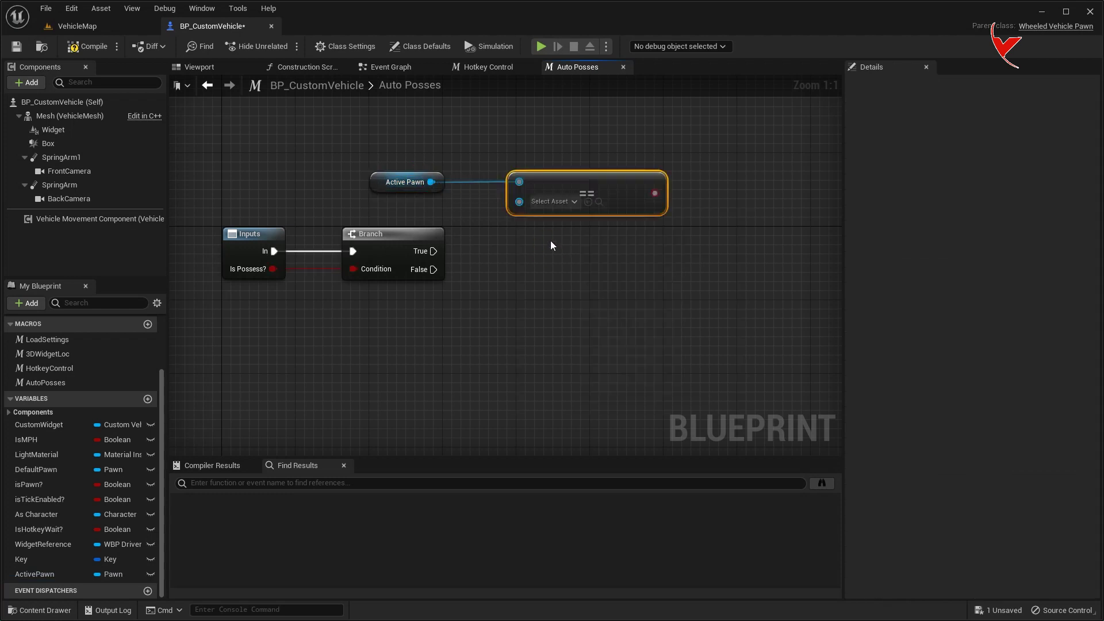
pyautogui.moveTo(433, 251); pyautogui.dragTo(761, 247)
pyautogui.write('branch')
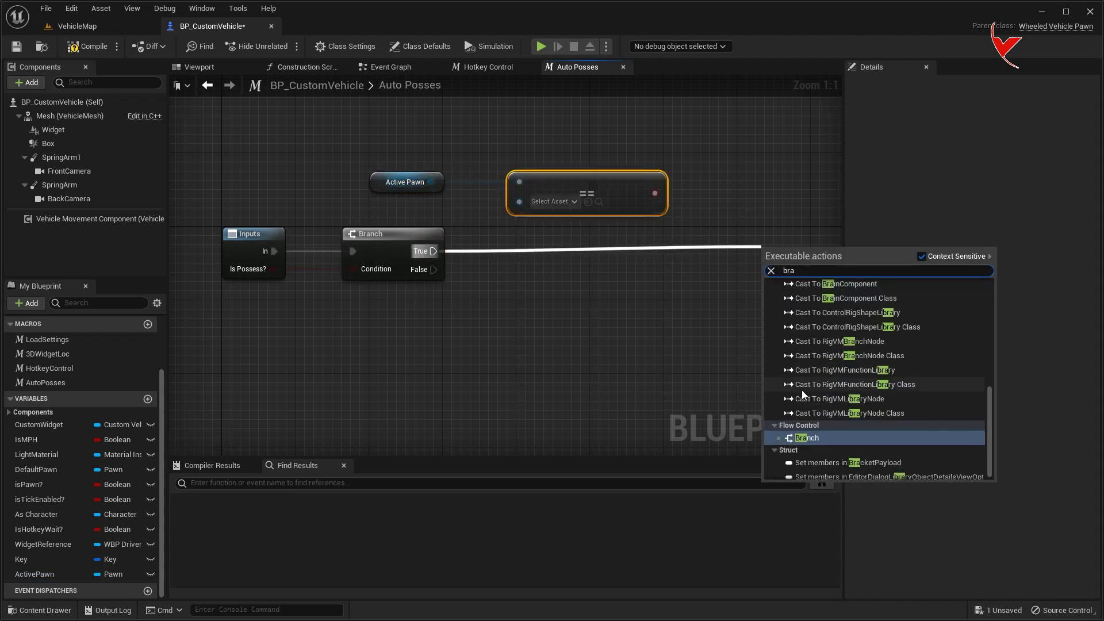
pyautogui.click(798, 371)
pyautogui.moveTo(655, 193); pyautogui.dragTo(758, 269)
pyautogui.hotkey('ctrl', 's')
# - Start adding a Get Player Controller node below the branches
pyautogui.moveTo(443, 329); pyautogui.dragTo(360, 260, button='right')
pyautogui.rightClick(340, 268)
pyautogui.write('get player con')
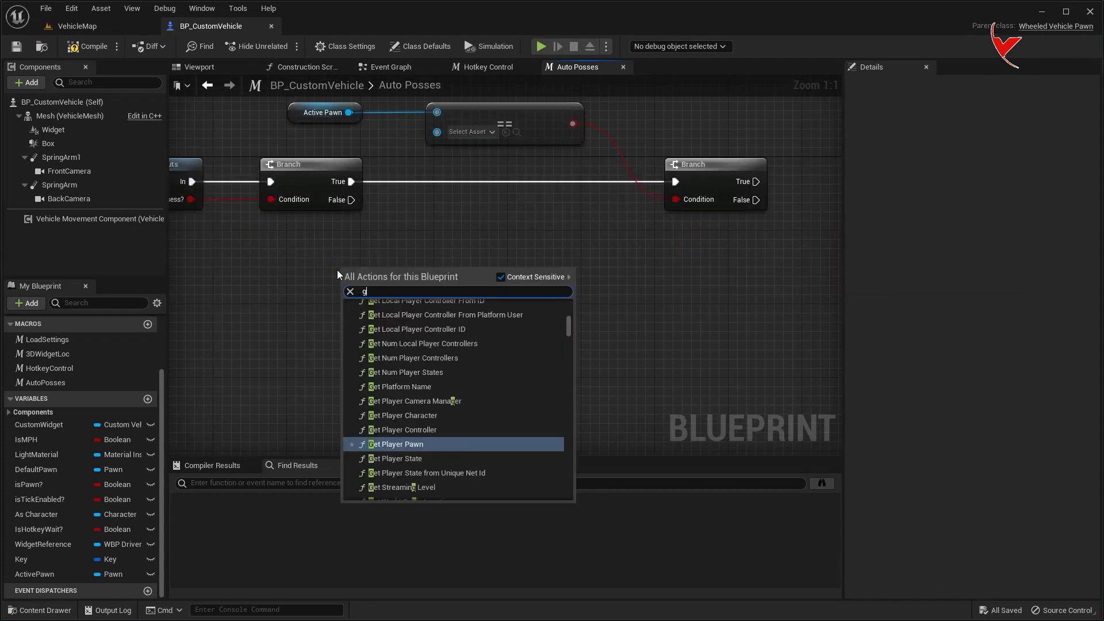
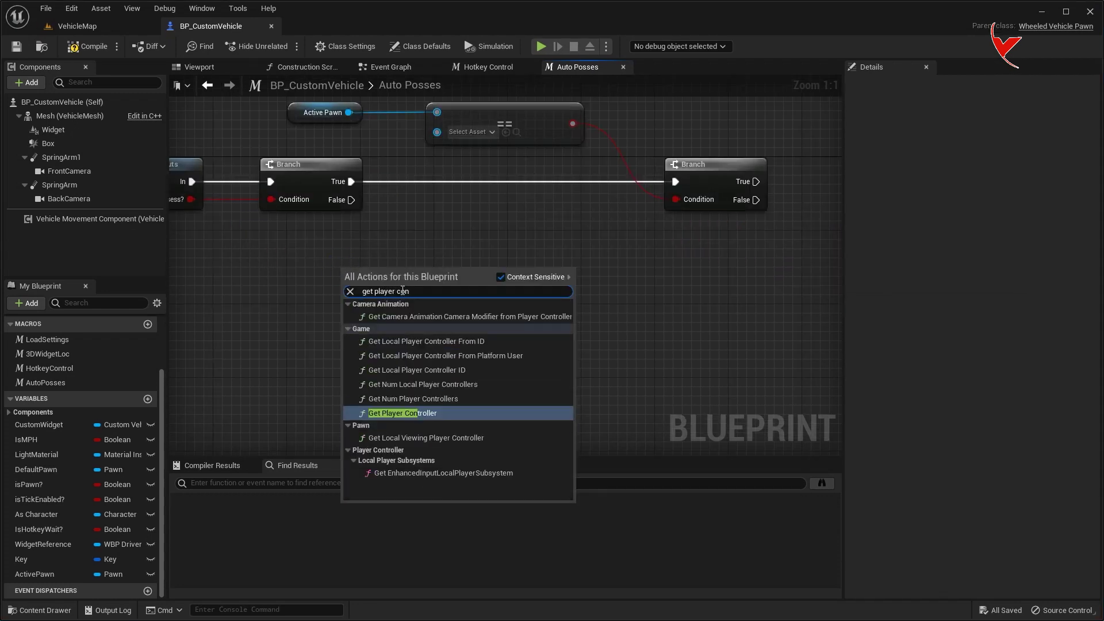
# - Get the player controller's Enhanced Input Local Player Subsystem
pyautogui.click(401, 413)
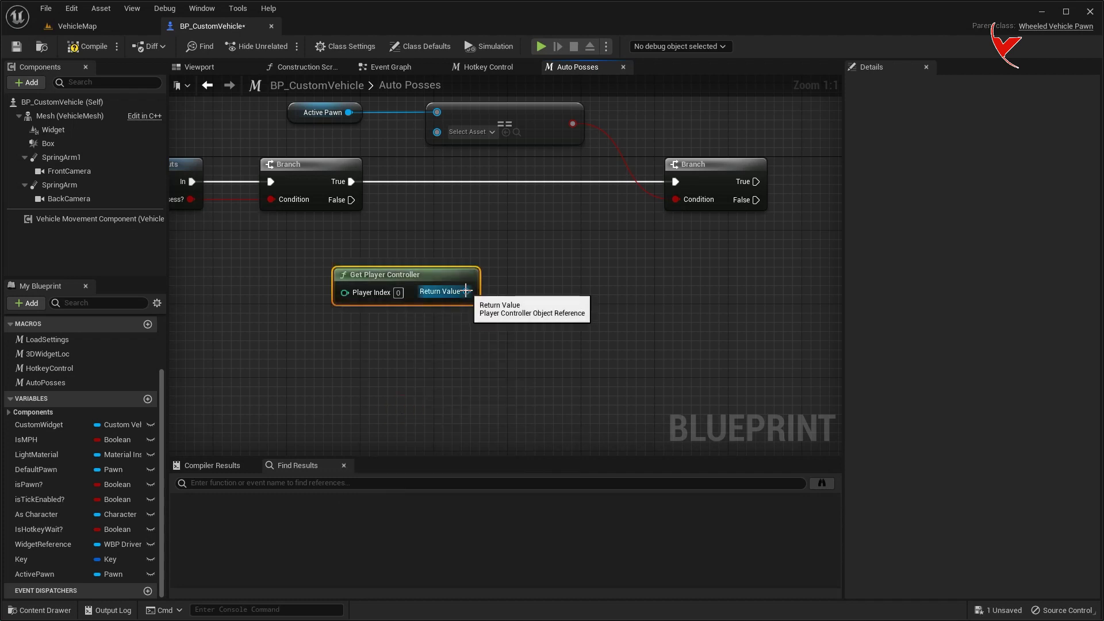
pyautogui.moveTo(467, 291); pyautogui.dragTo(548, 290)
pyautogui.write('enhanced')
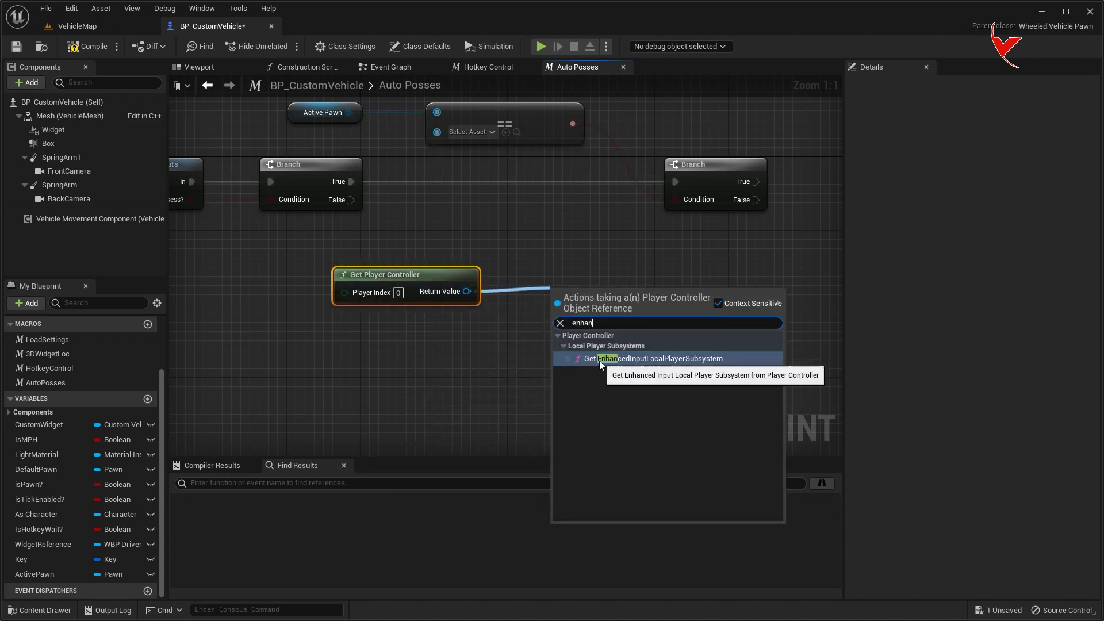
pyautogui.click(599, 361)
pyautogui.scroll(-3, 444, 337)
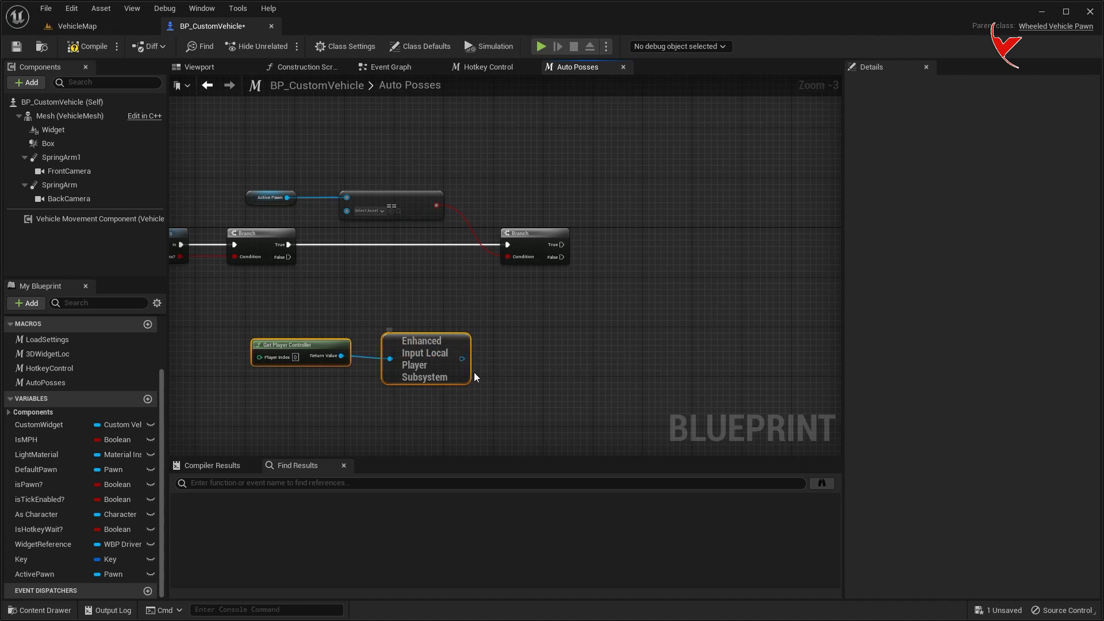
# - Add a Remove Mapping Context node on the subsystem set to IMC_Default
pyautogui.moveTo(461, 359); pyautogui.dragTo(650, 246)
pyautogui.write('remove map')
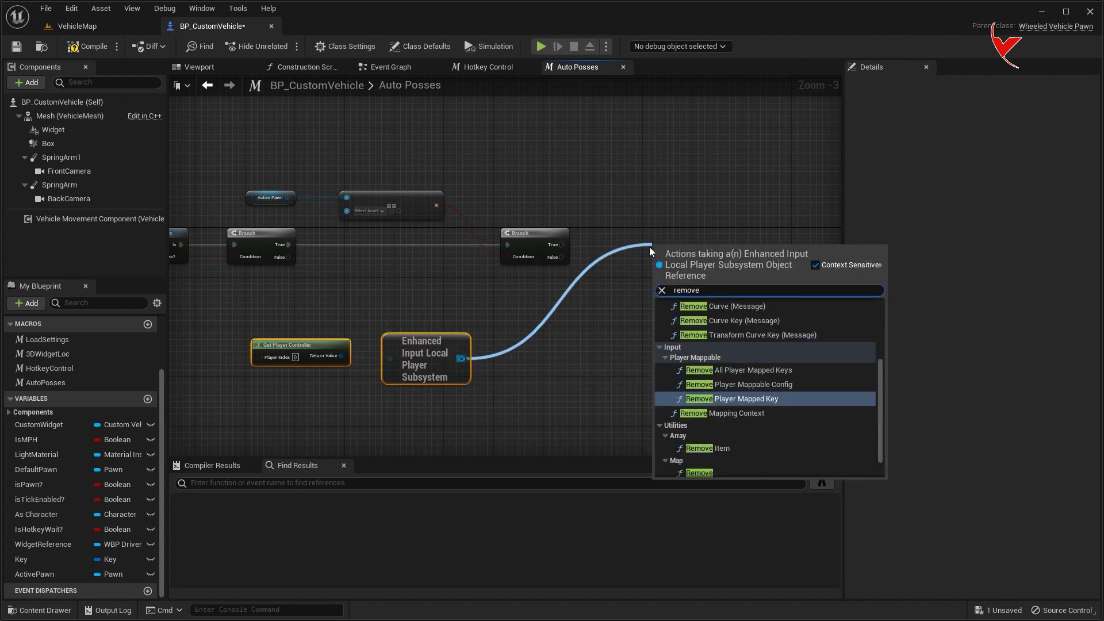
pyautogui.click(684, 369)
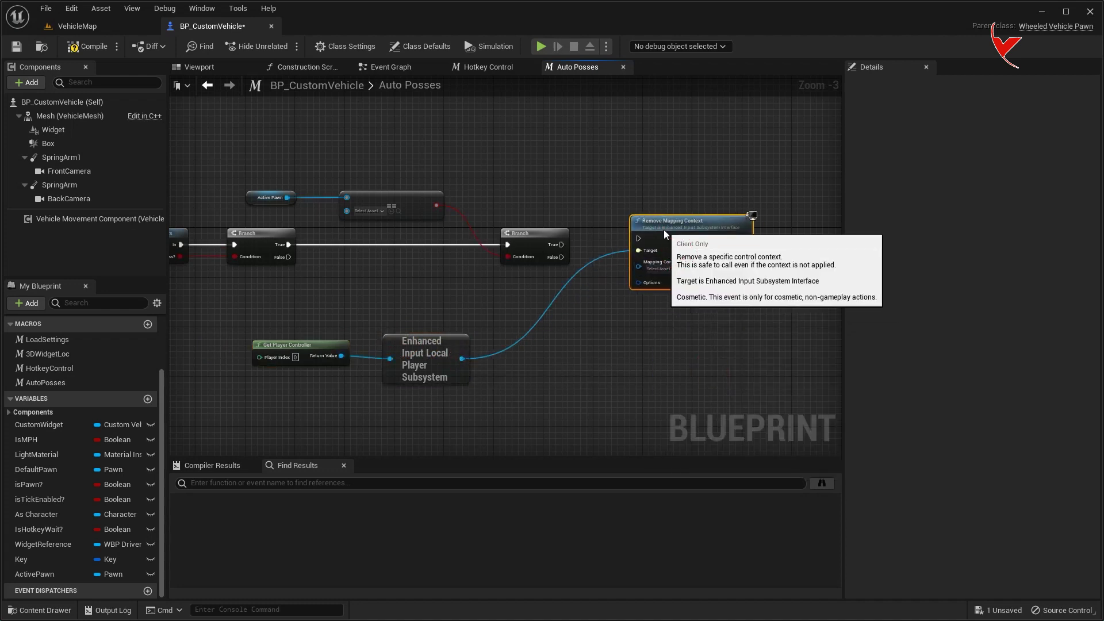
pyautogui.scroll(2, 632, 230)
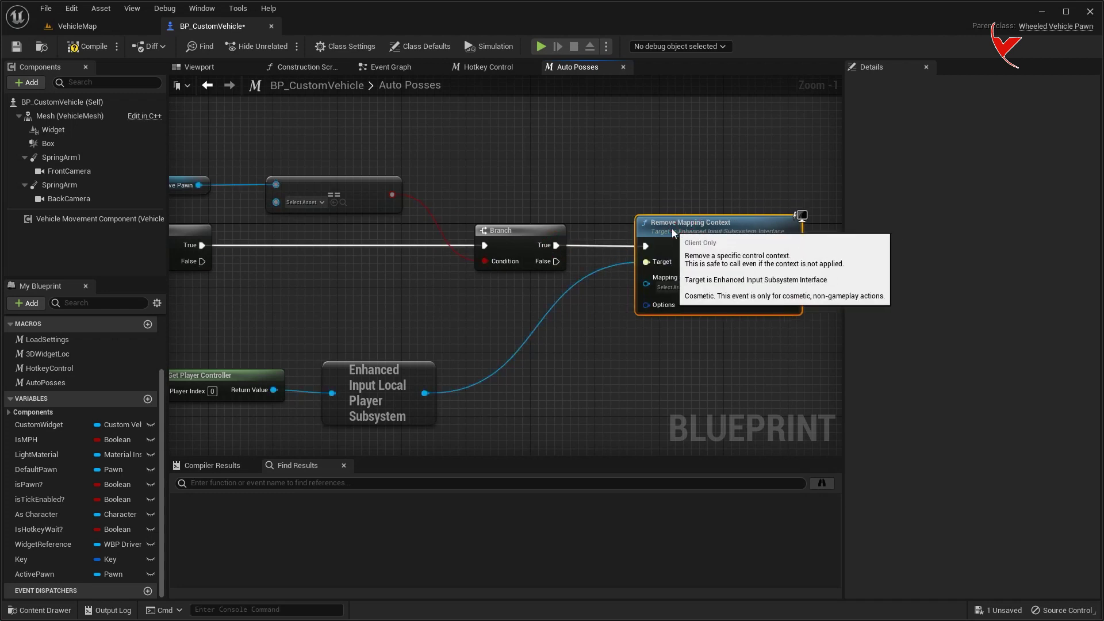
pyautogui.click(667, 288)
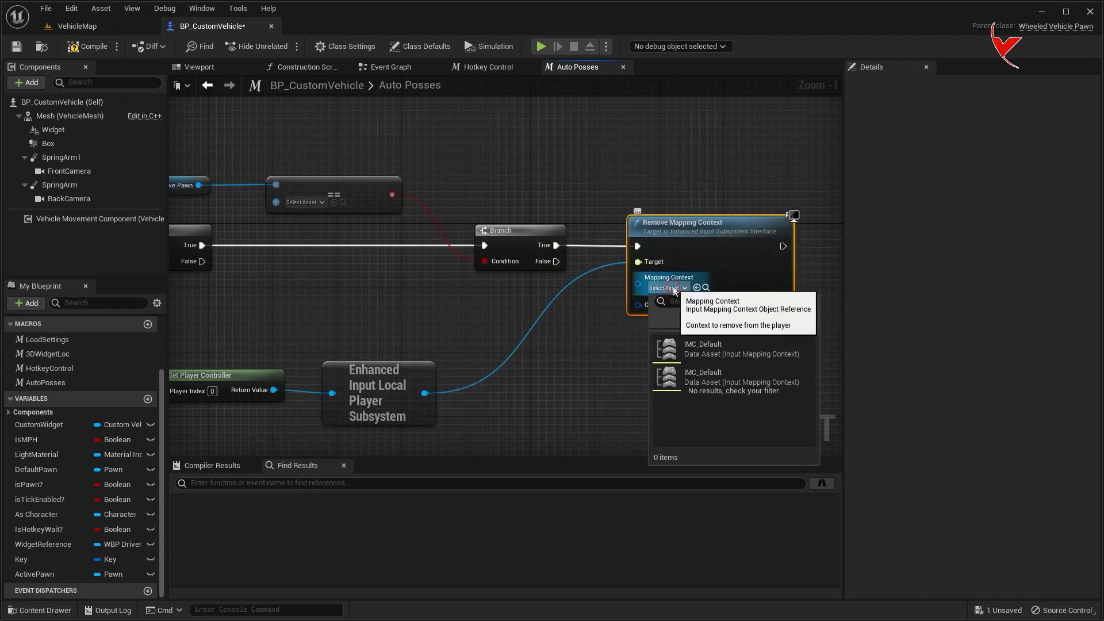
pyautogui.click(724, 347)
# - Search the subsystem's actions for 'add mapping'
pyautogui.moveTo(659, 379); pyautogui.dragTo(521, 355, button='right')
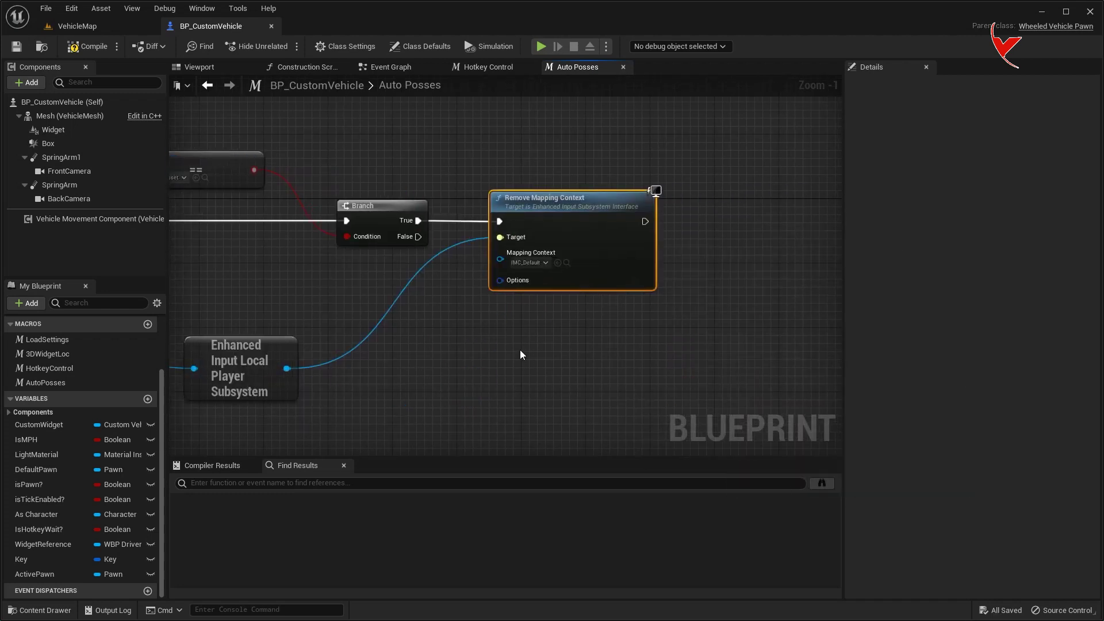
pyautogui.moveTo(287, 368); pyautogui.dragTo(715, 260)
pyautogui.write('add mapping')
# - Chain an Add Mapping Context node set to IMC_Default after Remove Mapping Context
pyautogui.click(776, 360)
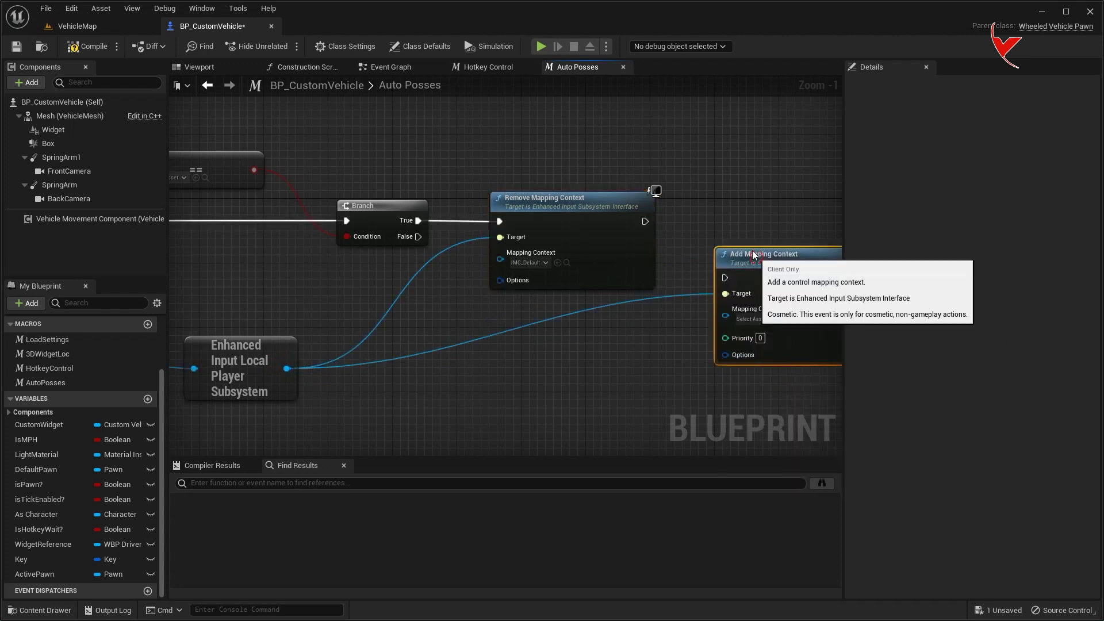
pyautogui.moveTo(755, 255); pyautogui.dragTo(746, 199)
pyautogui.moveTo(646, 221); pyautogui.dragTo(716, 222)
pyautogui.moveTo(682, 258); pyautogui.dragTo(519, 197, button='right')
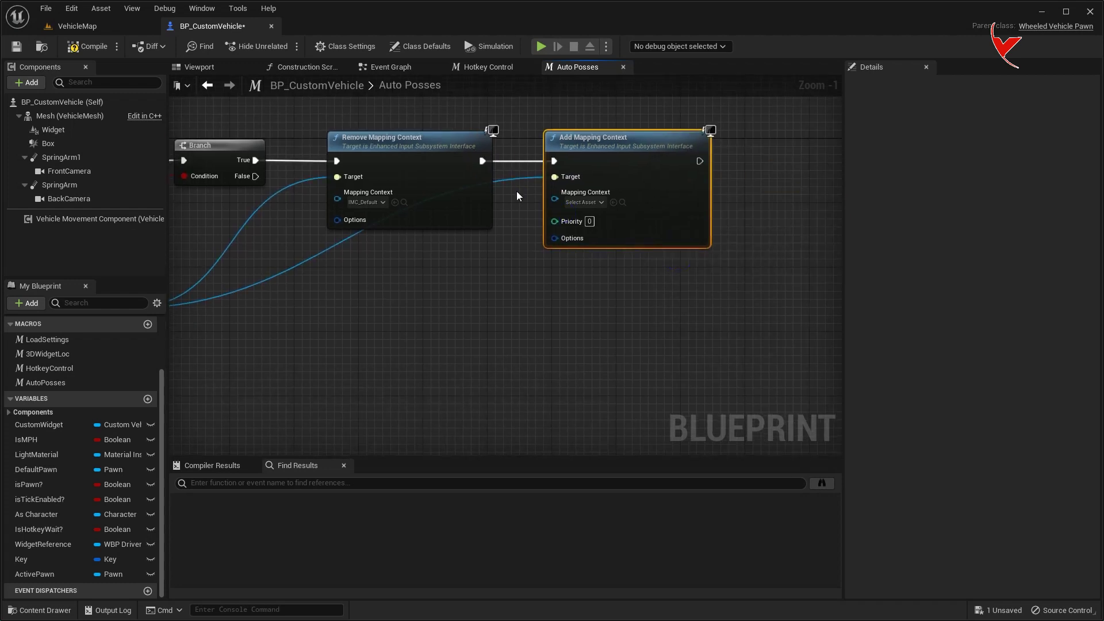
pyautogui.doubleClick(509, 177)
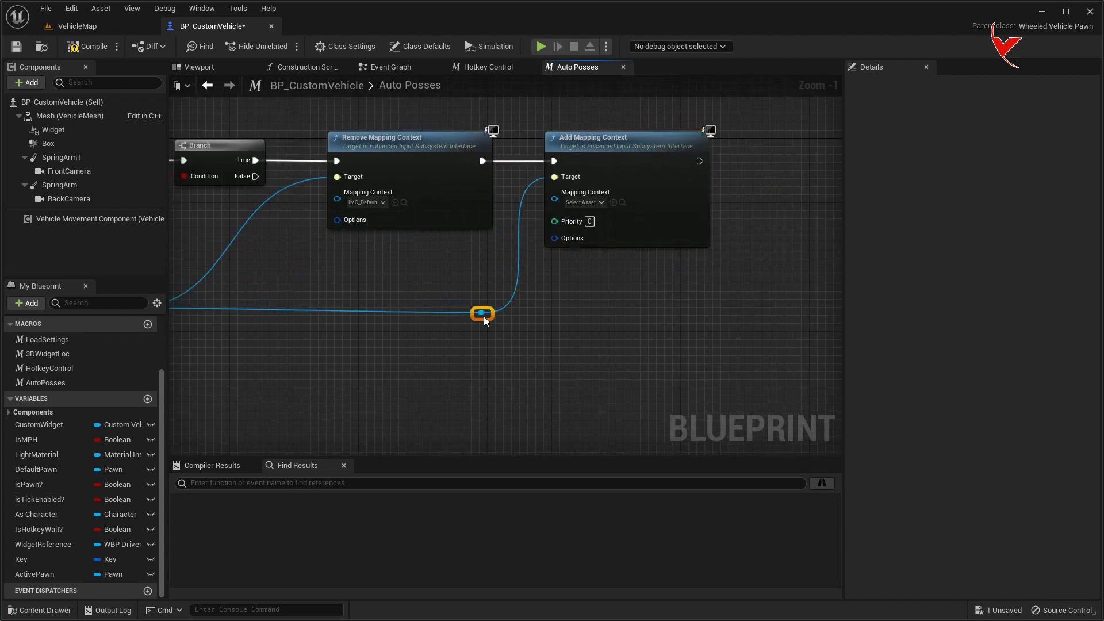
pyautogui.click(585, 202)
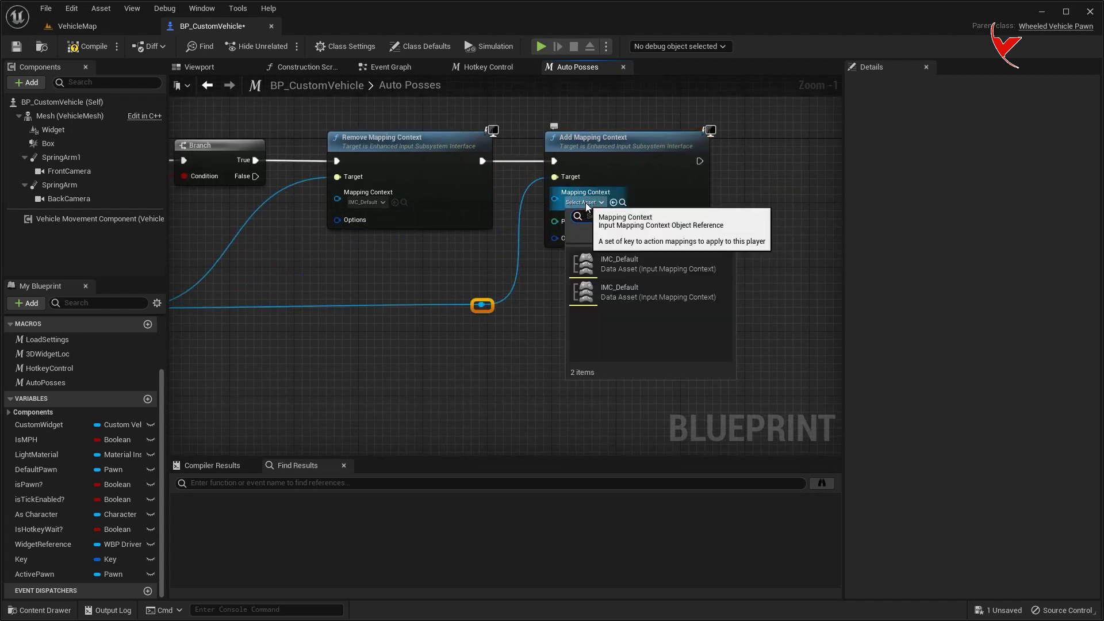
pyautogui.click(630, 261)
# - Place an As Character getter and add Disable Movement from it
pyautogui.moveTo(620, 276)
pyautogui.mouseDown(button='right')
pyautogui.moveTo(701, 277)
pyautogui.moveTo(445, 316)
pyautogui.mouseUp(button='right')
pyautogui.scroll(-1, 700, 278)
pyautogui.moveTo(40, 514)
pyautogui.mouseDown()
pyautogui.moveTo(461, 300)
pyautogui.moveTo(573, 258)
pyautogui.mouseUp()
pyautogui.click(499, 325)
pyautogui.write('disable move')
pyautogui.press('Return')
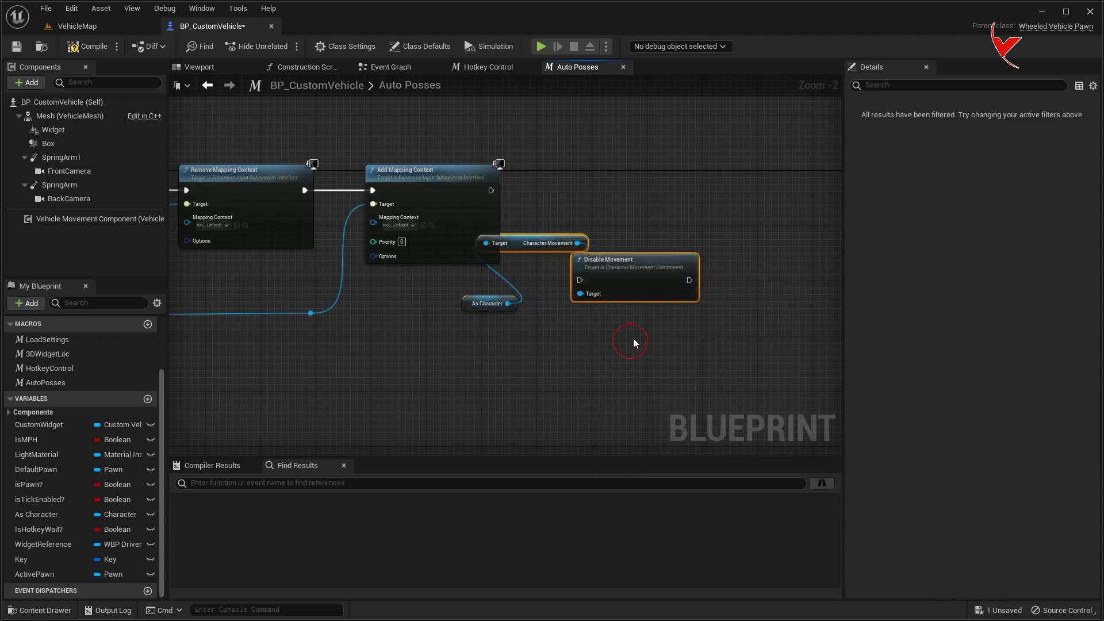
# - Chain Disable Movement after Add Mapping Context
pyautogui.moveTo(677, 305); pyautogui.dragTo(661, 177)
pyautogui.moveTo(491, 191)
pyautogui.mouseDown()
pyautogui.moveTo(624, 201)
pyautogui.moveTo(614, 192)
pyautogui.mouseUp()
pyautogui.moveTo(626, 198); pyautogui.dragTo(608, 200, button='right')
pyautogui.scroll(2, 608, 200)
pyautogui.moveTo(587, 247); pyautogui.dragTo(433, 254, button='right')
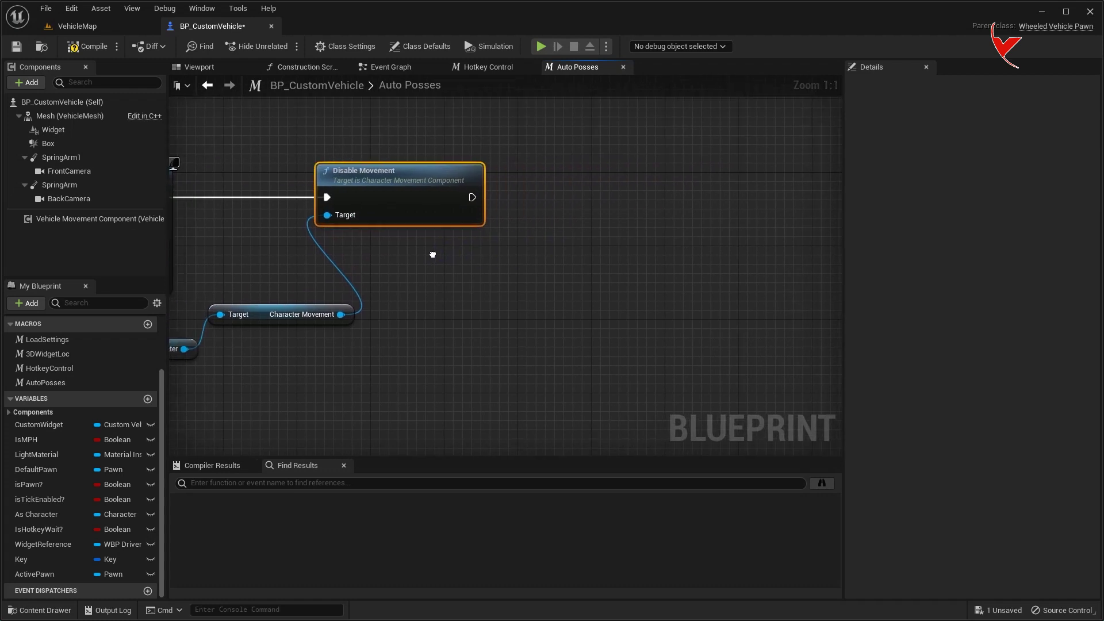
# - Add Get Player Controller with a Possess node running after Disable Movement
pyautogui.rightClick(401, 360)
pyautogui.write('get player')
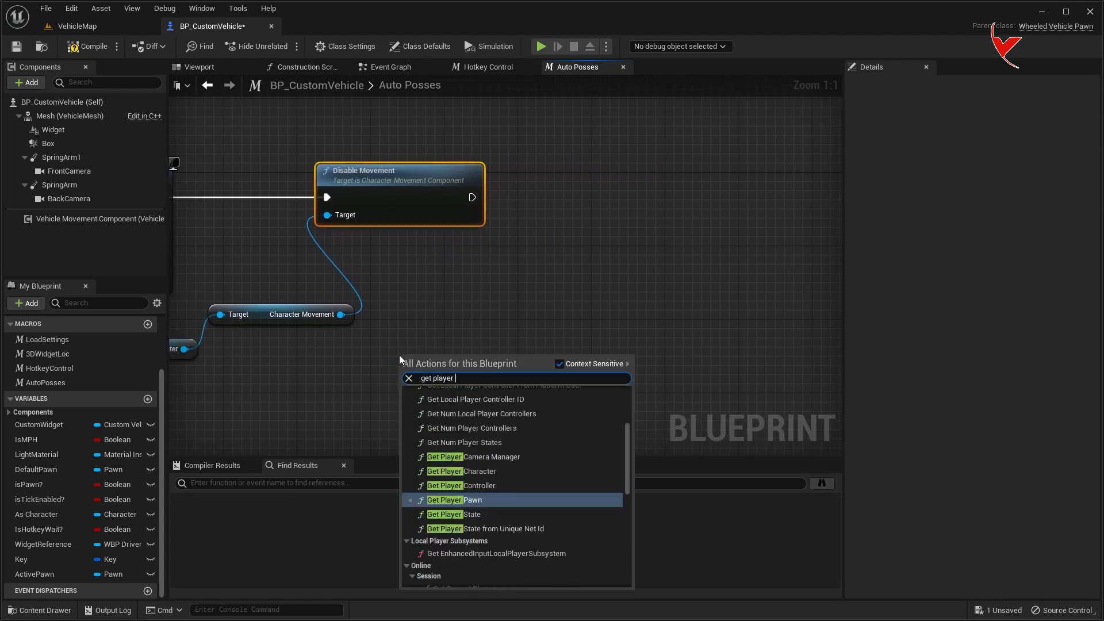
pyautogui.write(' con')
pyautogui.press('Return')
pyautogui.moveTo(468, 355); pyautogui.dragTo(481, 310)
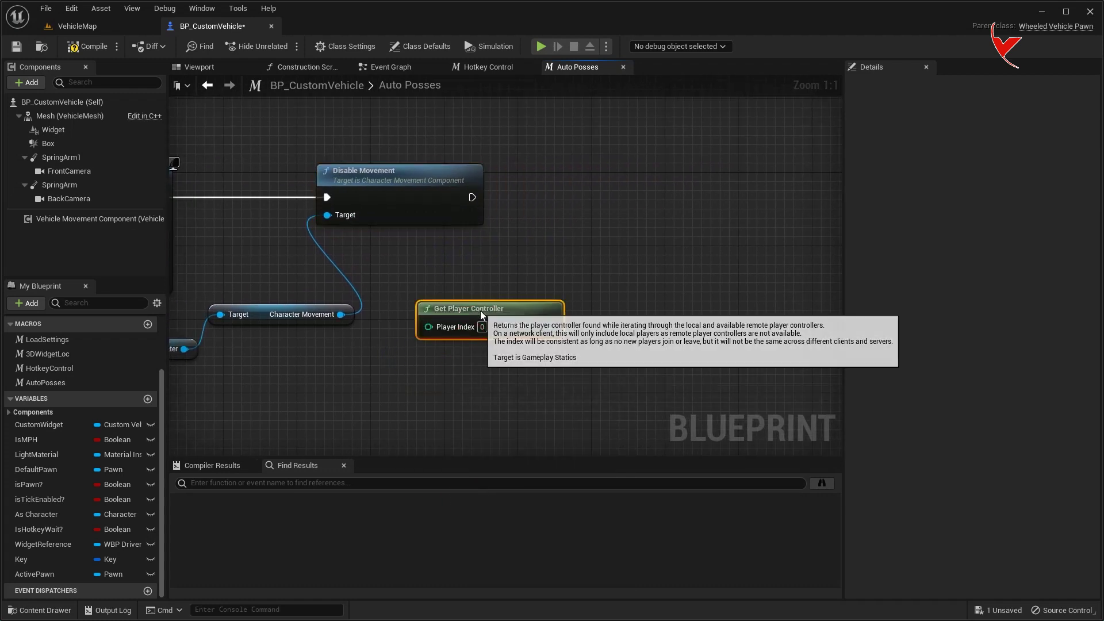
pyautogui.moveTo(534, 291); pyautogui.dragTo(472, 289, button='right')
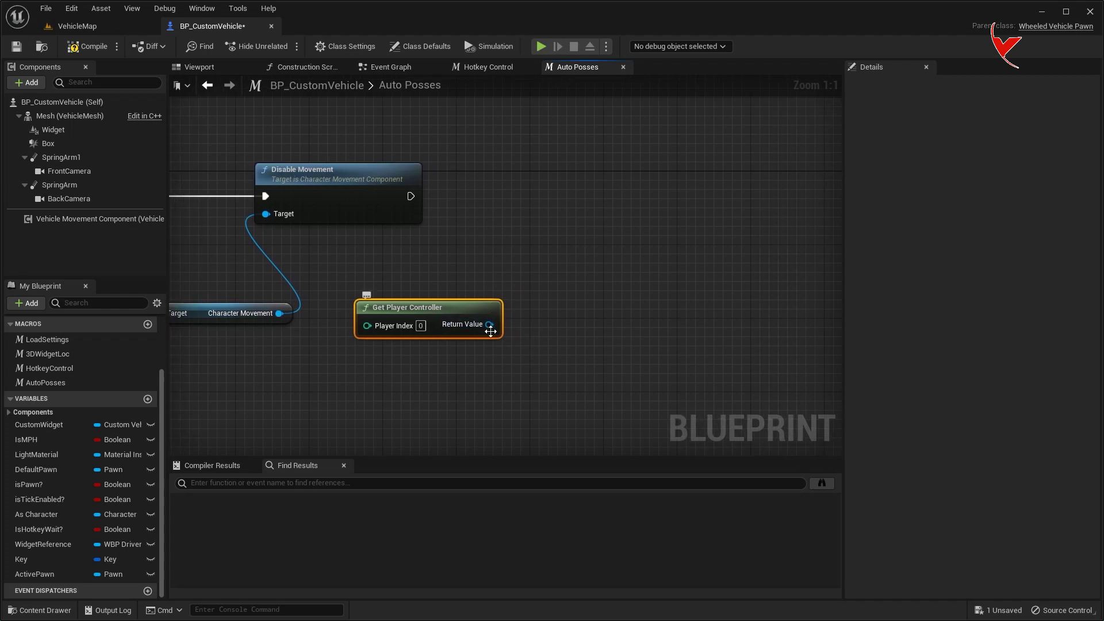
pyautogui.moveTo(490, 324); pyautogui.dragTo(540, 191)
pyautogui.write('poss')
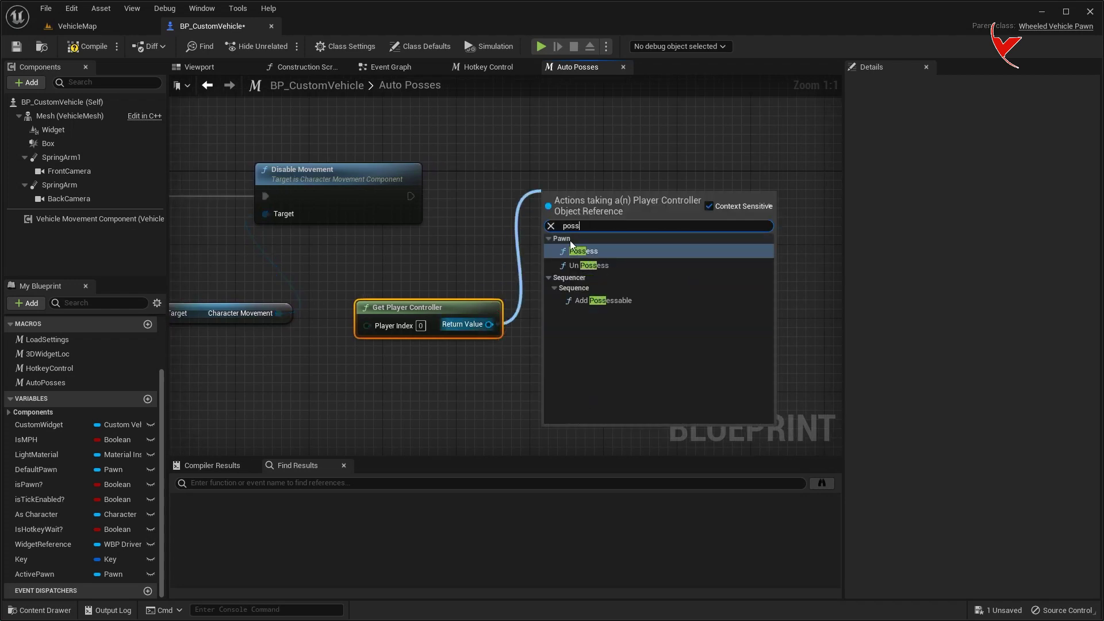
pyautogui.click(571, 244)
pyautogui.moveTo(410, 196); pyautogui.dragTo(550, 196)
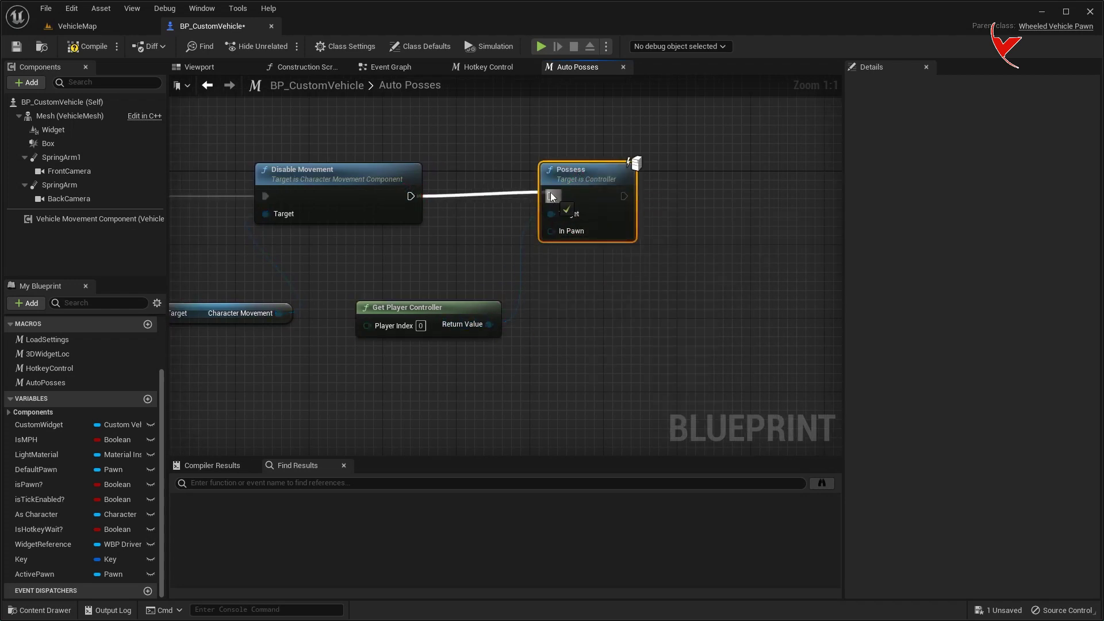
# - Feed a Self reference into Possess's In Pawn input
pyautogui.moveTo(444, 303); pyautogui.dragTo(436, 248)
pyautogui.moveTo(551, 231); pyautogui.dragTo(489, 315)
pyautogui.write('self')
pyautogui.click(588, 359)
pyautogui.moveTo(558, 310); pyautogui.dragTo(472, 319)
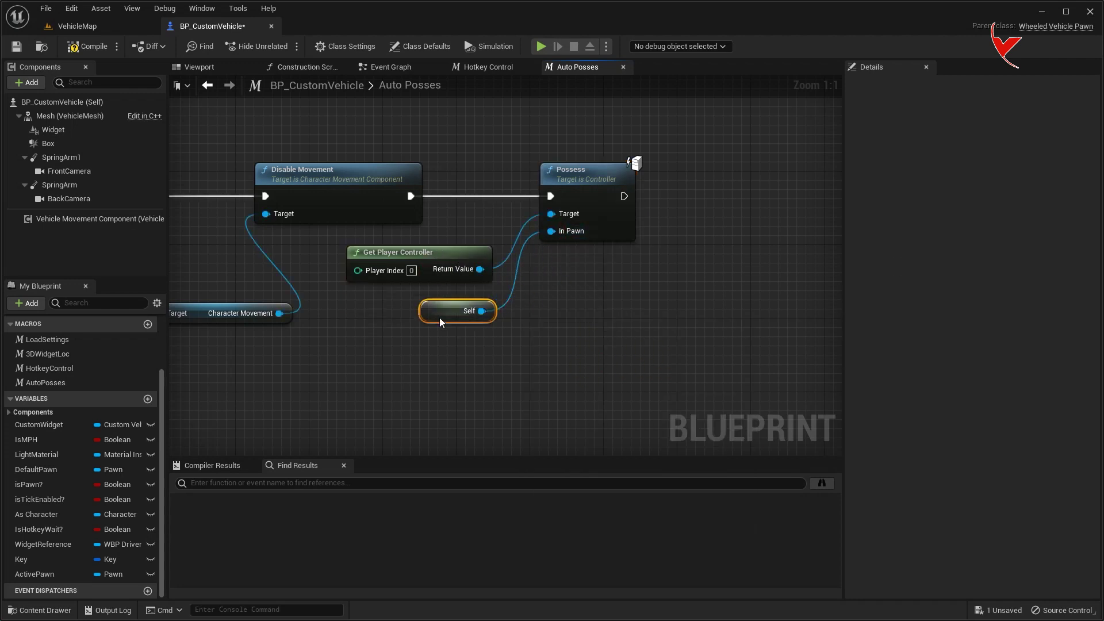
# - Connect Possess to the macro's Outputs True pin and select both mapping context nodes
pyautogui.scroll(-5, 532, 267)
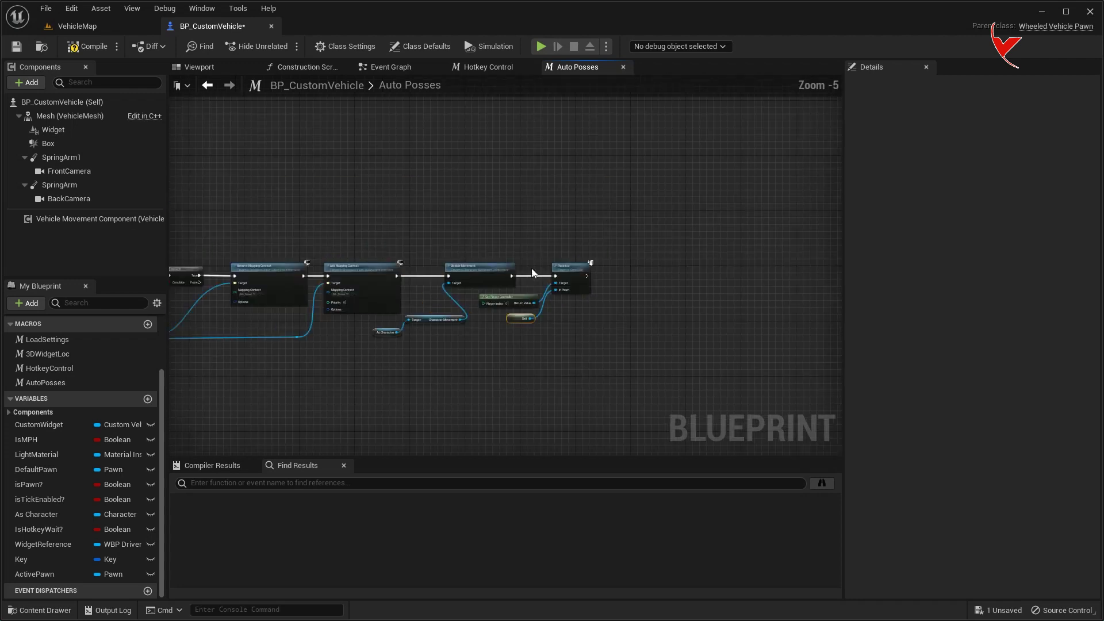
pyautogui.moveTo(693, 165)
pyautogui.mouseDown()
pyautogui.moveTo(728, 203)
pyautogui.moveTo(771, 292)
pyautogui.mouseUp()
pyautogui.scroll(5, 770, 292)
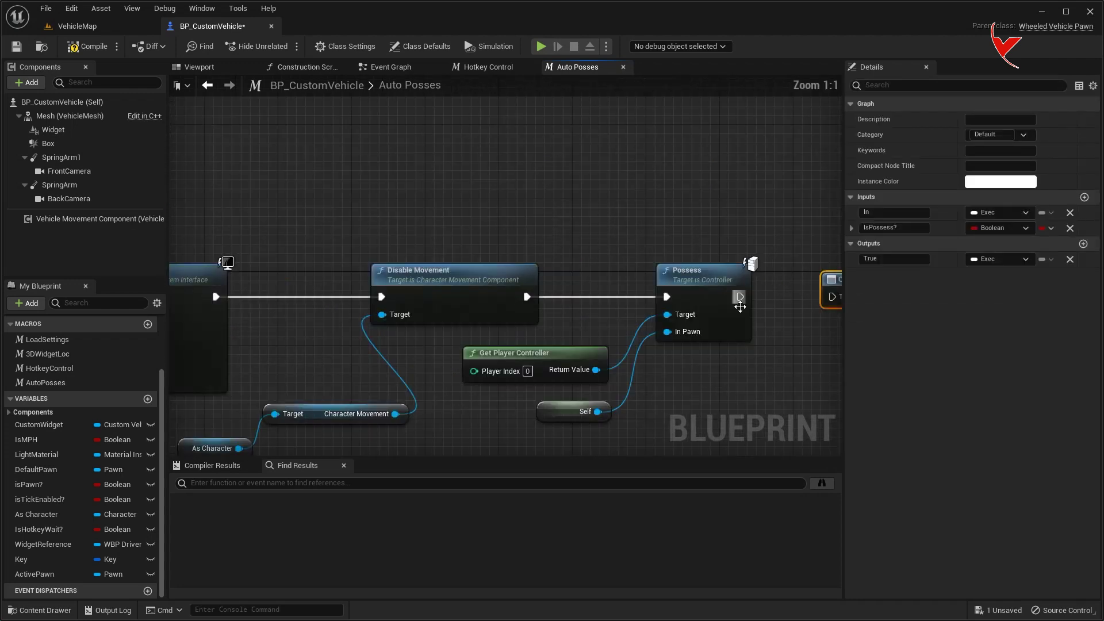
pyautogui.moveTo(805, 345); pyautogui.dragTo(592, 333, button='right')
pyautogui.moveTo(527, 274); pyautogui.dragTo(621, 278)
pyautogui.scroll(-2, 621, 278)
pyautogui.scroll(-1, 600, 313)
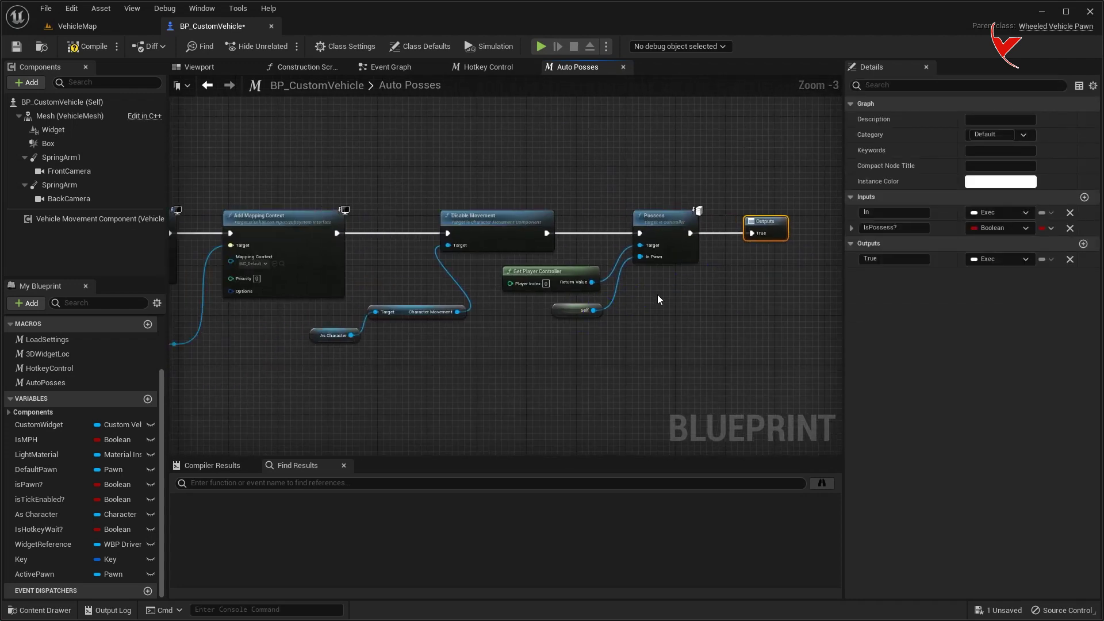
pyautogui.scroll(-3, 657, 294)
pyautogui.scroll(-1, 588, 309)
pyautogui.scroll(4, 588, 309)
pyautogui.scroll(1, 479, 290)
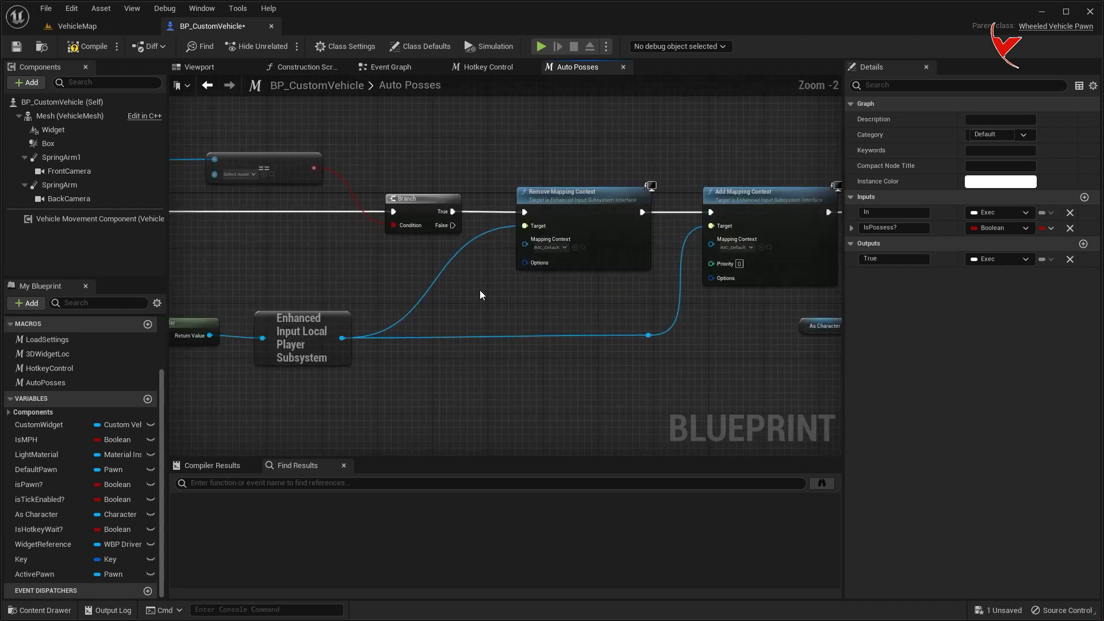
pyautogui.moveTo(564, 157)
pyautogui.mouseDown()
pyautogui.moveTo(745, 233)
pyautogui.moveTo(701, 326)
pyautogui.mouseUp()
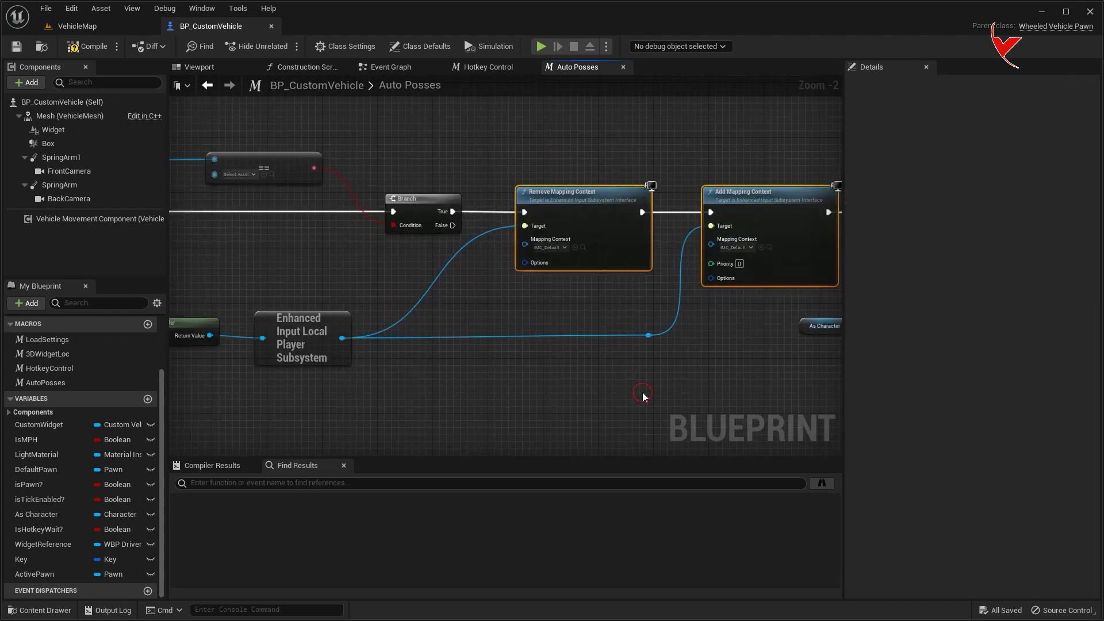
# - Duplicate the Remove and Add Mapping Context nodes and connect the subsystem to the copy
pyautogui.hotkey('ctrl', 'c')
pyautogui.hotkey('ctrl', 'v')
pyautogui.moveTo(604, 399); pyautogui.dragTo(581, 371)
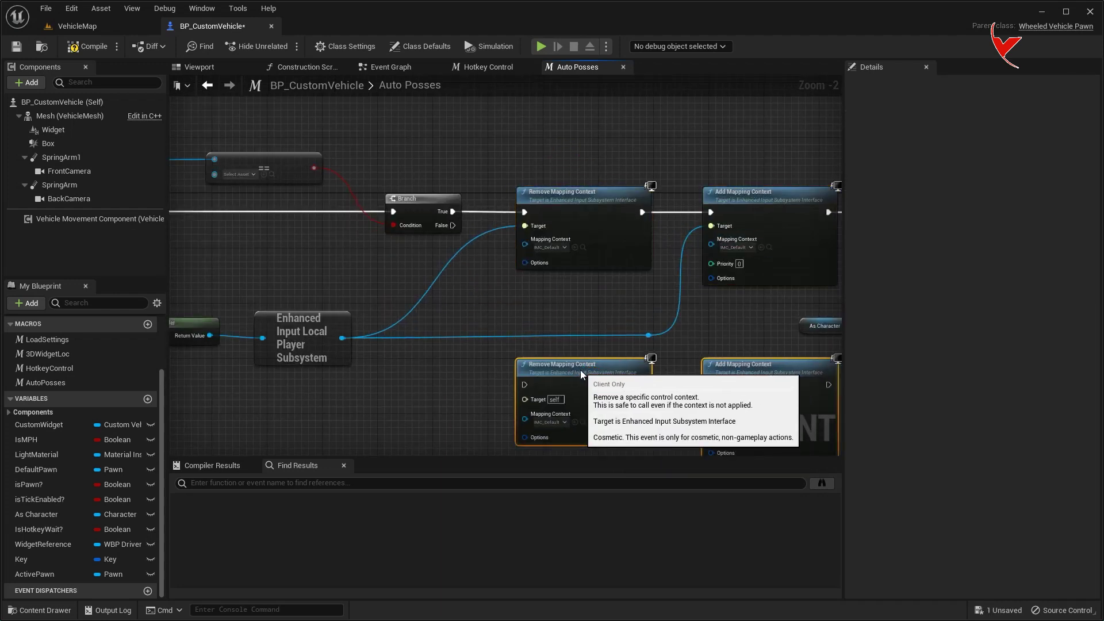
pyautogui.scroll(2, 471, 355)
pyautogui.moveTo(420, 347); pyautogui.dragTo(460, 260, button='right')
pyautogui.moveTo(354, 248); pyautogui.dragTo(598, 332)
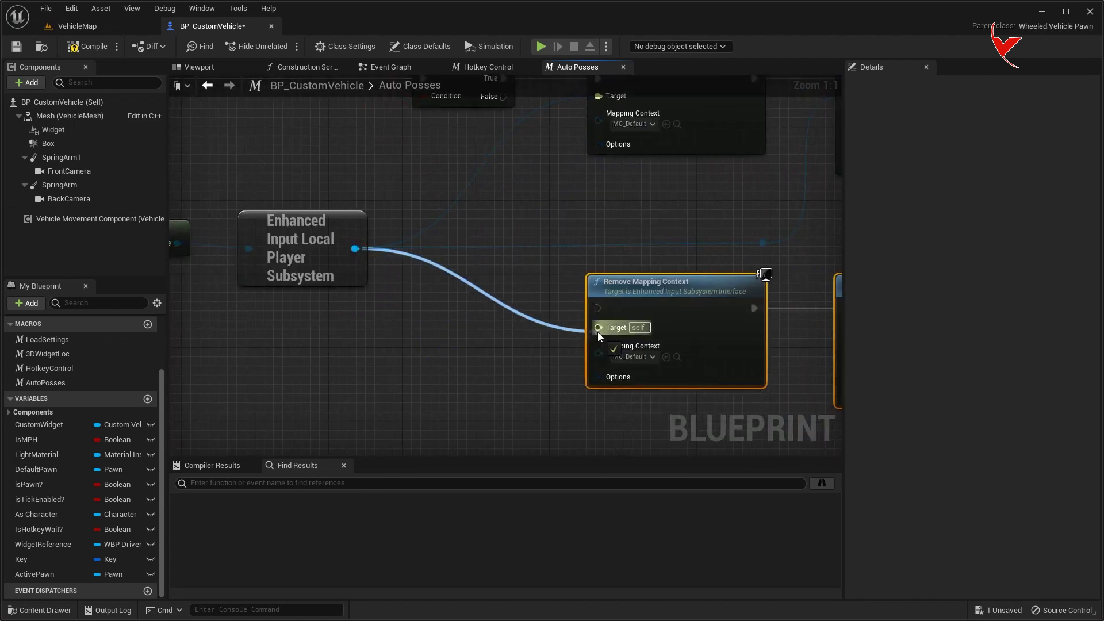
# - Wire Branch False to the copied Remove Mapping Context through a reroute
pyautogui.scroll(-3, 598, 333)
pyautogui.moveTo(324, 246); pyautogui.dragTo(483, 282, button='right')
pyautogui.moveTo(270, 169)
pyautogui.mouseDown()
pyautogui.moveTo(408, 208)
pyautogui.moveTo(277, 207)
pyautogui.mouseUp()
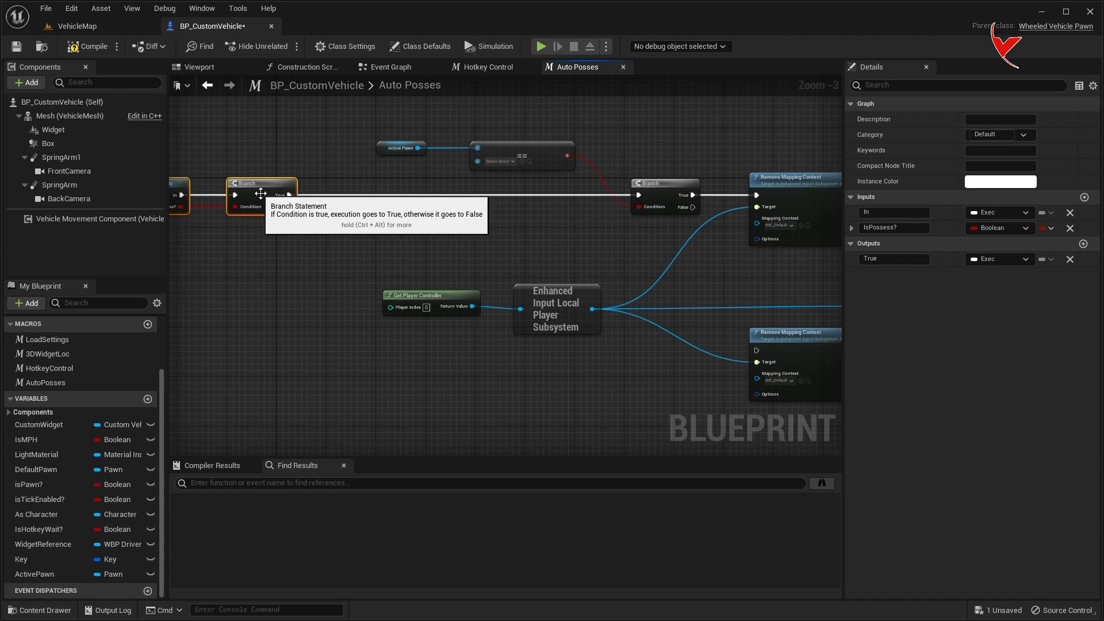
pyautogui.moveTo(260, 189); pyautogui.dragTo(220, 145, button='right')
pyautogui.moveTo(249, 161); pyautogui.dragTo(717, 304)
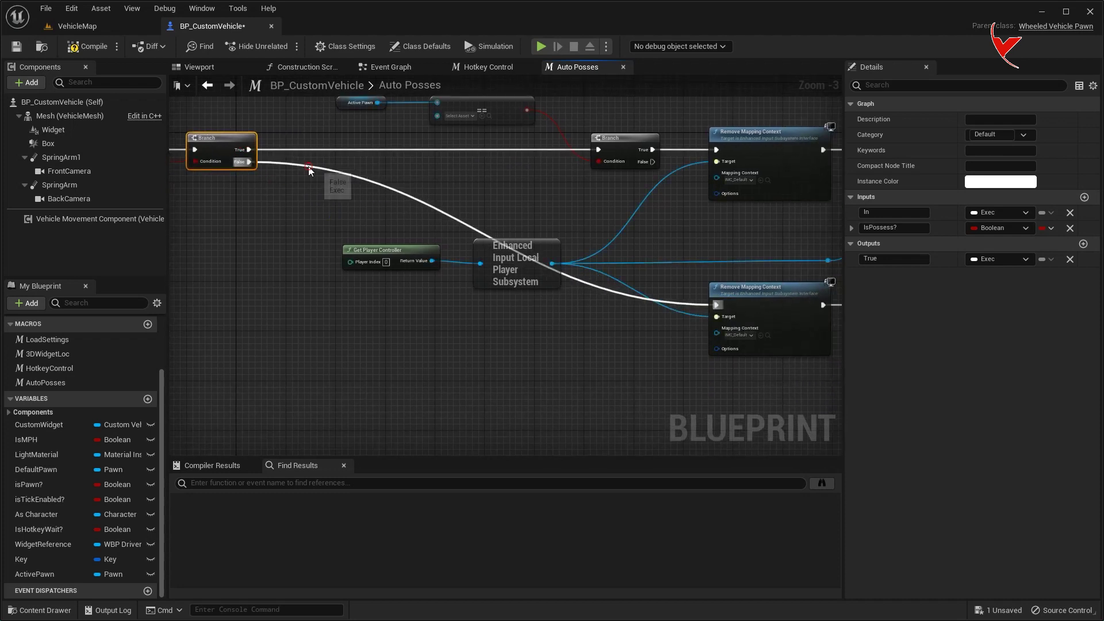
pyautogui.doubleClick(308, 165)
pyautogui.moveTo(309, 165); pyautogui.dragTo(314, 306)
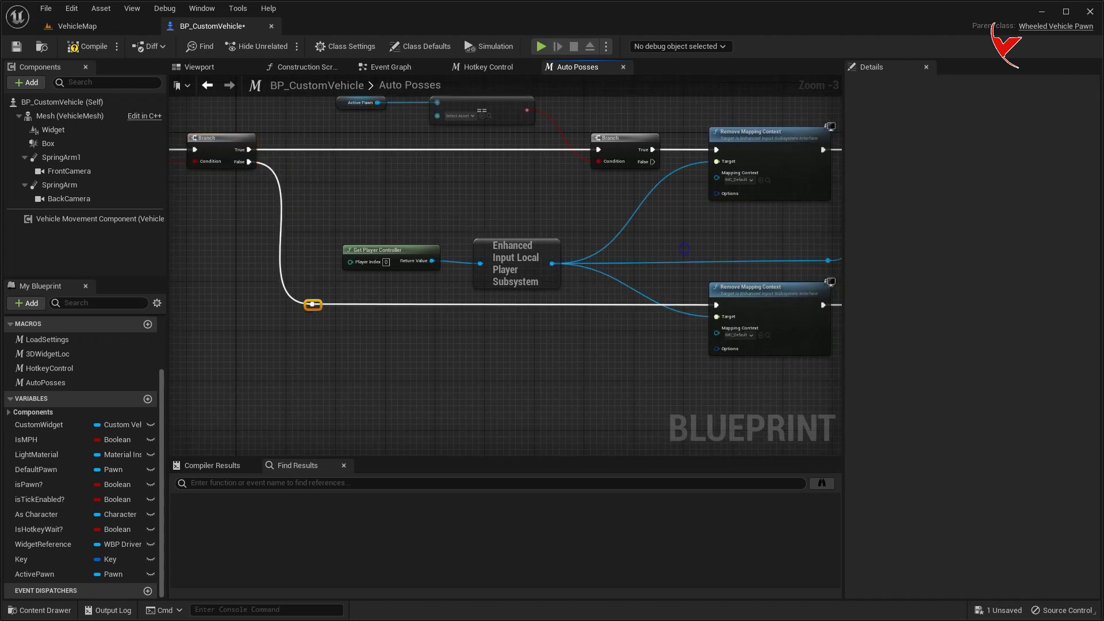
# - Set the copies to remove VehicleTemplate IMC_Default and add ThirdPerson IMC_Default
pyautogui.scroll(3, 676, 253)
pyautogui.moveTo(676, 253); pyautogui.dragTo(480, 324, button='right')
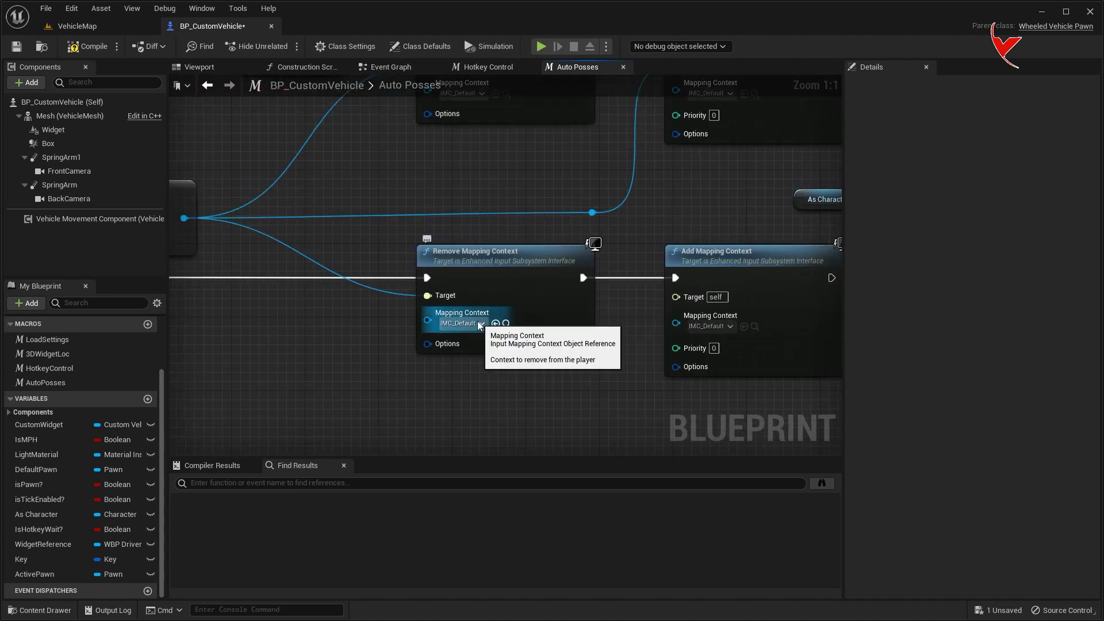
pyautogui.click(479, 323)
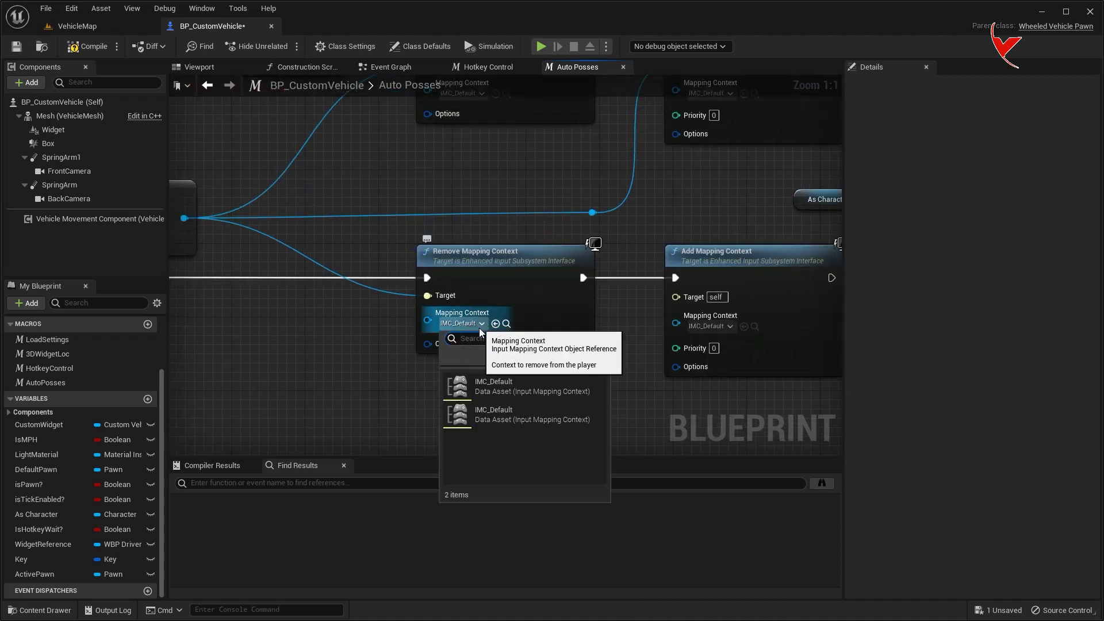
pyautogui.click(502, 395)
pyautogui.click(709, 328)
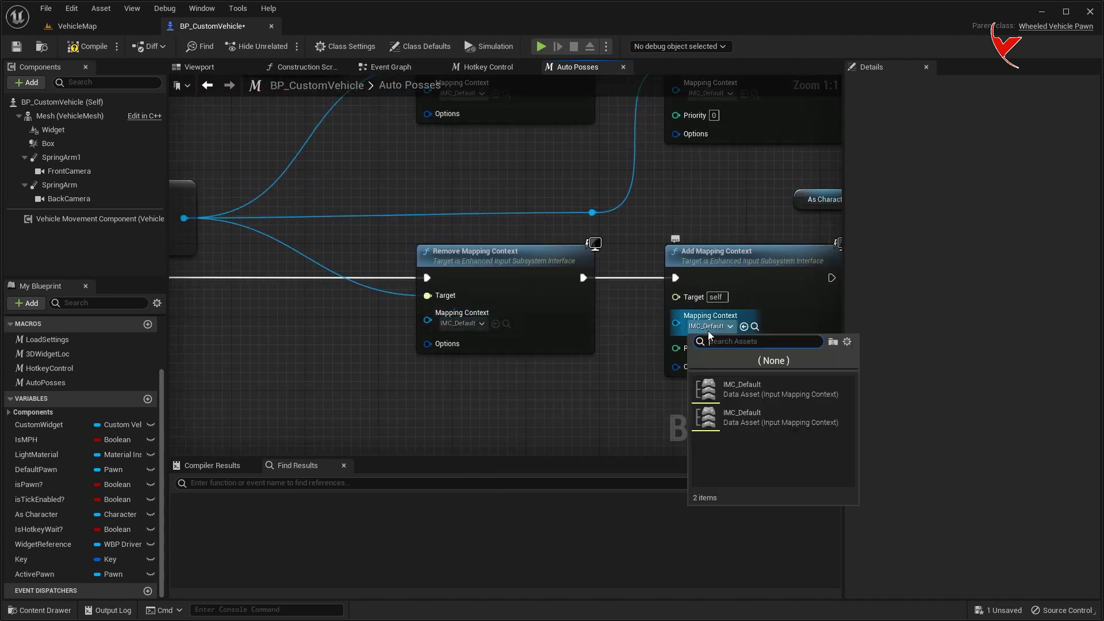
pyautogui.click(740, 418)
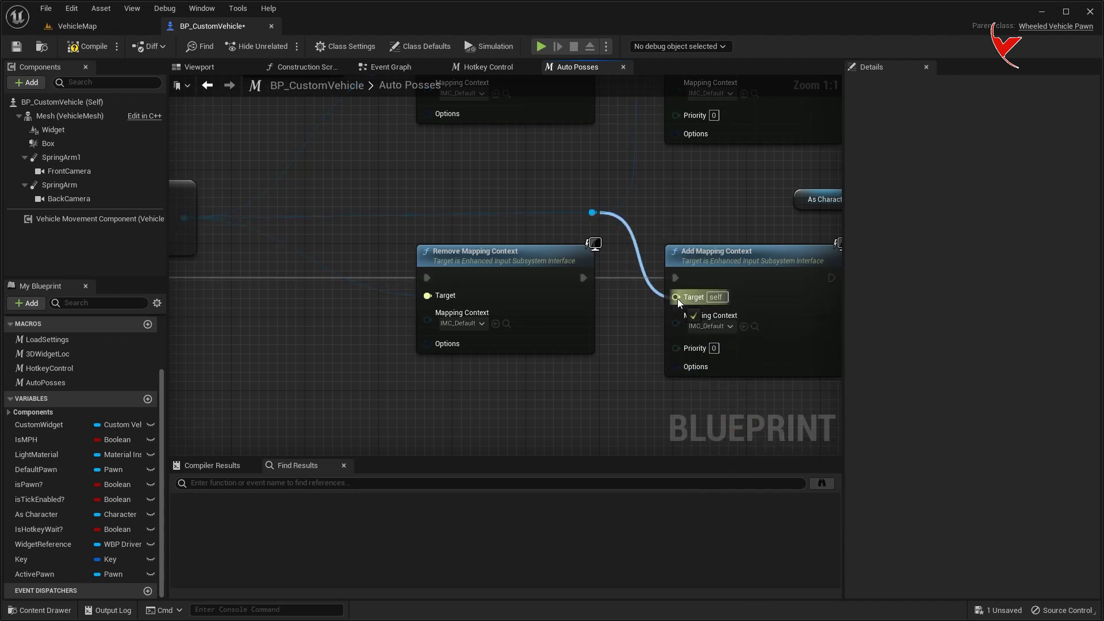
pyautogui.scroll(-4, 445, 275)
pyautogui.moveTo(713, 270); pyautogui.dragTo(414, 287, button='right')
# - Add Set Actor Transform on a Default Pawn getter and wire it into the execution chain
pyautogui.scroll(4, 413, 288)
pyautogui.moveTo(50, 470)
pyautogui.keyDown('ctrl'); pyautogui.mouseDown()
pyautogui.moveTo(286, 214)
pyautogui.moveTo(367, 244)
pyautogui.moveTo(378, 264)
pyautogui.mouseUp(); pyautogui.keyUp('ctrl')
pyautogui.write('set actor tra')
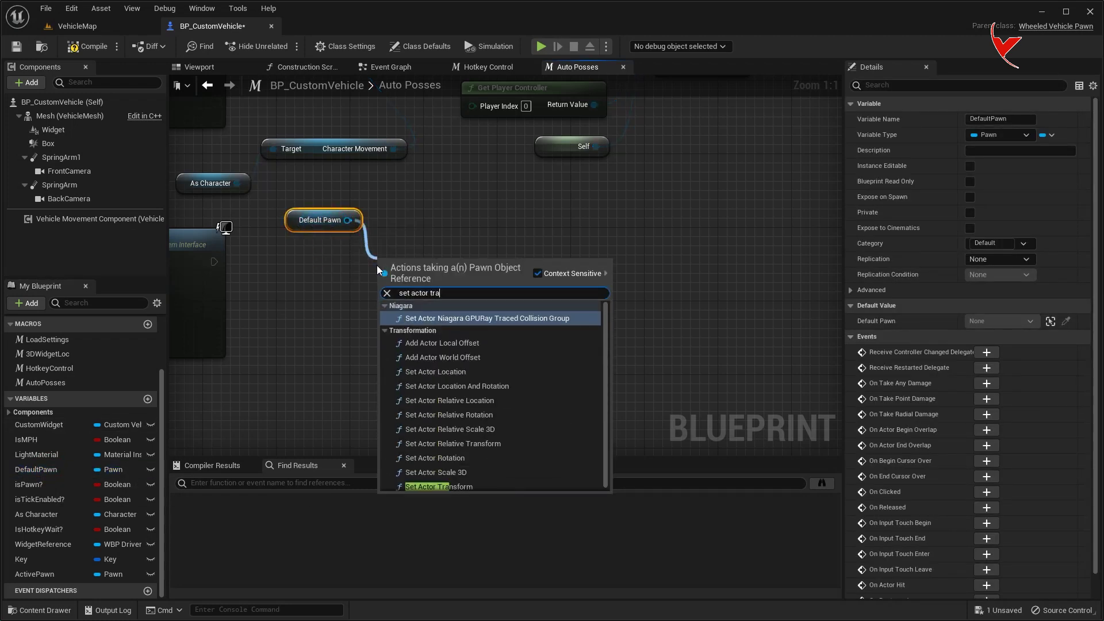
pyautogui.click(438, 487)
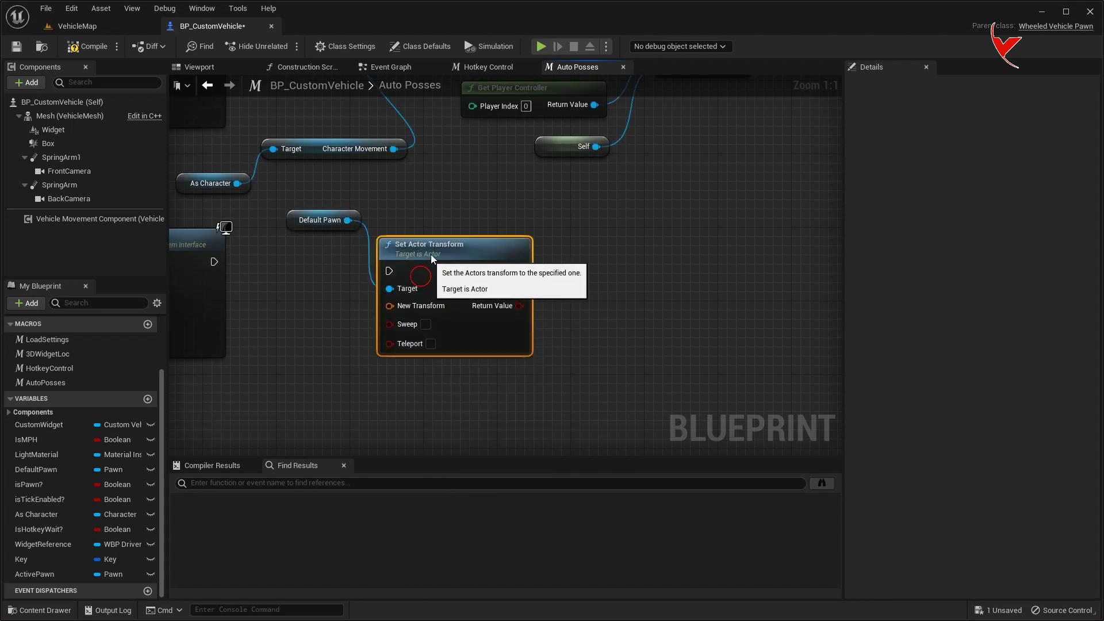
pyautogui.moveTo(214, 261); pyautogui.dragTo(478, 249)
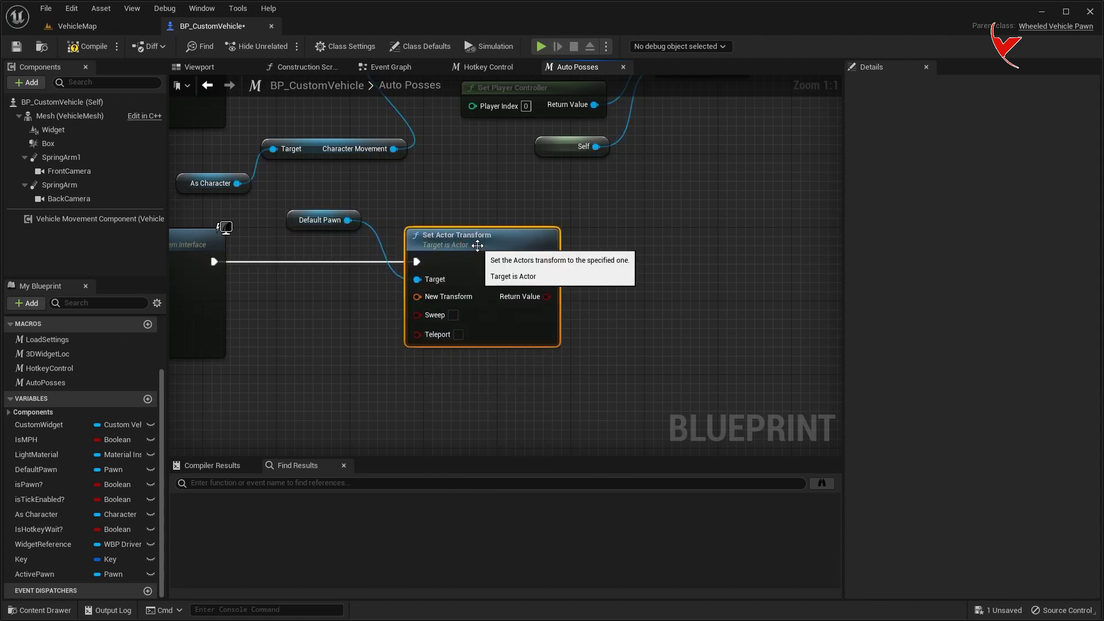
# - Add an Arrow component under the vehicle Mesh and move it to the truck's side
pyautogui.click(199, 67)
pyautogui.click(69, 115)
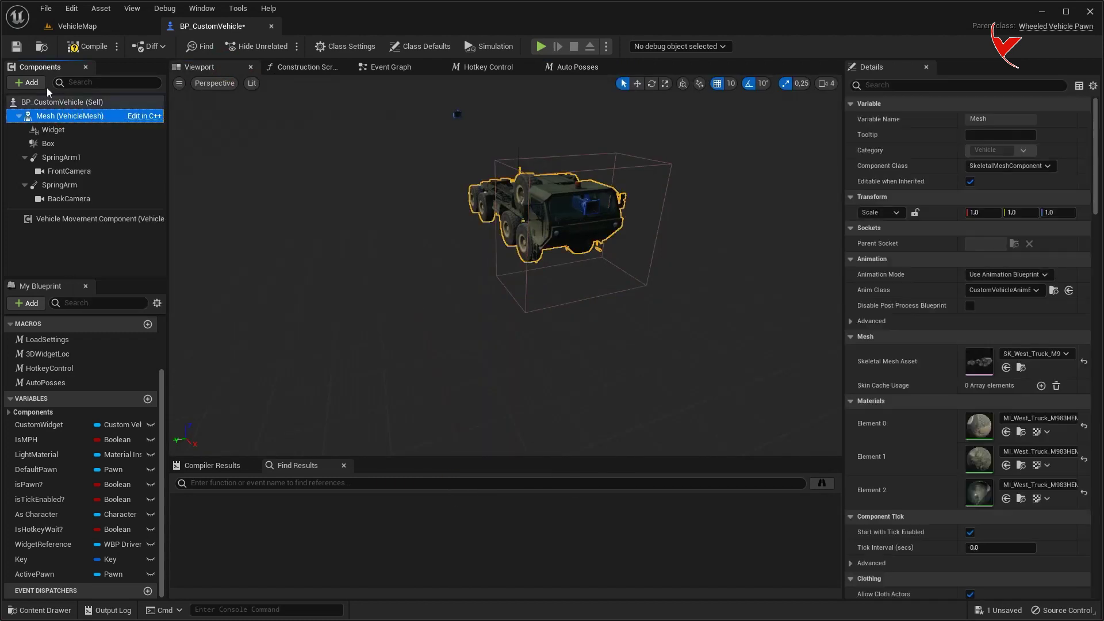
pyautogui.click(27, 82)
pyautogui.write('arrow')
pyautogui.press('Return')
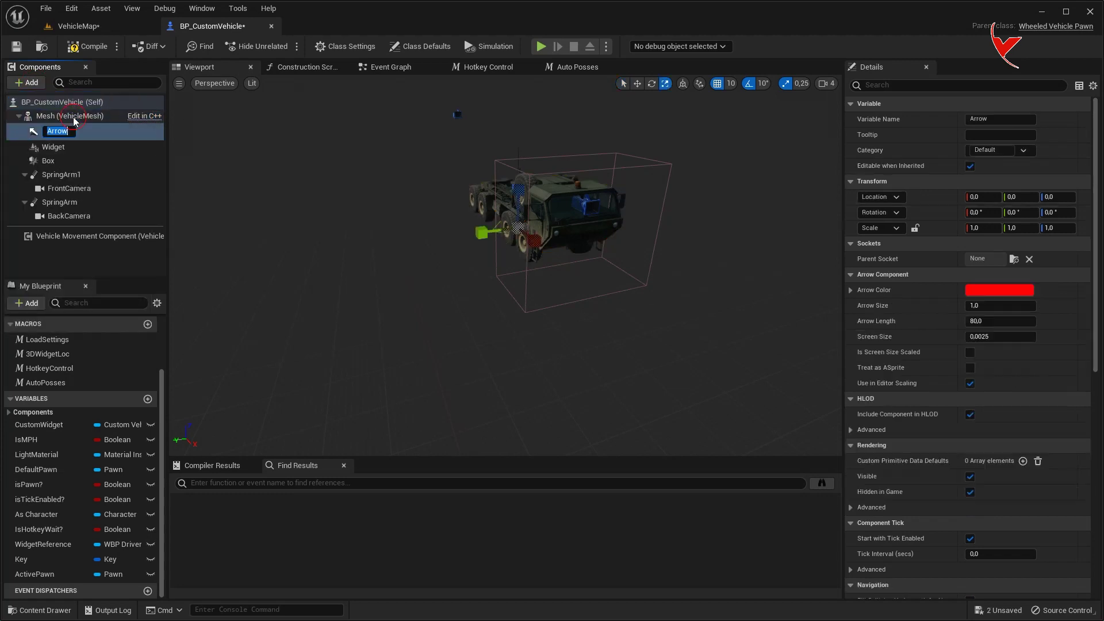
pyautogui.click(637, 83)
pyautogui.moveTo(481, 233); pyautogui.dragTo(550, 230)
pyautogui.press('f')
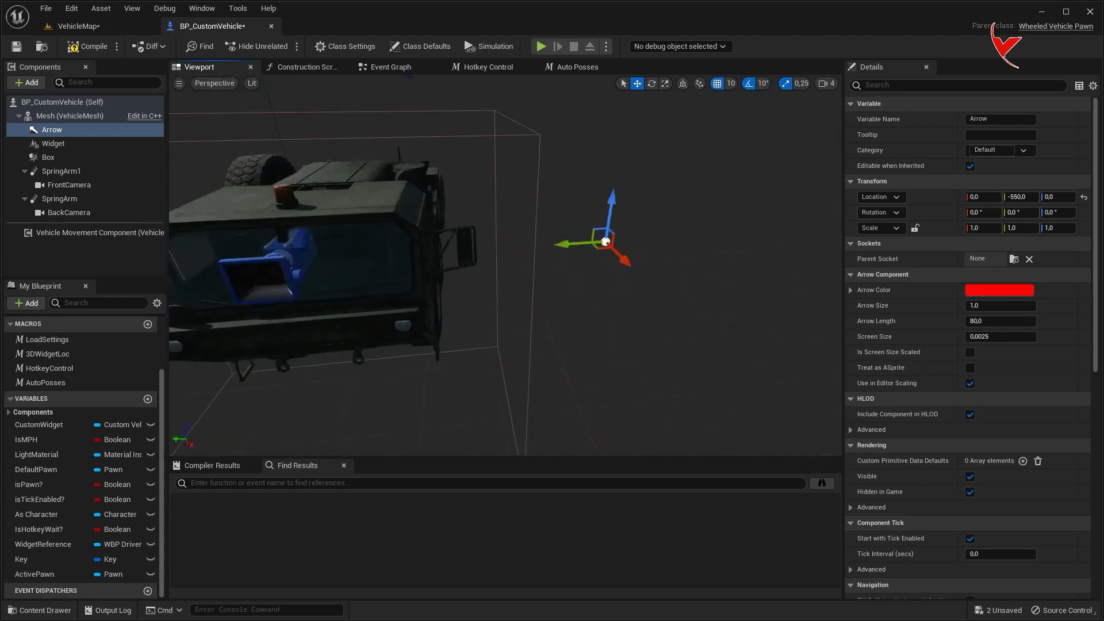
# - Check the Arrow at 420, -260, 0 in Front and Left orthographic views
pyautogui.click(215, 83)
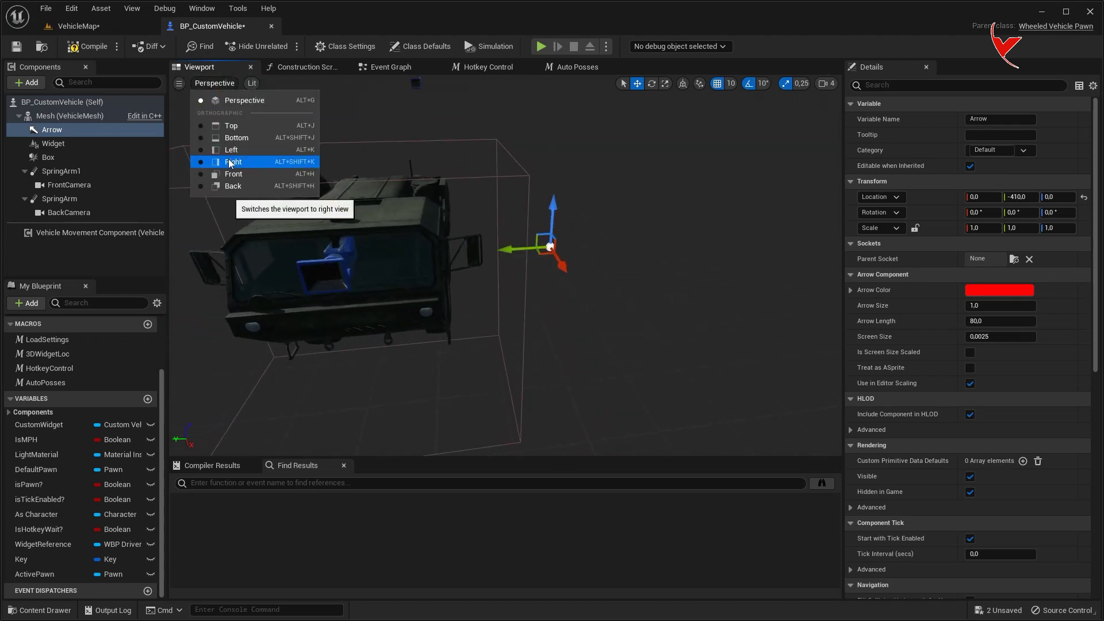
pyautogui.click(234, 175)
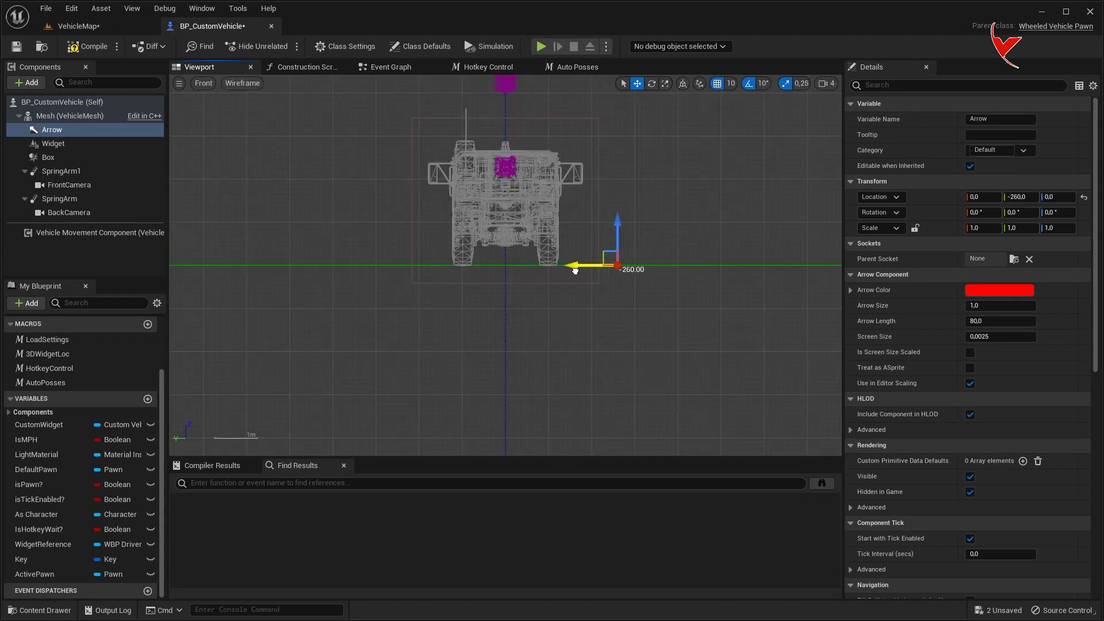
pyautogui.click(203, 84)
pyautogui.click(227, 150)
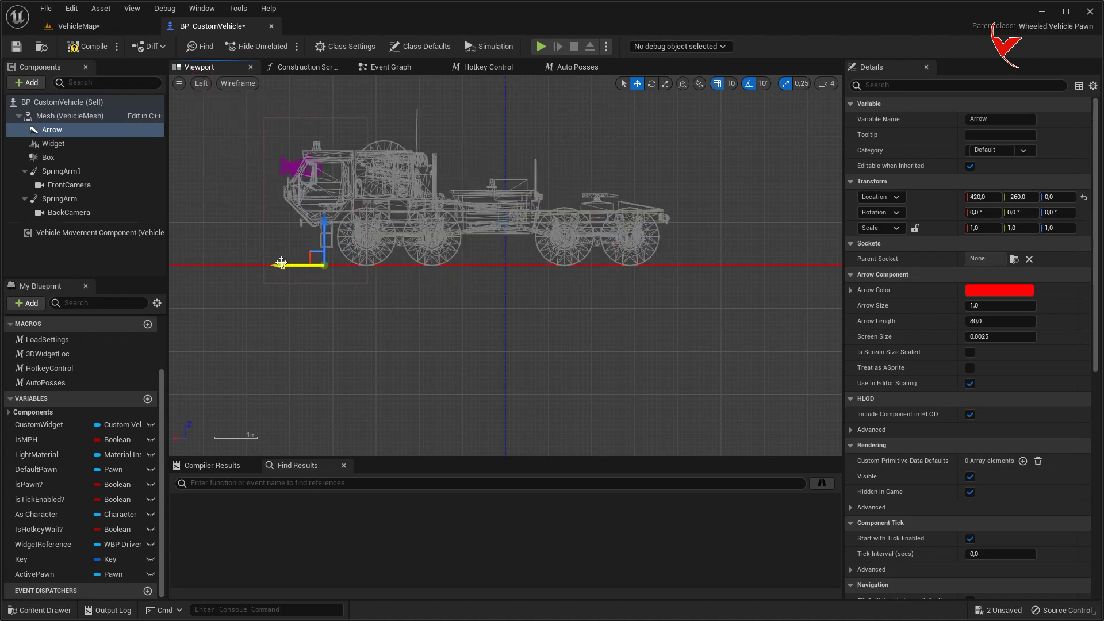
pyautogui.click(201, 84)
pyautogui.click(207, 103)
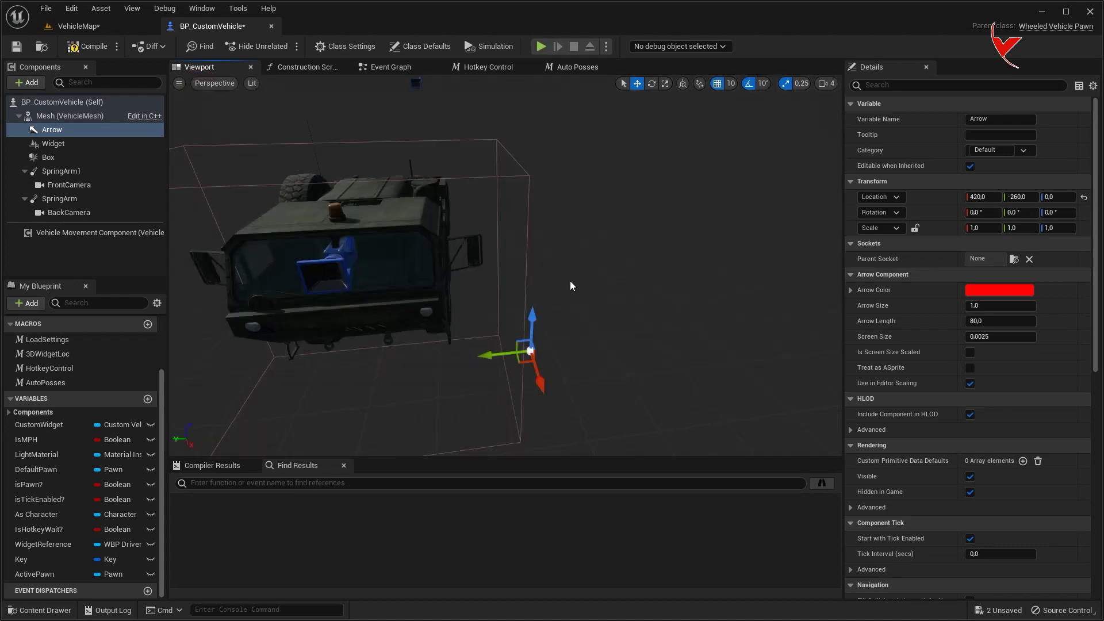
pyautogui.click(577, 67)
# - Split Set Actor Transform's New Transform and add Get World Transform for the Arrow
pyautogui.rightClick(418, 297)
pyautogui.click(454, 334)
pyautogui.moveTo(356, 309); pyautogui.dragTo(520, 194, button='right')
pyautogui.moveTo(59, 129)
pyautogui.mouseDown()
pyautogui.moveTo(257, 312)
pyautogui.moveTo(315, 325)
pyautogui.mouseUp()
pyautogui.write('get world  trans')
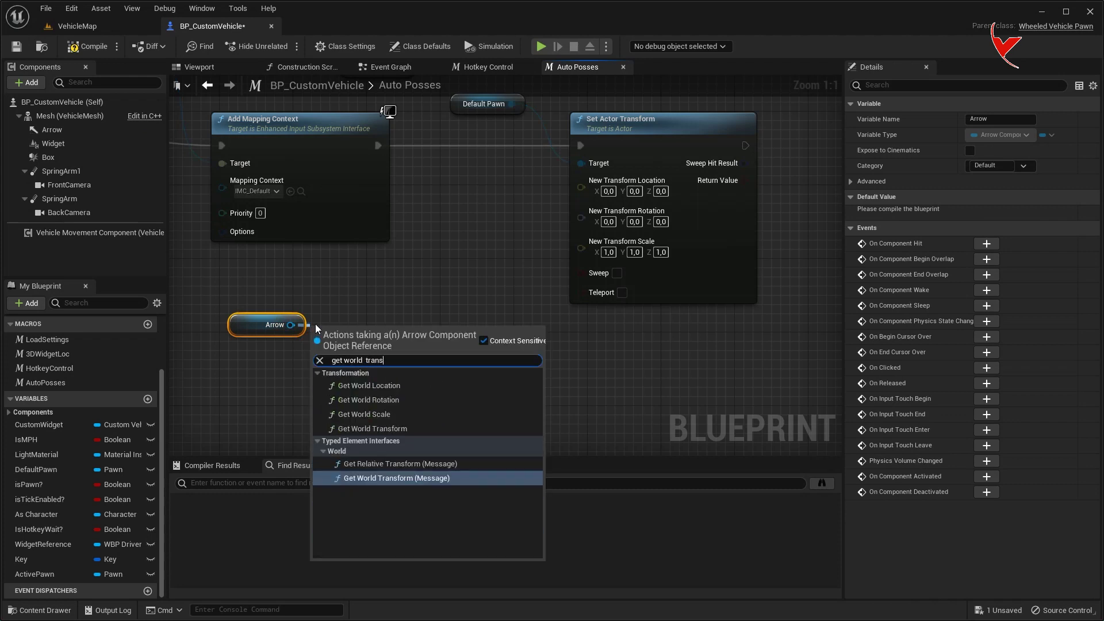
pyautogui.click(372, 428)
pyautogui.moveTo(361, 344); pyautogui.dragTo(403, 312)
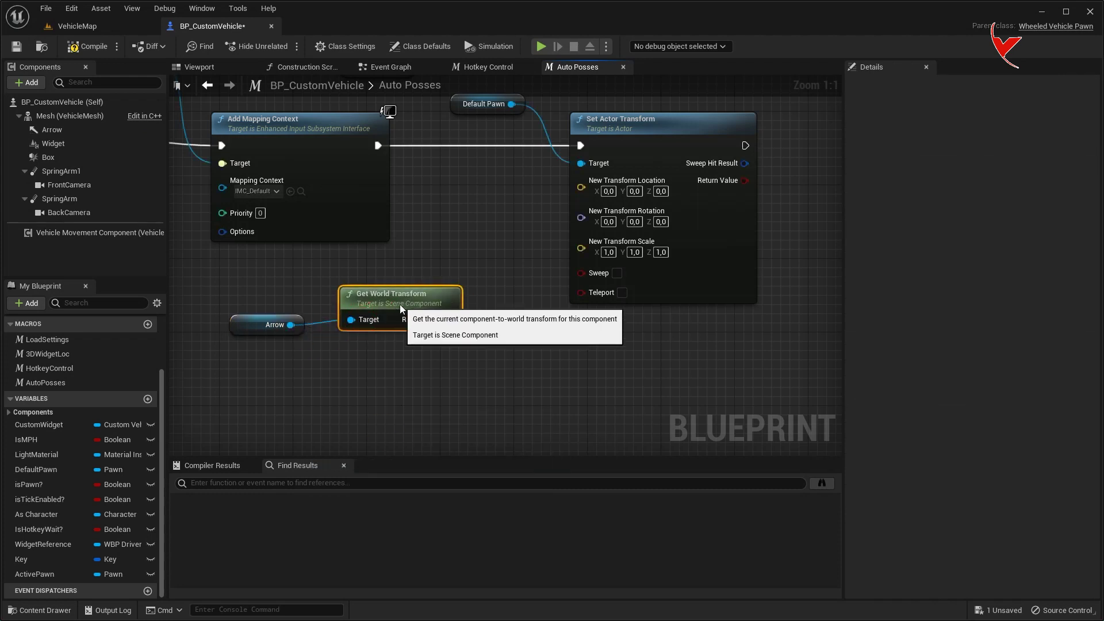
# - Split the world transform, wire its Location and Rotation into Set Actor Transform, and show the Event Graph
pyautogui.scroll(-1, 403, 311)
pyautogui.rightClick(451, 328)
pyautogui.click(480, 368)
pyautogui.moveTo(467, 329); pyautogui.dragTo(556, 204)
pyautogui.moveTo(466, 344); pyautogui.dragTo(563, 220)
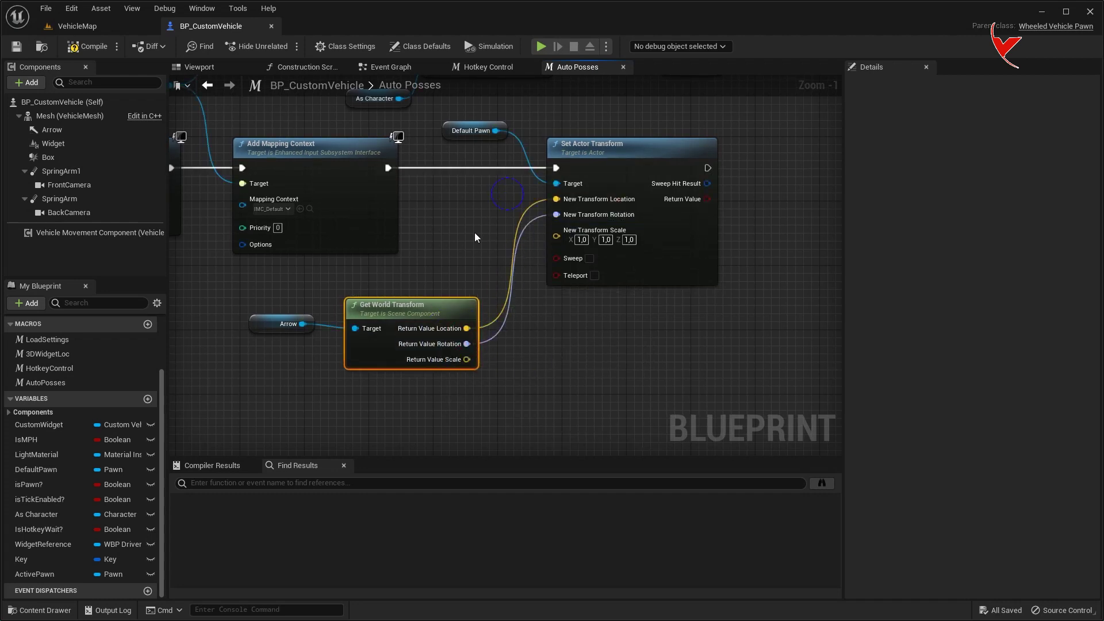
pyautogui.scroll(-4, 460, 253)
pyautogui.click(399, 73)
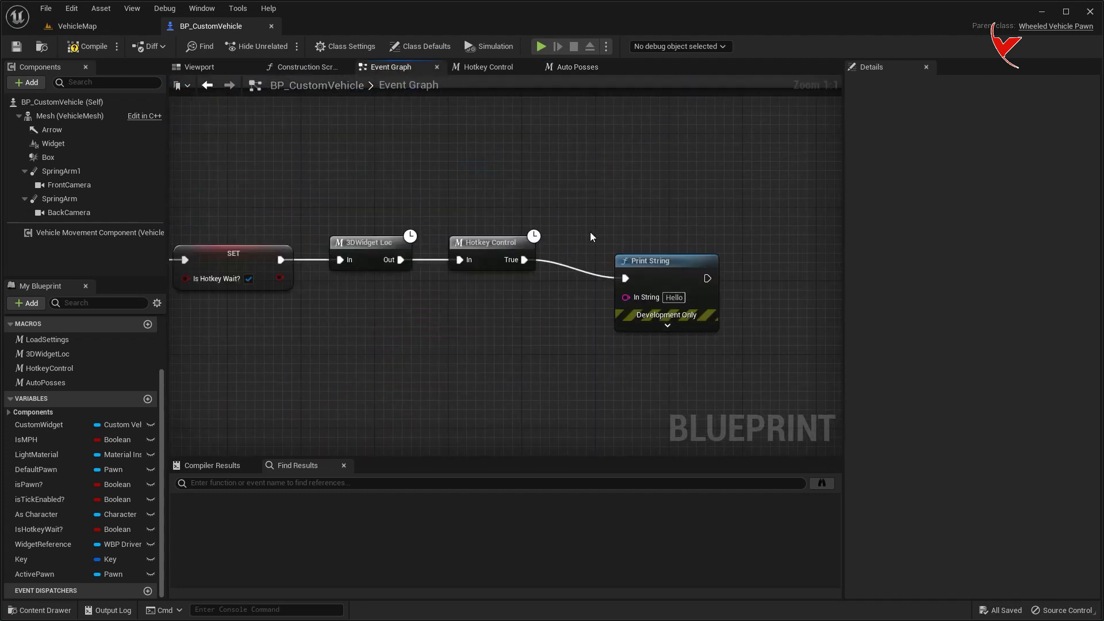
# - Replace Print String with Auto Posses (Is Possess? checked) and set Active Pawn from As Character
pyautogui.press('Delete')
pyautogui.moveTo(46, 383); pyautogui.dragTo(605, 237)
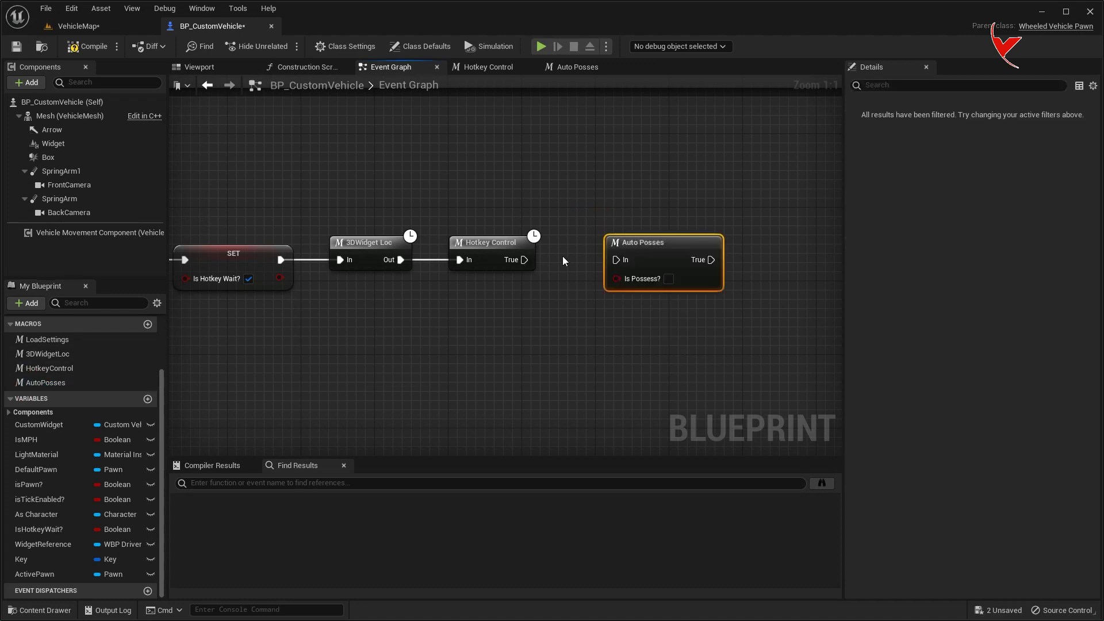
pyautogui.click(668, 280)
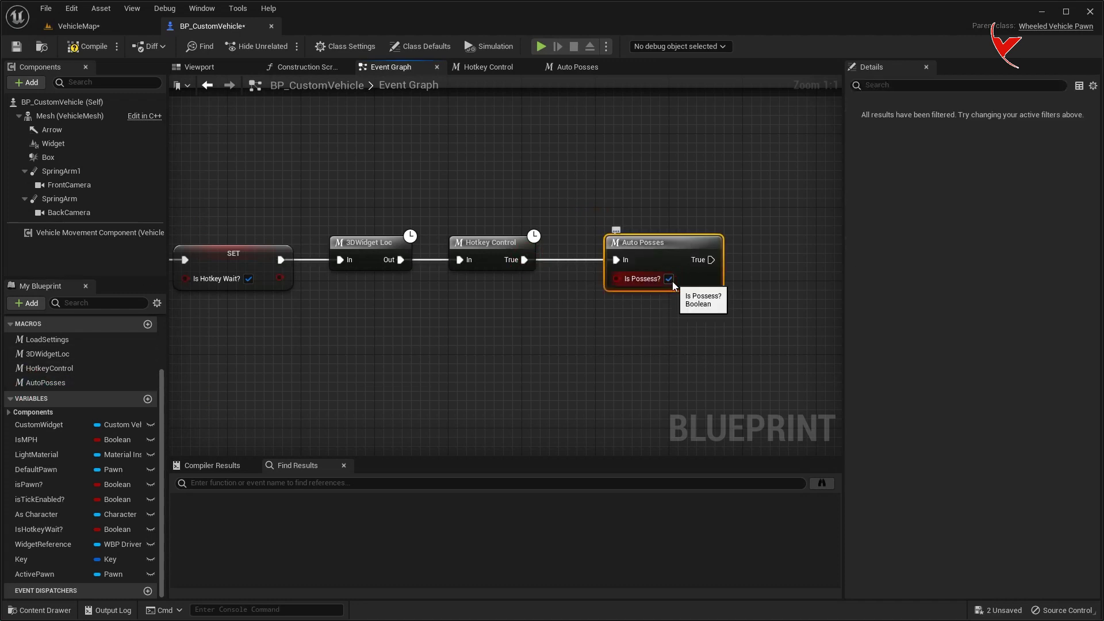
pyautogui.moveTo(667, 243); pyautogui.dragTo(640, 243)
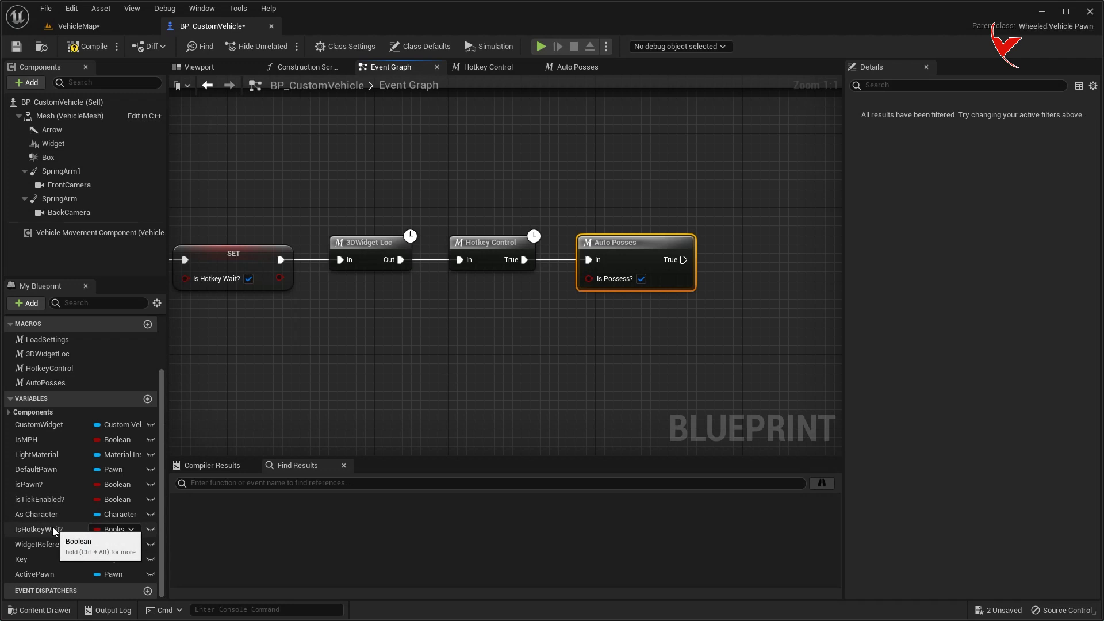
pyautogui.moveTo(35, 574); pyautogui.dragTo(546, 426)
pyautogui.moveTo(688, 260); pyautogui.dragTo(689, 260)
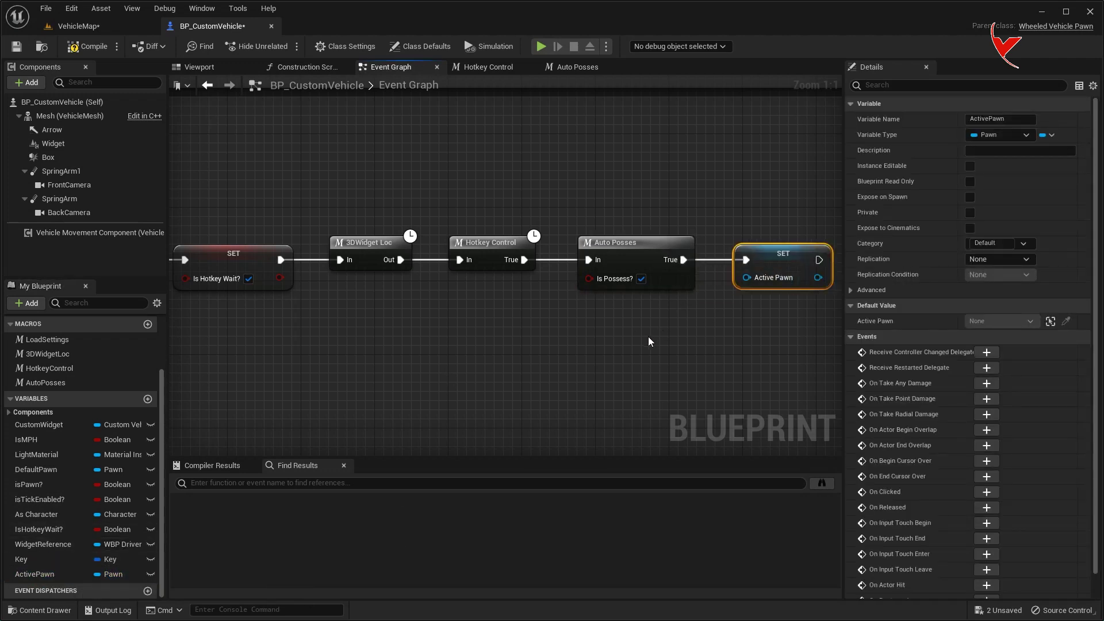
pyautogui.scroll(-3, 650, 336)
pyautogui.moveTo(372, 251); pyautogui.dragTo(797, 250)
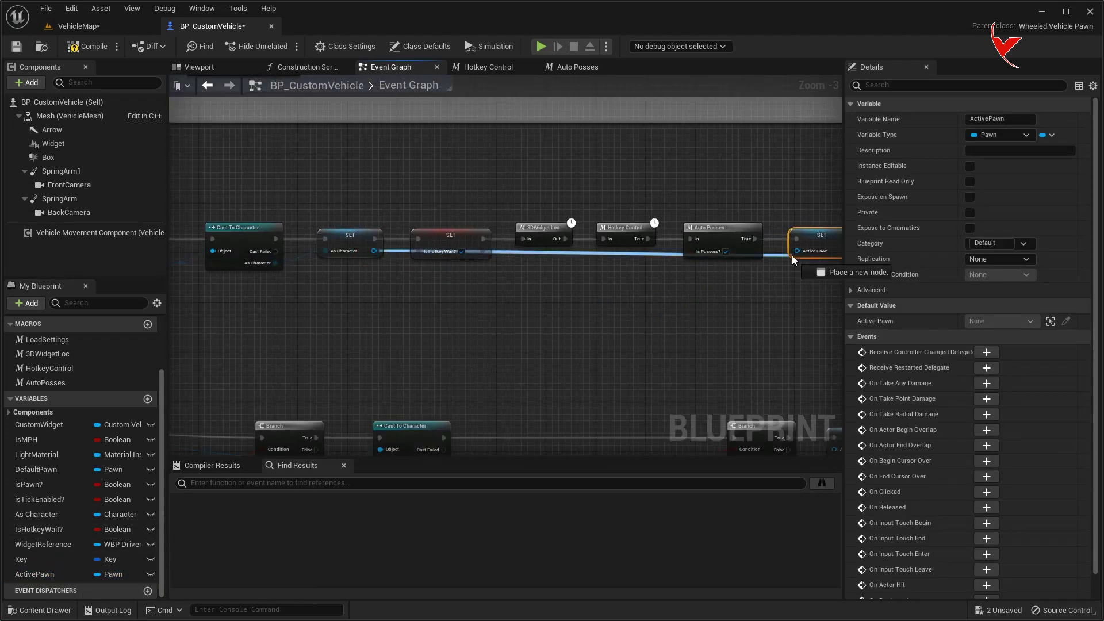
pyautogui.doubleClick(511, 253)
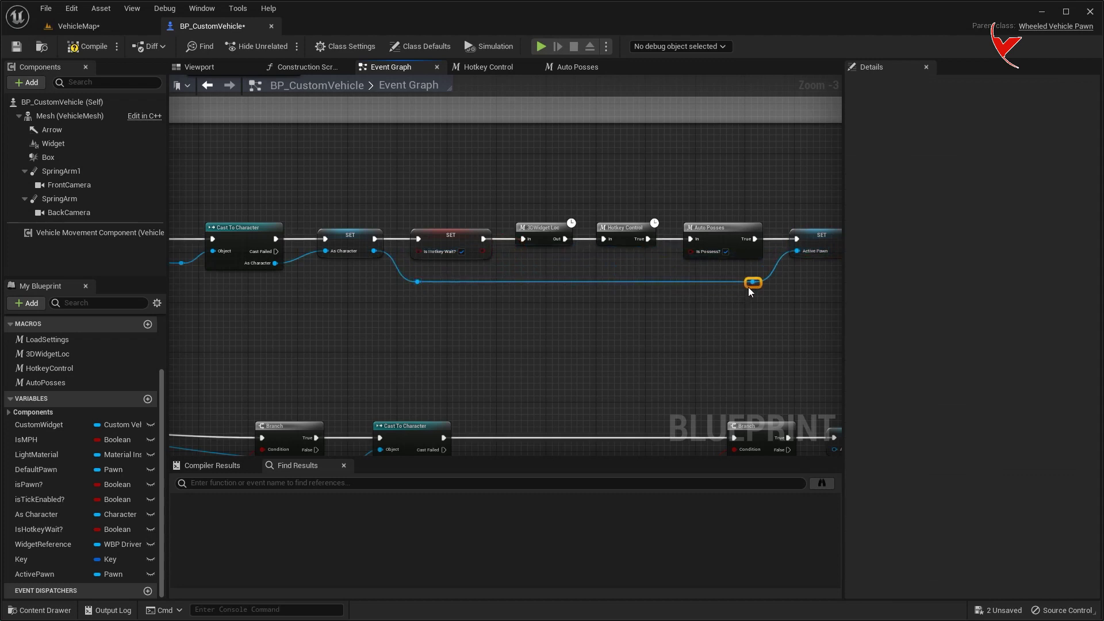
# - Add Set Actor Enable Collision on Default Pawn after the Active Pawn setter
pyautogui.moveTo(746, 288); pyautogui.dragTo(562, 279, button='right')
pyautogui.scroll(2, 473, 291)
pyautogui.scroll(1, 437, 290)
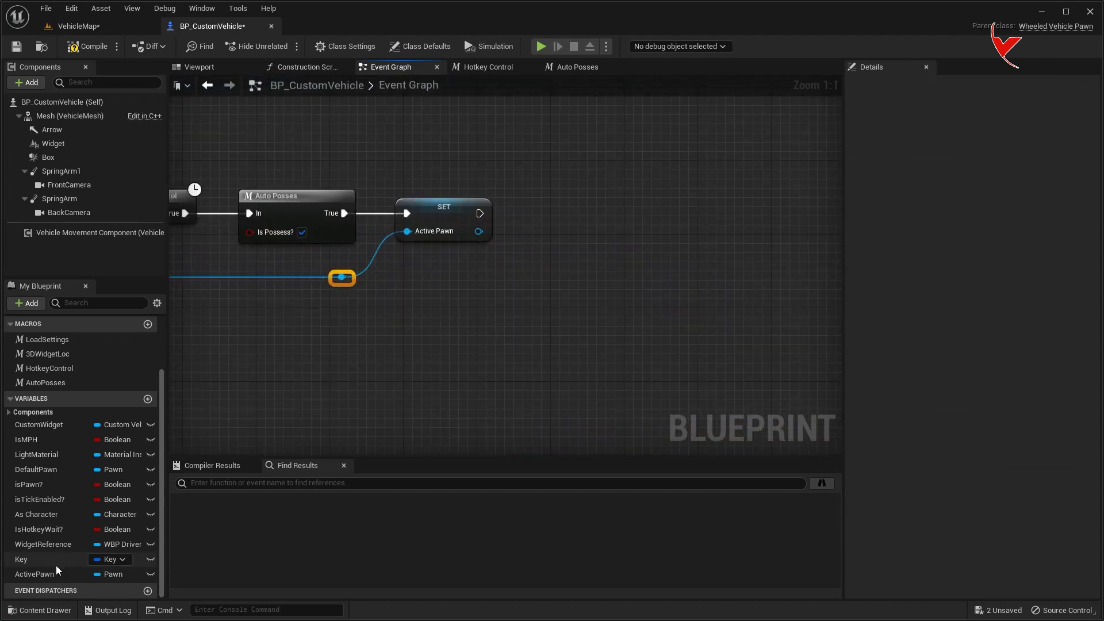
pyautogui.moveTo(48, 471); pyautogui.dragTo(416, 334)
pyautogui.moveTo(456, 275); pyautogui.dragTo(587, 239)
pyautogui.click(493, 295)
pyautogui.write('set actor enabl')
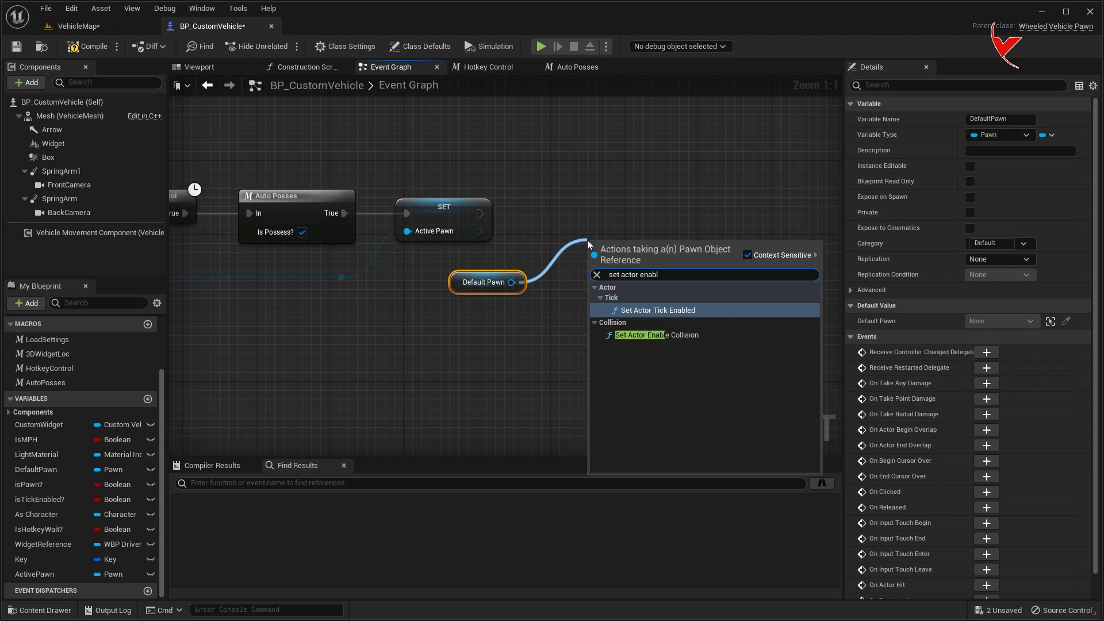
pyautogui.click(656, 334)
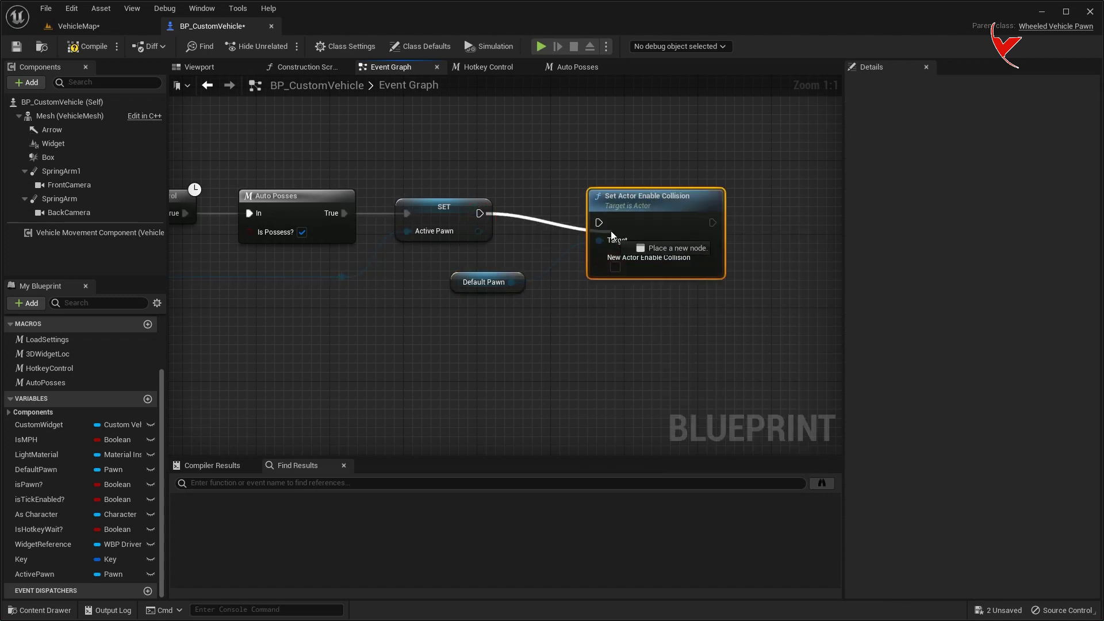
pyautogui.moveTo(479, 213); pyautogui.dragTo(599, 223)
pyautogui.moveTo(654, 202); pyautogui.dragTo(655, 195)
pyautogui.moveTo(655, 195); pyautogui.dragTo(537, 163, button='right')
# - Chain Set Actor Hidden In Game with Hidden checked for Default Pawn after the collision node
pyautogui.moveTo(365, 249)
pyautogui.mouseDown()
pyautogui.moveTo(365, 269)
pyautogui.moveTo(673, 191)
pyautogui.mouseUp()
pyautogui.write('set actor hid')
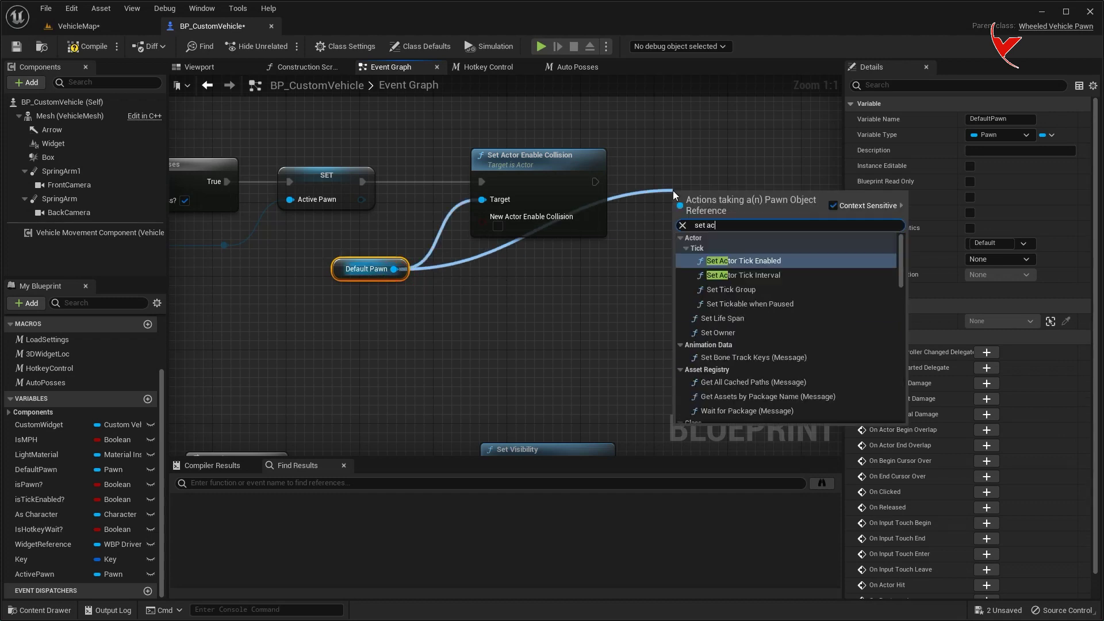
pyautogui.click(734, 251)
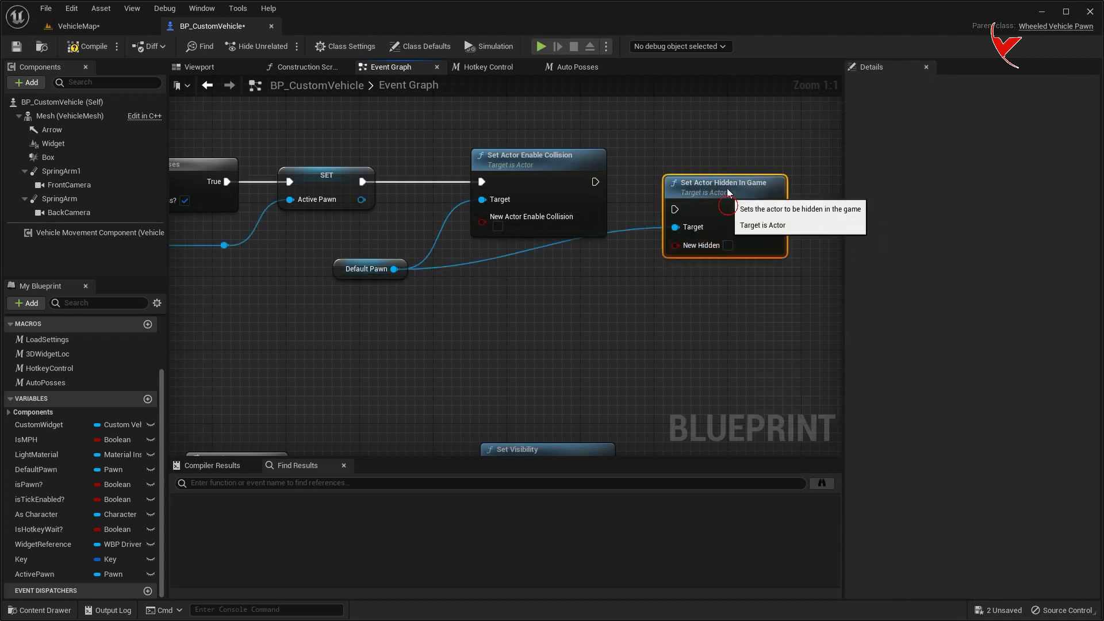
pyautogui.moveTo(595, 181); pyautogui.dragTo(661, 182)
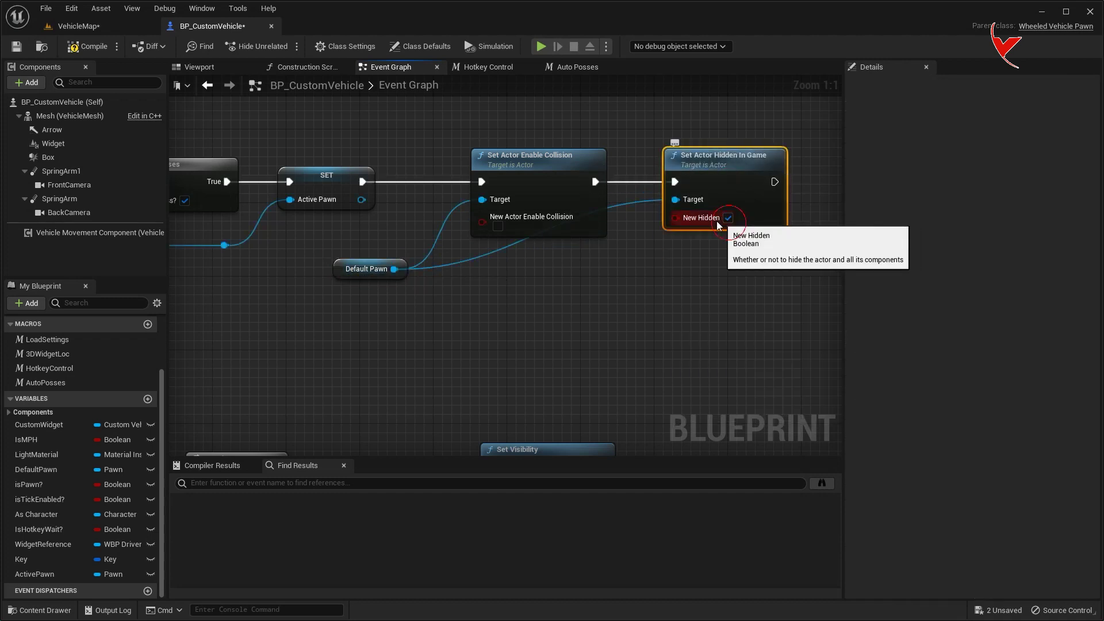
pyautogui.click(728, 218)
pyautogui.doubleClick(626, 201)
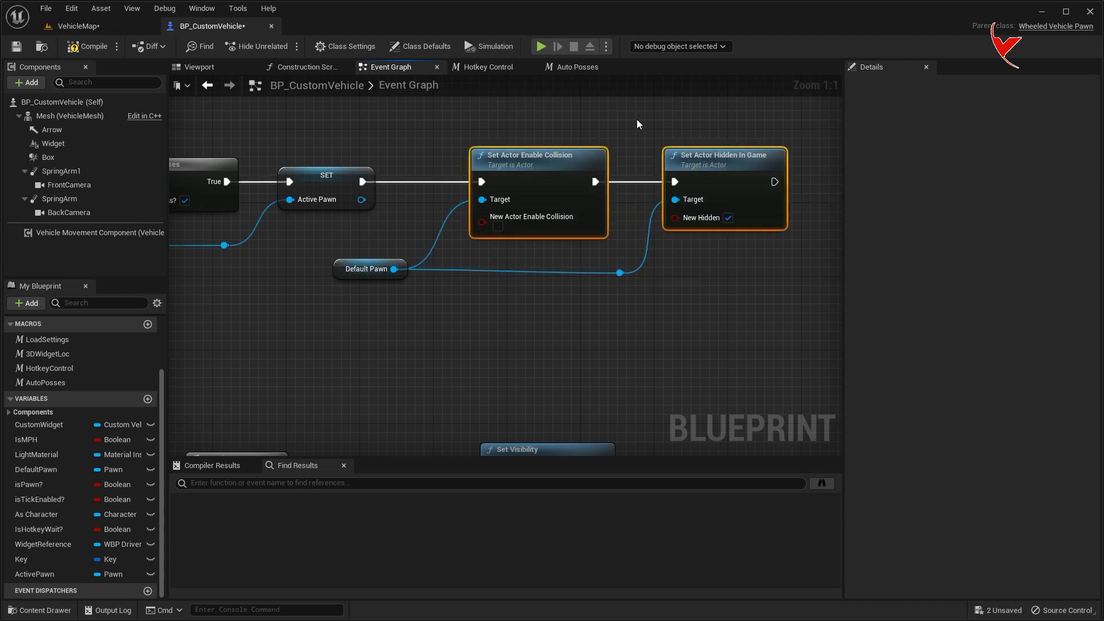
# - Paste the collision and hiding nodes into the Auto Posses macro graph
pyautogui.click(577, 66)
pyautogui.scroll(3, 501, 243)
pyautogui.scroll(2, 501, 243)
pyautogui.hotkey('ctrl', 'v')
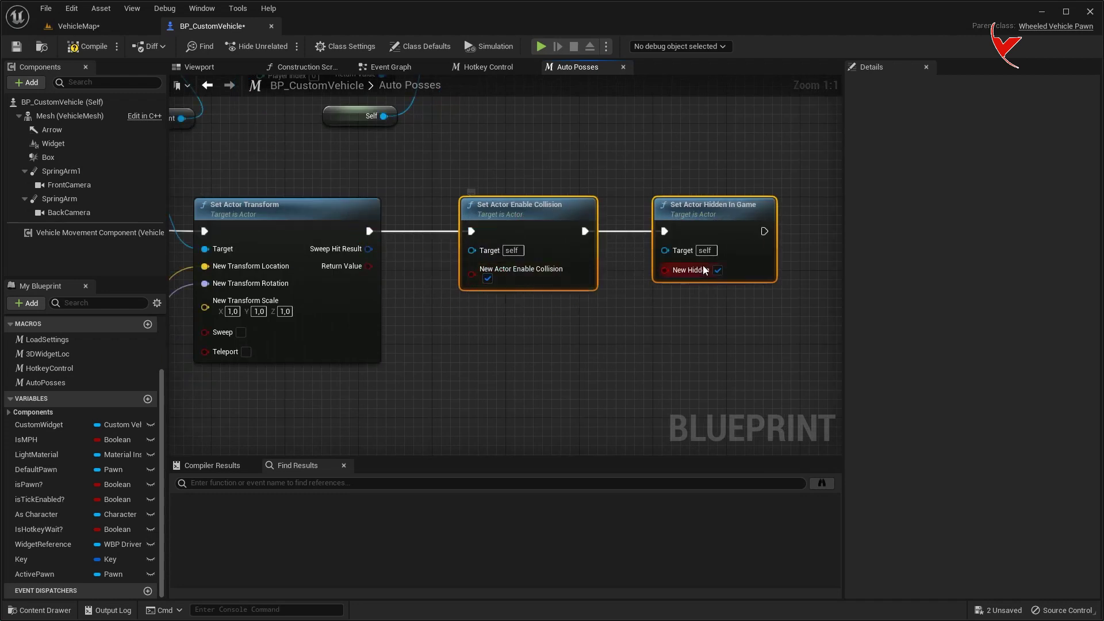
# - Route Default Pawn through a reroute point into Set Actor Hidden In Game's target
pyautogui.scroll(-2, 700, 271)
pyautogui.moveTo(397, 222); pyautogui.dragTo(639, 270)
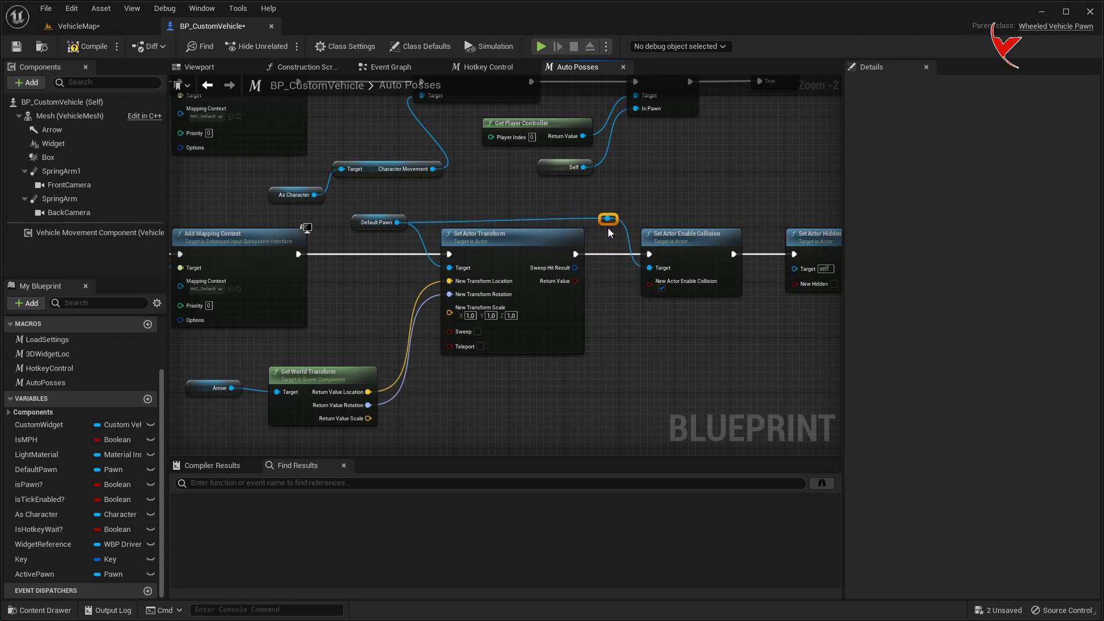
pyautogui.keyDown('shift'); pyautogui.click(377, 222); pyautogui.keyUp('shift')
pyautogui.scroll(2, 464, 213)
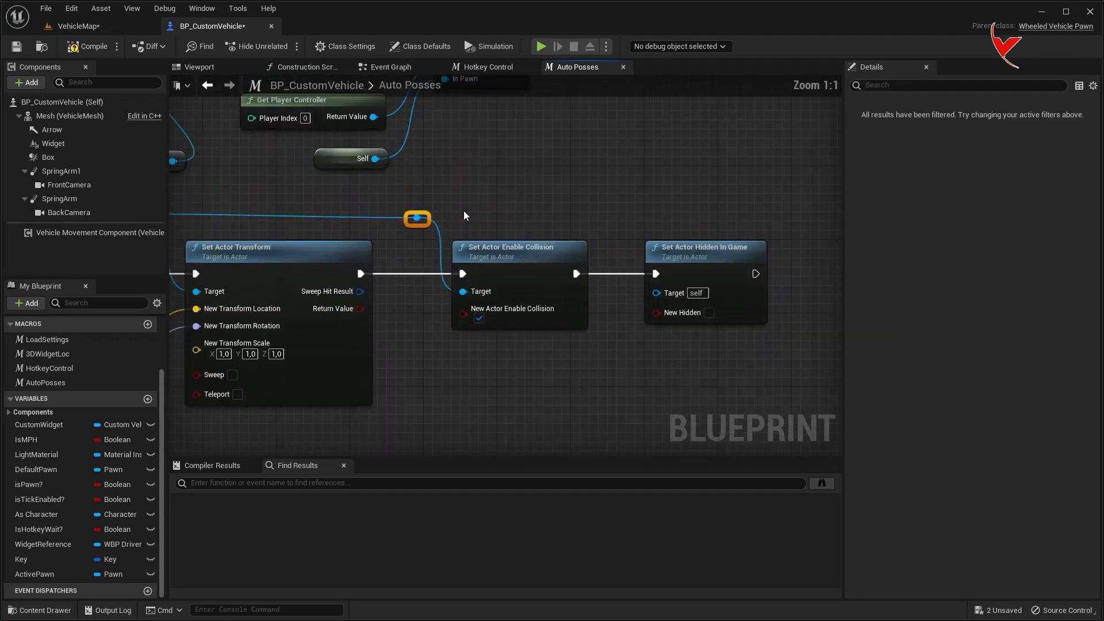
pyautogui.moveTo(408, 219); pyautogui.dragTo(653, 292)
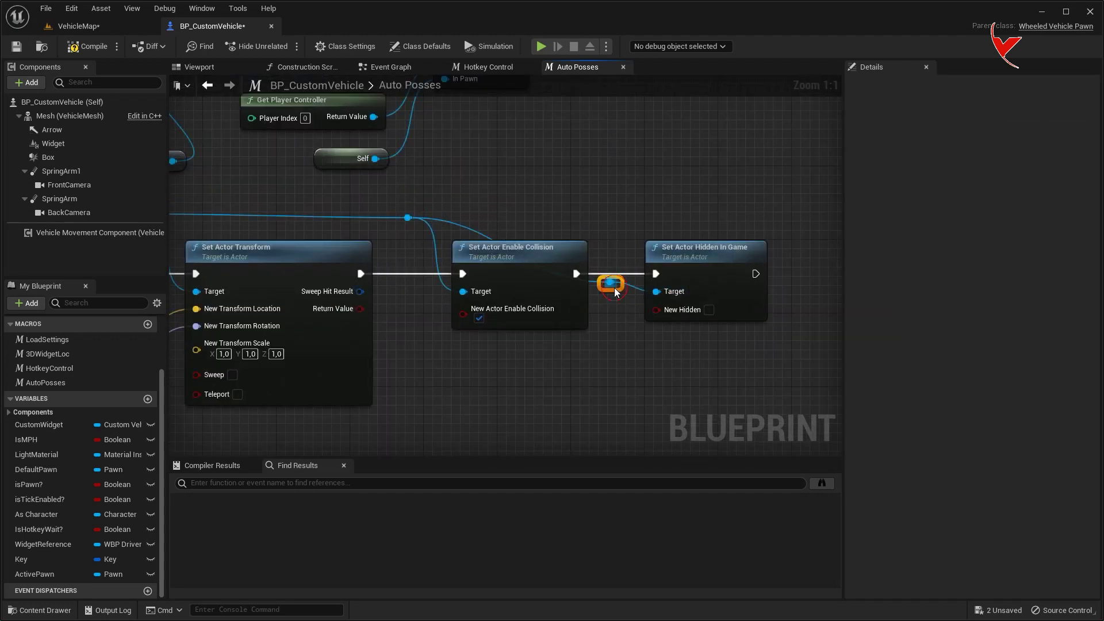
pyautogui.moveTo(755, 213); pyautogui.dragTo(465, 198, button='right')
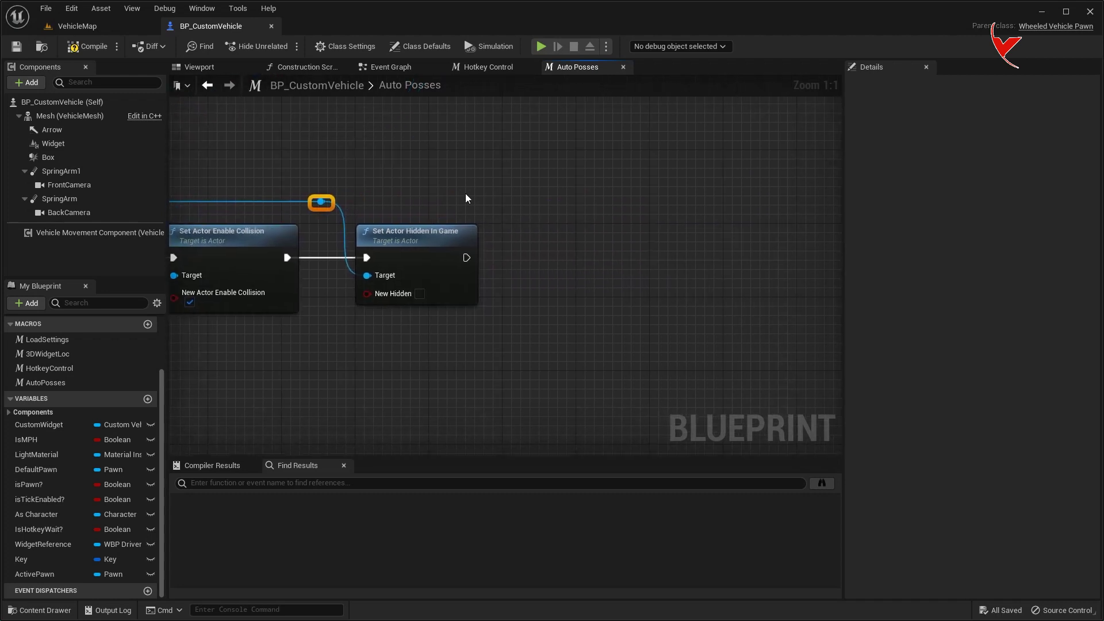
# - Add Get Player Controller feeding a Possess node, with a Default Pawn getter
pyautogui.rightClick(418, 358)
pyautogui.write('get player con')
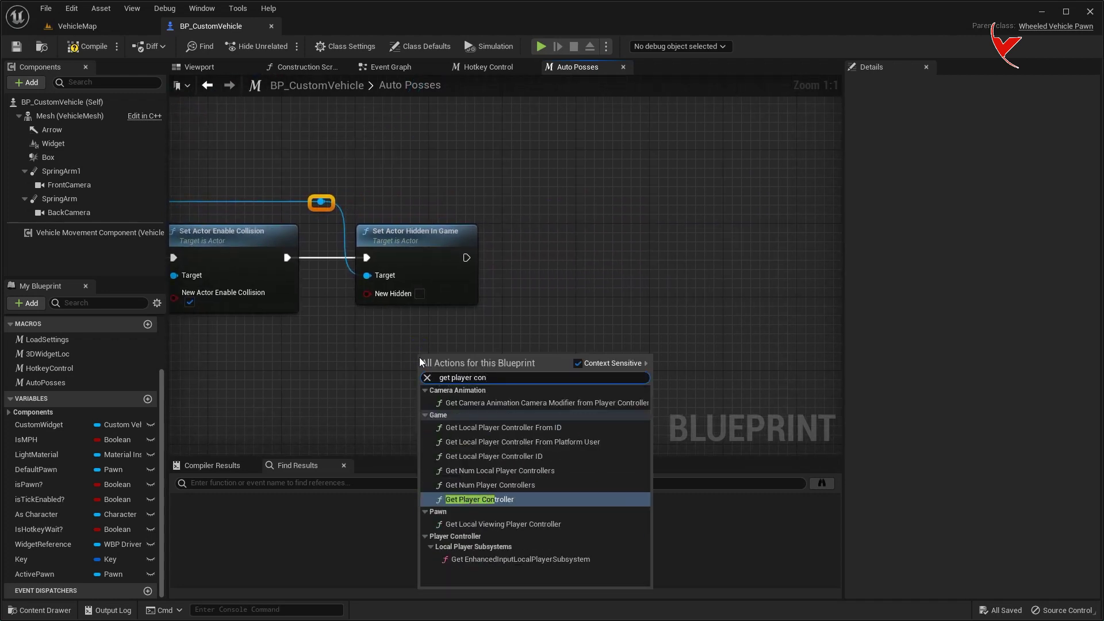
pyautogui.click(490, 499)
pyautogui.moveTo(544, 377); pyautogui.dragTo(595, 260)
pyautogui.write('poss')
pyautogui.click(624, 321)
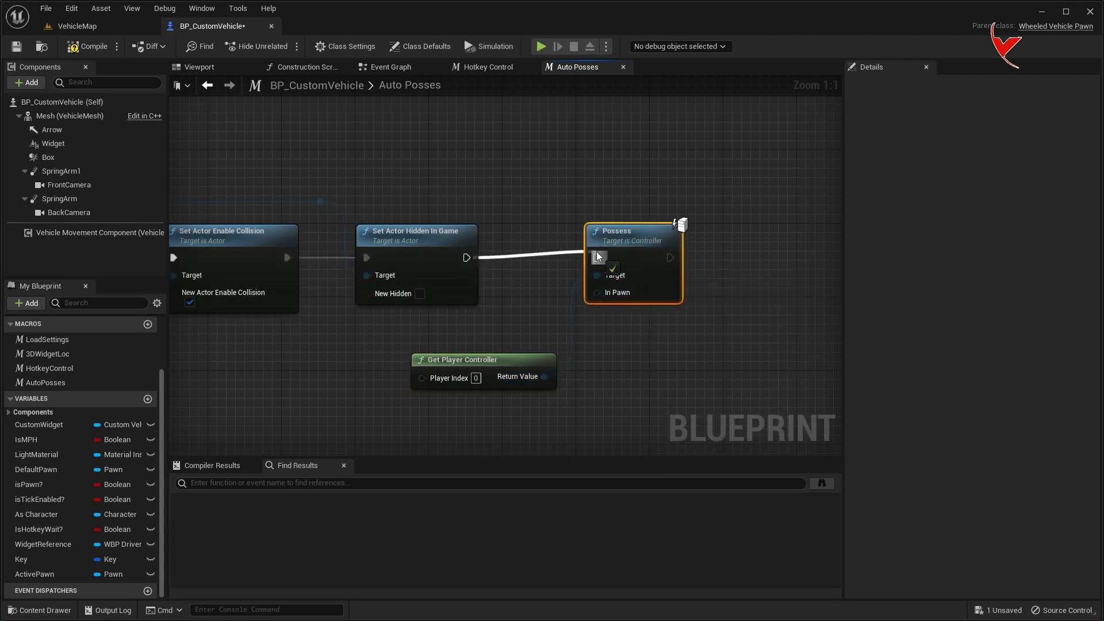
pyautogui.moveTo(460, 359); pyautogui.dragTo(441, 323)
pyautogui.moveTo(35, 469)
pyautogui.mouseDown()
pyautogui.moveTo(489, 396)
pyautogui.moveTo(549, 374)
pyautogui.mouseUp()
pyautogui.click(489, 397)
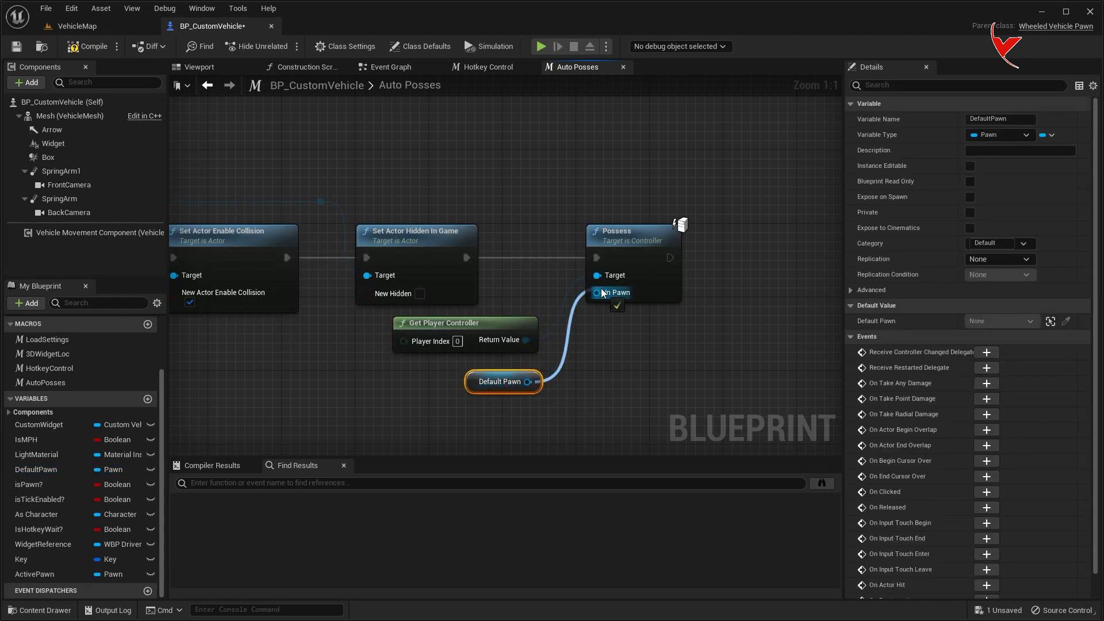
# - Add a Set Visibility node for the Custom Widget after Possess
pyautogui.moveTo(612, 345); pyautogui.dragTo(425, 339, button='right')
pyautogui.moveTo(38, 425)
pyautogui.mouseDown()
pyautogui.moveTo(500, 325)
pyautogui.moveTo(631, 239)
pyautogui.mouseUp()
pyautogui.click(535, 344)
pyautogui.write('set visi')
pyautogui.press('Return')
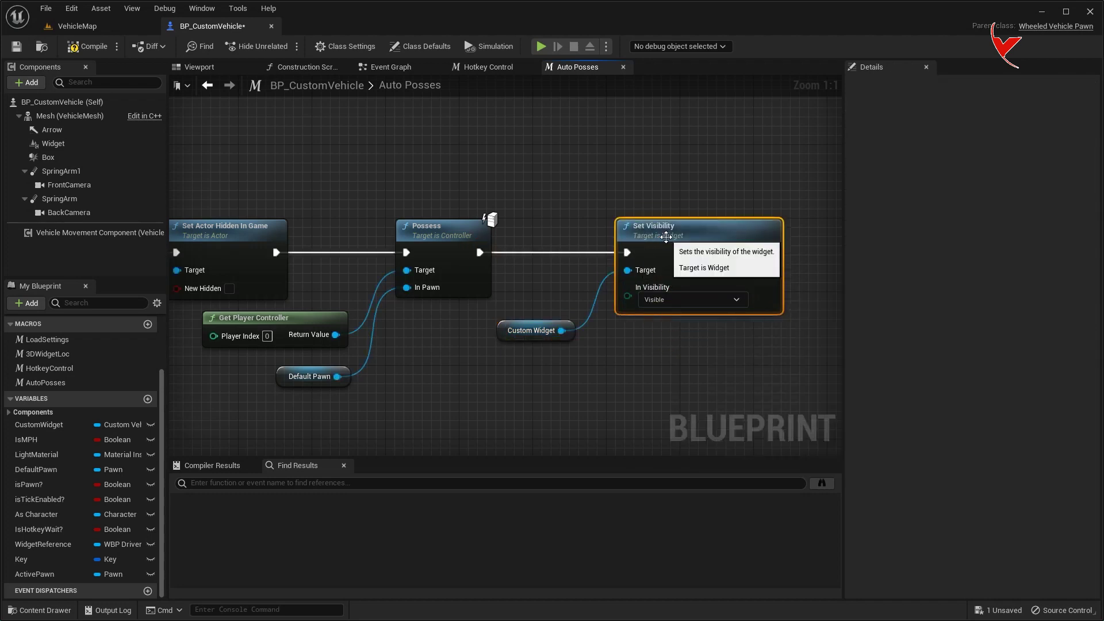
# - Set the Custom Widget visibility to Hidden and follow it with Set Actor Tick Enabled
pyautogui.press('q')
pyautogui.click(649, 326)
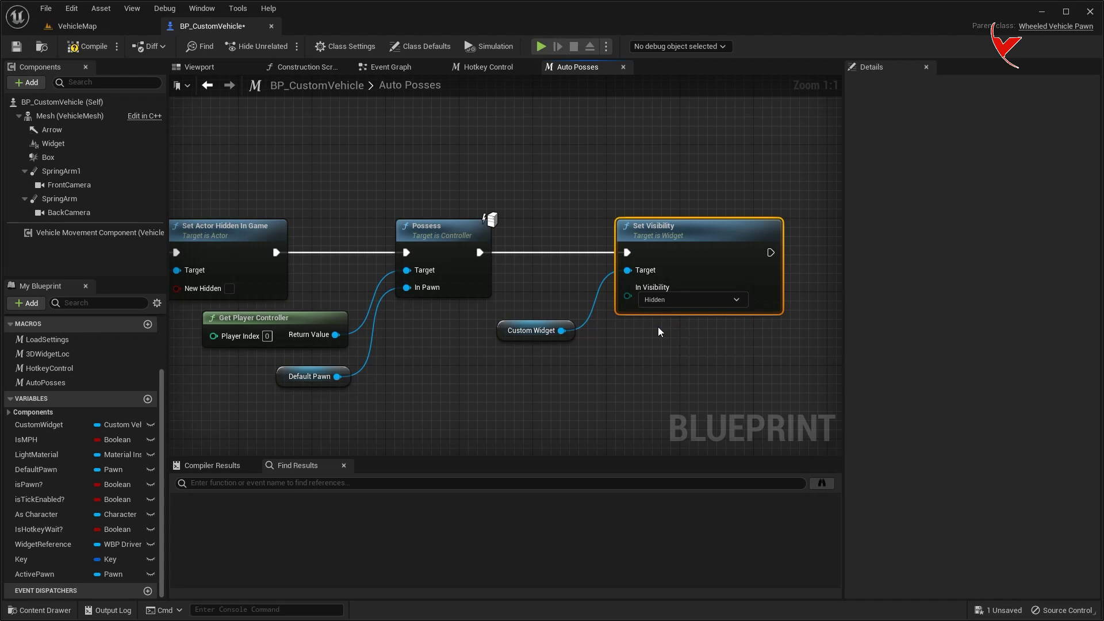
pyautogui.moveTo(768, 253); pyautogui.dragTo(546, 251, button='right')
pyautogui.moveTo(546, 251); pyautogui.dragTo(629, 253)
pyautogui.write('set actor tic')
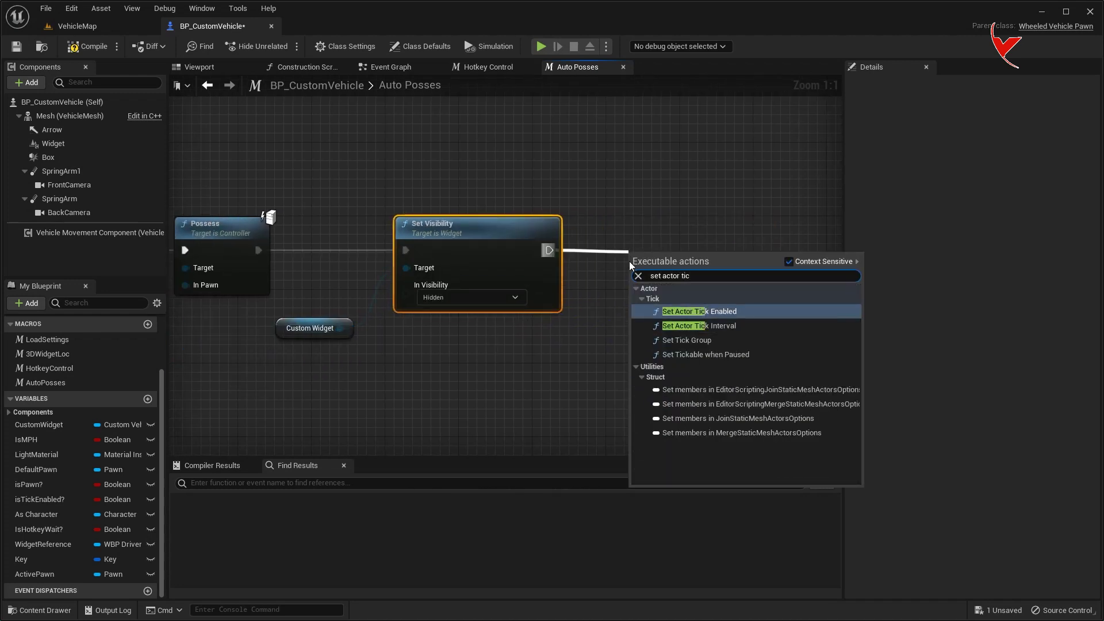
pyautogui.press('Return')
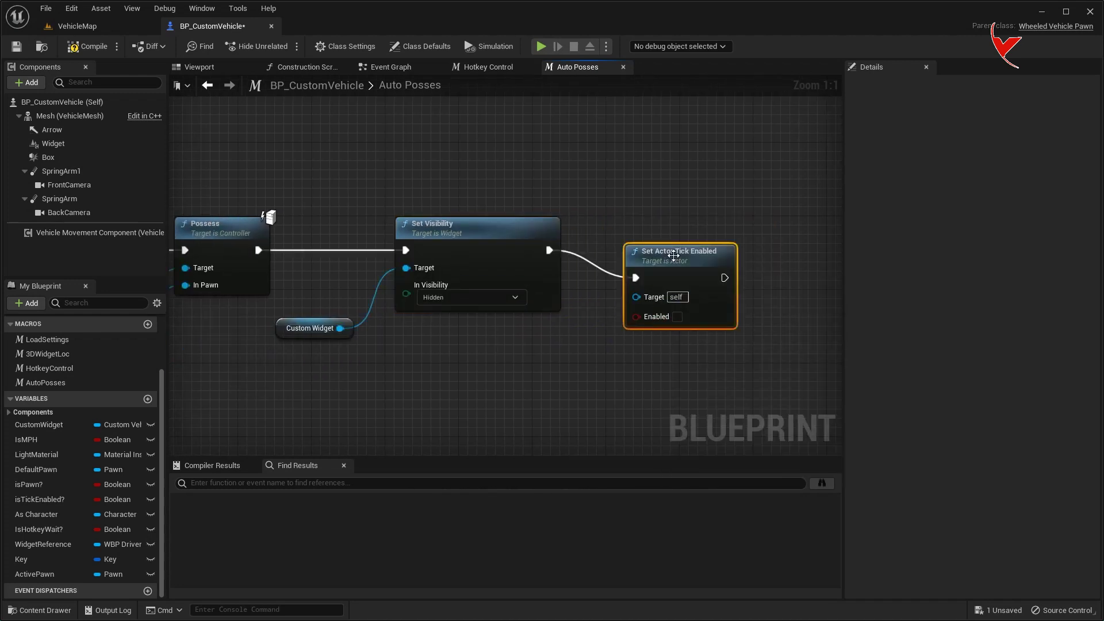
pyautogui.moveTo(701, 213); pyautogui.dragTo(465, 209, button='right')
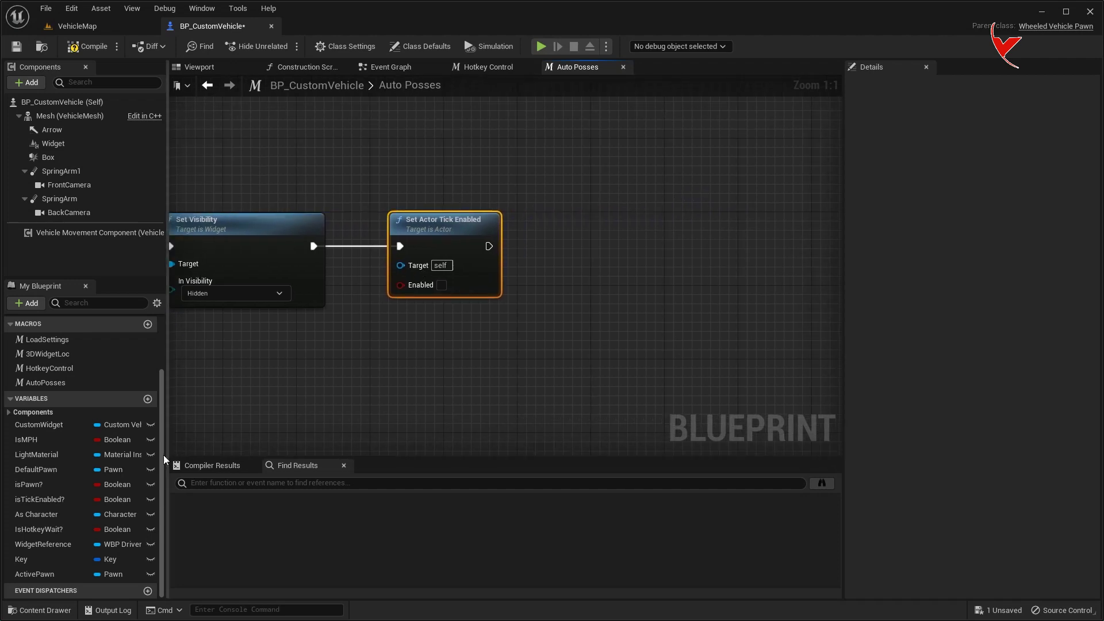
# - Chain SET nodes for Active Pawn, As Character, isTickEnabled? and IsHotkeyWait?
pyautogui.keyDown('alt'); pyautogui.moveTo(34, 573); pyautogui.dragTo(572, 249); pyautogui.keyUp('alt')
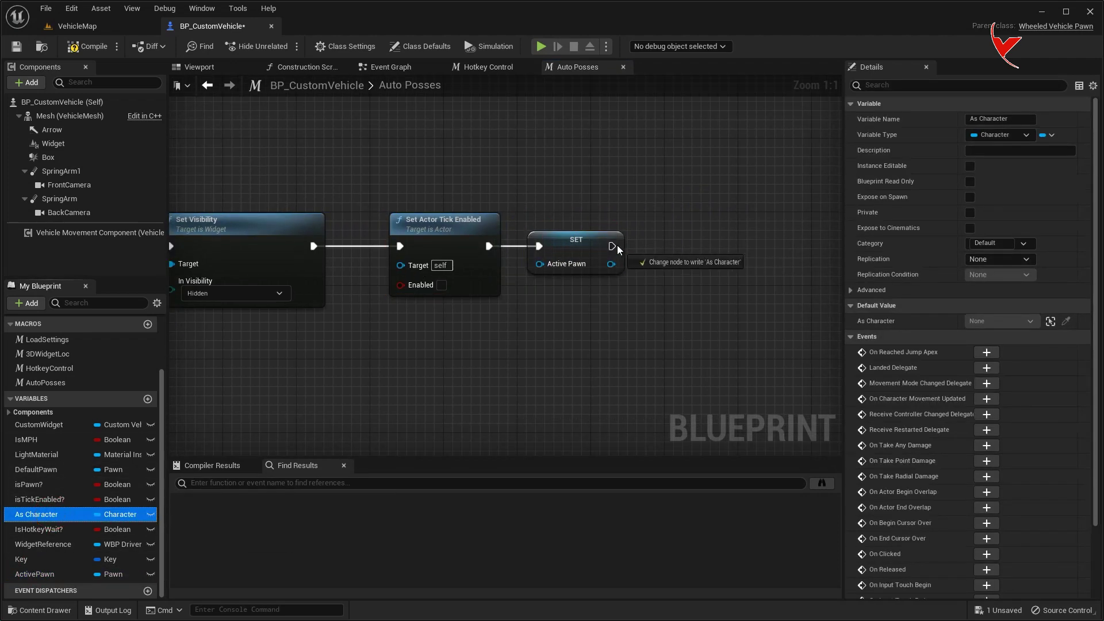
pyautogui.keyDown('alt'); pyautogui.moveTo(53, 515); pyautogui.dragTo(701, 242); pyautogui.keyUp('alt')
pyautogui.moveTo(39, 499); pyautogui.dragTo(671, 327)
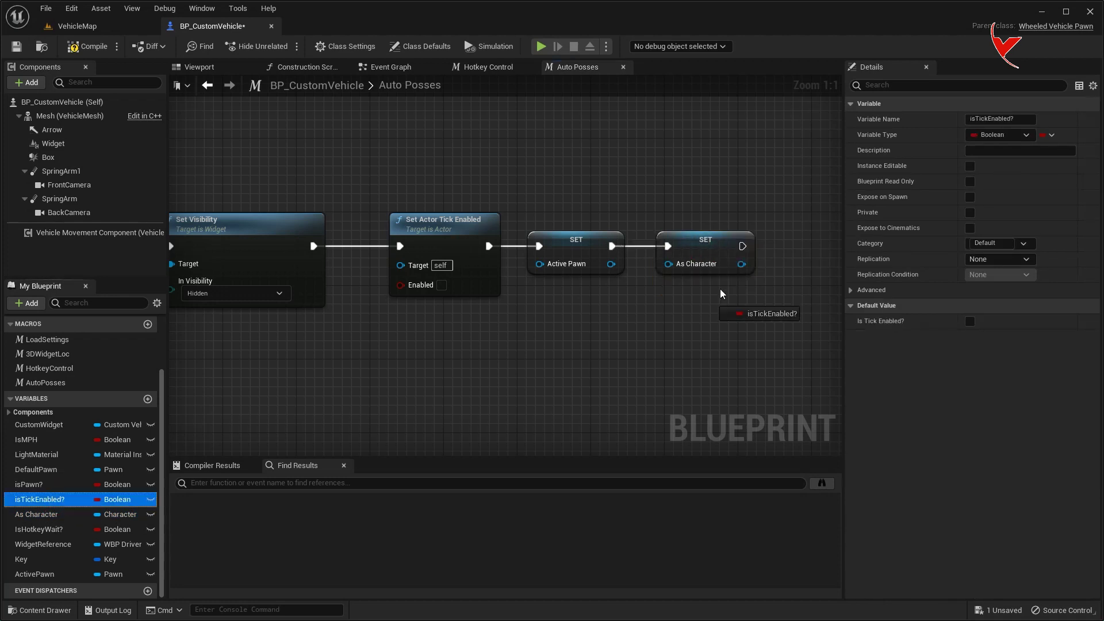
pyautogui.keyDown('alt'); pyautogui.moveTo(746, 248); pyautogui.dragTo(746, 249); pyautogui.keyUp('alt')
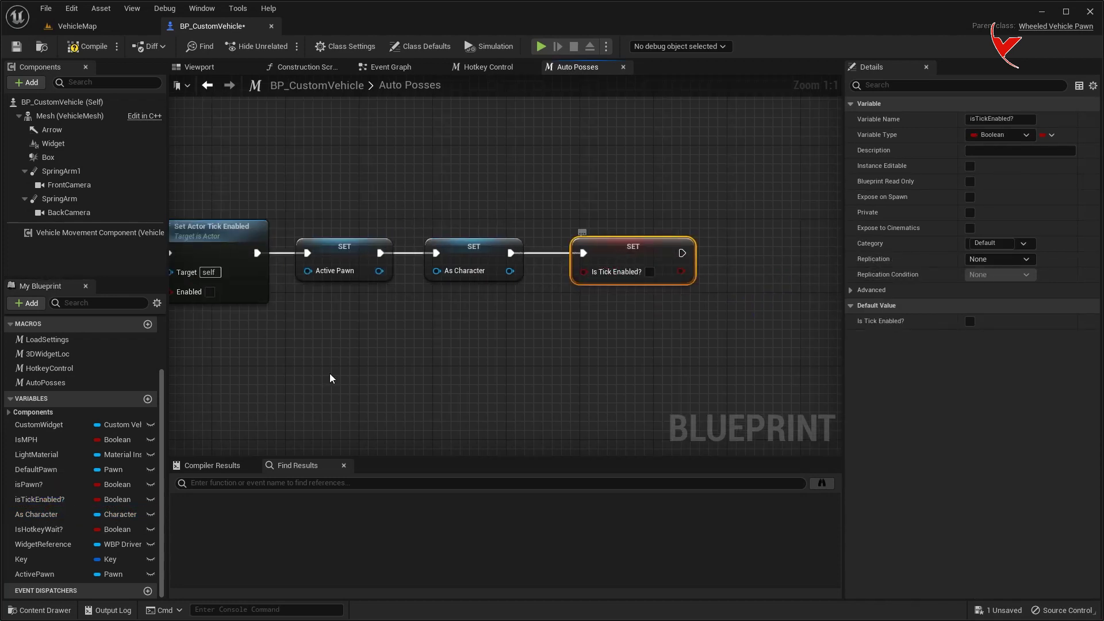
pyautogui.keyDown('alt'); pyautogui.moveTo(39, 529); pyautogui.dragTo(707, 261); pyautogui.keyUp('alt')
pyautogui.scroll(-4, 698, 333)
pyautogui.scroll(-3, 698, 333)
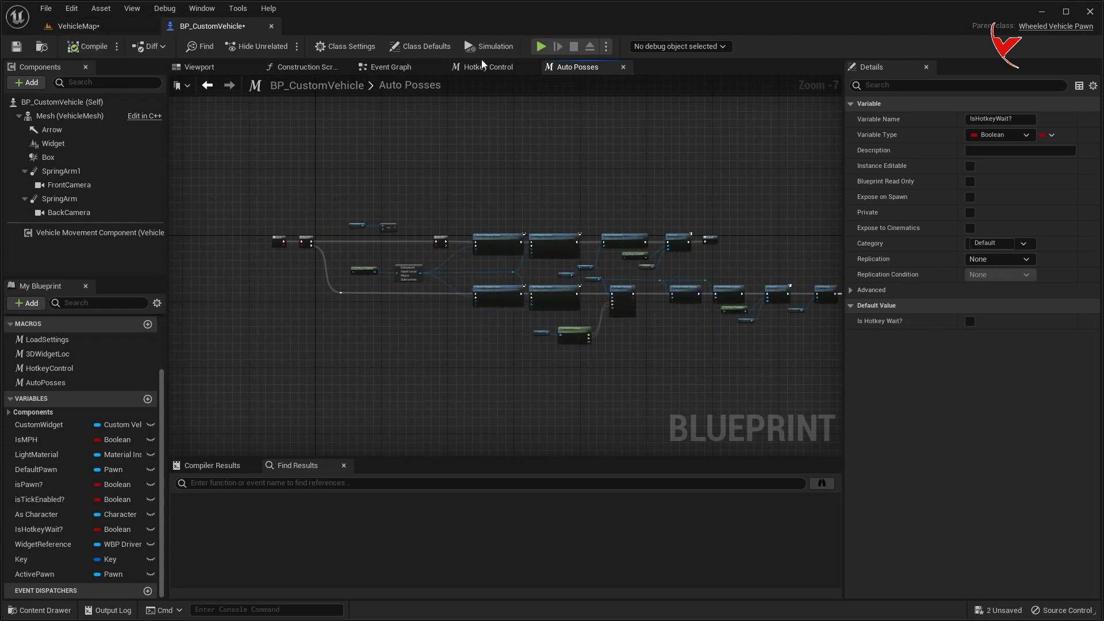
# - In the Event Graph, add a 0.01 s Delay after Set Actor Hidden In Game
pyautogui.click(391, 67)
pyautogui.scroll(-3, 453, 253)
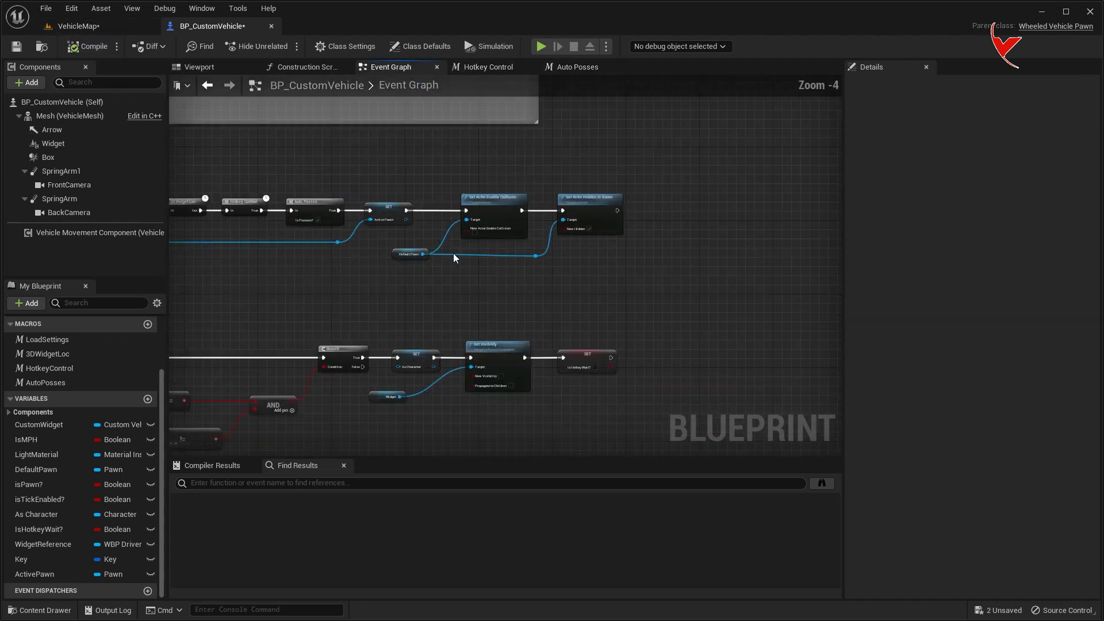
pyautogui.scroll(3, 402, 299)
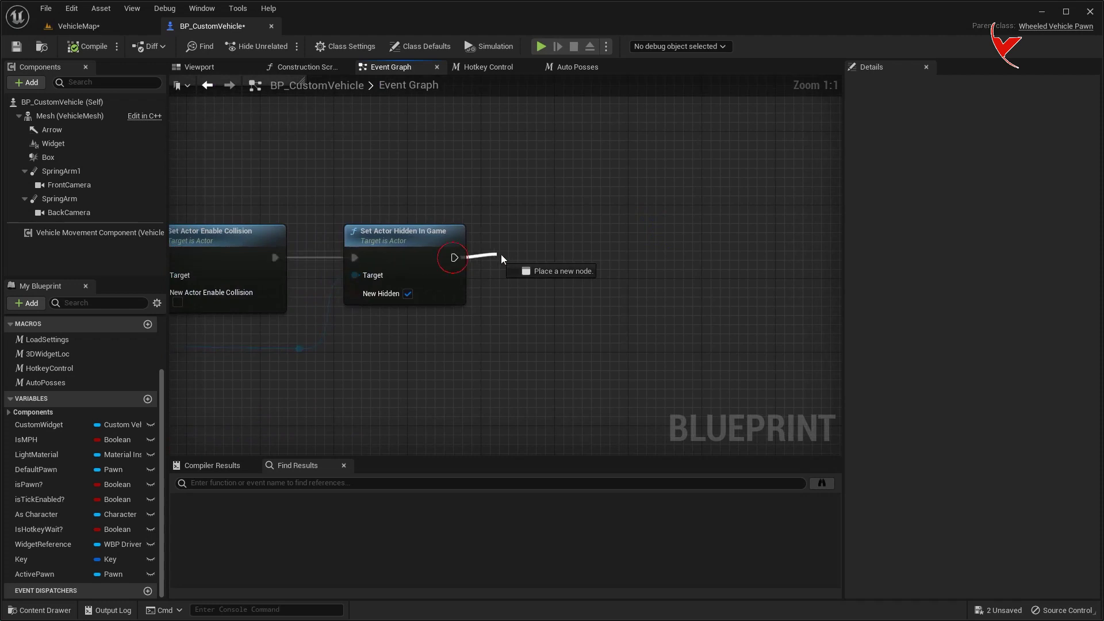
pyautogui.moveTo(502, 258); pyautogui.dragTo(504, 258)
pyautogui.write('delay')
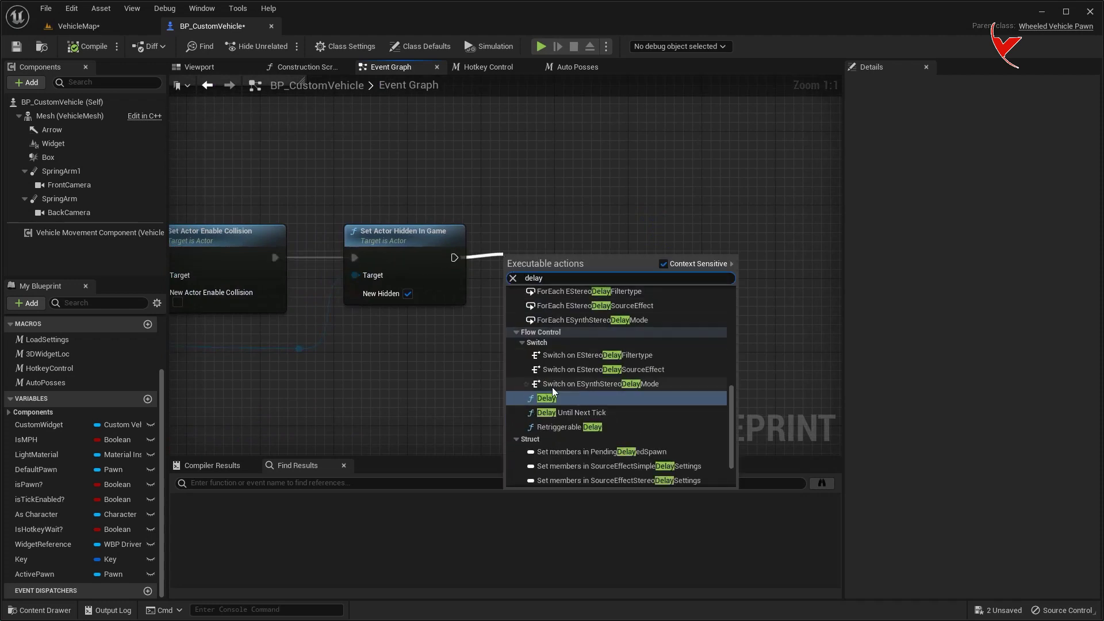
pyautogui.click(546, 398)
pyautogui.click(575, 276)
pyautogui.write('0.01')
pyautogui.press('Return')
# - Add Set Actor Tick Enabled with tick turned on after the Delay
pyautogui.moveTo(688, 260); pyautogui.dragTo(536, 261, button='right')
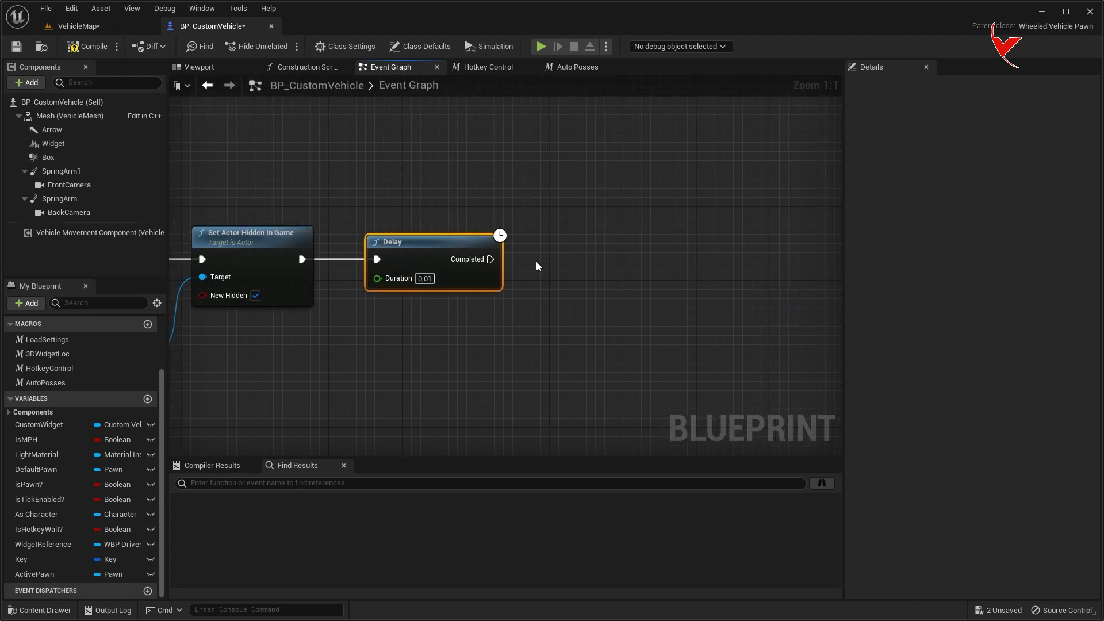
pyautogui.moveTo(505, 263); pyautogui.dragTo(532, 264)
pyautogui.write('set actor tic')
pyautogui.click(625, 319)
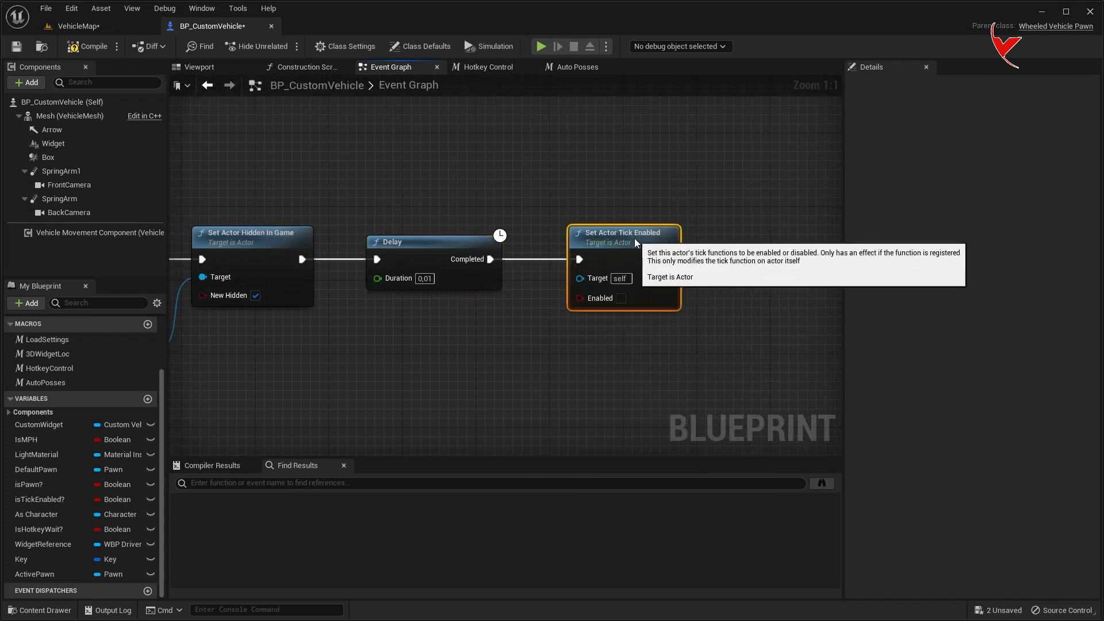
pyautogui.click(611, 299)
# - Add a Set Visibility node for Custom Widget after the tick step
pyautogui.moveTo(721, 339); pyautogui.dragTo(533, 332, button='right')
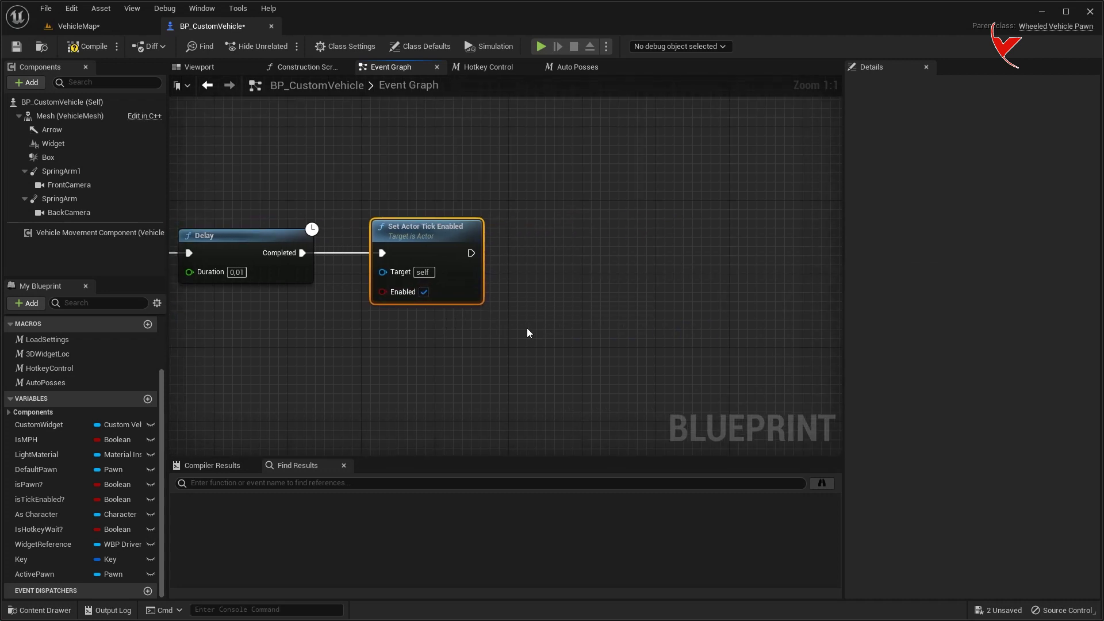
pyautogui.moveTo(39, 424)
pyautogui.mouseDown()
pyautogui.moveTo(426, 331)
pyautogui.moveTo(566, 260)
pyautogui.mouseUp()
pyautogui.write('set visi')
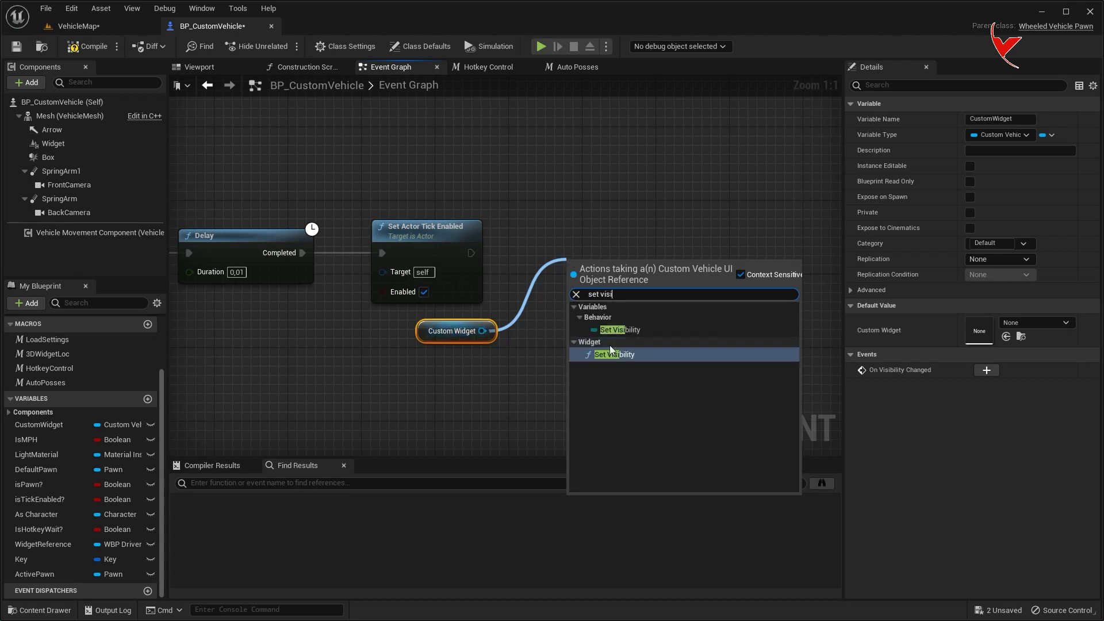
pyautogui.press('Return')
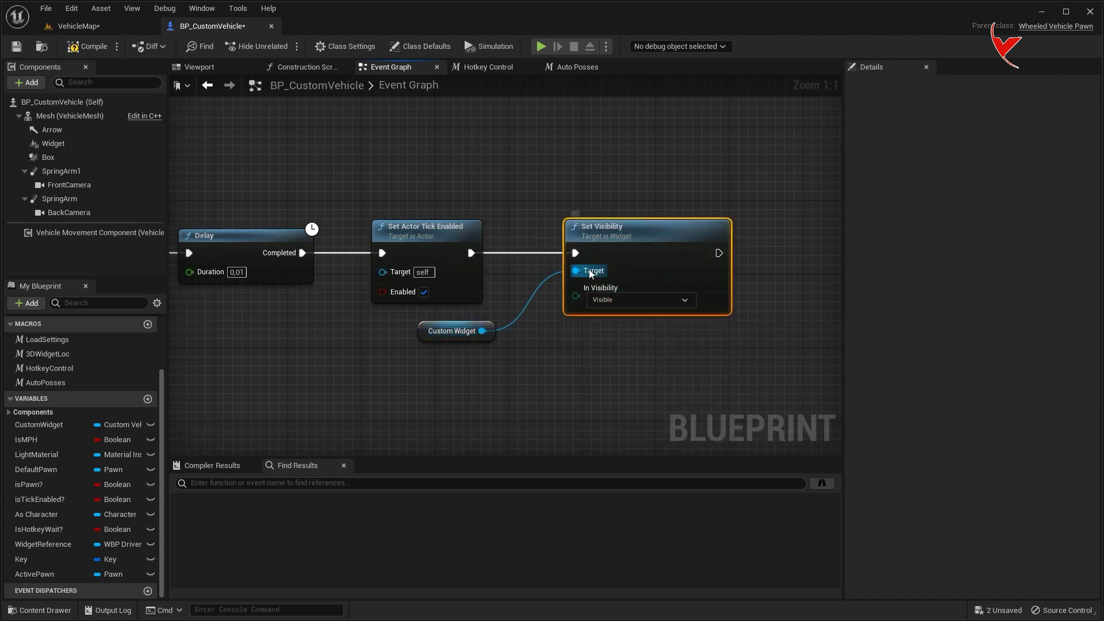
# - Chain a Widget component Set Visibility node, then play VehicleMap
pyautogui.moveTo(778, 239); pyautogui.dragTo(492, 240, button='right')
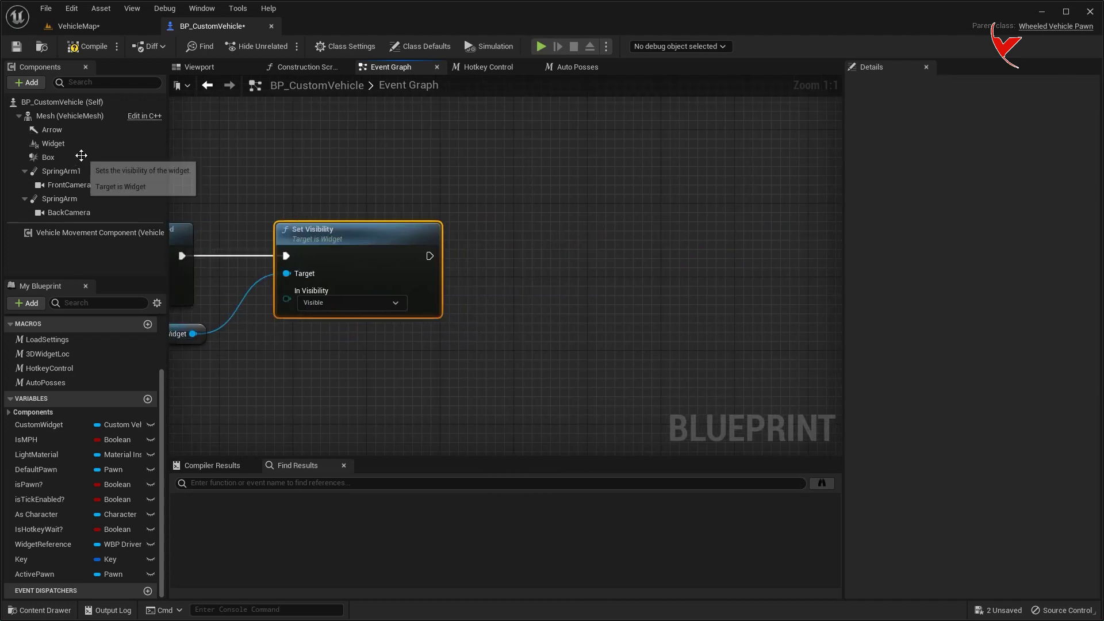
pyautogui.moveTo(84, 144); pyautogui.dragTo(420, 345)
pyautogui.moveTo(503, 280); pyautogui.dragTo(558, 227)
pyautogui.write('set vis')
pyautogui.press('Return')
pyautogui.moveTo(429, 256); pyautogui.dragTo(492, 256)
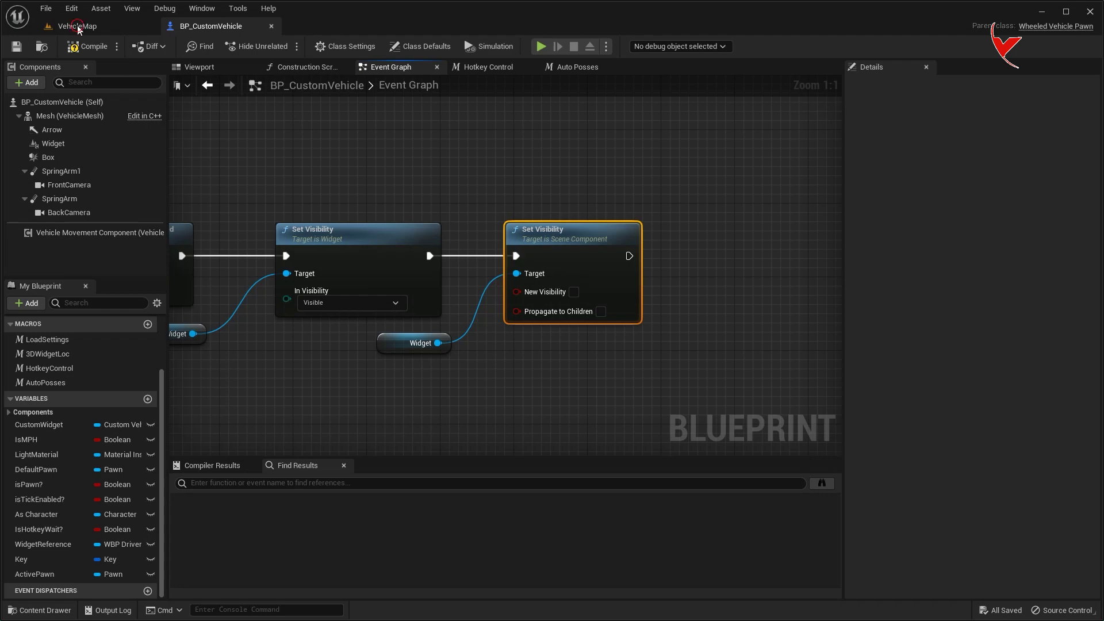
pyautogui.click(78, 27)
pyautogui.click(256, 46)
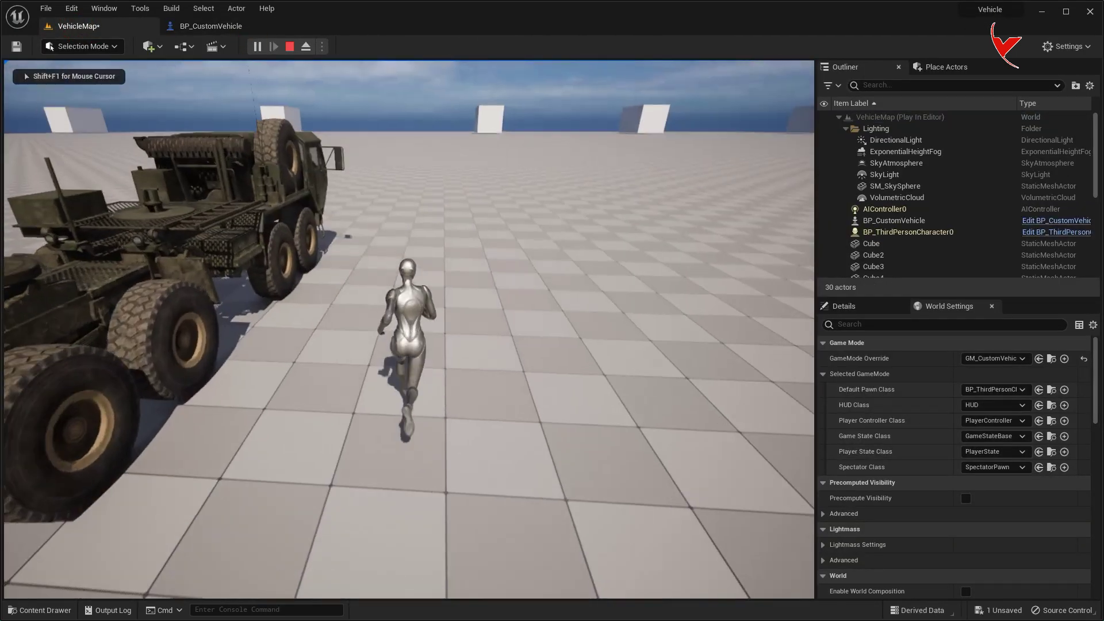
pyautogui.press('e')
pyautogui.press('w')
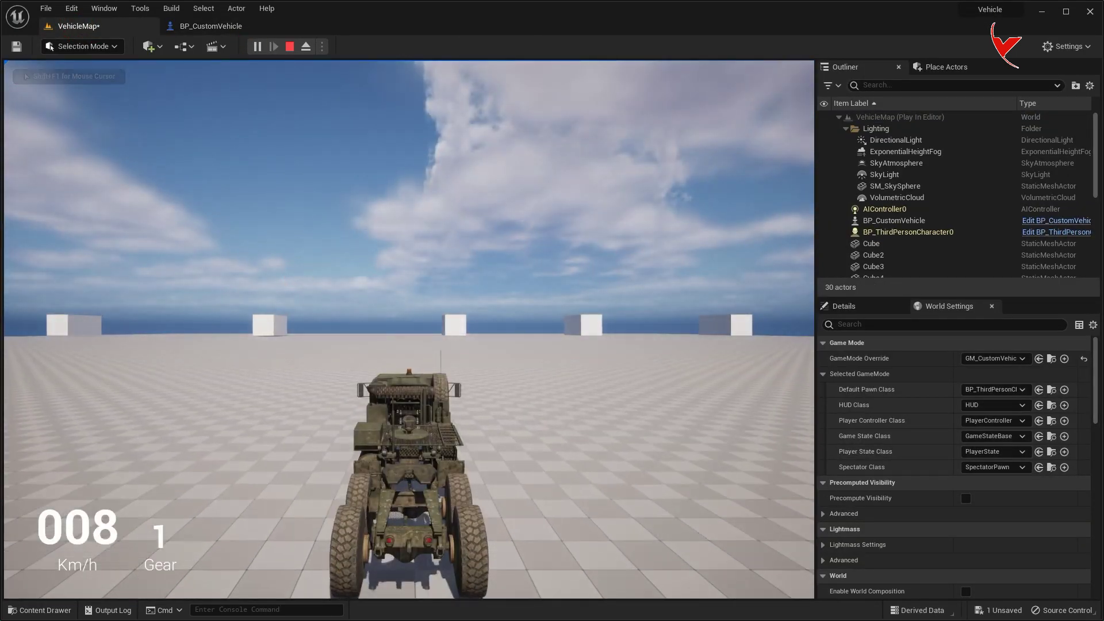
pyautogui.press('s')
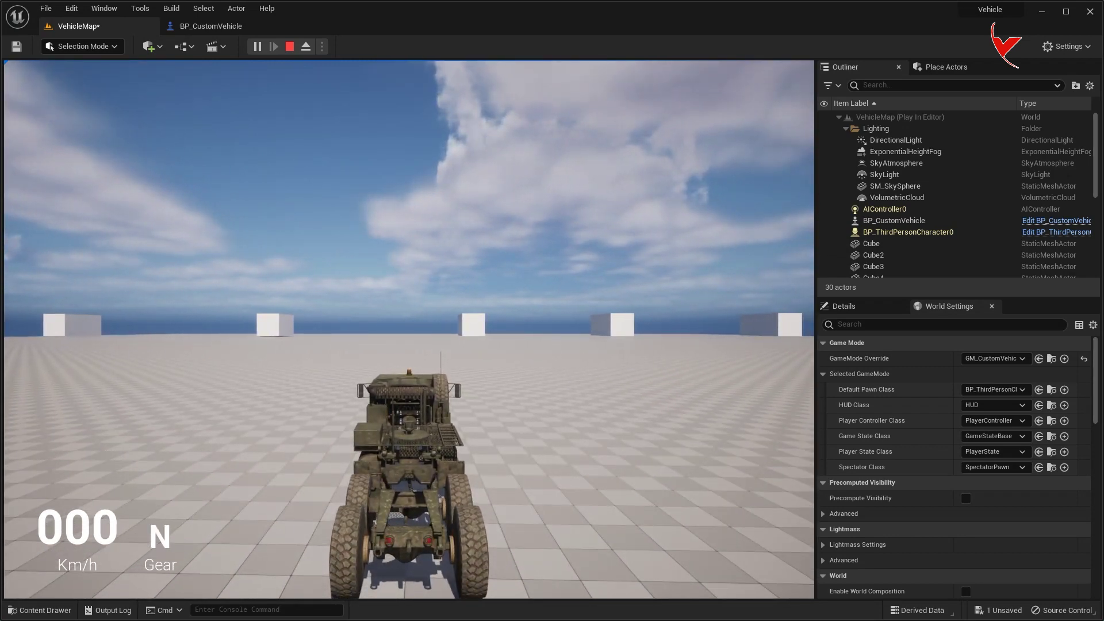
pyautogui.hotkey('shift', 'F1')
pyautogui.click(211, 26)
pyautogui.scroll(7, 536, 282)
# - Add an Any Key event and compare the pressed key to the Key variable
pyautogui.rightClick(396, 234)
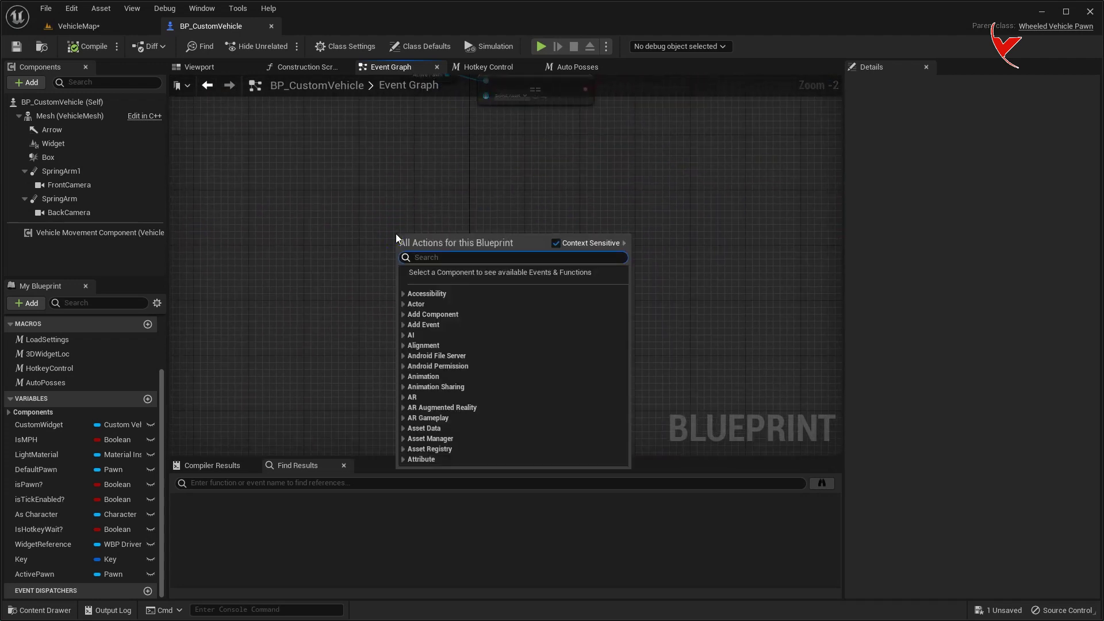
pyautogui.write('any key')
pyautogui.click(465, 295)
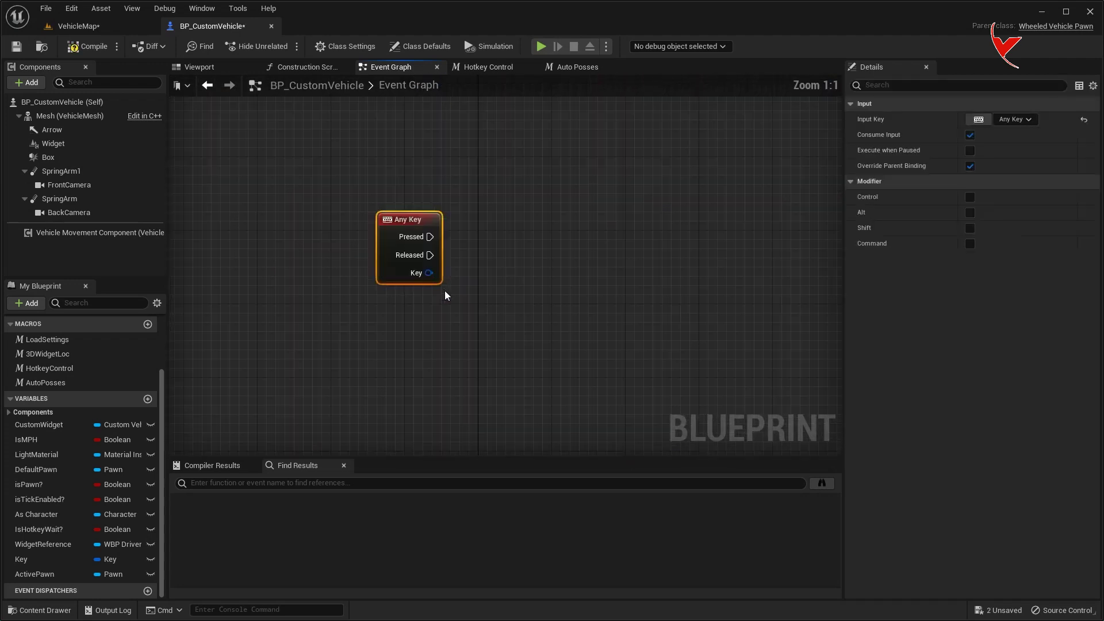
pyautogui.moveTo(429, 272); pyautogui.dragTo(491, 295)
pyautogui.write('==')
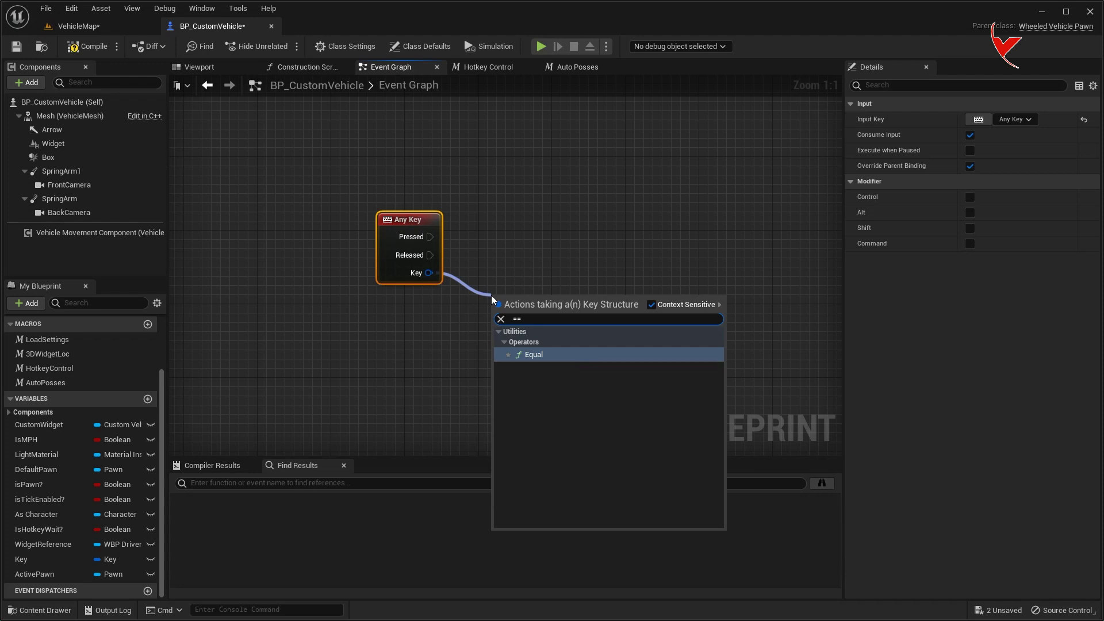
pyautogui.click(535, 354)
pyautogui.moveTo(45, 559); pyautogui.dragTo(253, 446)
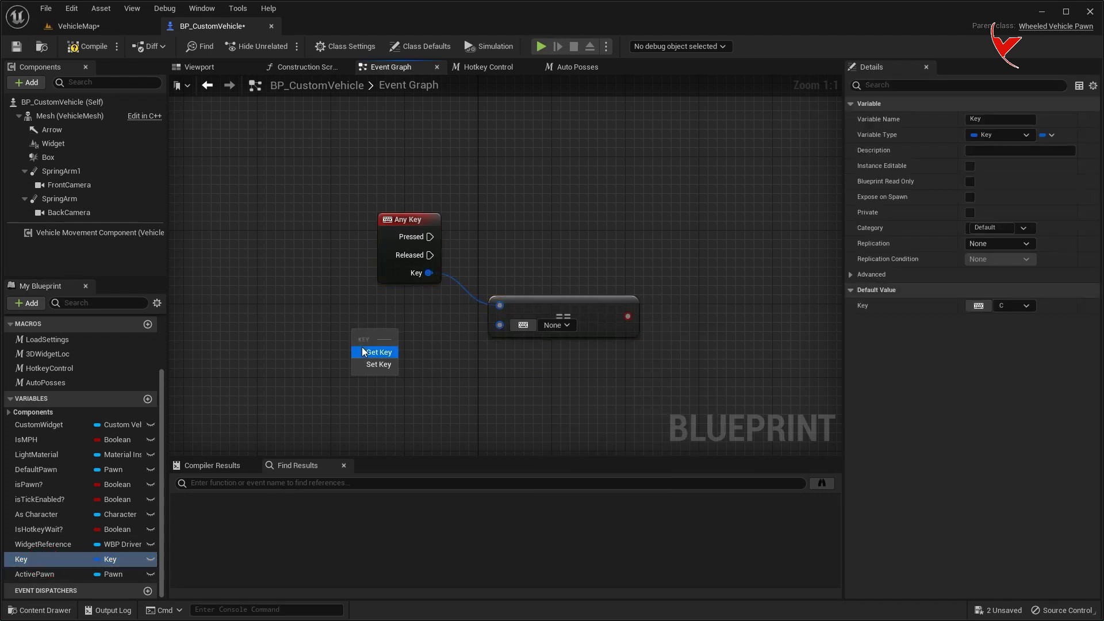
pyautogui.moveTo(402, 332); pyautogui.dragTo(402, 321)
# - Add a Branch on Pressed, conditioned on the key comparison
pyautogui.moveTo(446, 223); pyautogui.dragTo(284, 230, button='right')
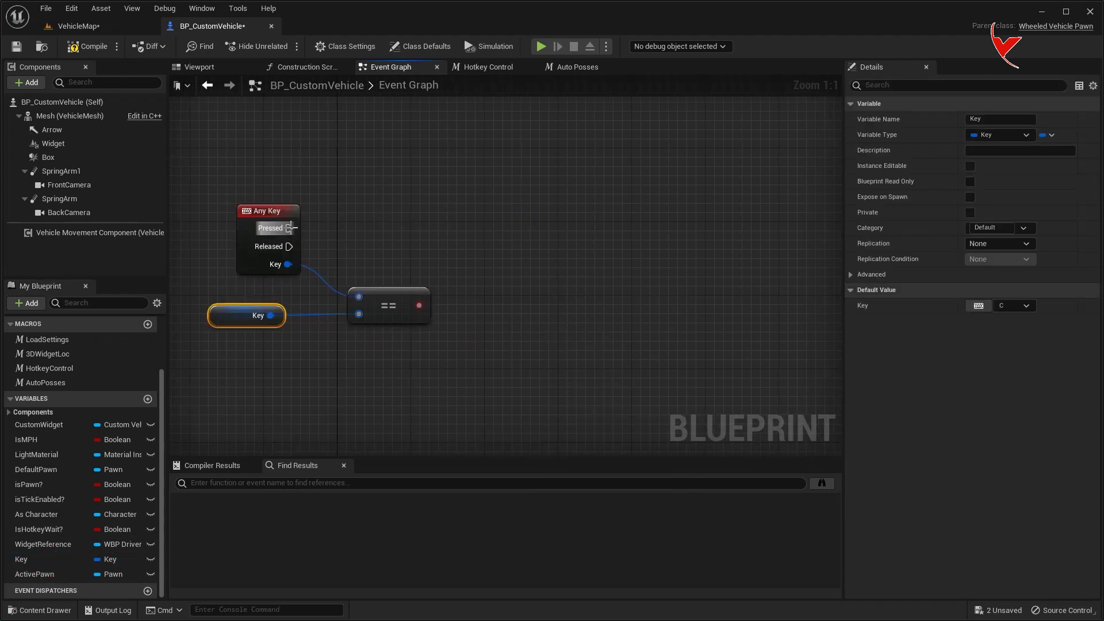
pyautogui.moveTo(519, 223); pyautogui.dragTo(519, 223)
pyautogui.click(572, 419)
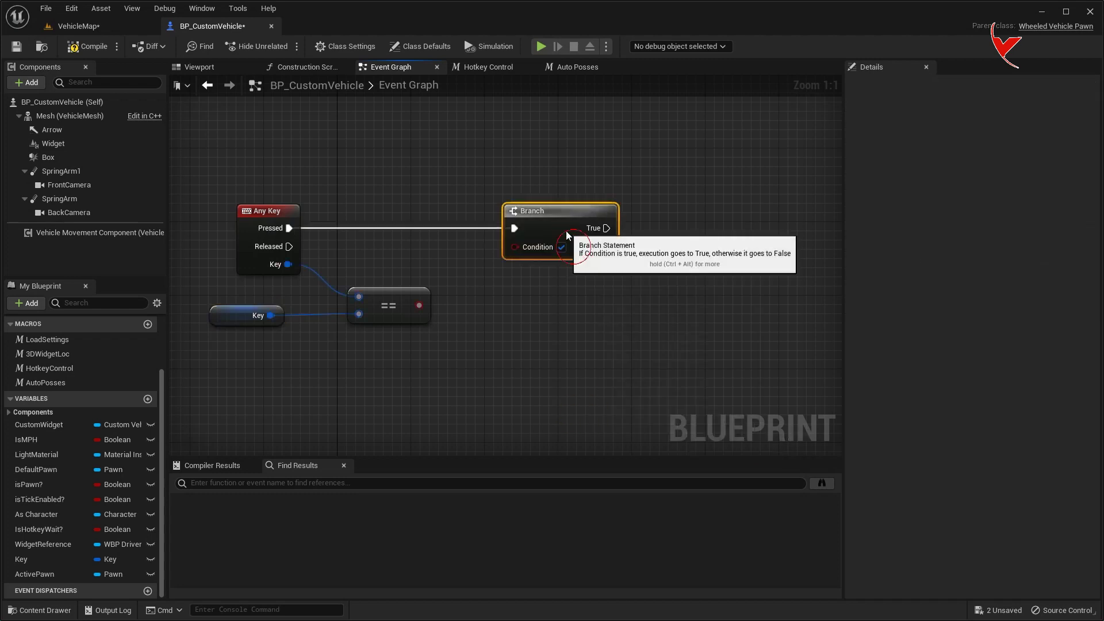
pyautogui.moveTo(419, 306); pyautogui.dragTo(516, 247)
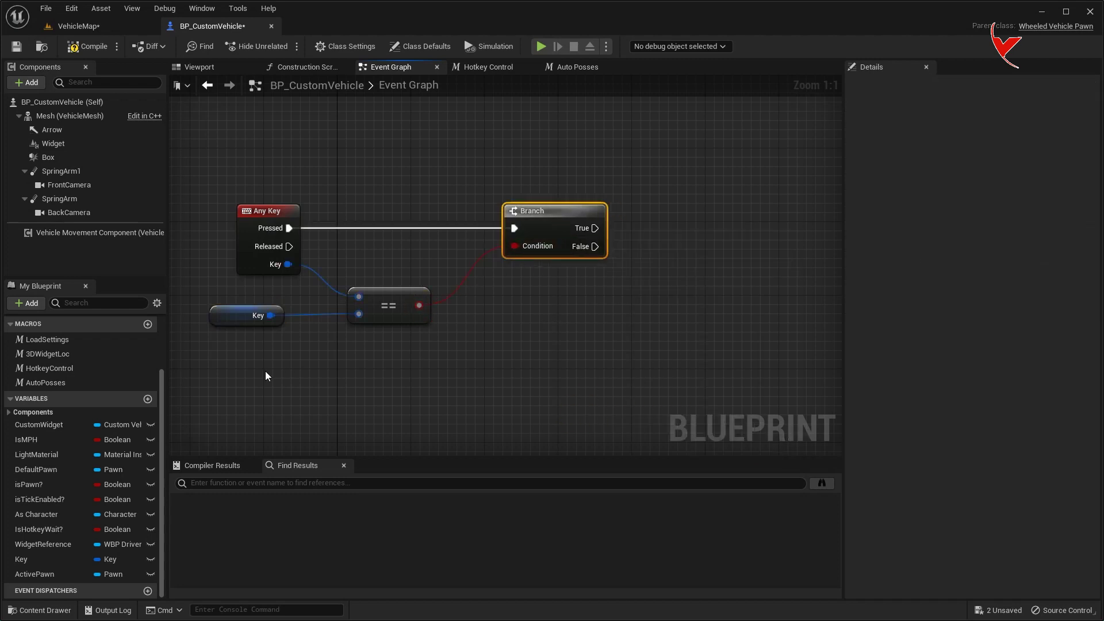
# - Add Get Forward Speed from the Chaos Wheeled Vehicle movement component
pyautogui.click(9, 413)
pyautogui.scroll(-3, 63, 468)
pyautogui.moveTo(49, 449)
pyautogui.mouseDown()
pyautogui.moveTo(155, 426)
pyautogui.moveTo(234, 388)
pyautogui.mouseUp()
pyautogui.click(234, 384)
pyautogui.moveTo(408, 365); pyautogui.dragTo(539, 306, button='right')
pyautogui.scroll(-2, 461, 309)
pyautogui.scroll(1, 461, 308)
pyautogui.moveTo(418, 320); pyautogui.dragTo(457, 321)
pyautogui.write('get')
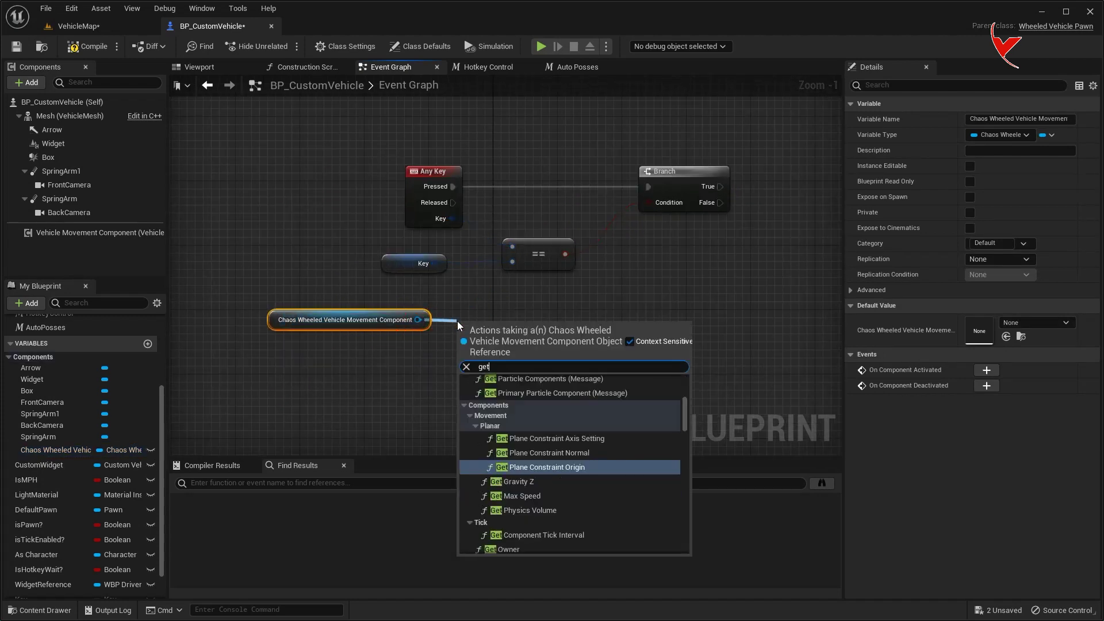
pyautogui.write(' forwar')
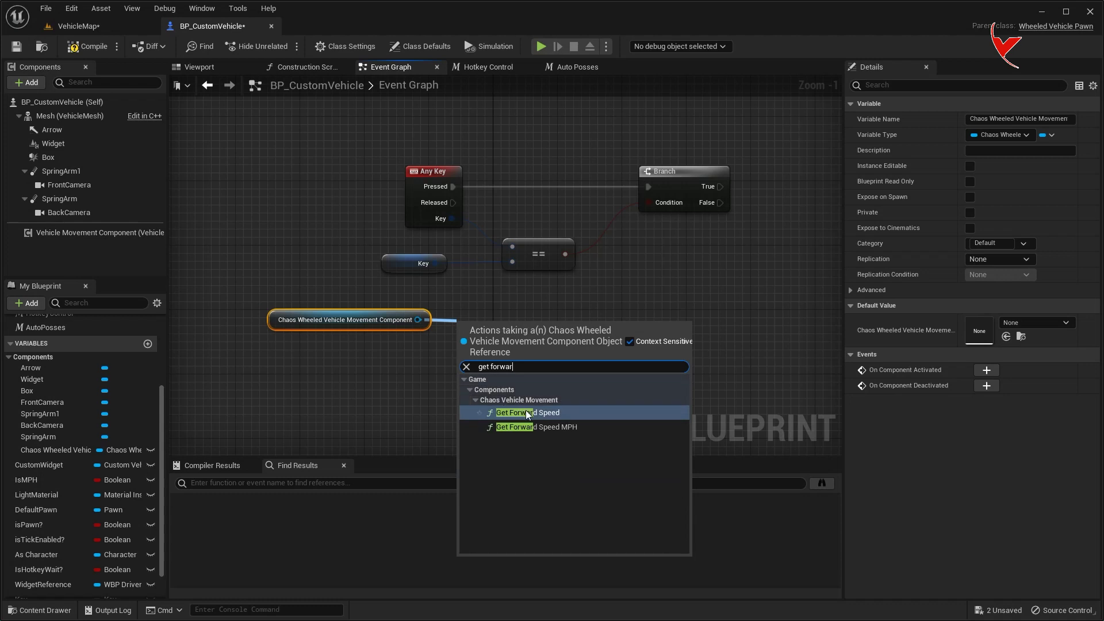
pyautogui.click(527, 414)
# - Check forward speed equals 0.0 and AND it with the key match into the Branch
pyautogui.moveTo(627, 345); pyautogui.dragTo(468, 342, button='right')
pyautogui.moveTo(460, 330); pyautogui.dragTo(520, 331)
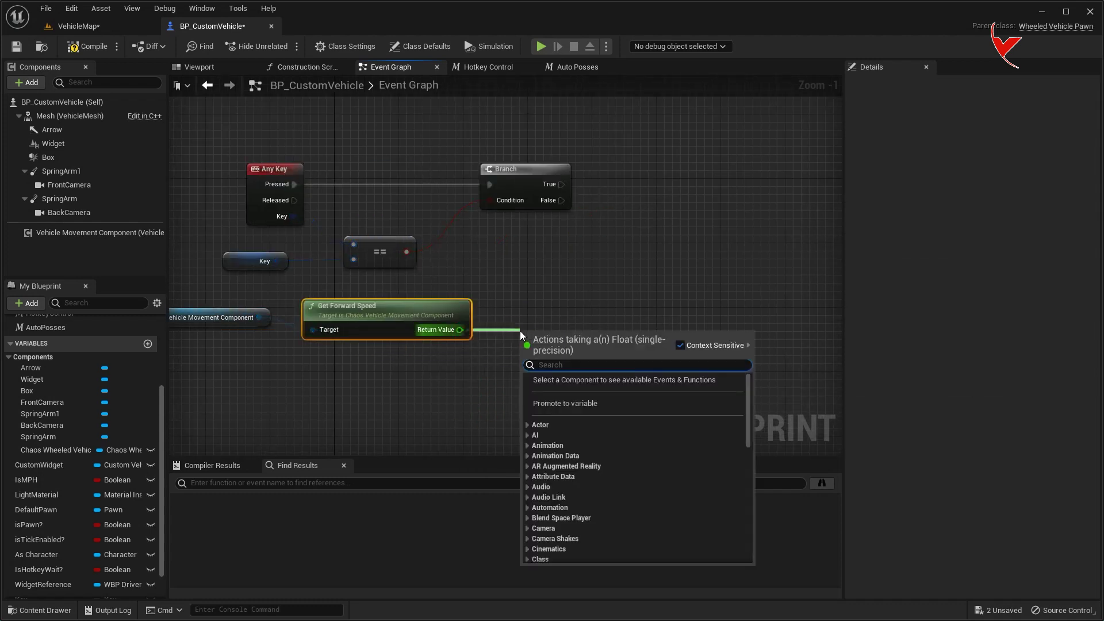
pyautogui.write('==')
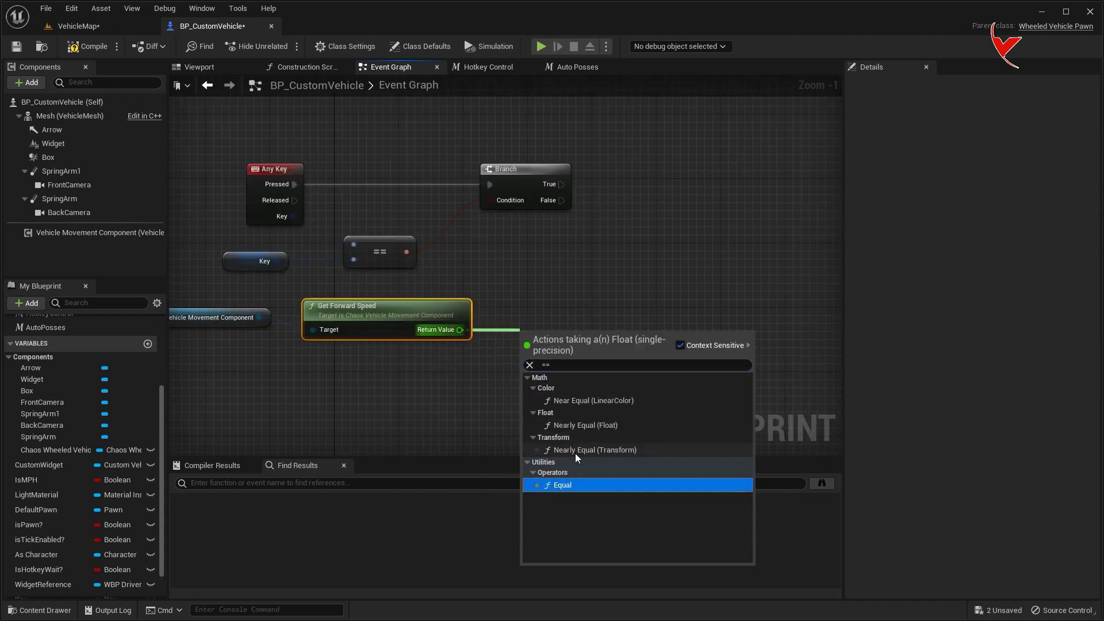
pyautogui.click(575, 453)
pyautogui.moveTo(555, 327); pyautogui.dragTo(478, 348, button='right')
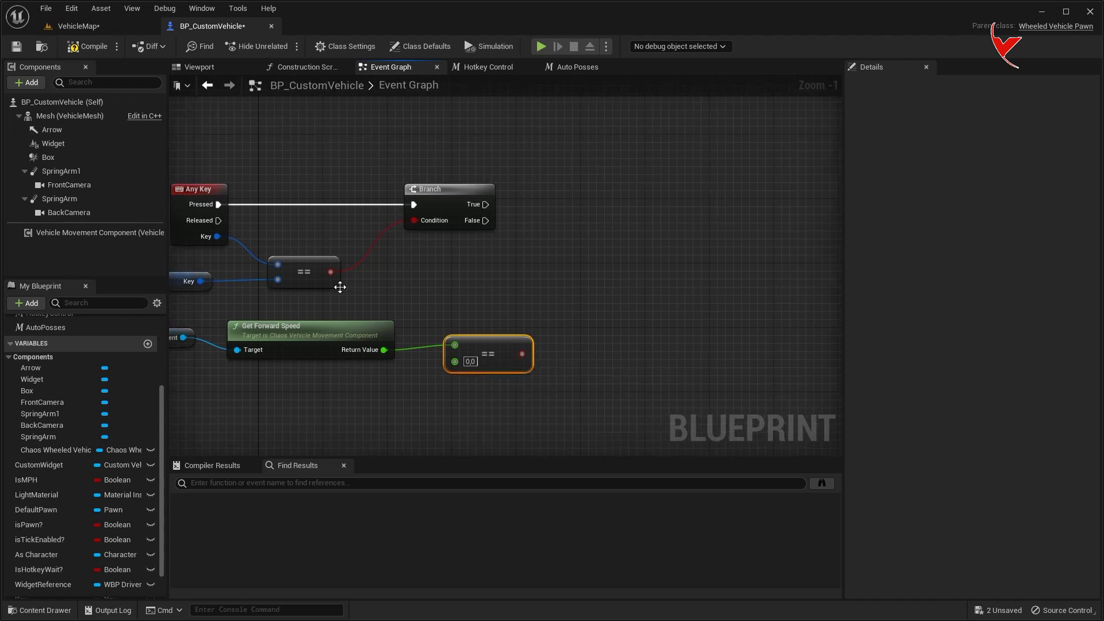
pyautogui.moveTo(330, 272); pyautogui.dragTo(540, 275)
pyautogui.write('and bo')
pyautogui.click(596, 335)
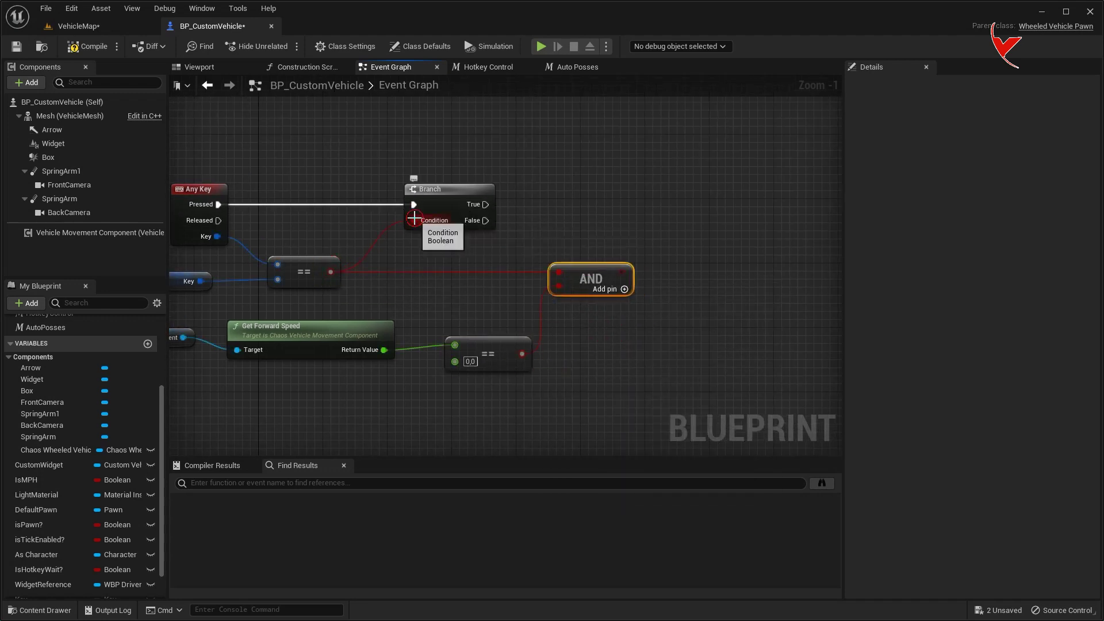
pyautogui.moveTo(439, 212); pyautogui.dragTo(712, 212)
pyautogui.moveTo(622, 271); pyautogui.dragTo(685, 225)
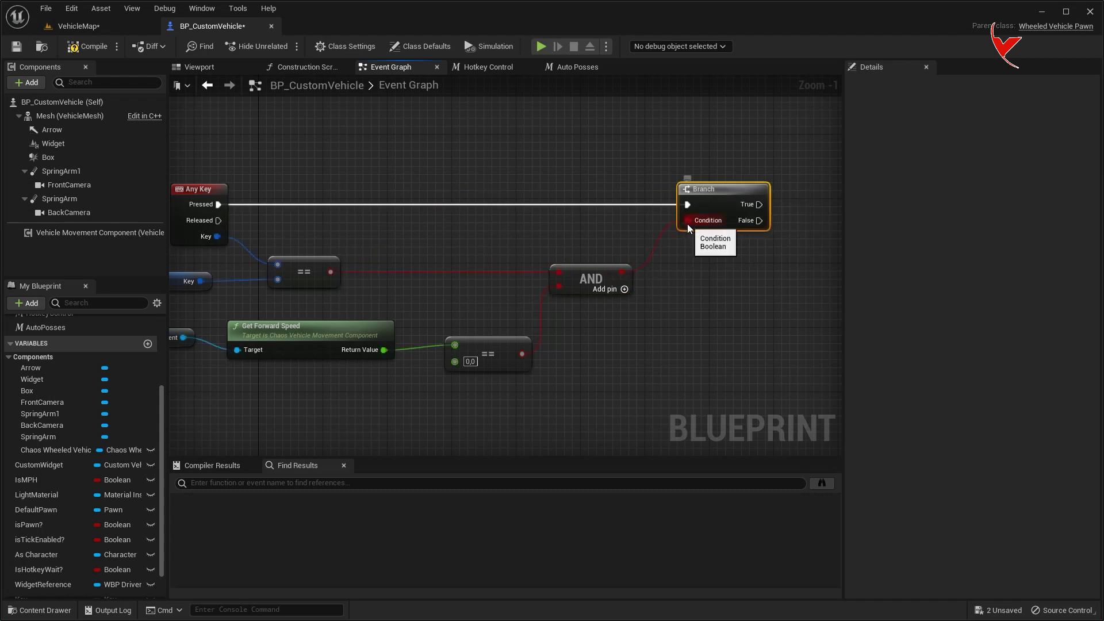
# - Attach Auto Posses to the Branch's True output and play-test VehicleMap
pyautogui.moveTo(688, 223); pyautogui.dragTo(408, 245, button='right')
pyautogui.scroll(3, 104, 387)
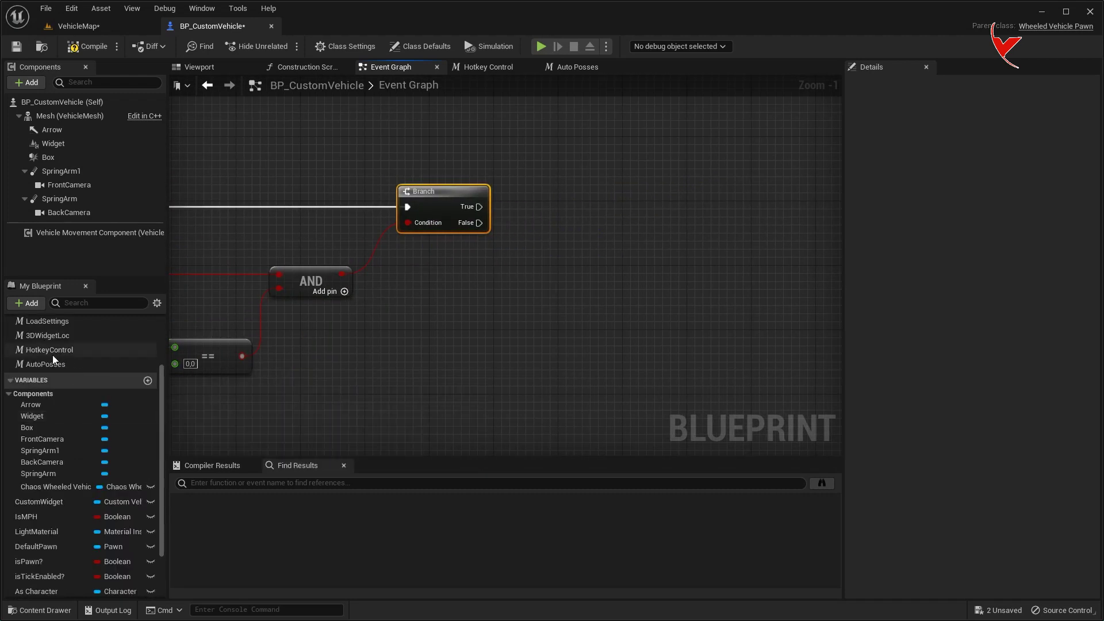
pyautogui.moveTo(46, 364); pyautogui.dragTo(527, 203)
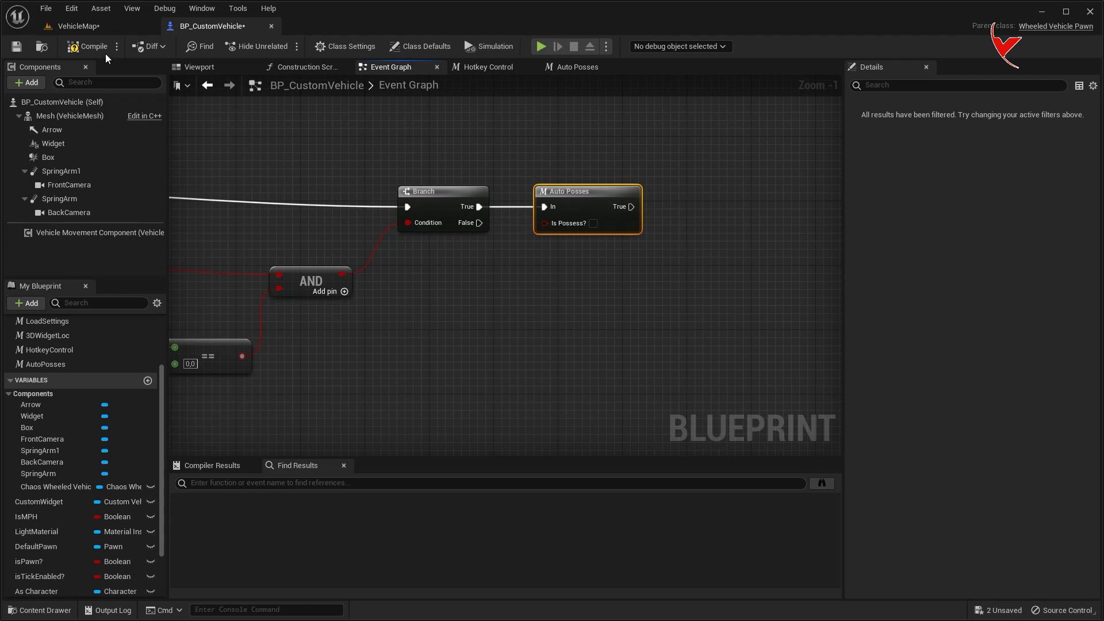
pyautogui.click(77, 26)
pyautogui.click(255, 46)
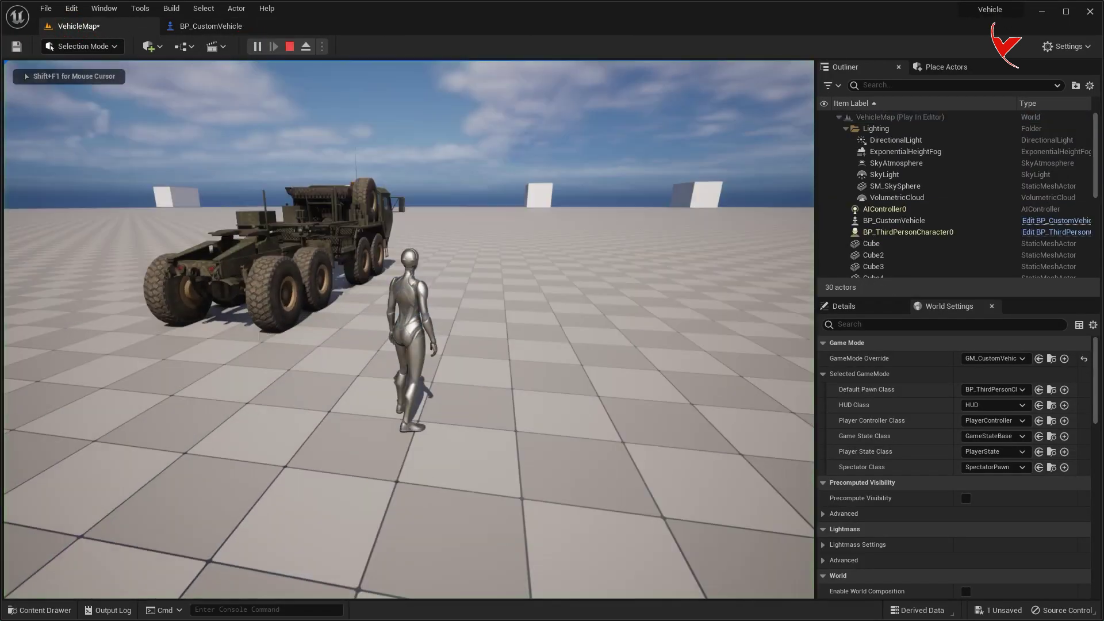
# - Enter the truck, drive and stop, exit, re-enter and exit again, then end play
pyautogui.press('e')
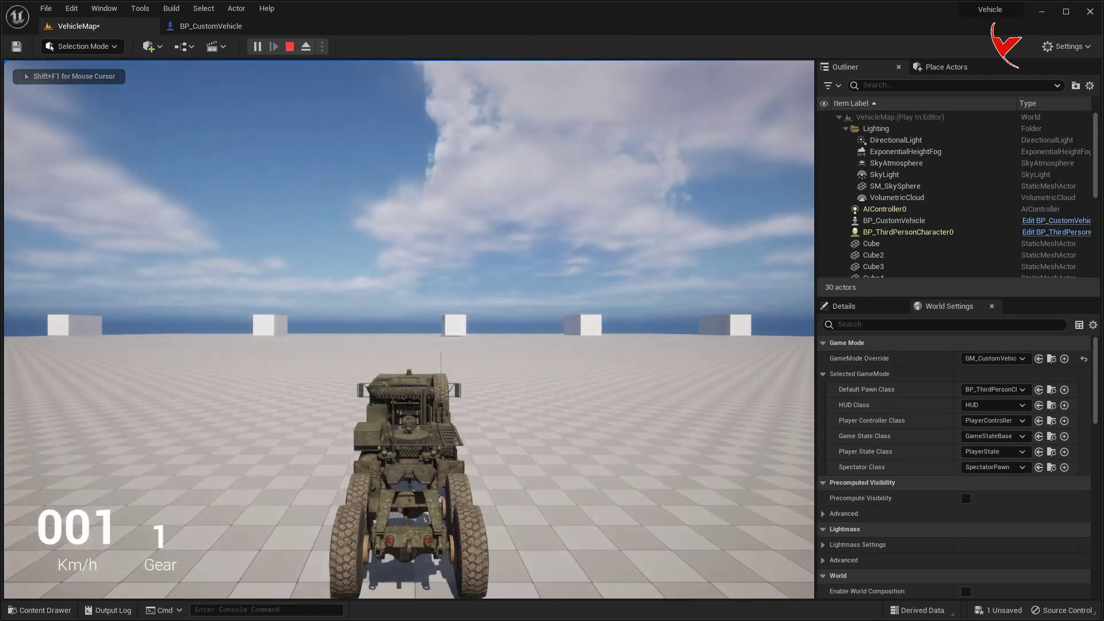
pyautogui.press('w')
pyautogui.press('s')
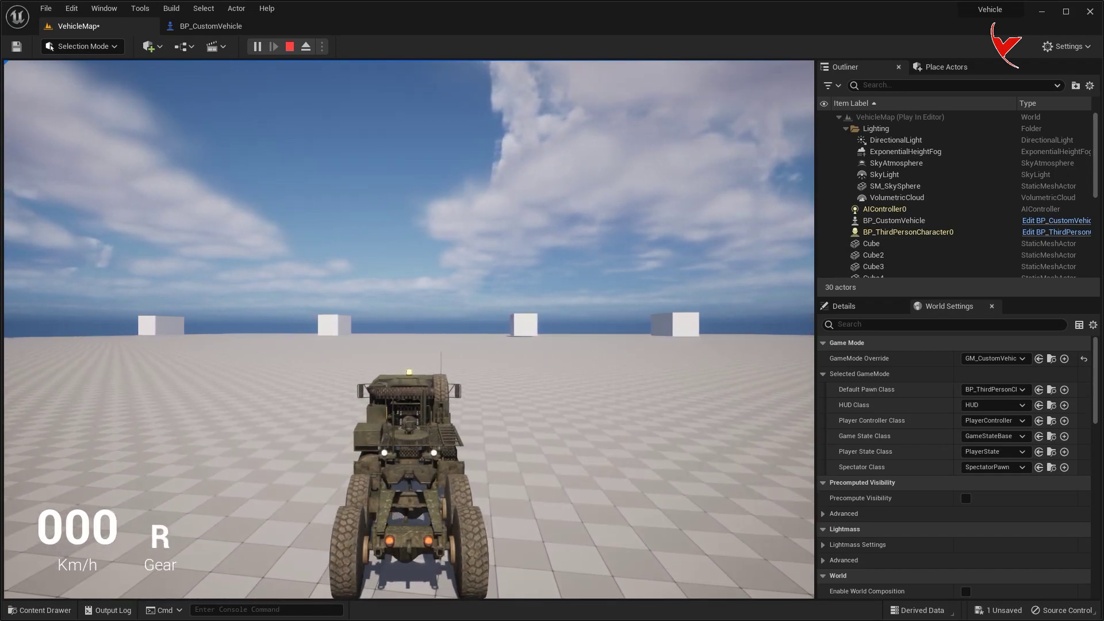
pyautogui.press('e')
pyautogui.press('w')
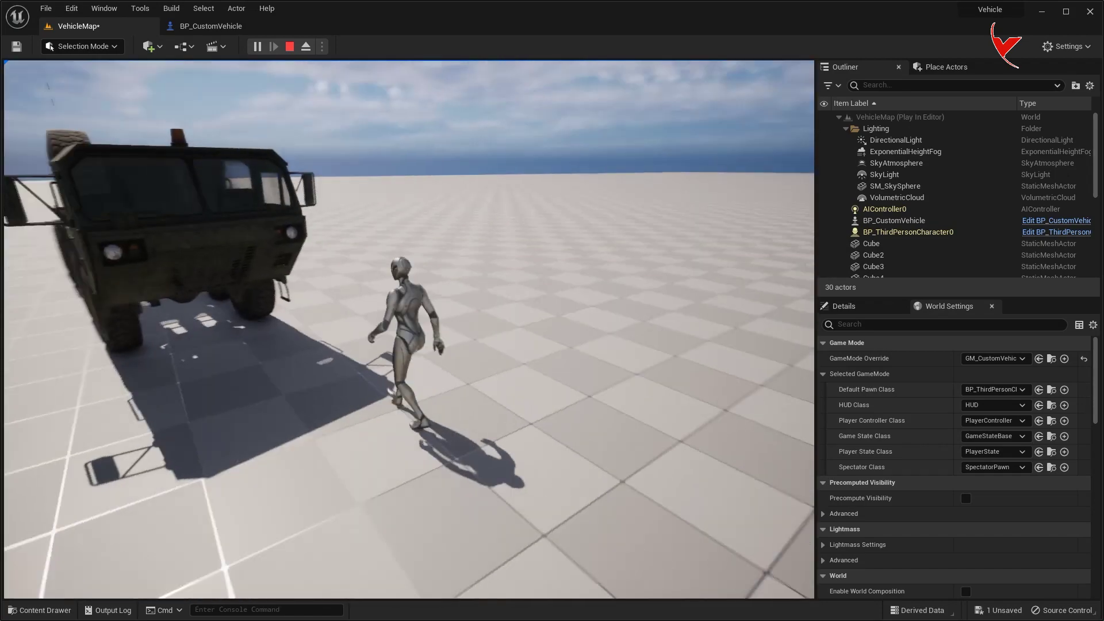
pyautogui.press('e')
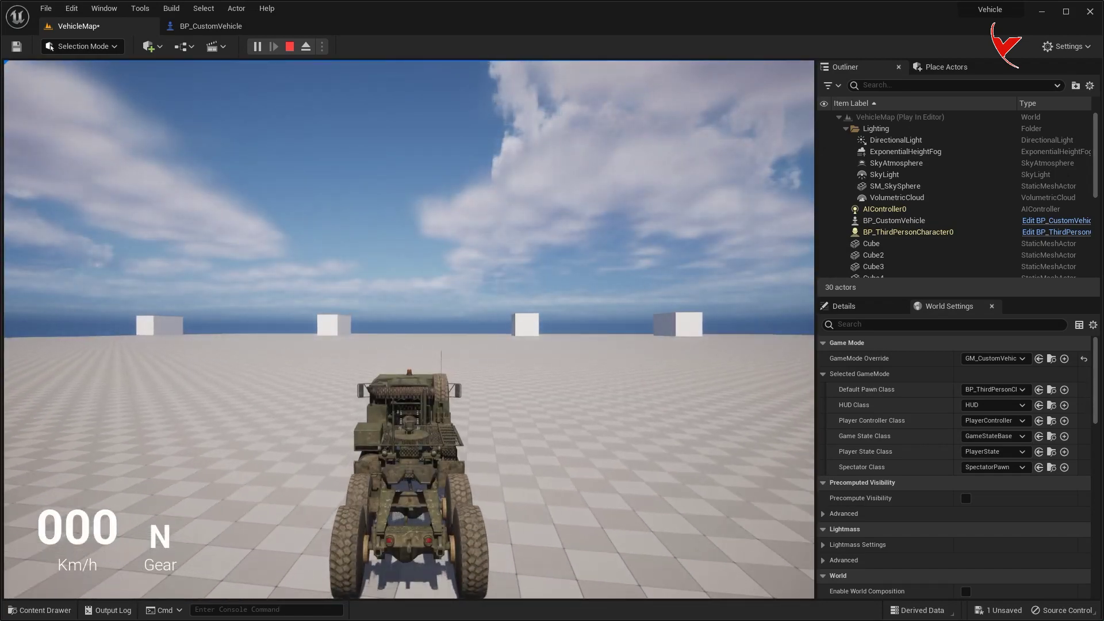
pyautogui.press('e')
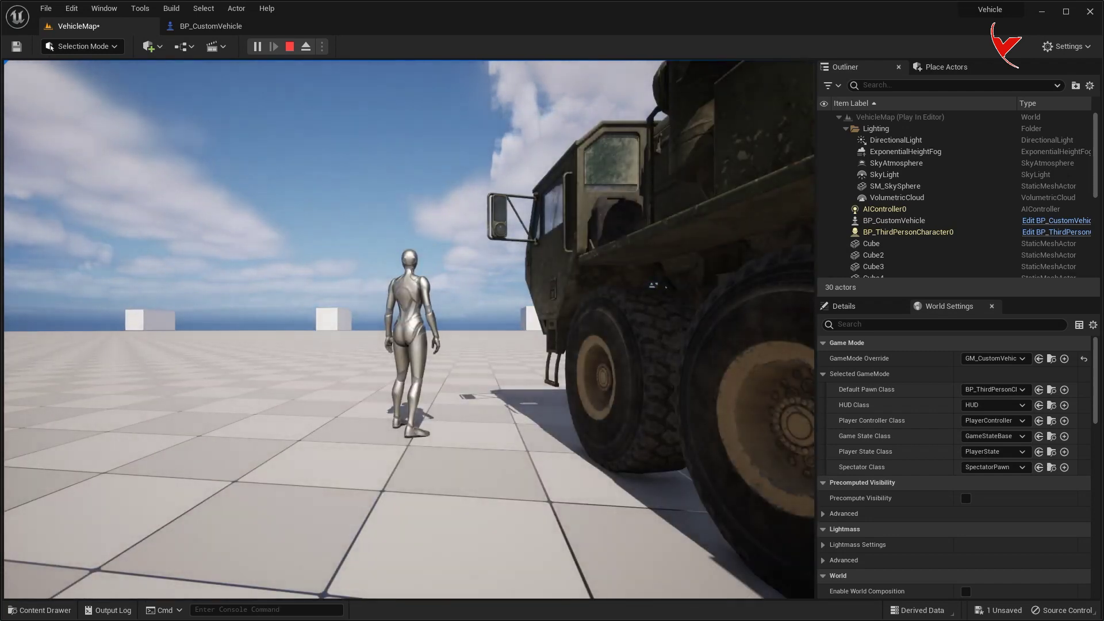
pyautogui.press('Escape')
# - Duplicate the truck as BP_CustomVehicle2 behind the original and play again
pyautogui.press('f')
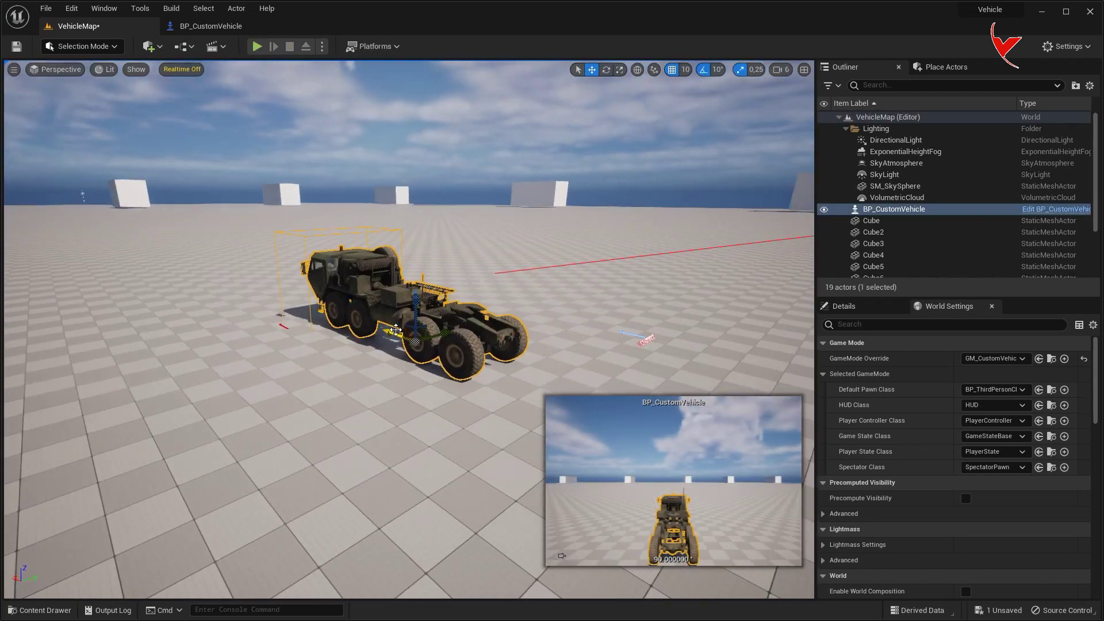
pyautogui.keyDown('alt'); pyautogui.moveTo(395, 330); pyautogui.dragTo(244, 296); pyautogui.keyUp('alt')
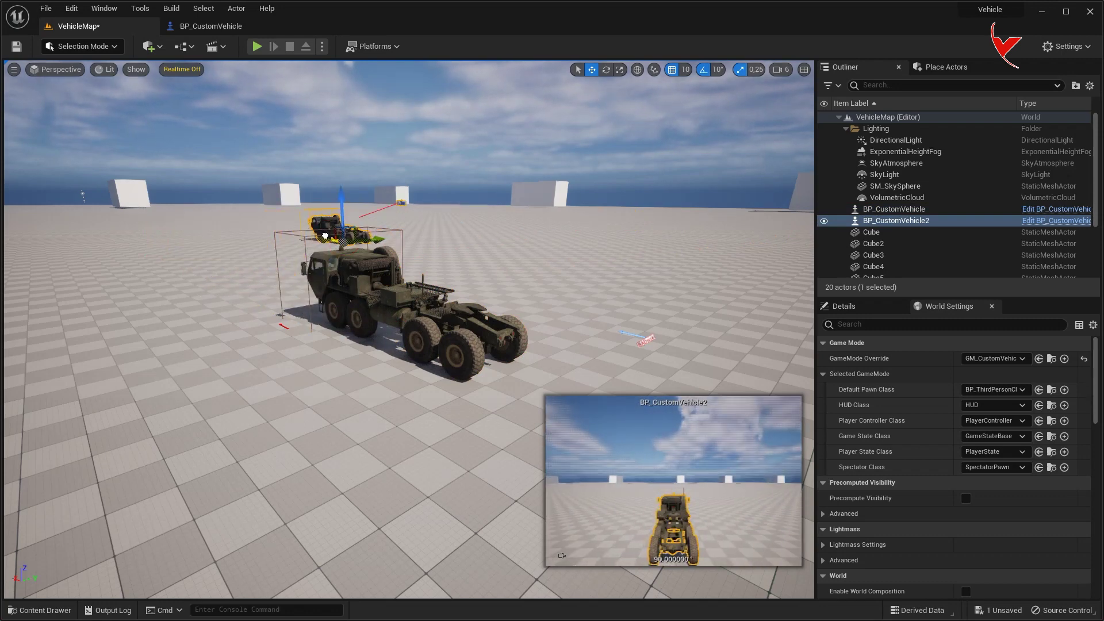
pyautogui.click(253, 50)
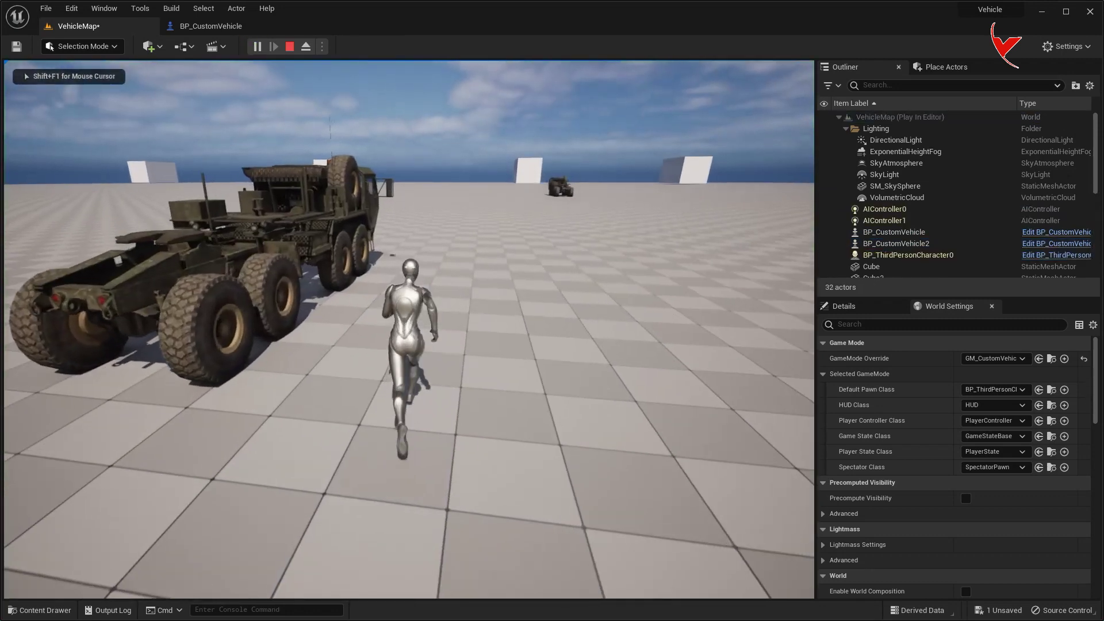
# - Enter the first truck with C, drive it forward, and brake to a full stop
pyautogui.press('c')
pyautogui.press('w')
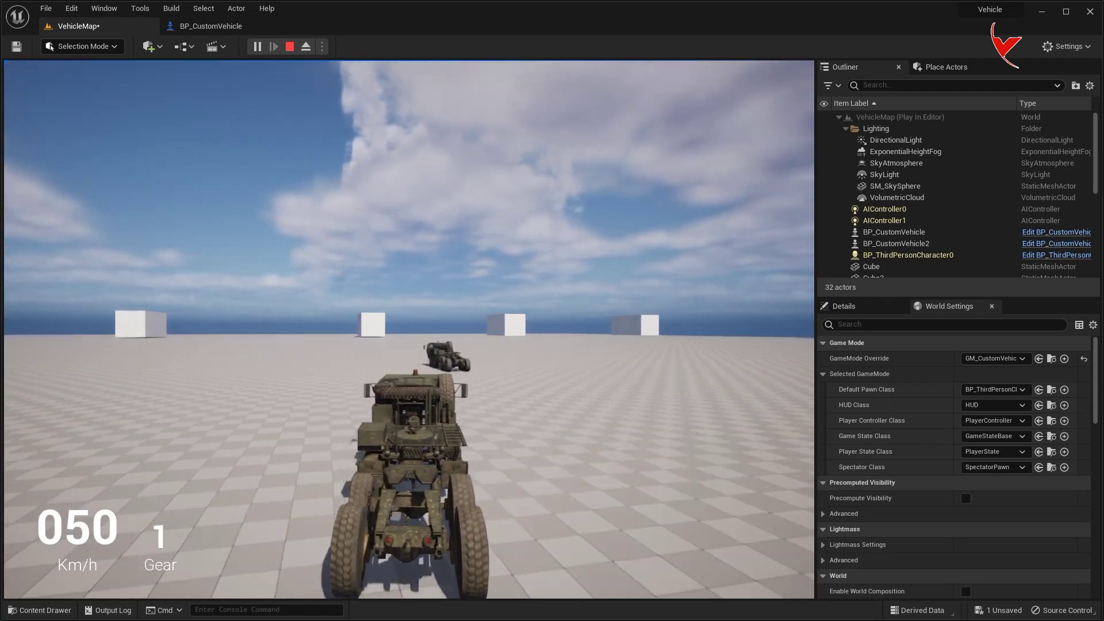
pyautogui.press('s')
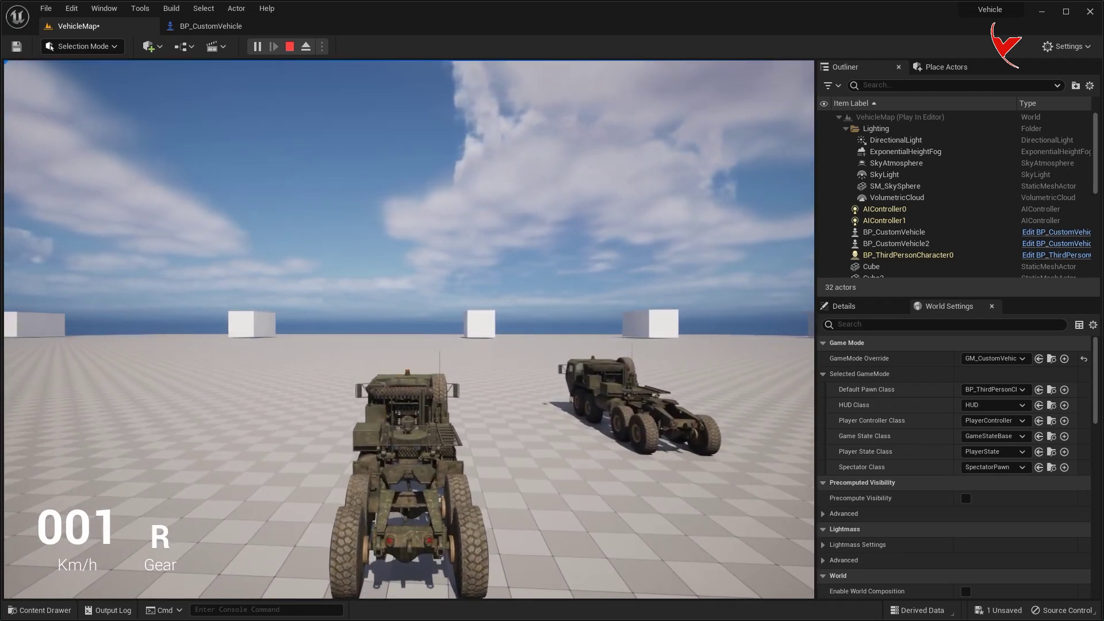
# - Exit the stopped truck, run to the second truck, and board it with C
pyautogui.press('c')
pyautogui.press('w')
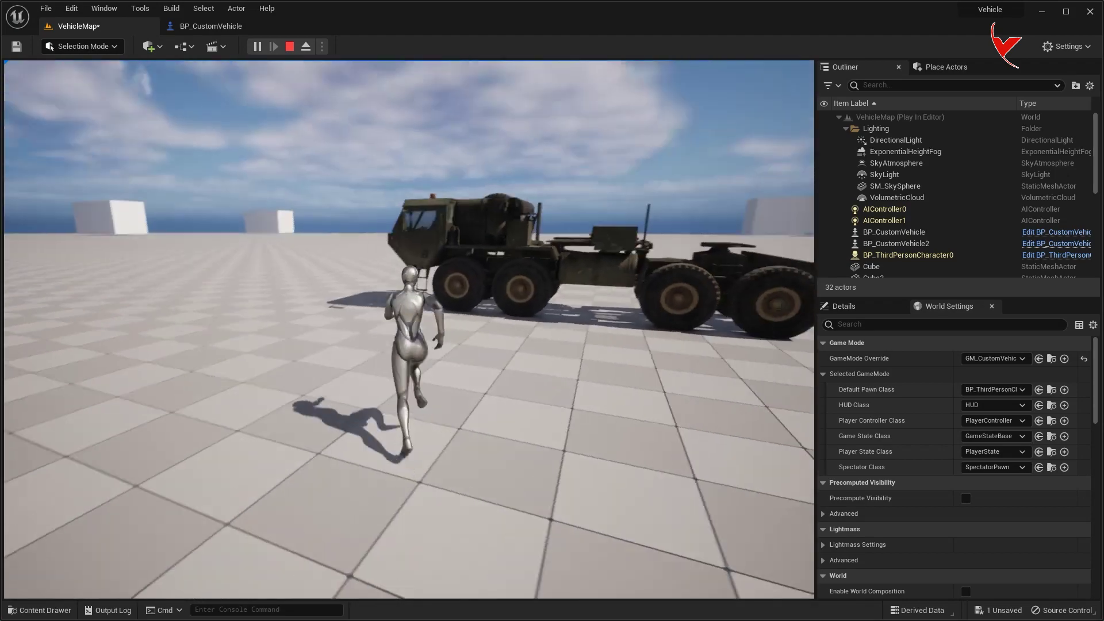
pyautogui.press('c')
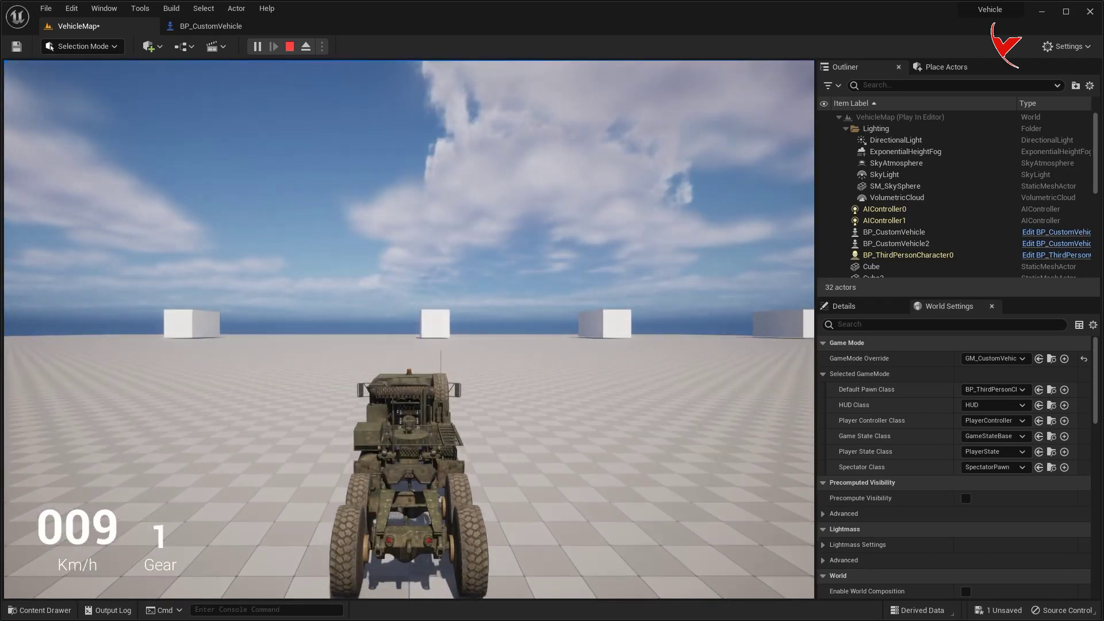